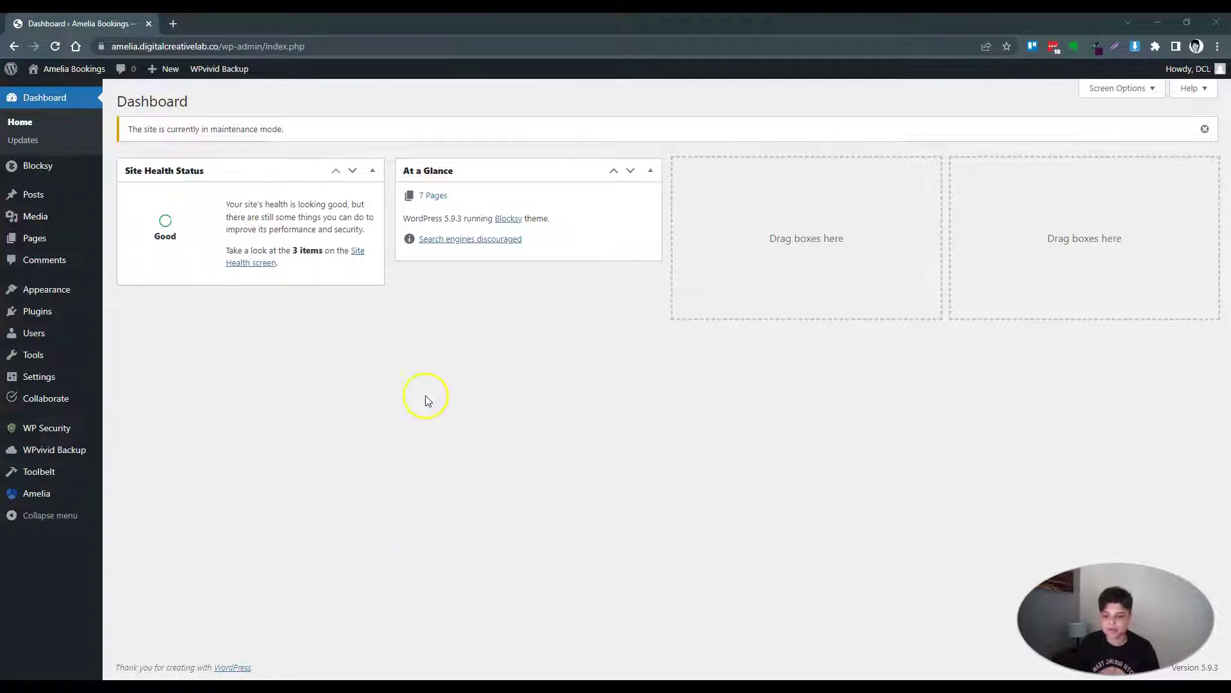
# Step: Open the Amelia dashboard and scroll through its empty overview
pyautogui.click(46, 496)
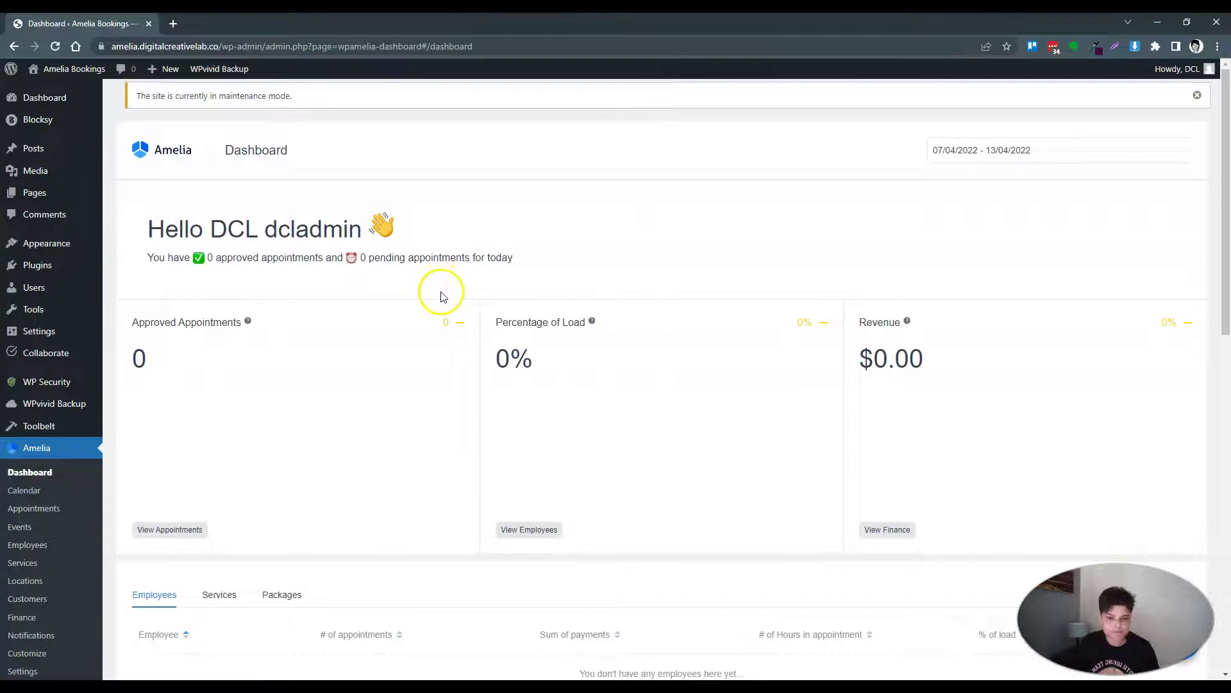
pyautogui.scroll(-4, 446, 291)
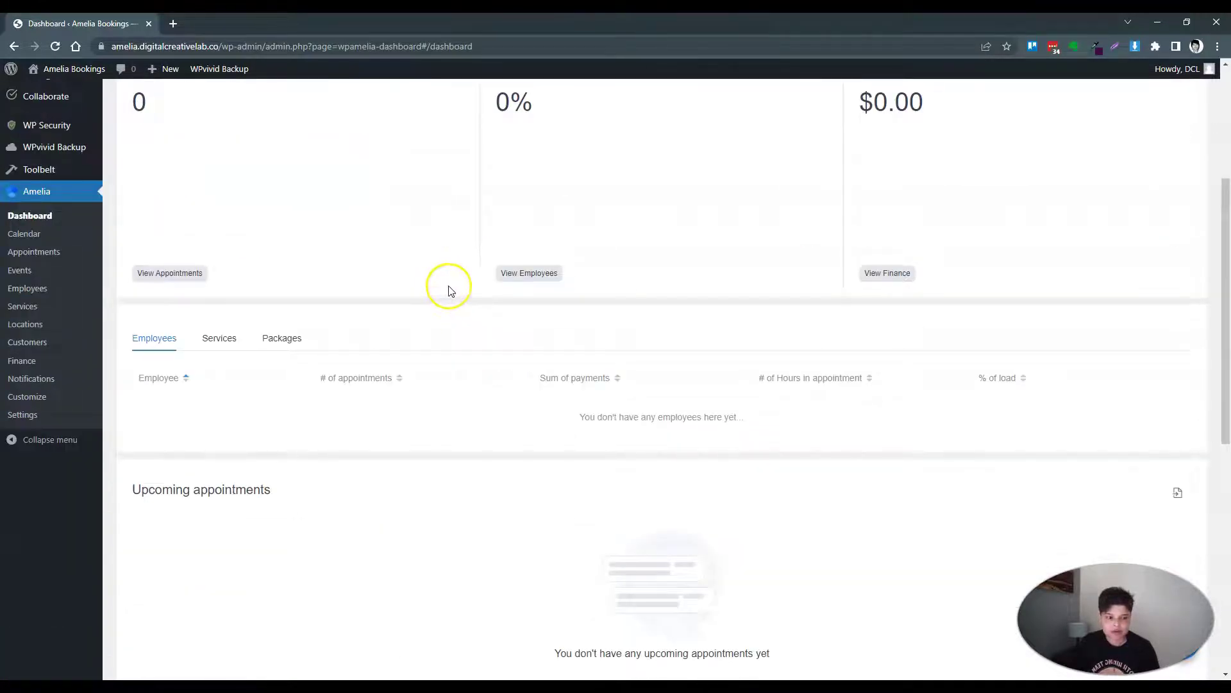
pyautogui.scroll(-2, 450, 290)
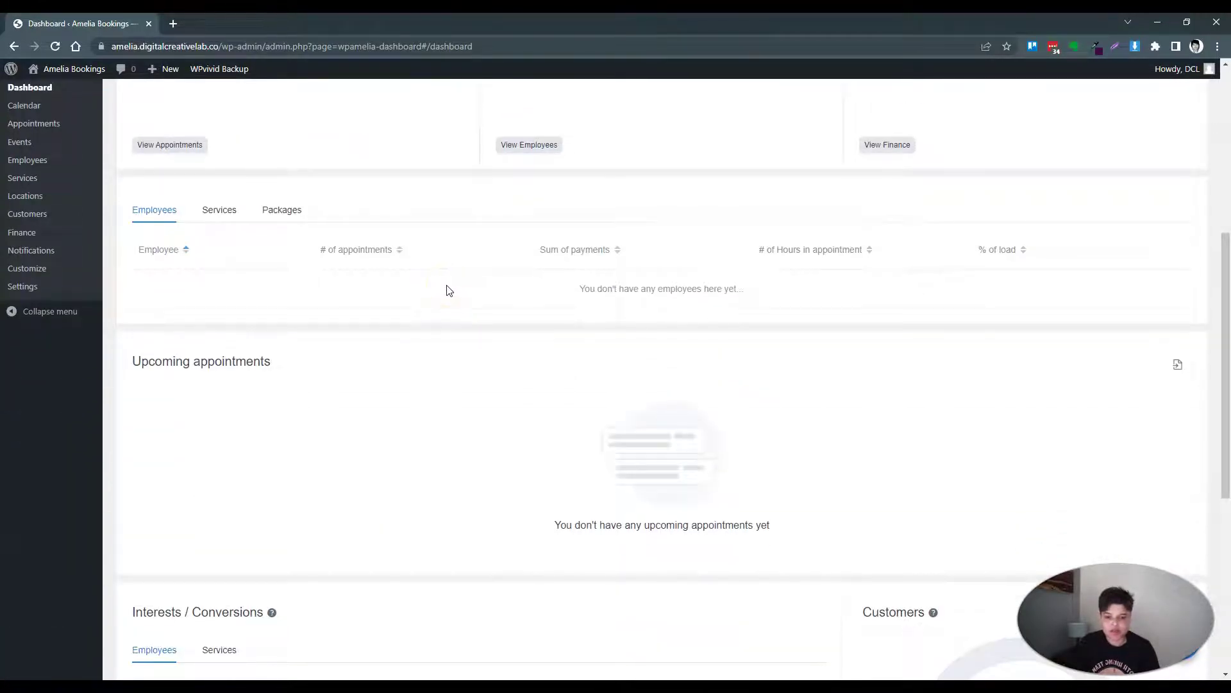
pyautogui.scroll(-2, 450, 290)
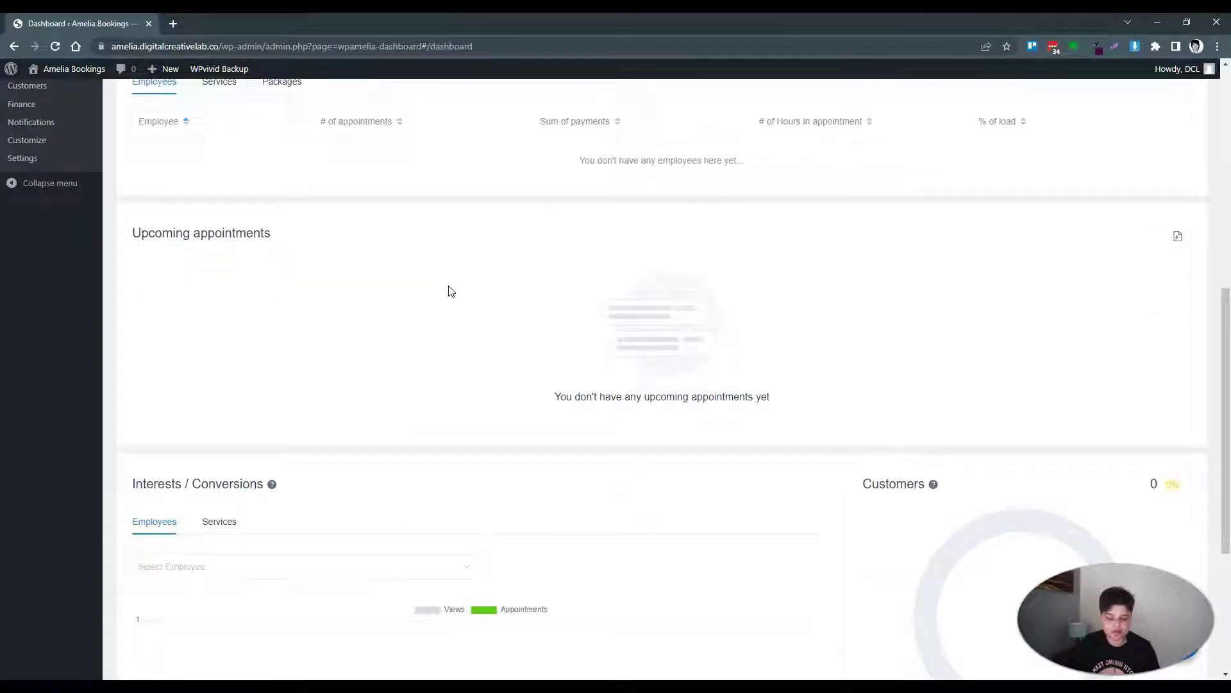
pyautogui.scroll(-4, 450, 290)
pyautogui.scroll(12, 453, 289)
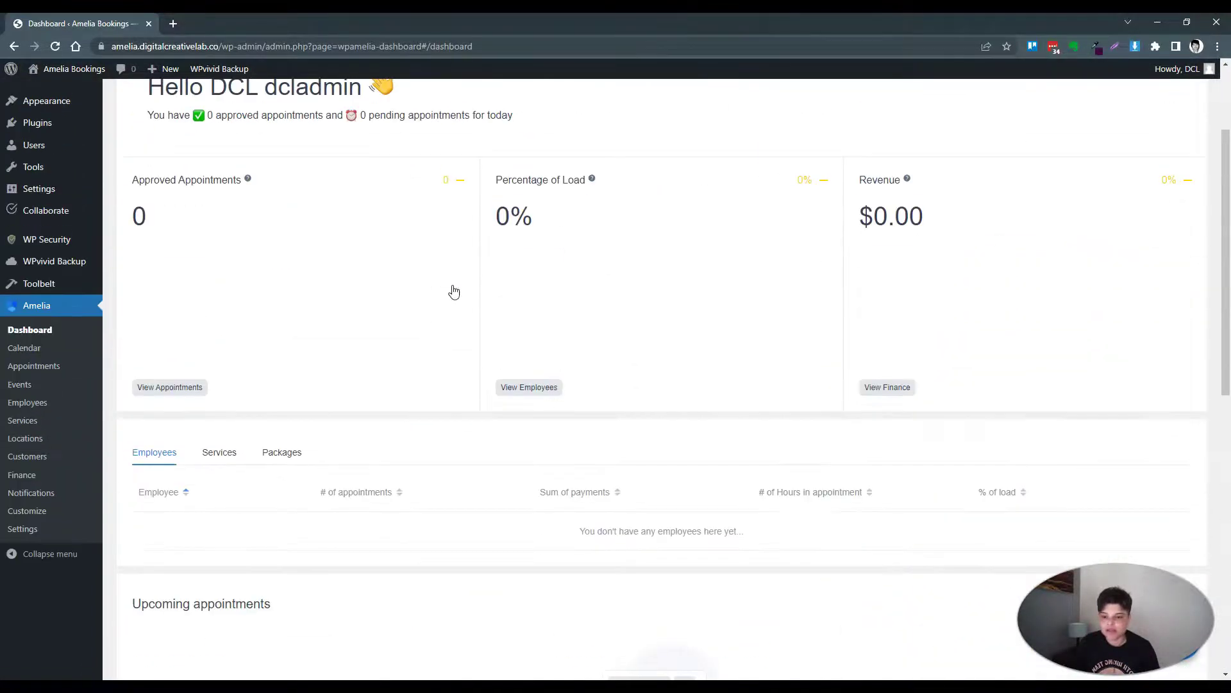
pyautogui.click(422, 399)
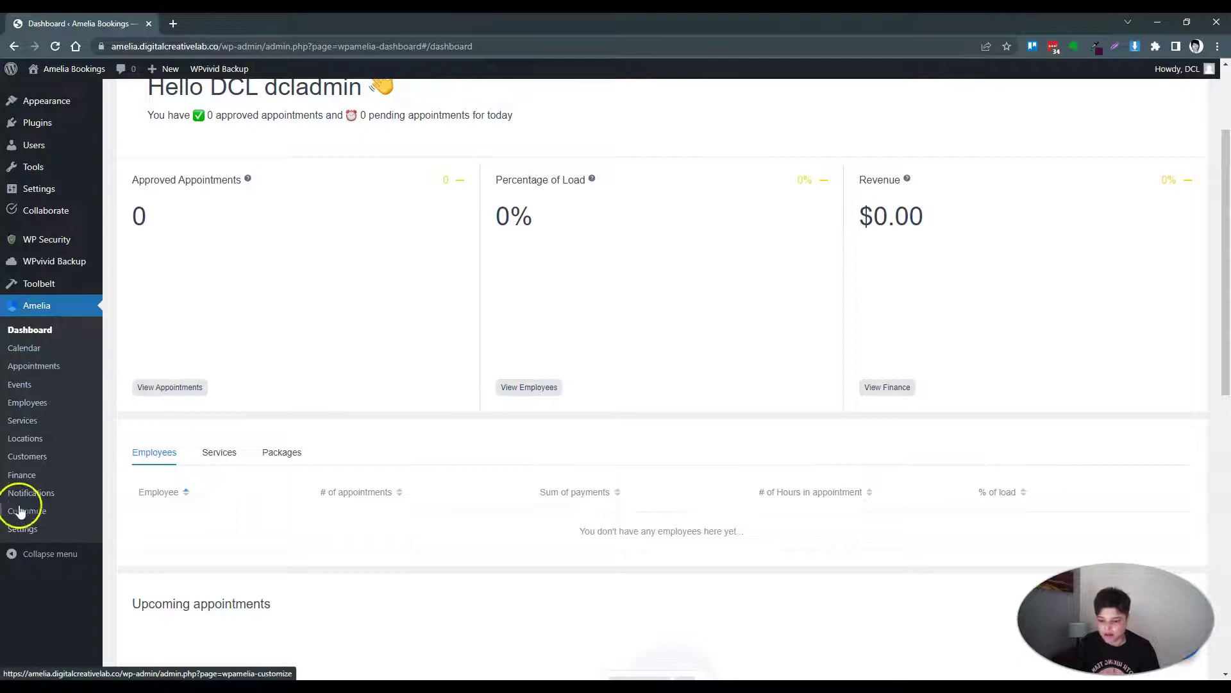
# Step: Go to Amelia Settings and look over the settings overview
pyautogui.click(23, 530)
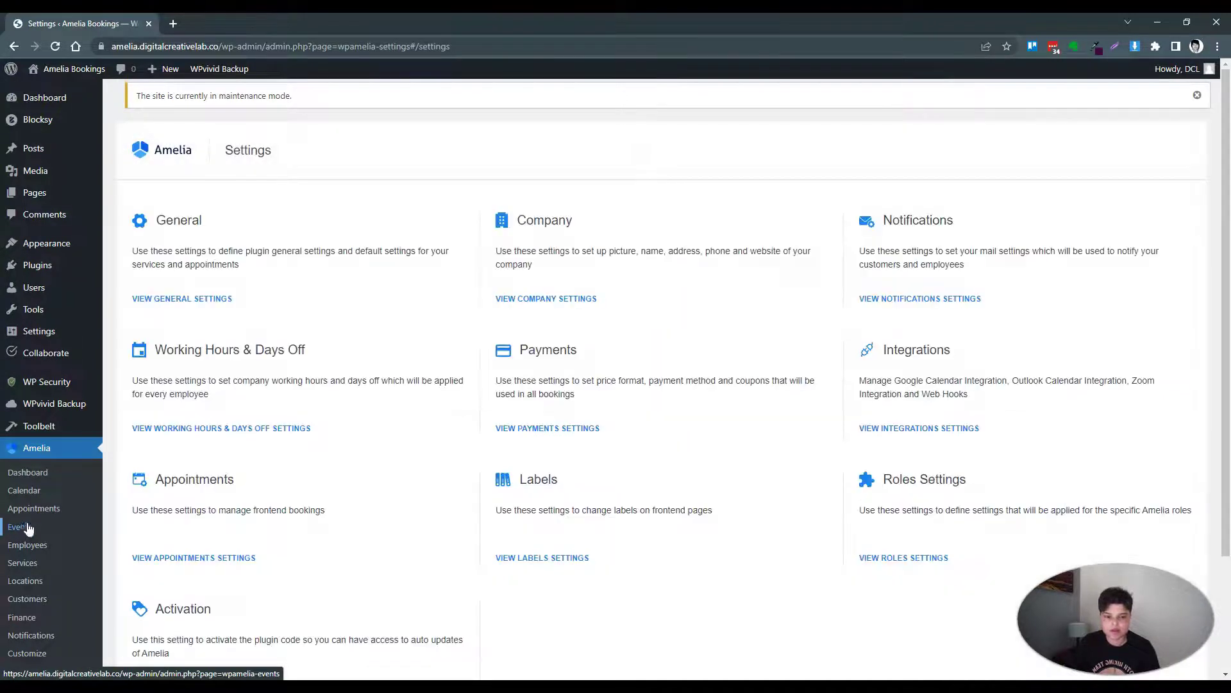
pyautogui.click(287, 472)
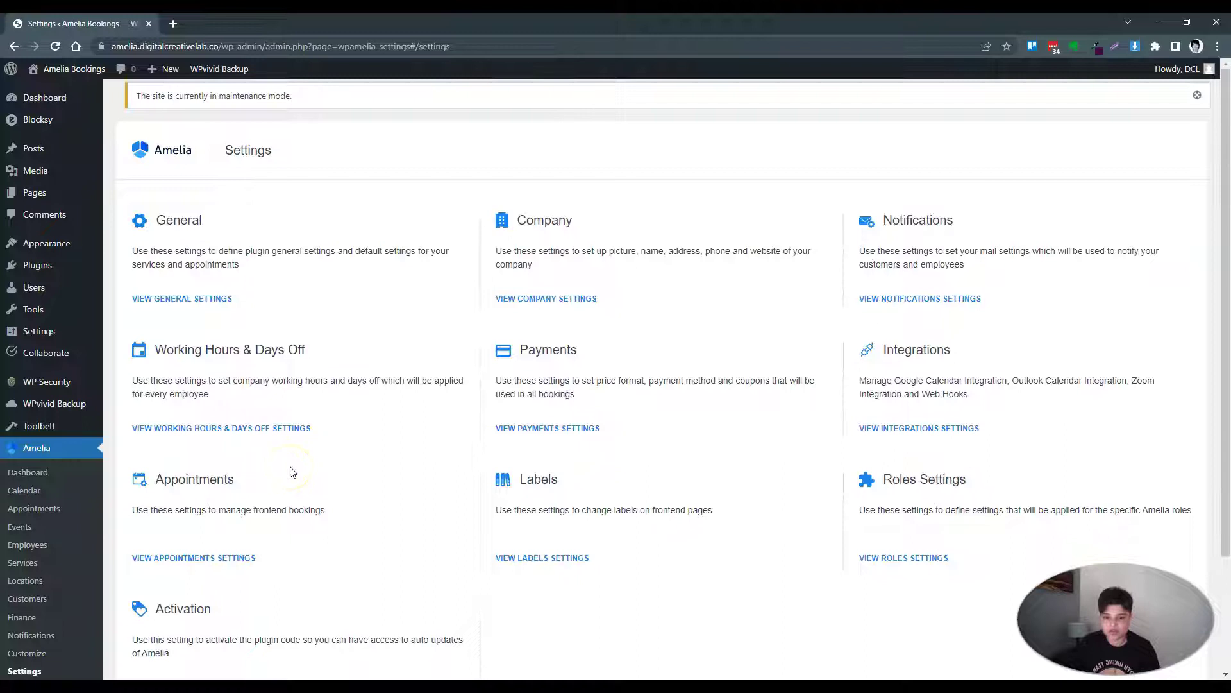
pyautogui.scroll(-2, 292, 472)
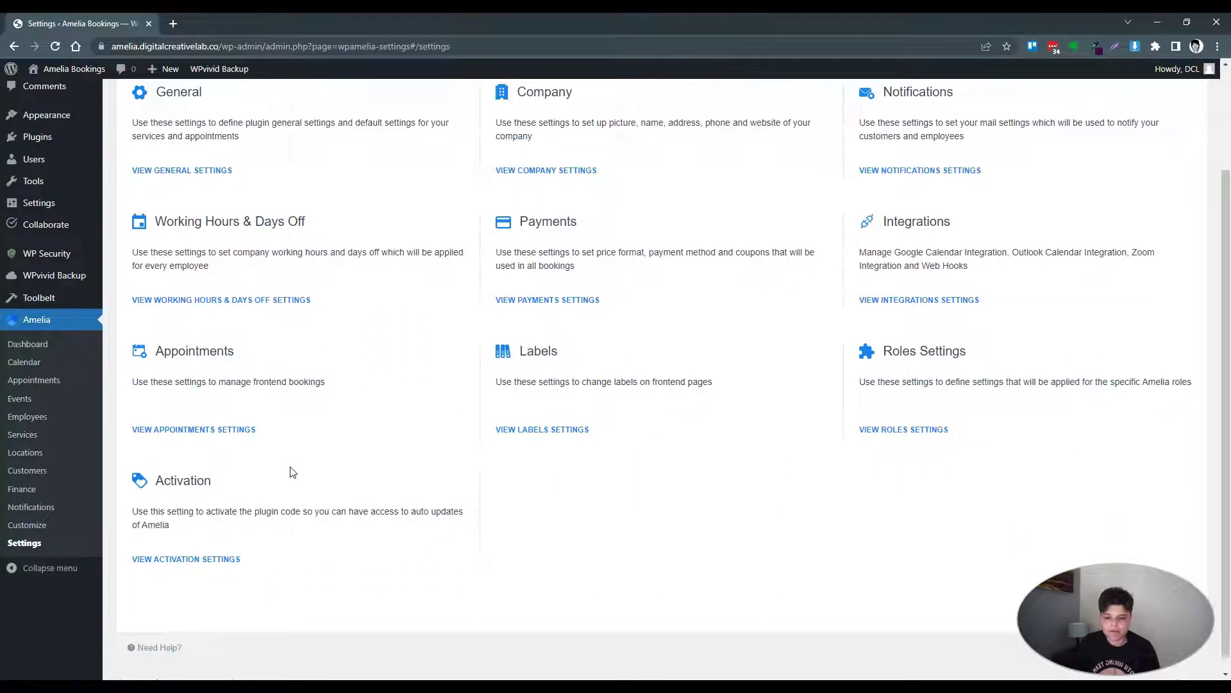
pyautogui.scroll(2, 292, 472)
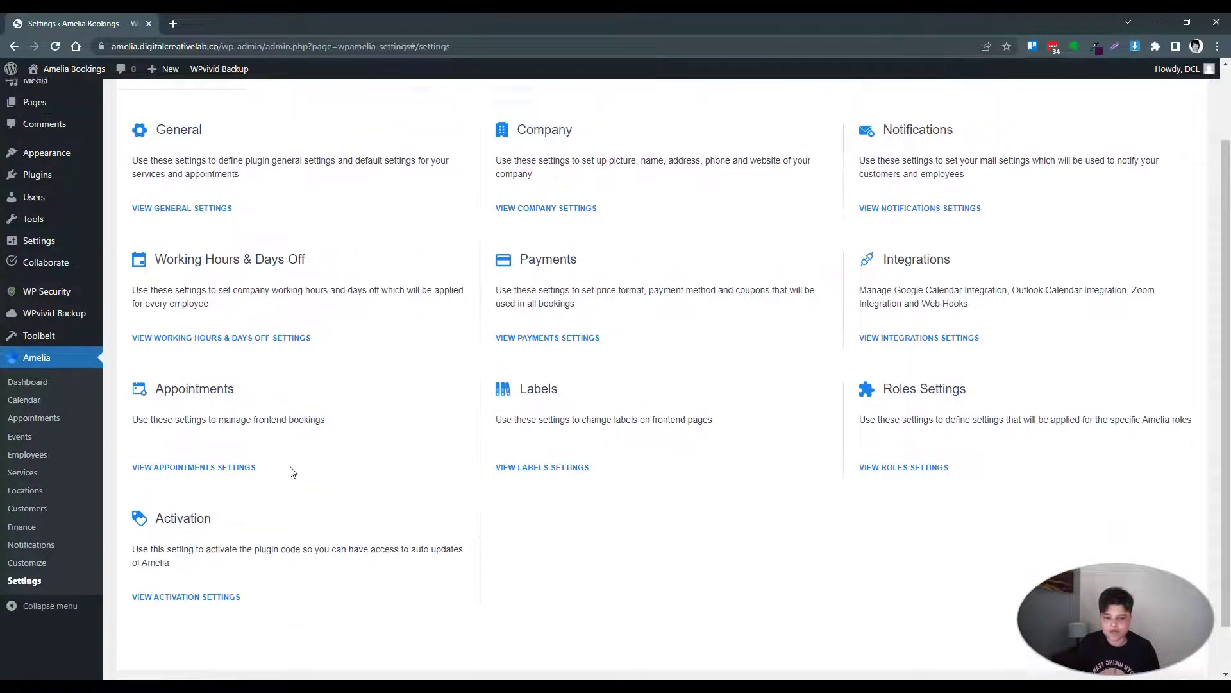
# Step: In General Settings, keep the 30min slot step and Approved status, and make slots follow service duration
pyautogui.click(218, 300)
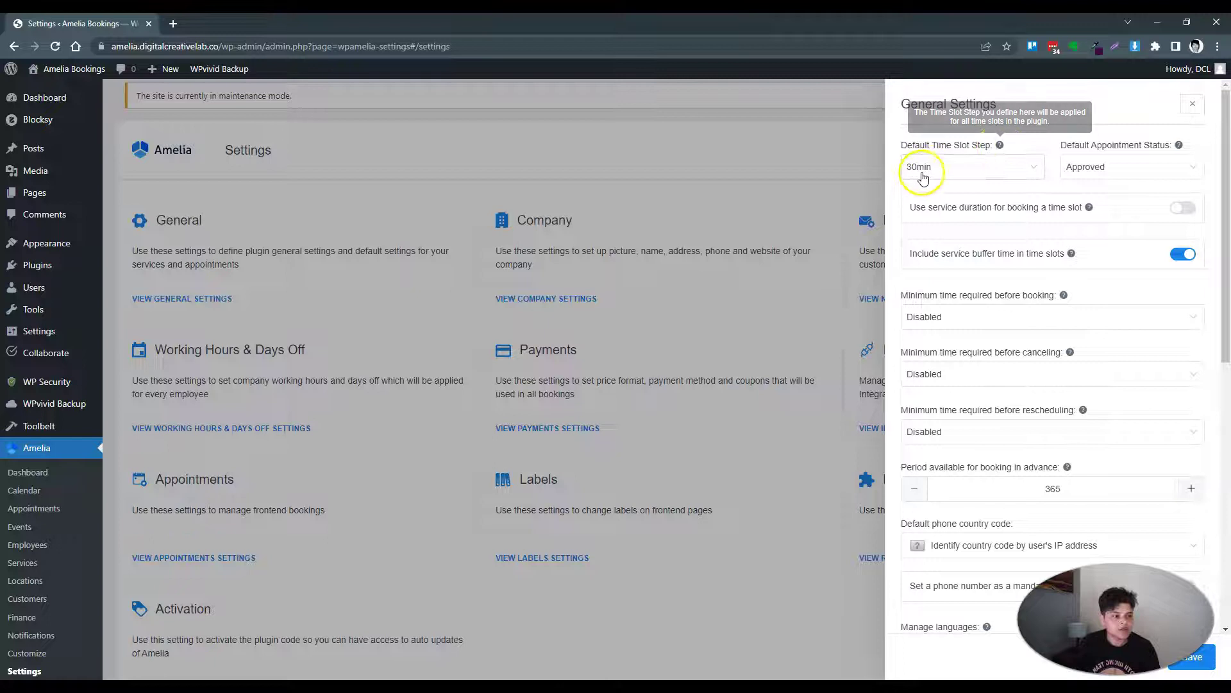
pyautogui.click(956, 170)
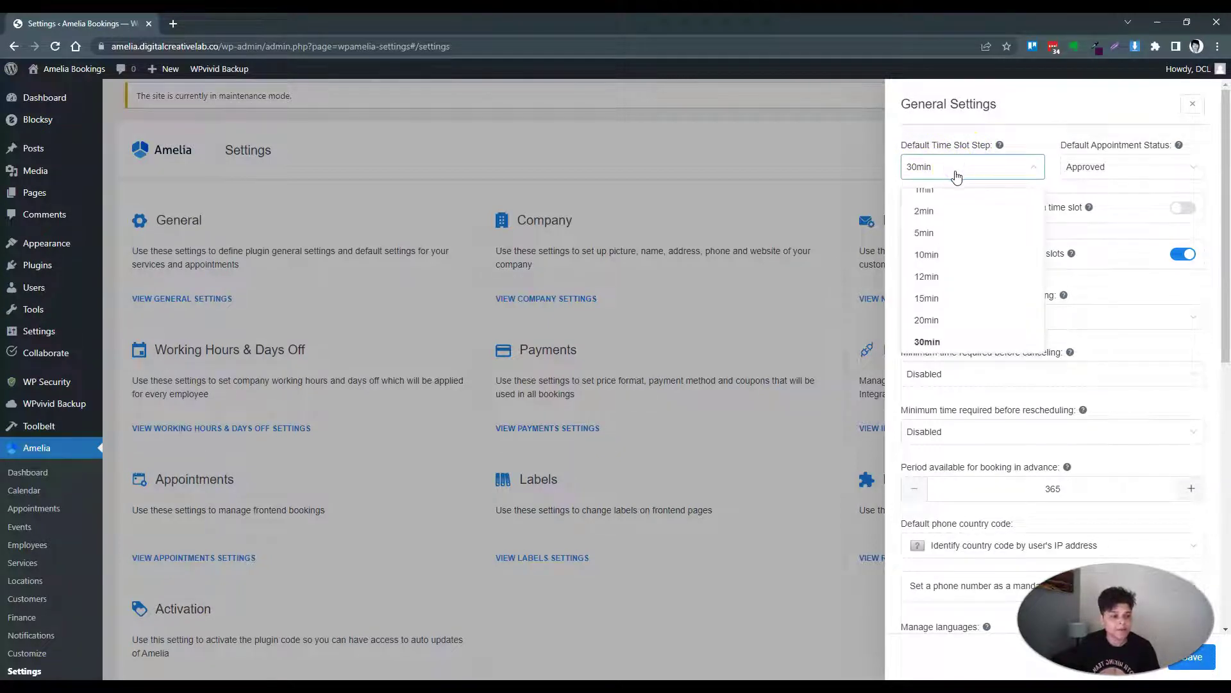
pyautogui.click(957, 173)
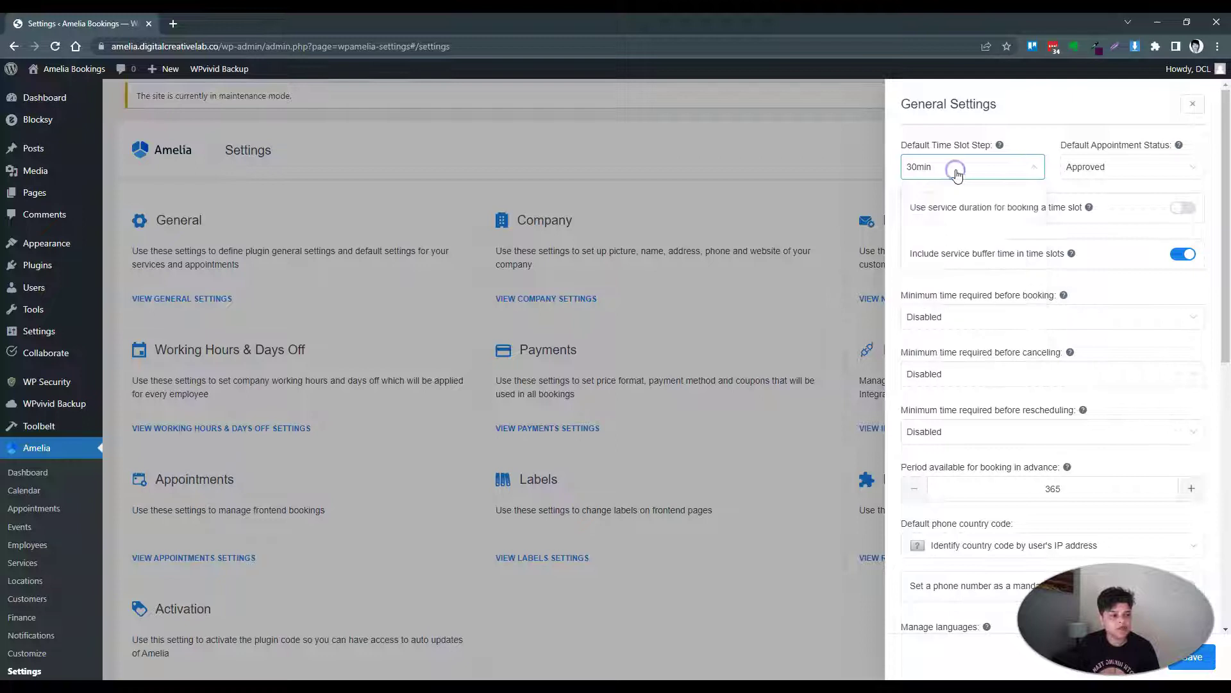
pyautogui.click(1112, 172)
pyautogui.click(1111, 168)
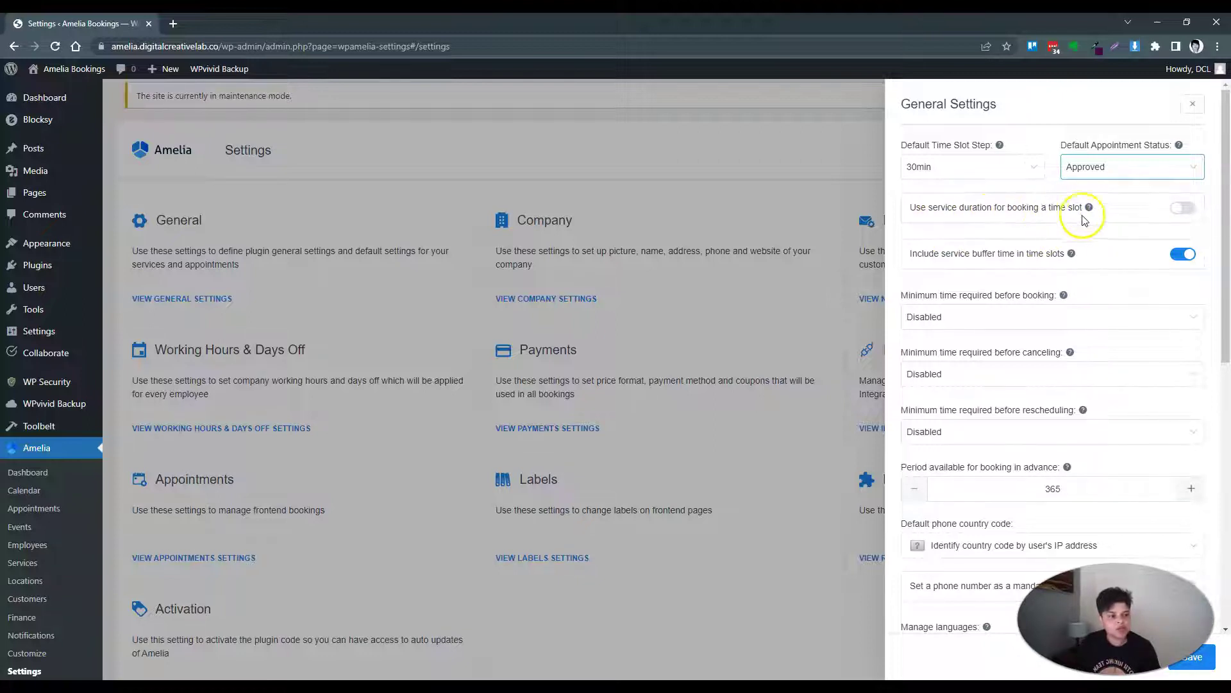
pyautogui.click(1180, 208)
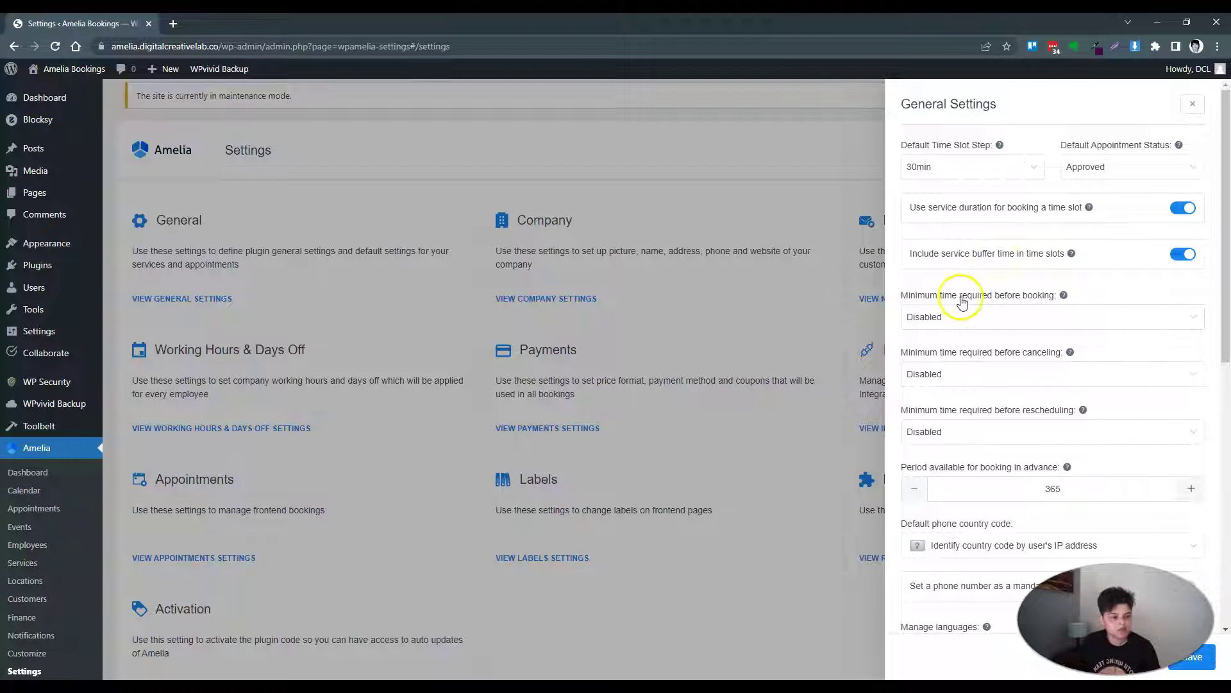
# Step: Set minimum notice to 12h before booking and 6h before canceling
pyautogui.click(988, 320)
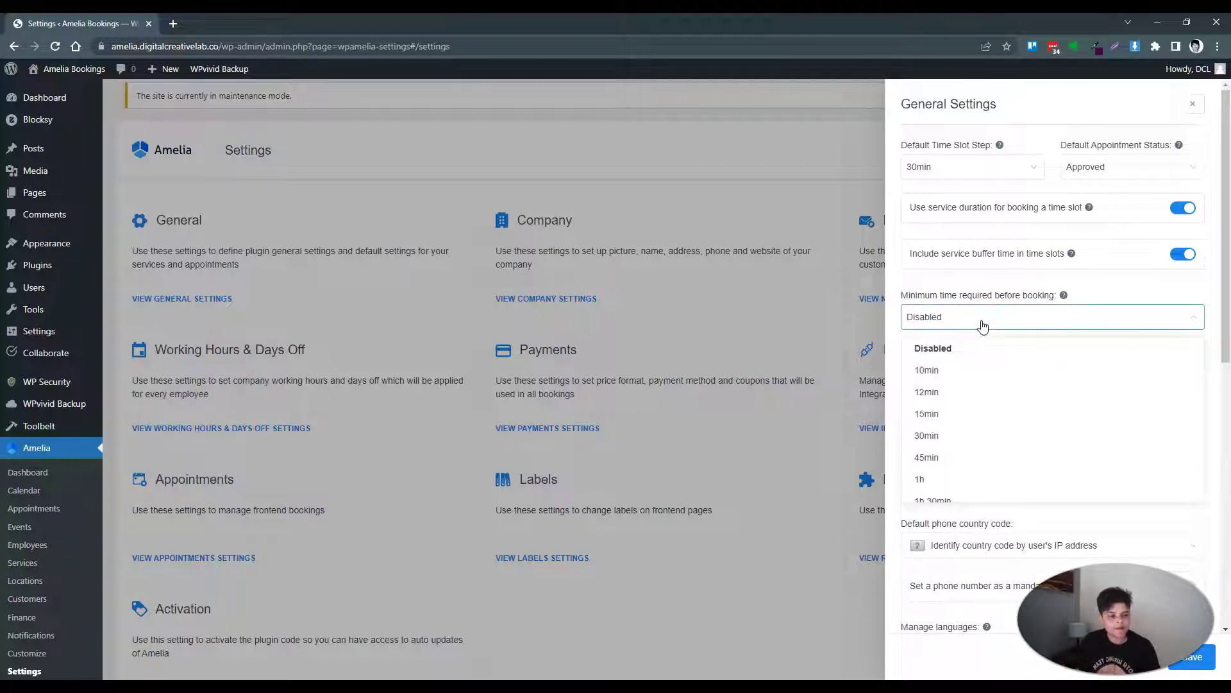
pyautogui.scroll(-5, 974, 377)
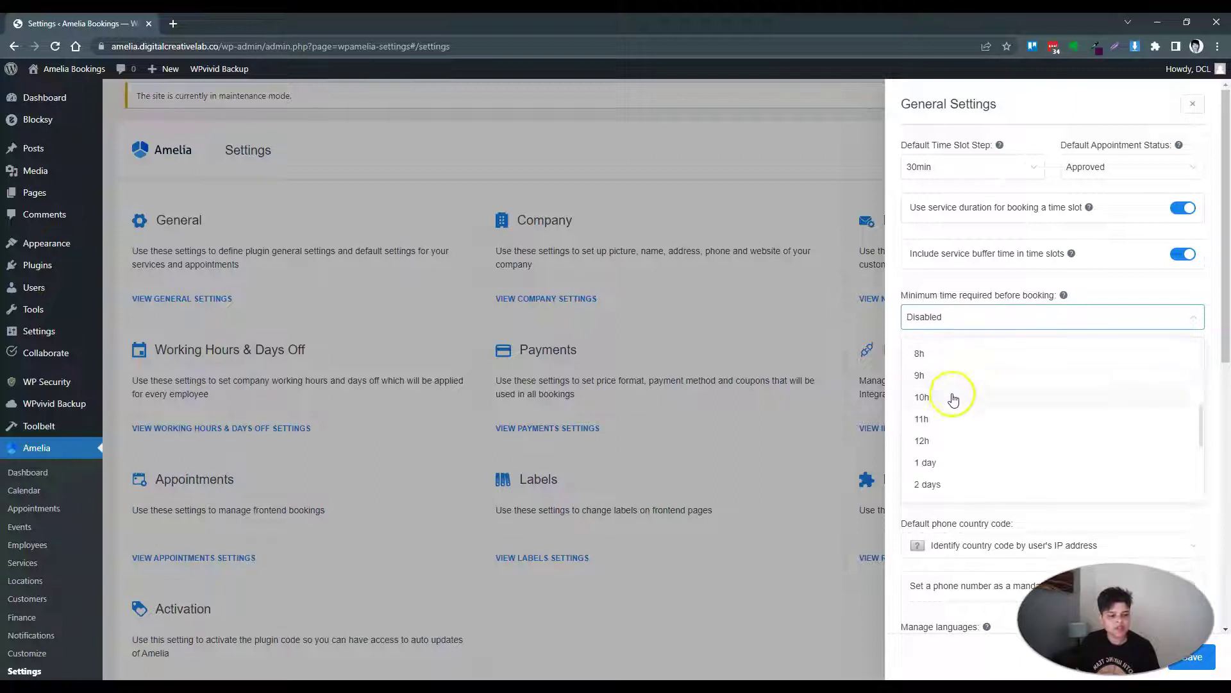
pyautogui.click(923, 441)
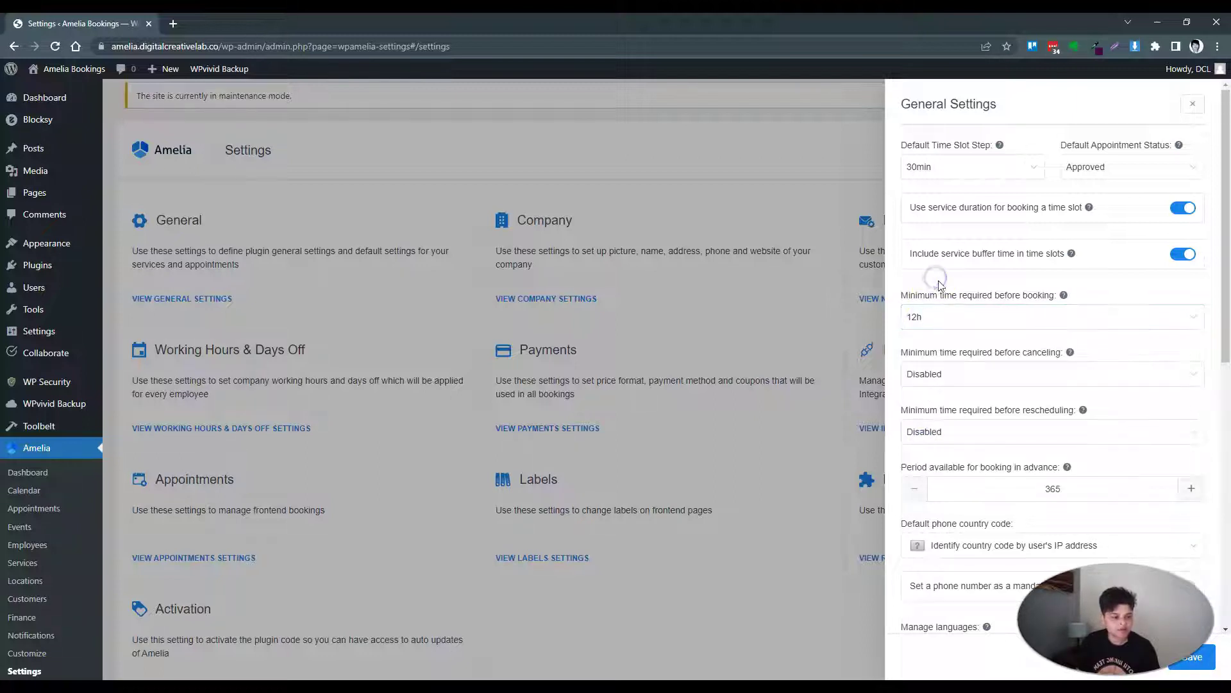
pyautogui.click(921, 373)
pyautogui.scroll(-2, 936, 449)
pyautogui.click(934, 517)
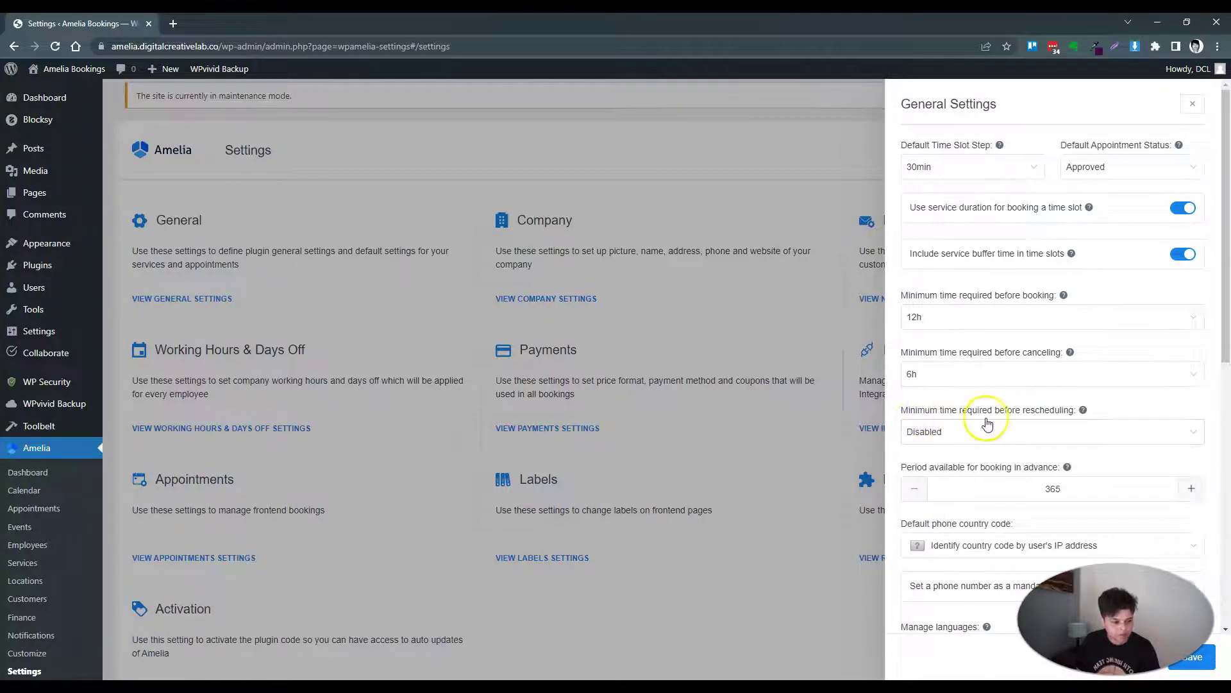
# Step: Change the advance booking period from 365 to 60 days
pyautogui.scroll(-2, 986, 420)
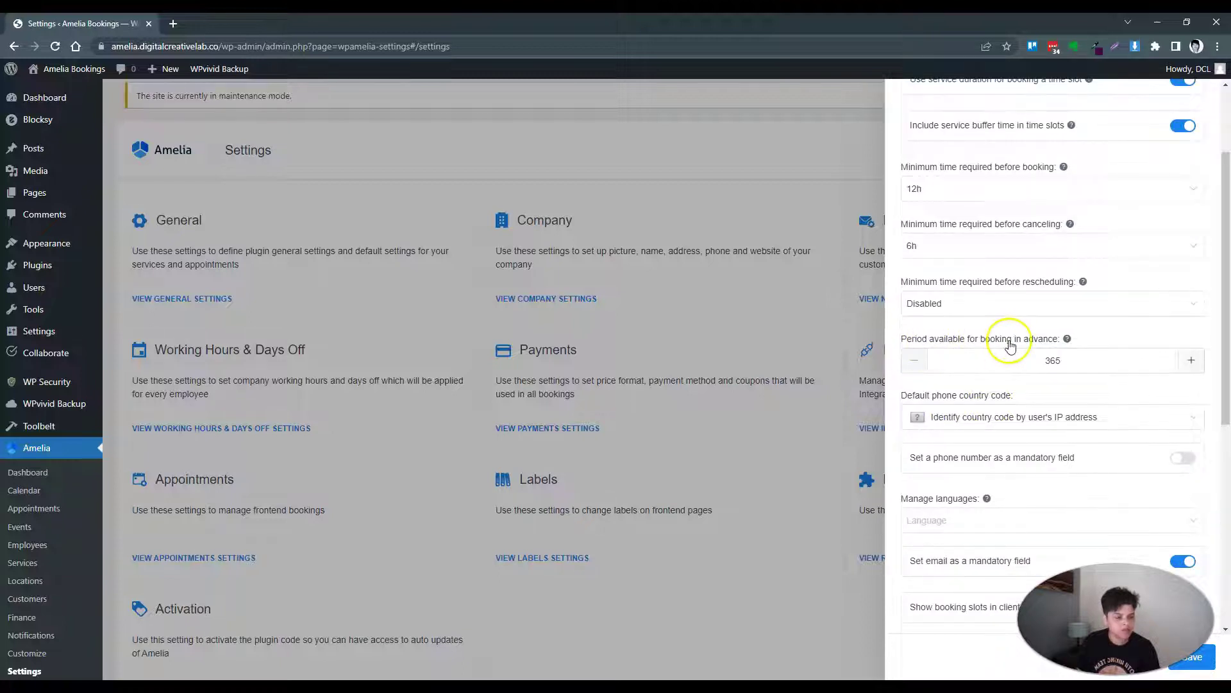
pyautogui.doubleClick(1053, 361)
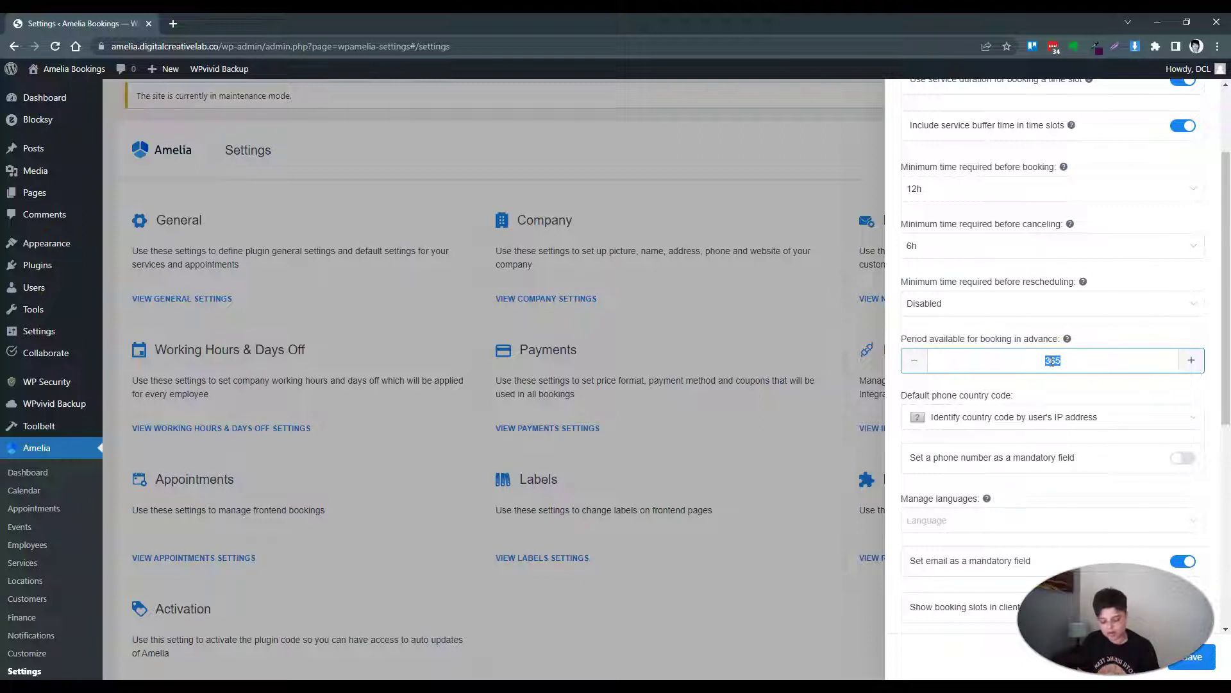
pyautogui.write('60')
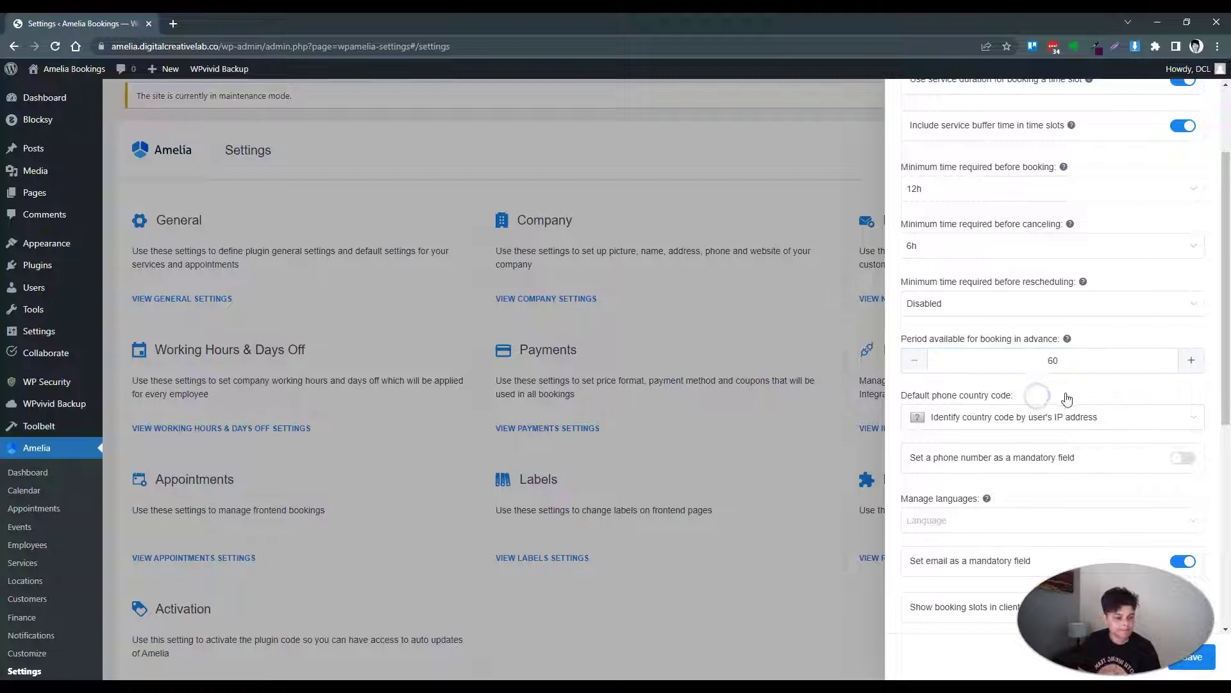
pyautogui.scroll(-2, 1044, 398)
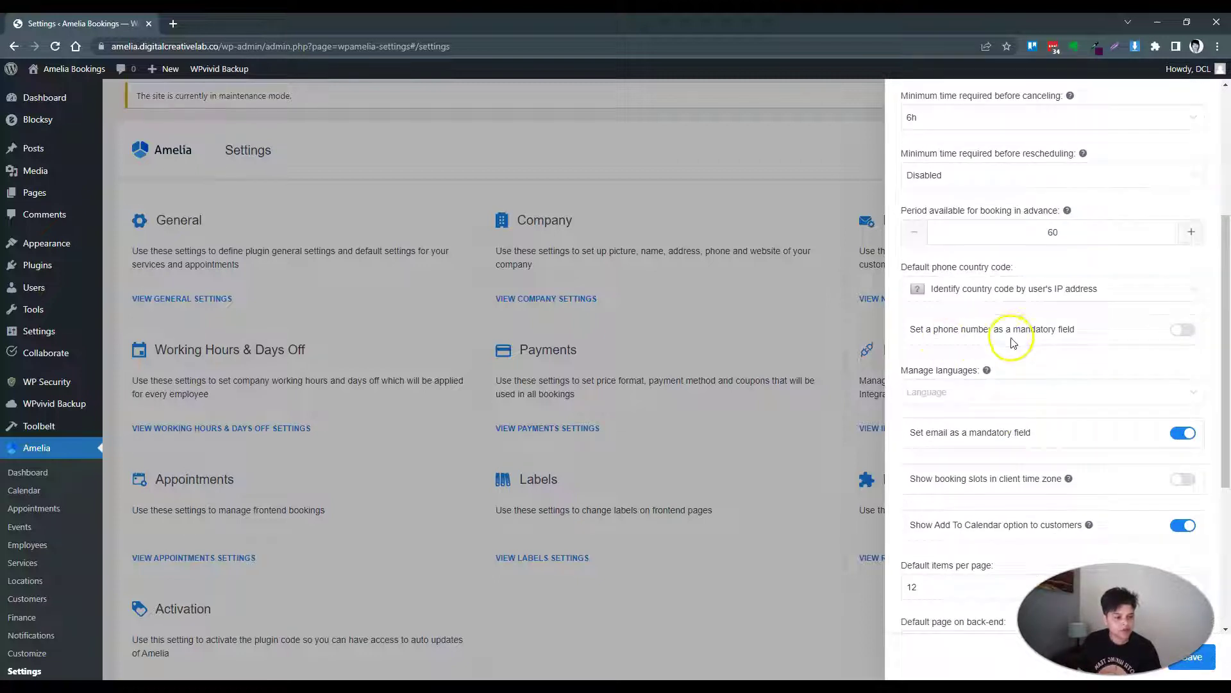
pyautogui.click(965, 390)
pyautogui.click(967, 390)
# Step: Turn on showing booking slots in the client's time zone and save the general settings
pyautogui.scroll(-2, 1026, 398)
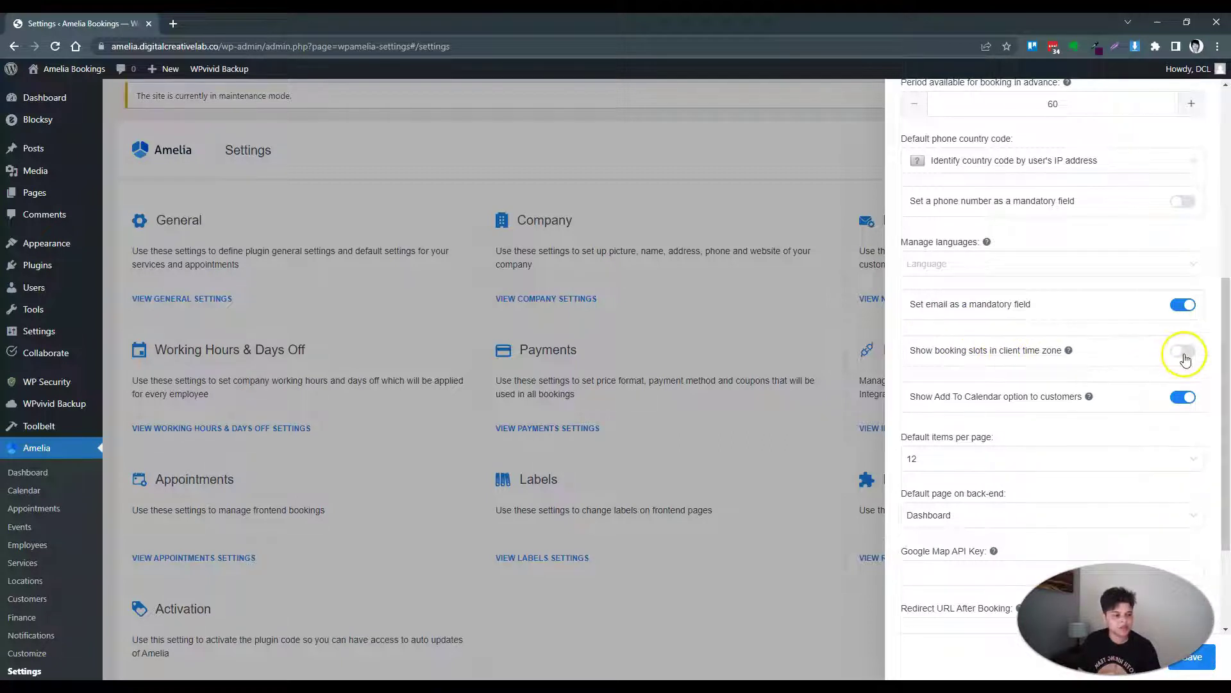
pyautogui.moveTo(1070, 352)
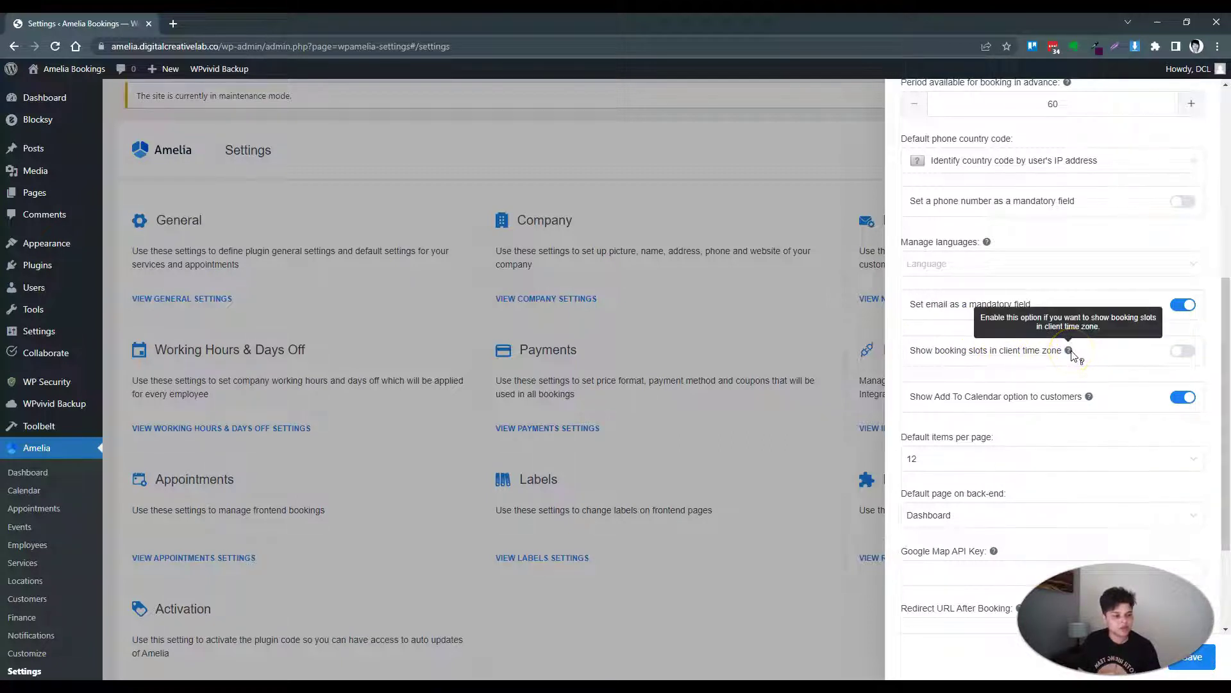
pyautogui.click(1184, 351)
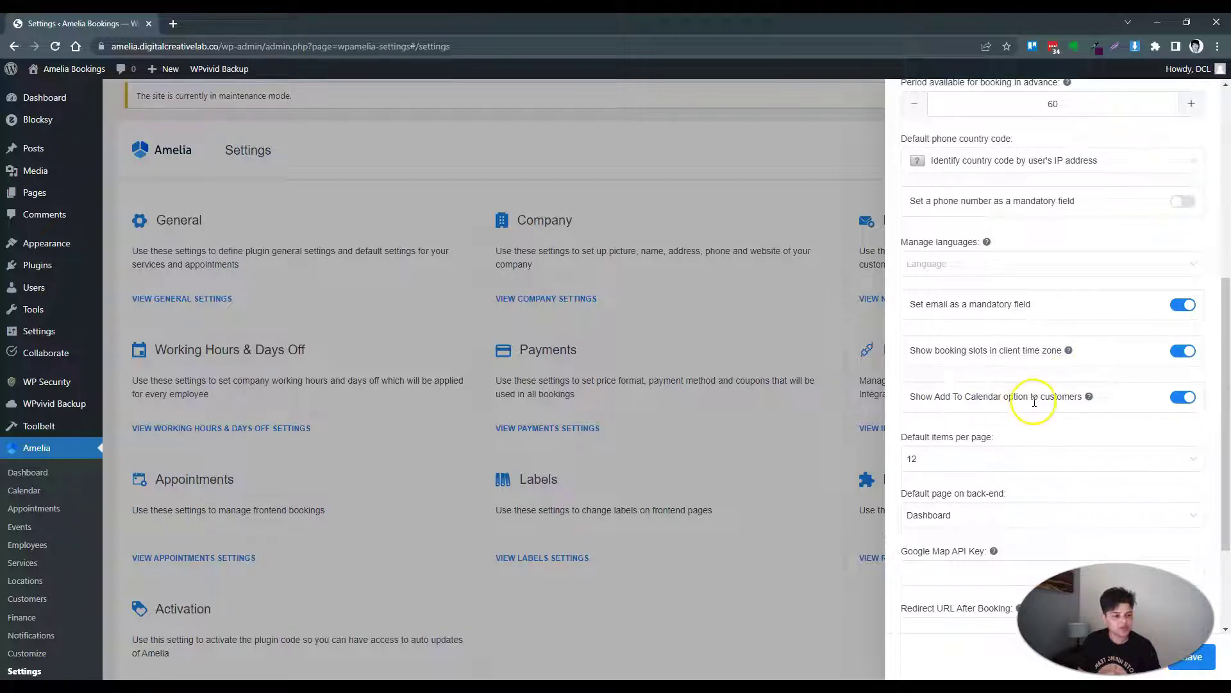
pyautogui.scroll(-2, 1039, 401)
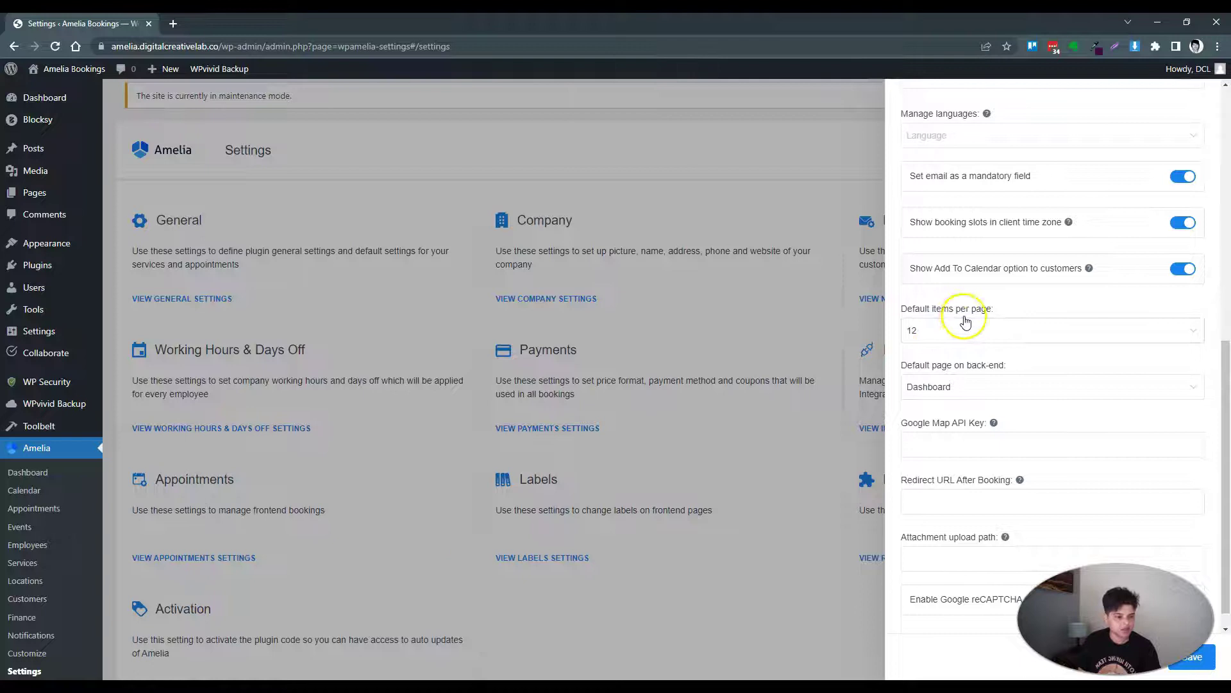
pyautogui.scroll(-1, 948, 344)
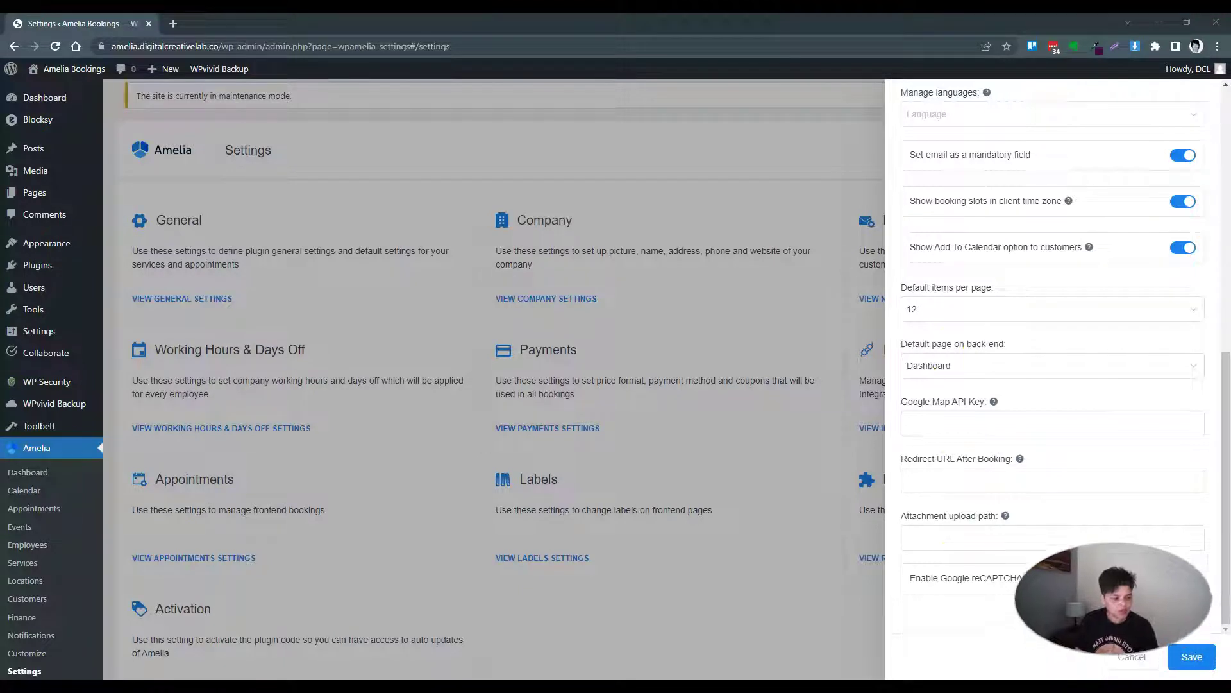
pyautogui.click(1191, 658)
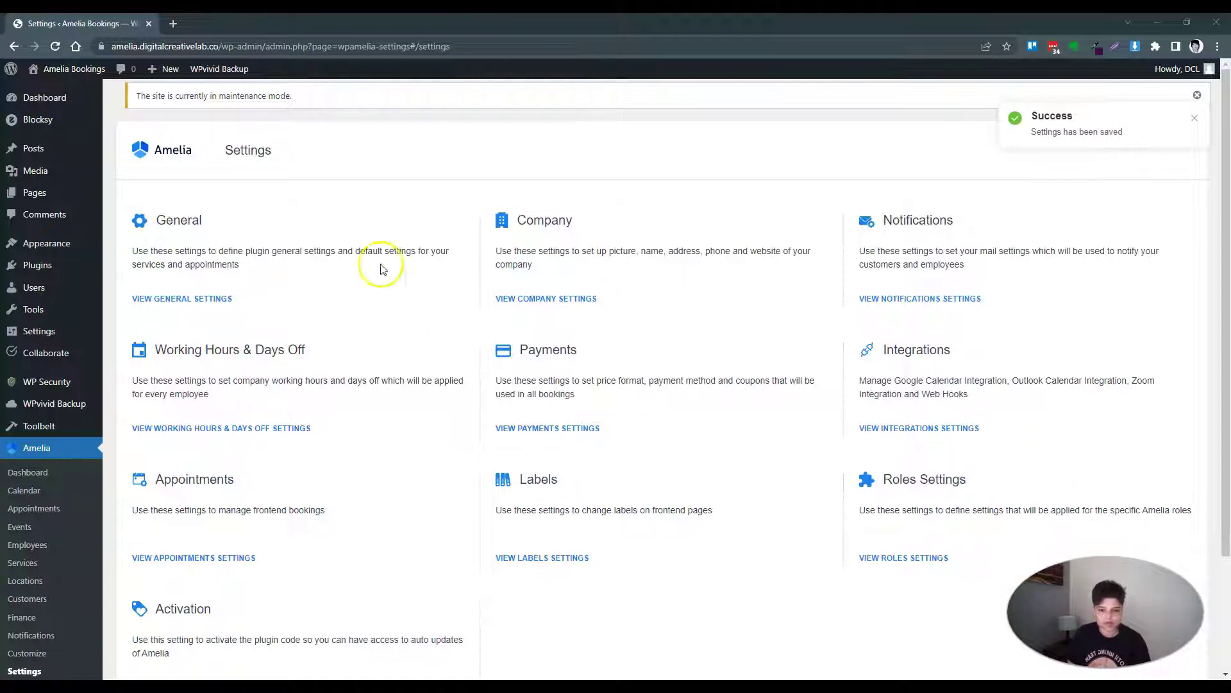
# Step: In Company Settings, enter the name 'Amelia Bookings' and the address Johannesburg, South Africa
pyautogui.click(550, 300)
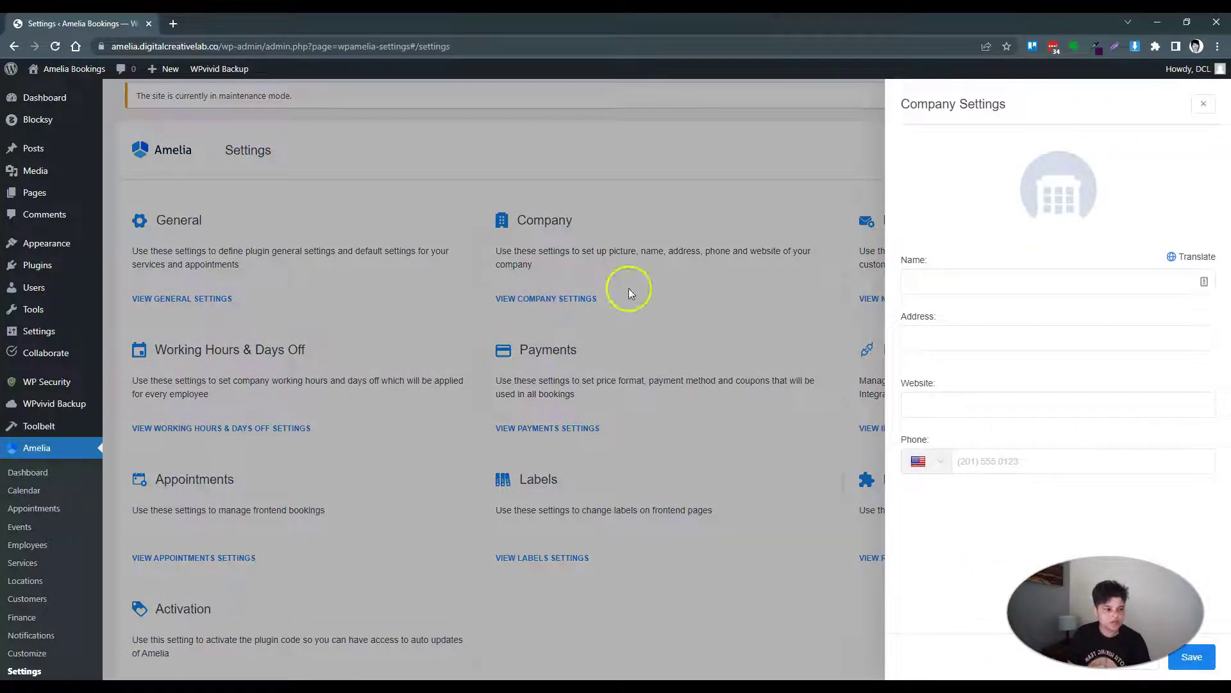
pyautogui.click(1042, 279)
pyautogui.write('A')
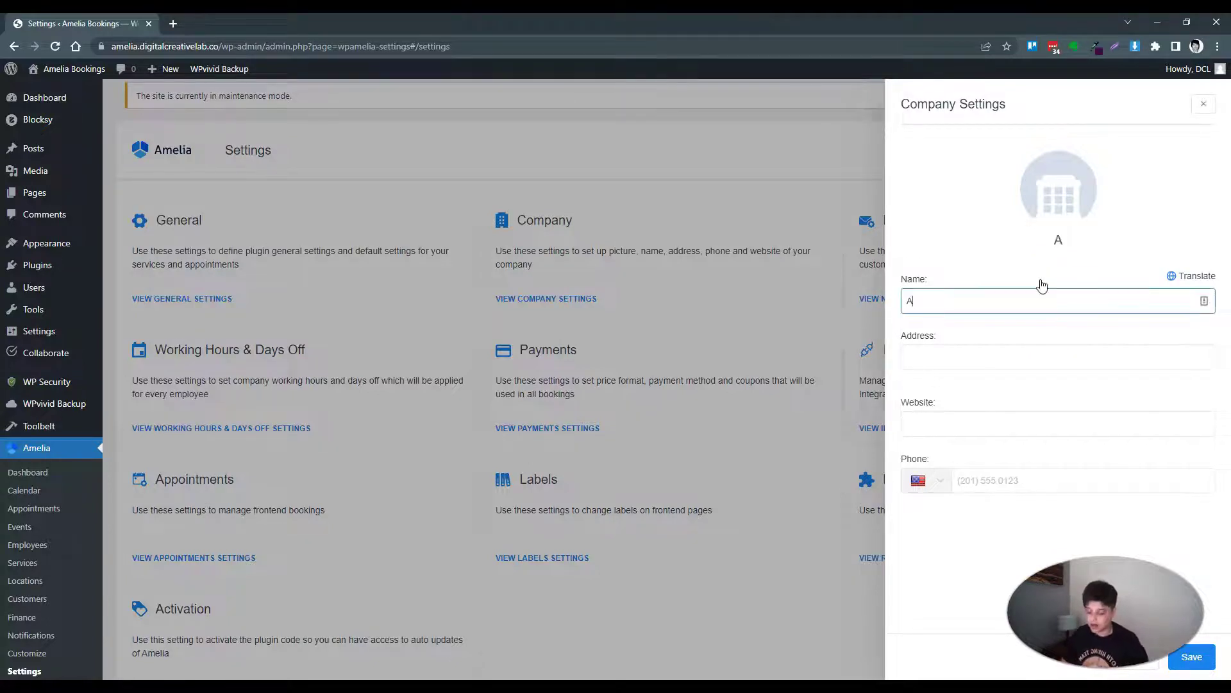
pyautogui.write('melia Bookings')
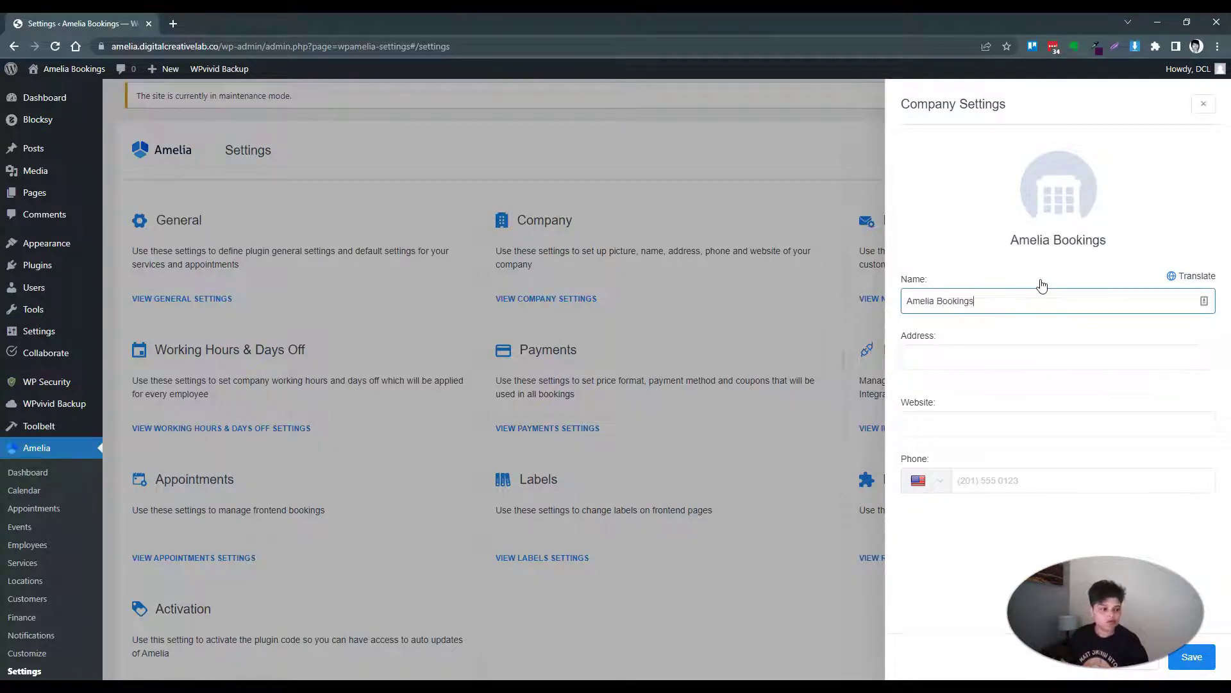
pyautogui.click(1012, 354)
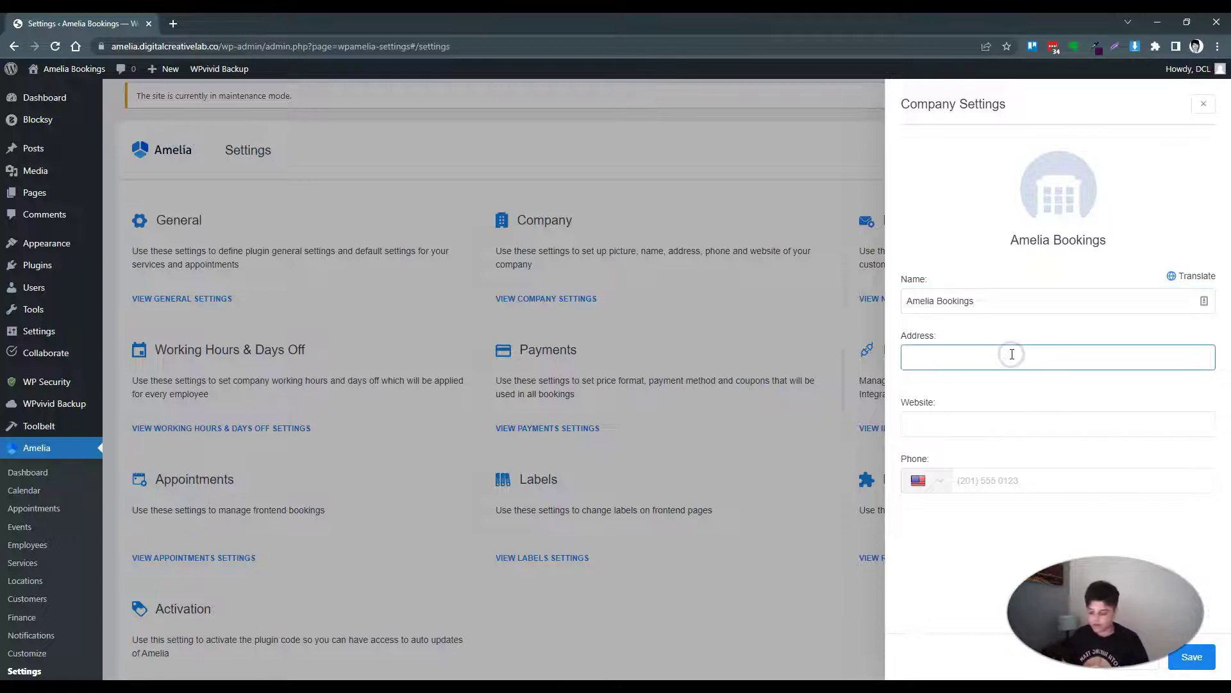
pyautogui.write('Johannesburg, South Africa')
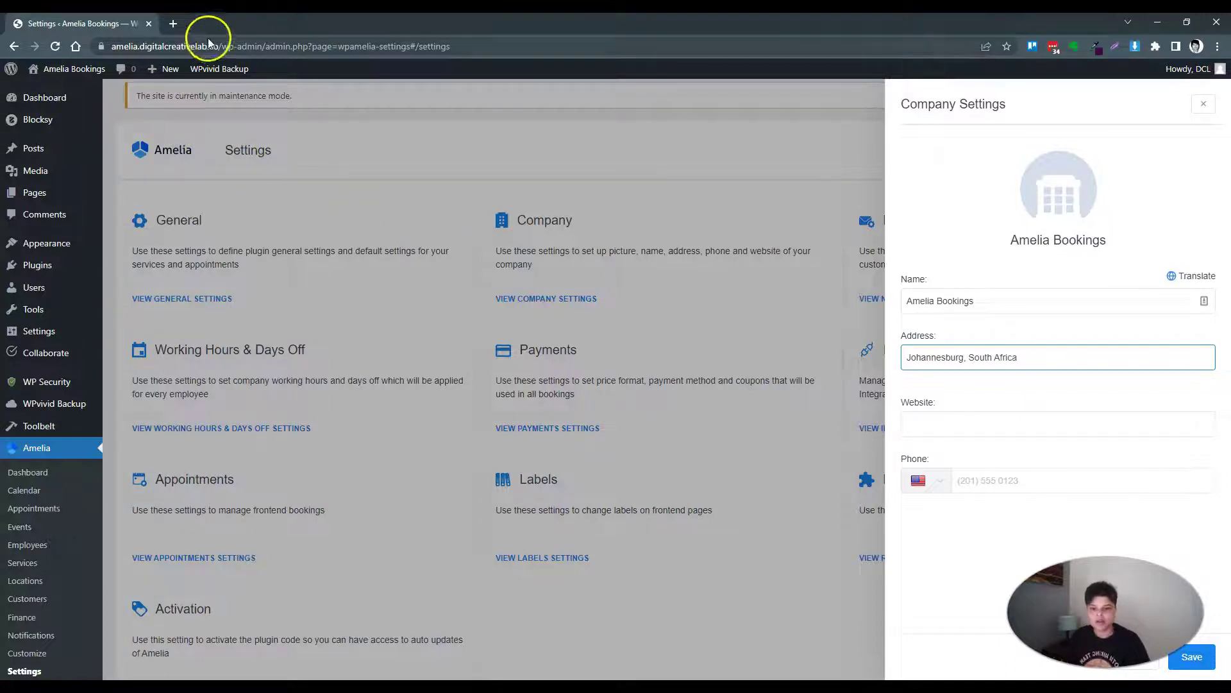
# Step: Paste the site's URL from the address bar as the company website and save
pyautogui.click(109, 48)
pyautogui.hotkey('ctrl', 'c')
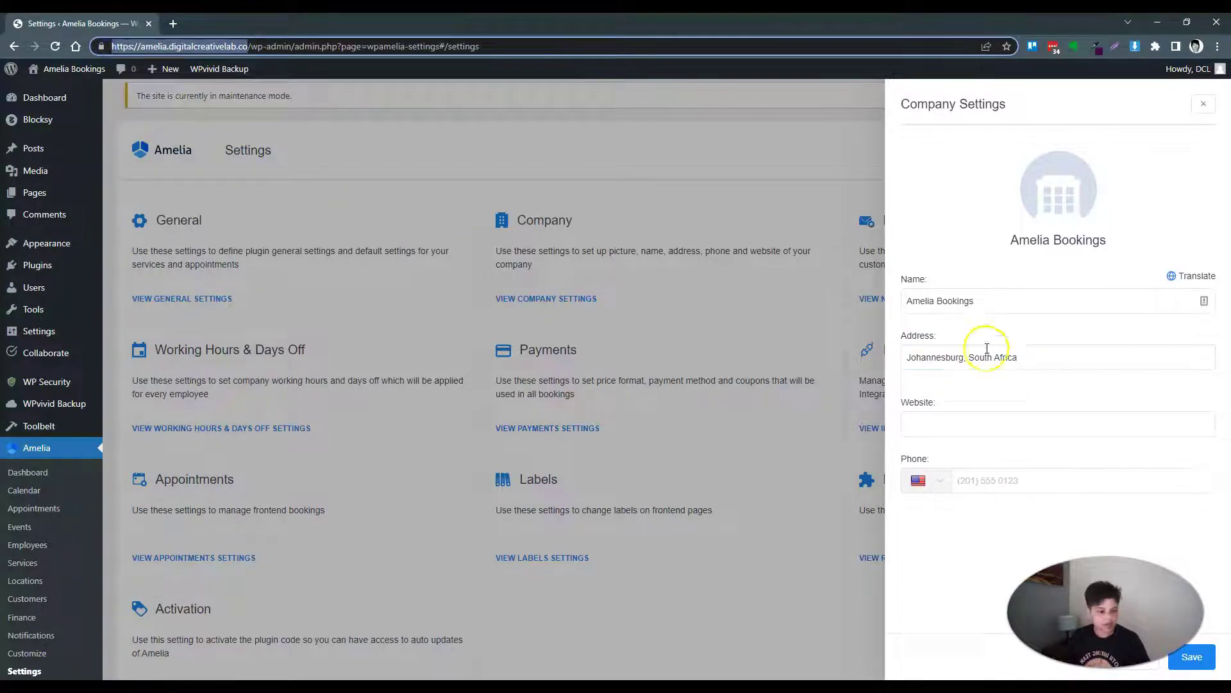
pyautogui.click(929, 417)
pyautogui.hotkey('ctrl', 'v')
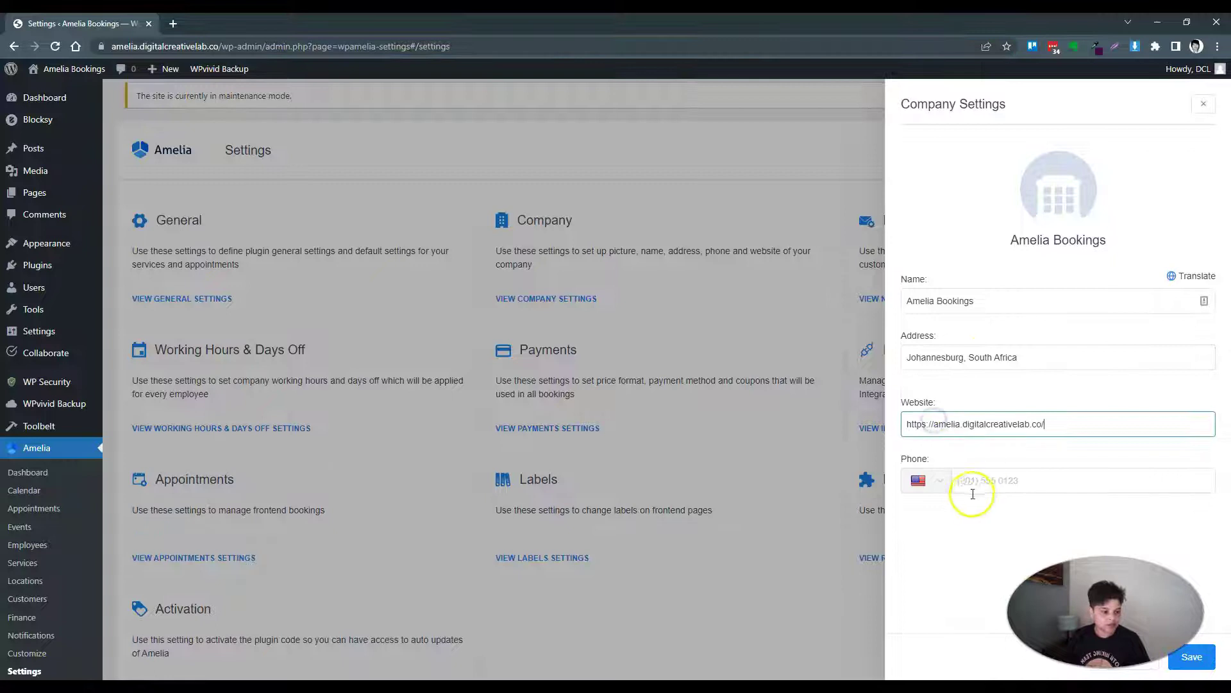
pyautogui.click(941, 521)
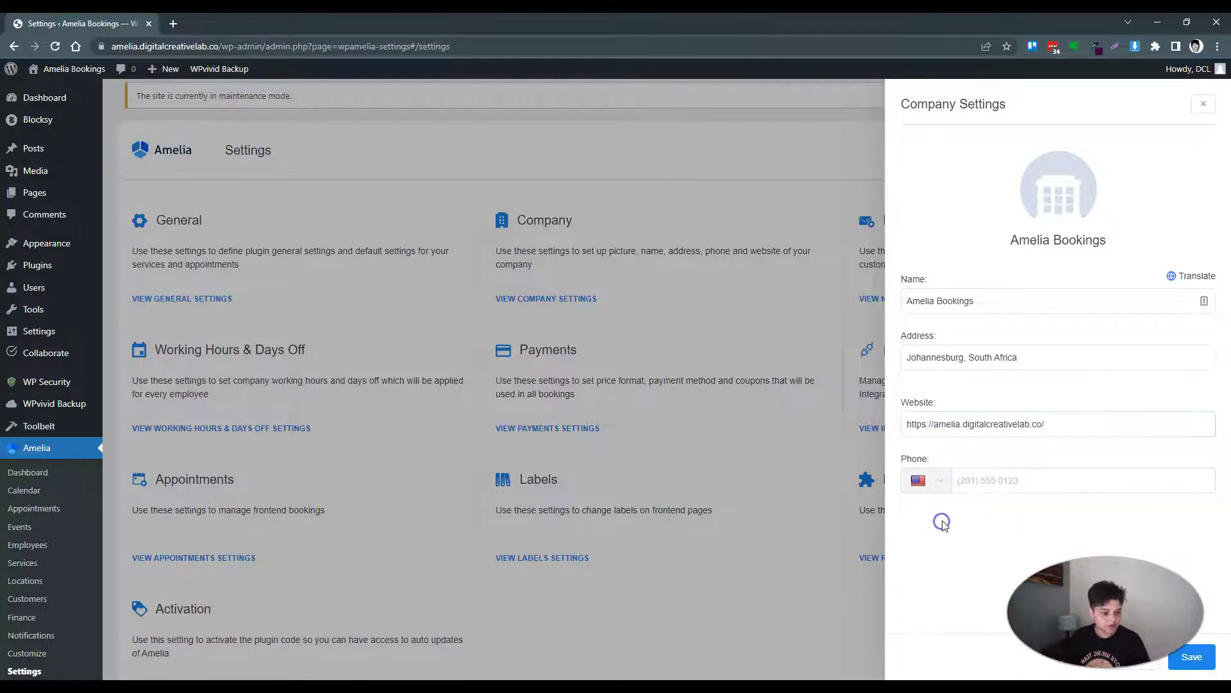
pyautogui.click(1185, 656)
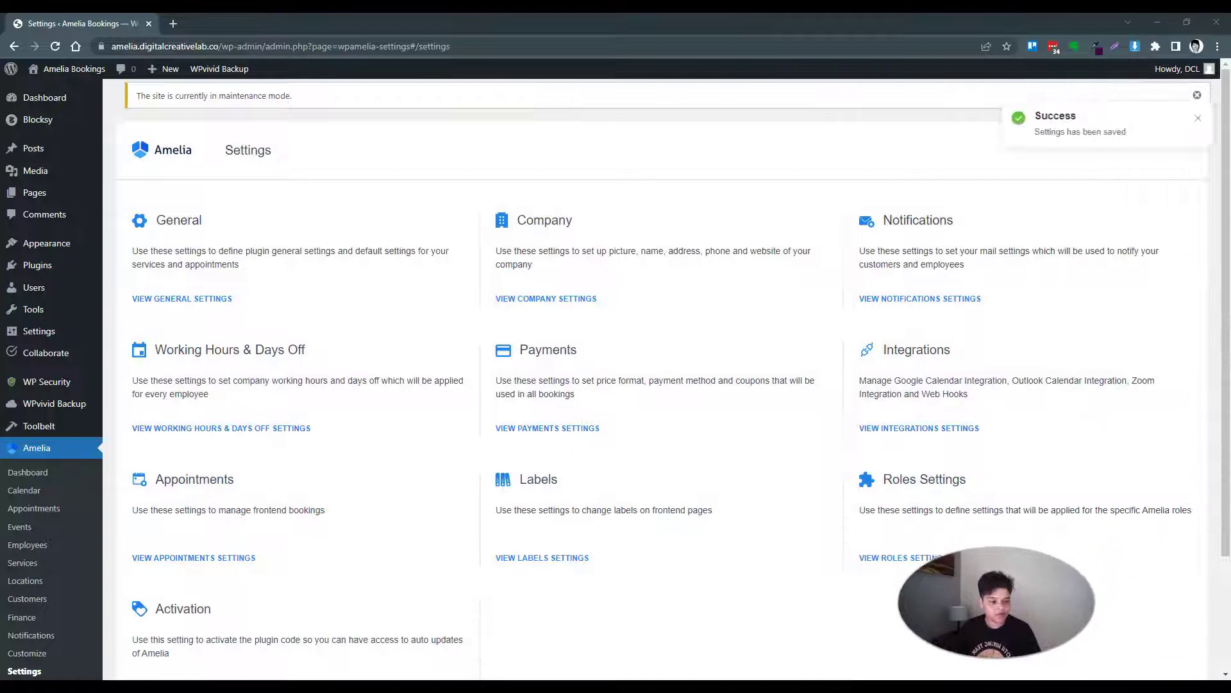
# Step: Keep PHP Mail as the mail service, enter the sender name and sender email, and save the notification settings
pyautogui.click(891, 301)
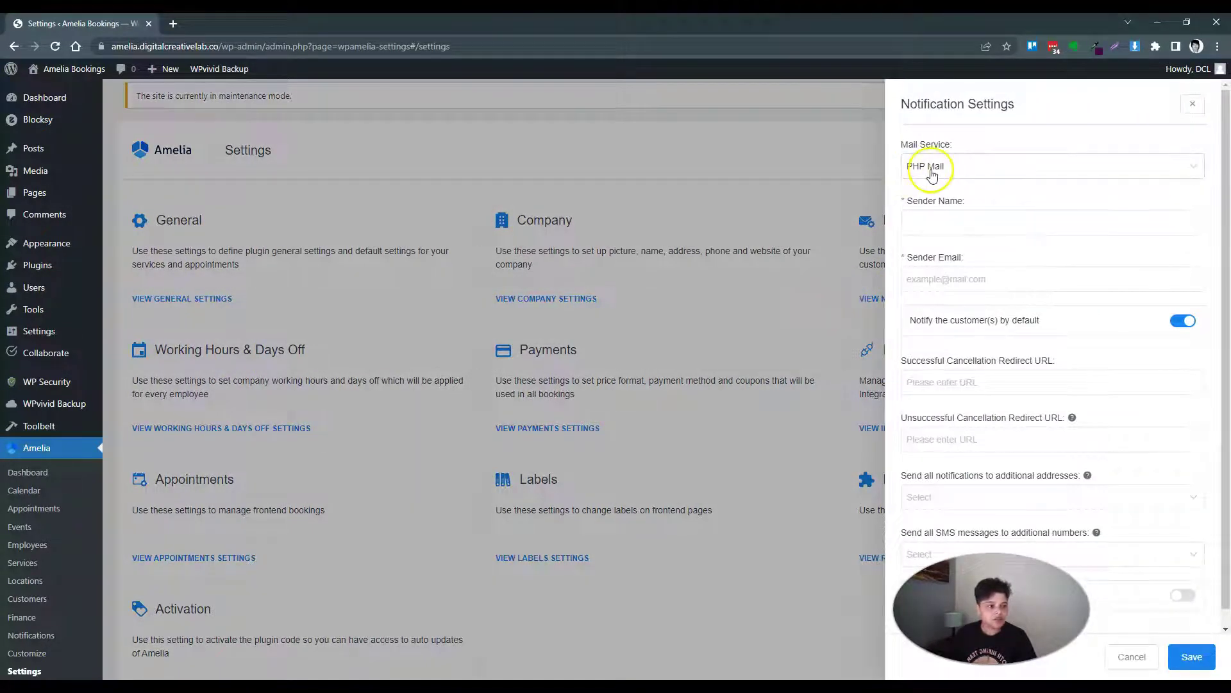
pyautogui.click(932, 173)
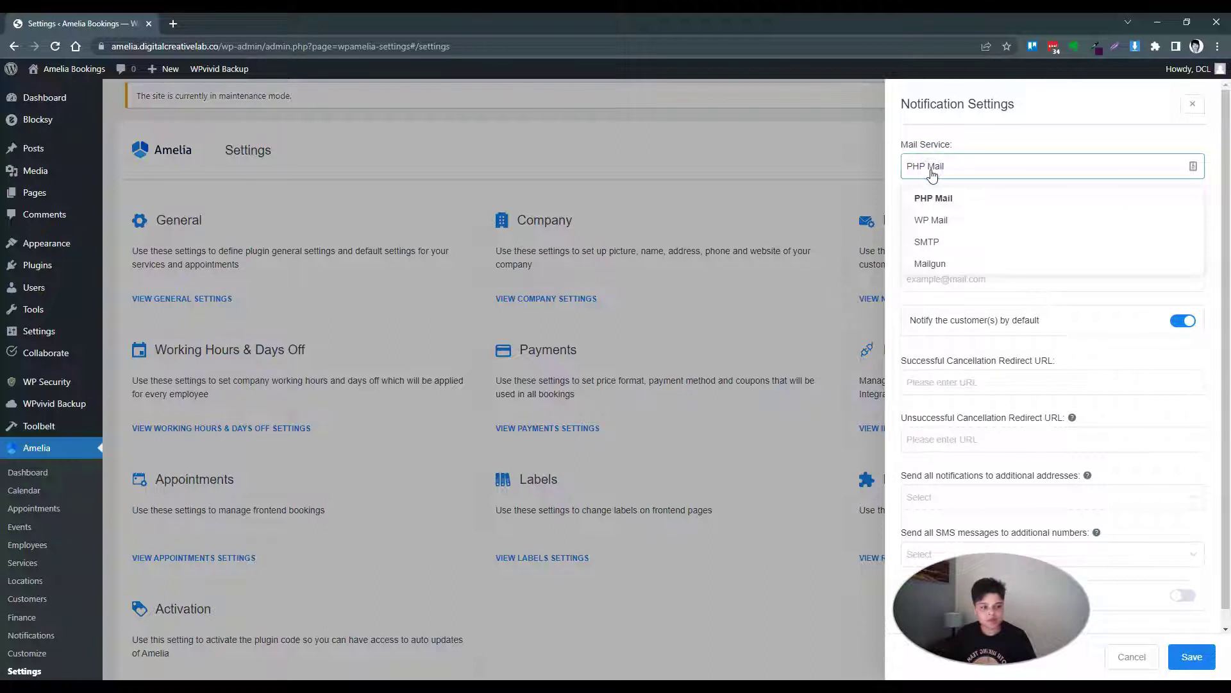
pyautogui.click(933, 174)
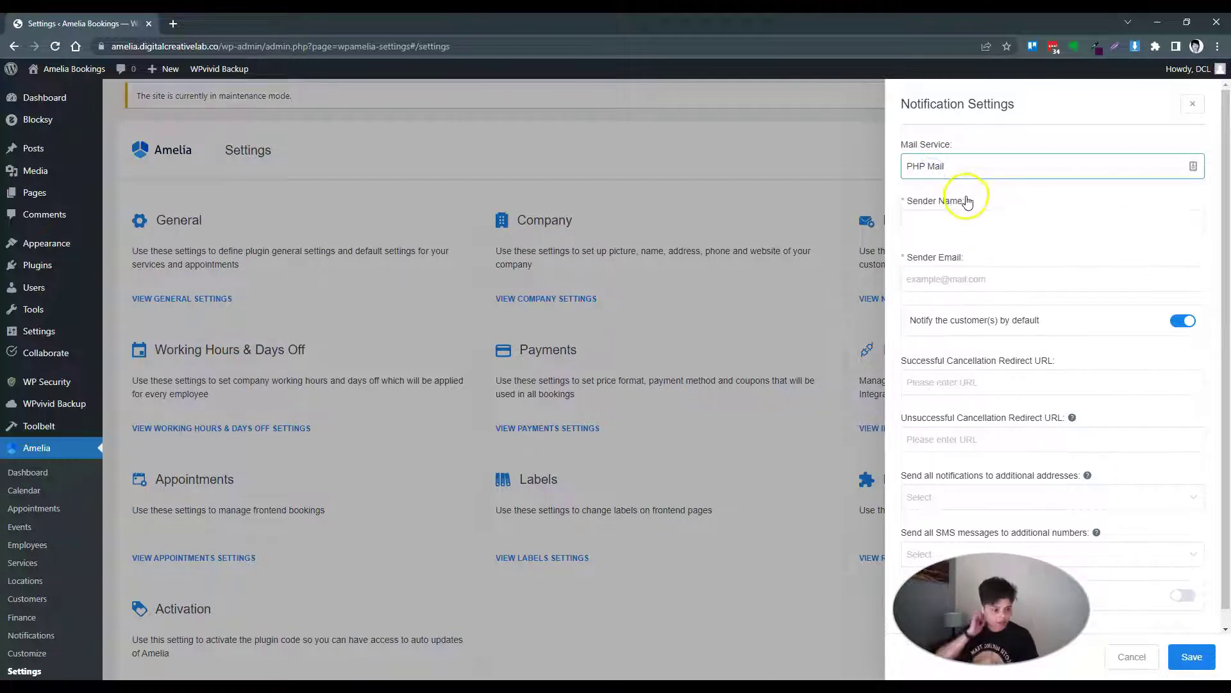
pyautogui.click(958, 224)
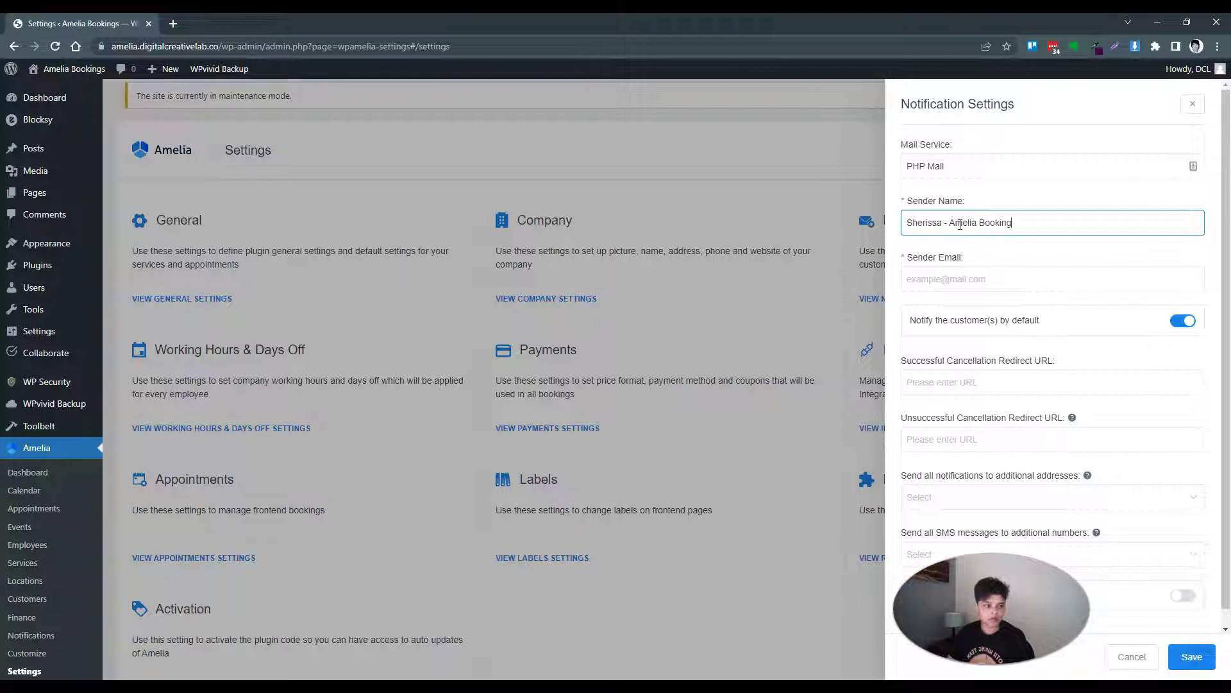
pyautogui.click(930, 280)
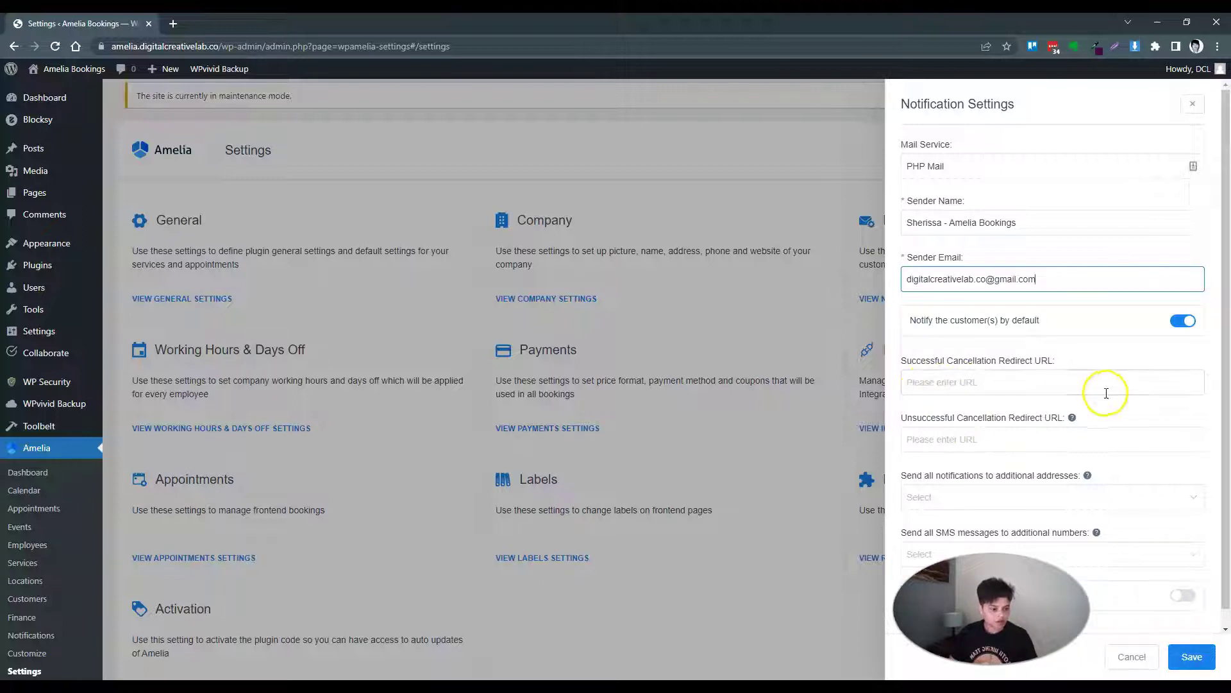
pyautogui.scroll(-1, 1048, 421)
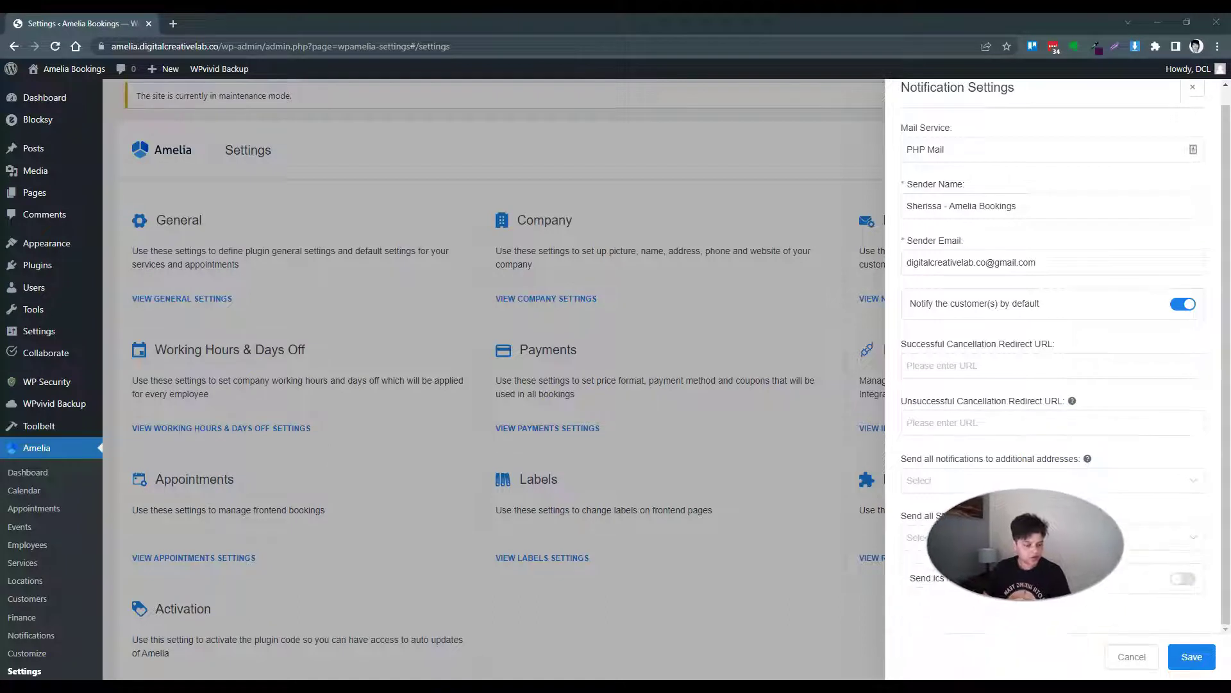
pyautogui.click(1202, 663)
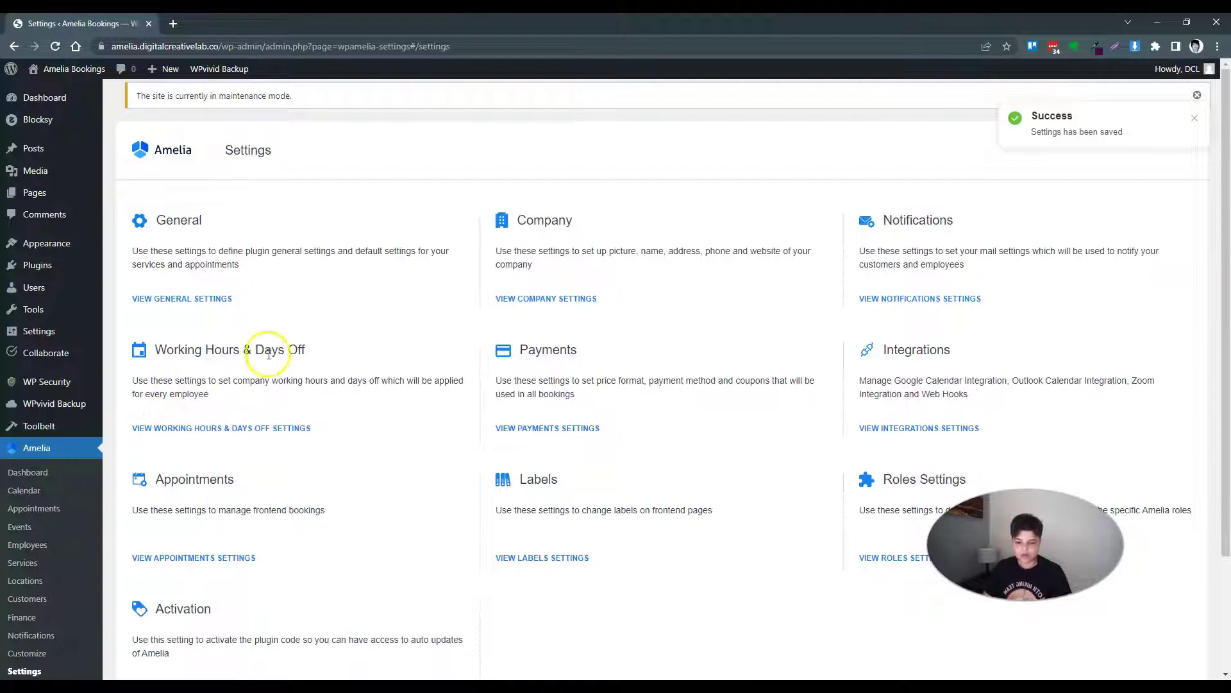
# Step: Set Monday's working hours to 08:30–18:00 and apply them to all days
pyautogui.click(249, 428)
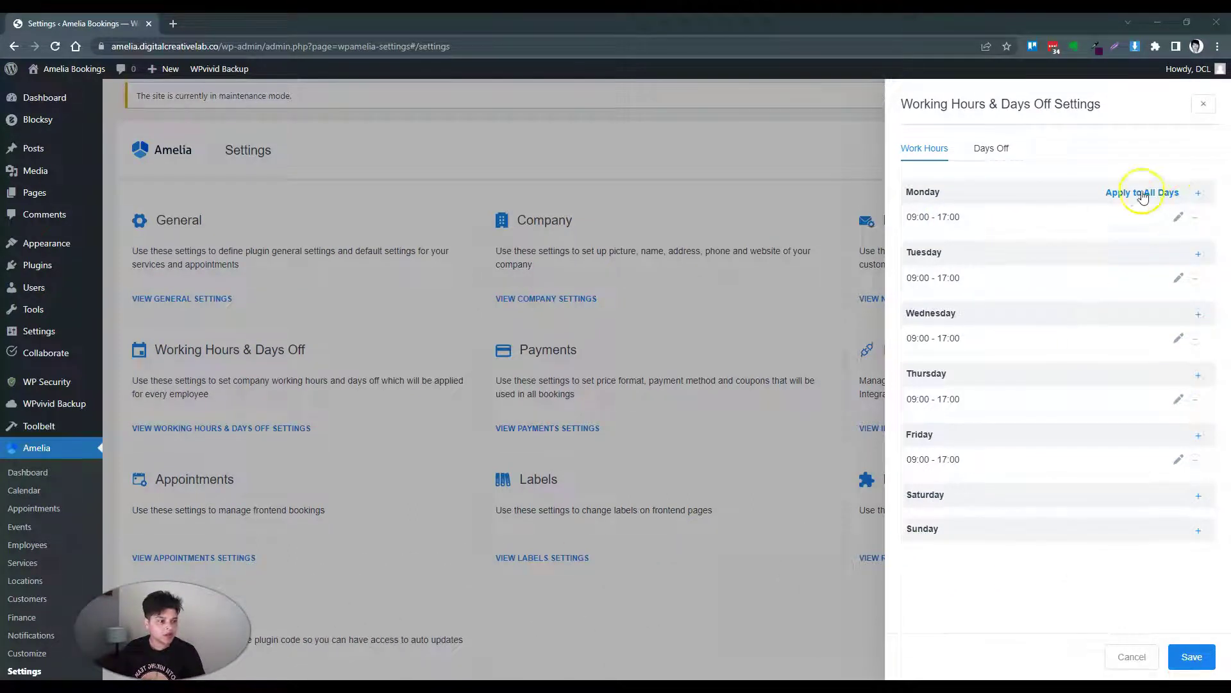
pyautogui.click(1178, 216)
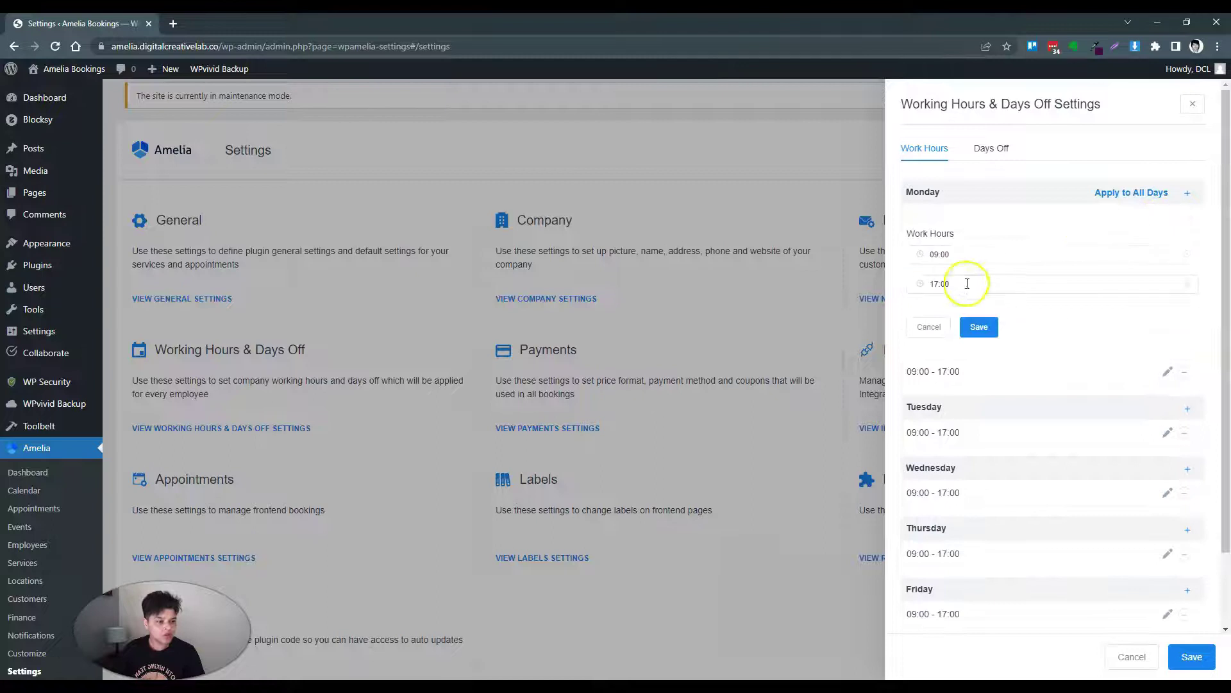
pyautogui.click(935, 254)
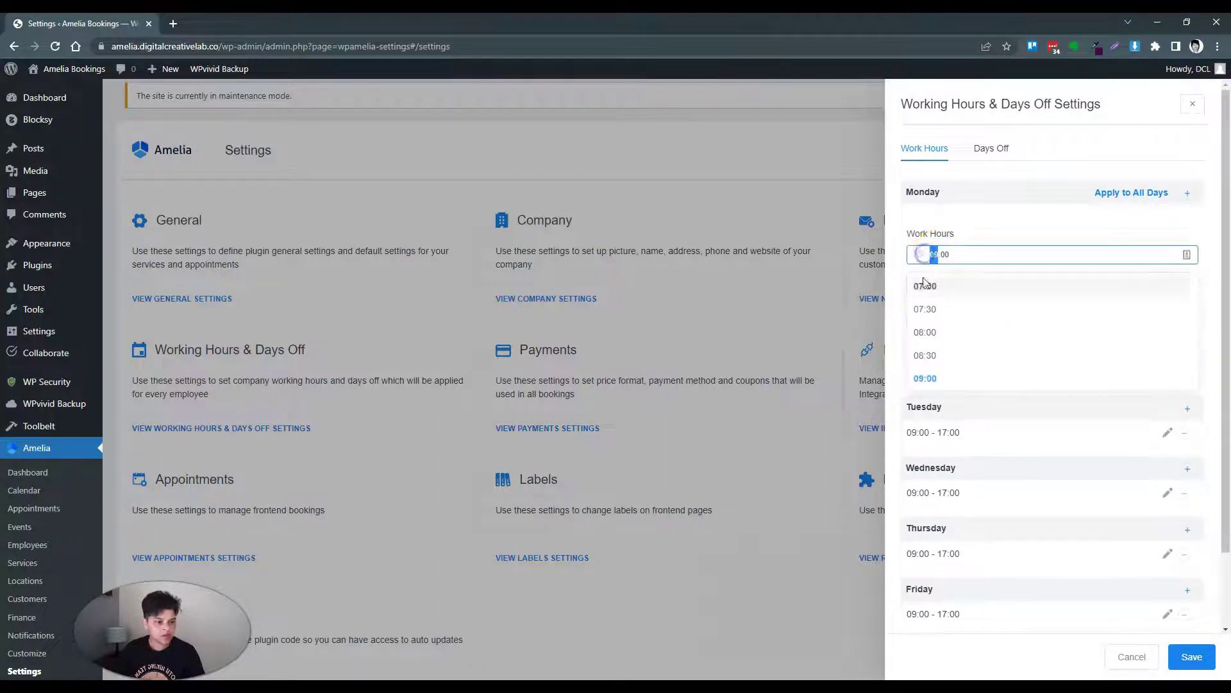
pyautogui.click(918, 357)
pyautogui.click(950, 283)
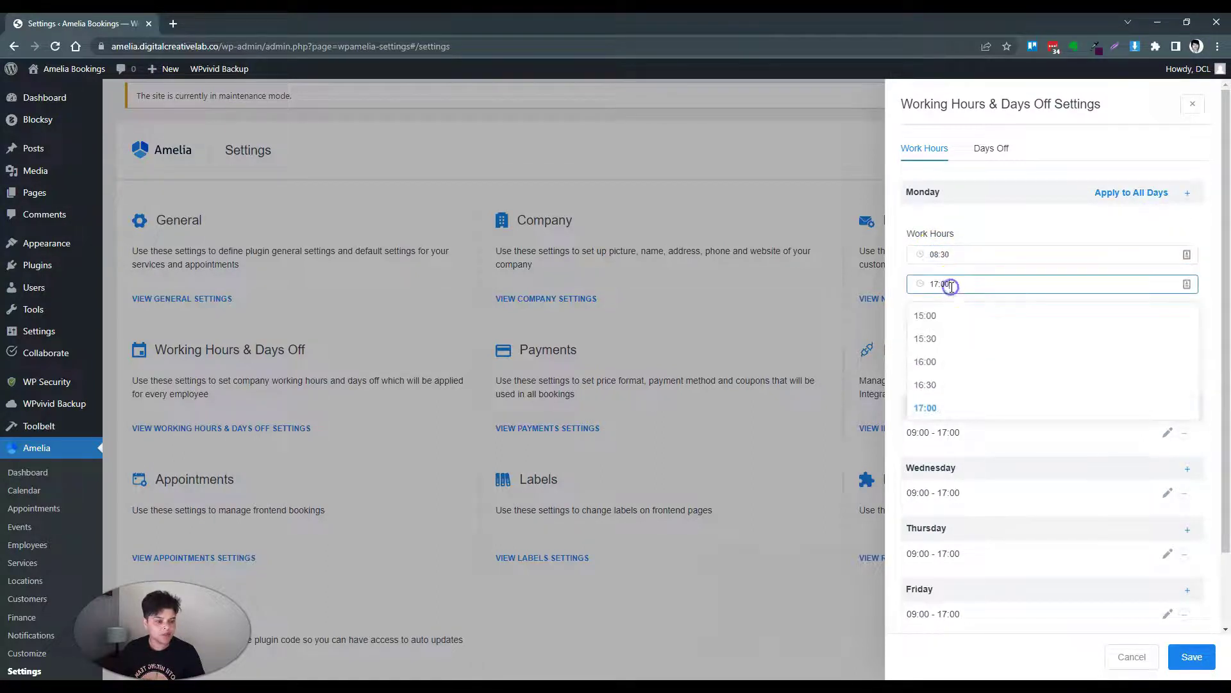
pyautogui.scroll(-2, 930, 372)
pyautogui.click(924, 327)
pyautogui.click(982, 330)
pyautogui.click(1124, 193)
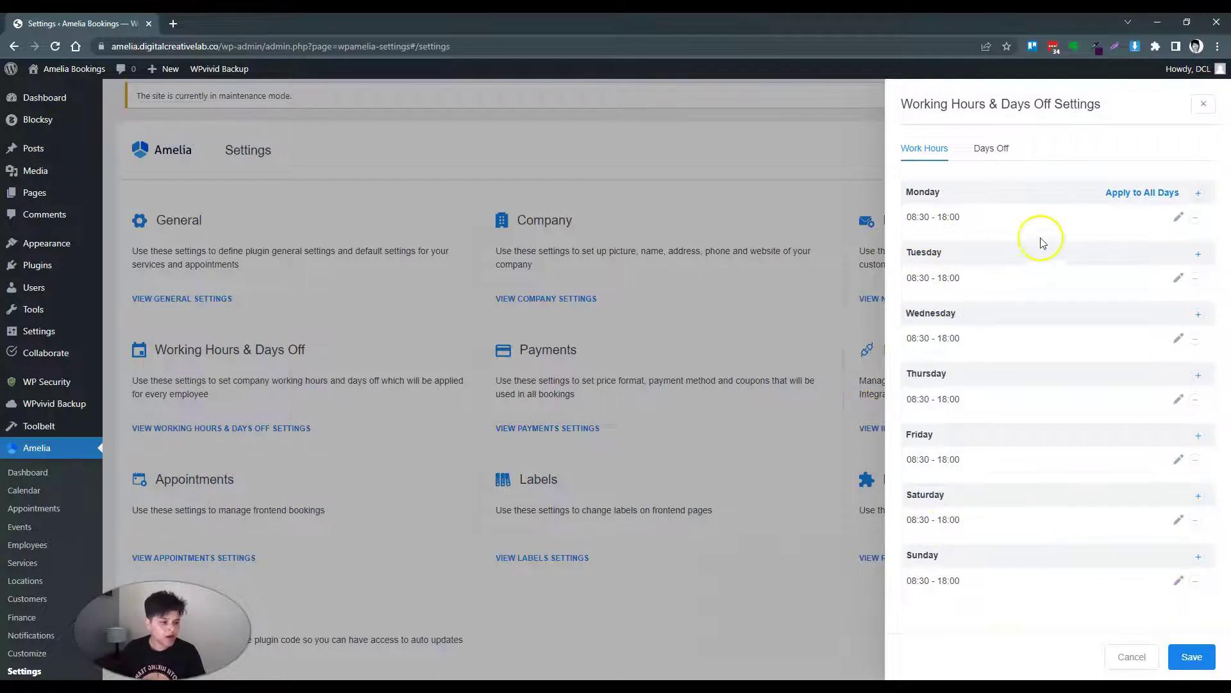
# Step: Add a 12:00–13:00 break on Tuesday and save the working hours
pyautogui.click(1198, 254)
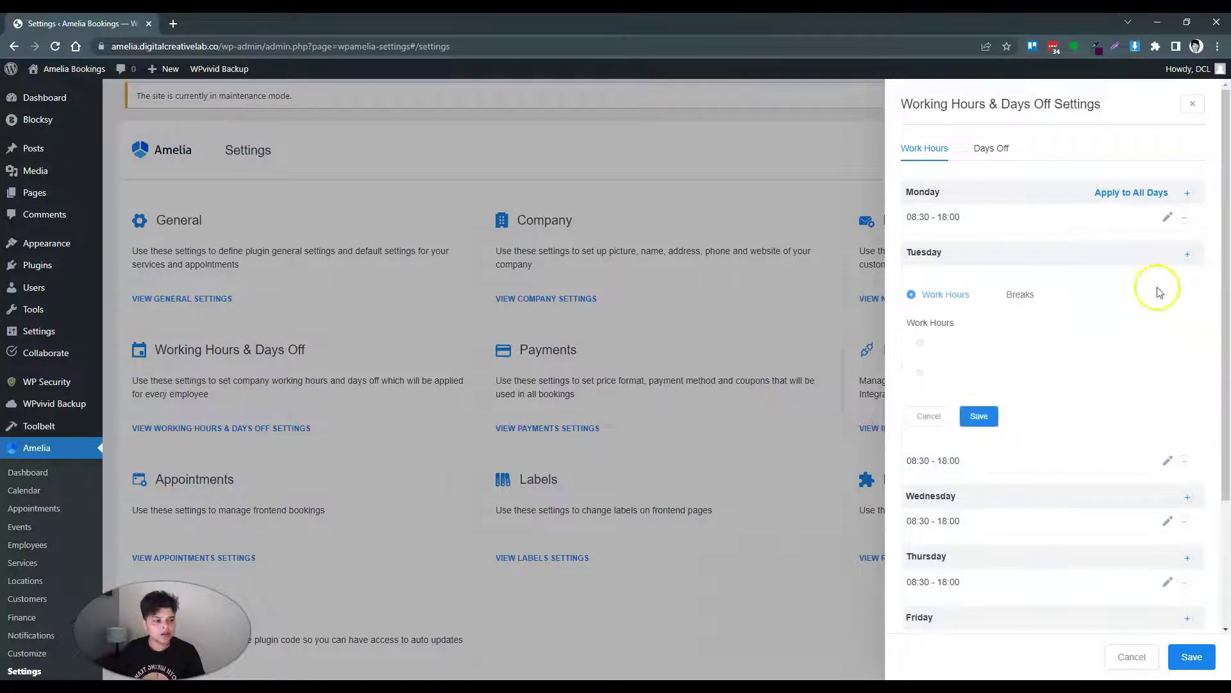
pyautogui.click(995, 297)
pyautogui.click(935, 345)
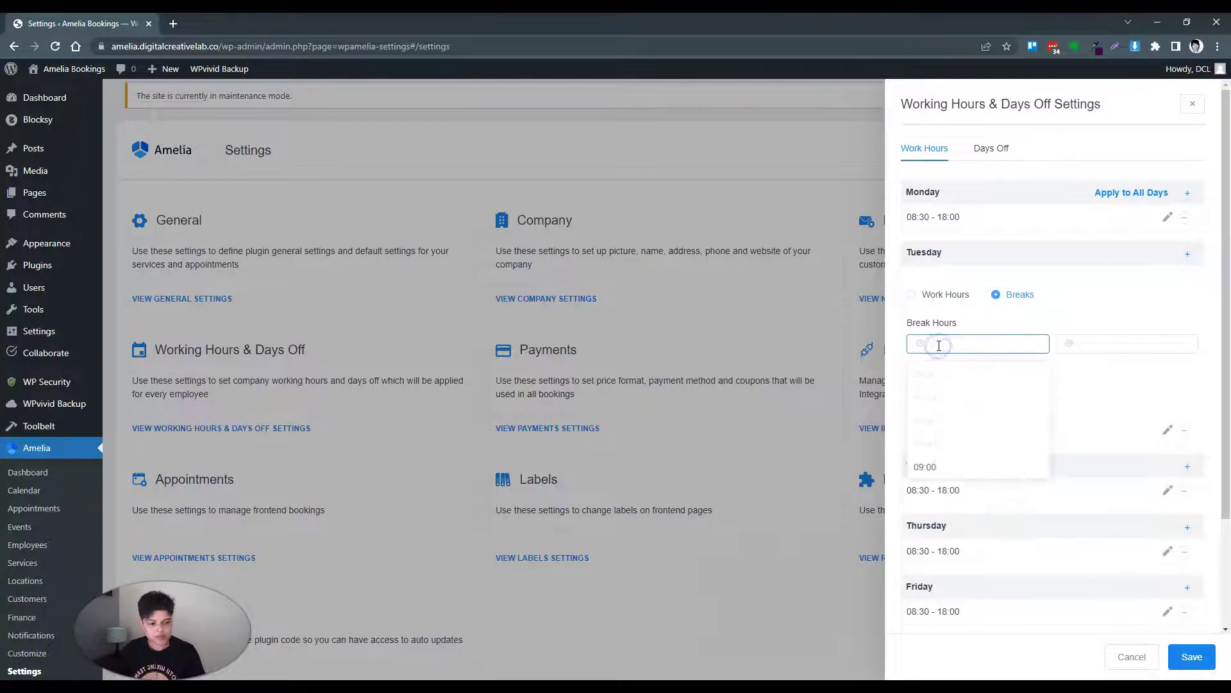
pyautogui.scroll(-2, 947, 425)
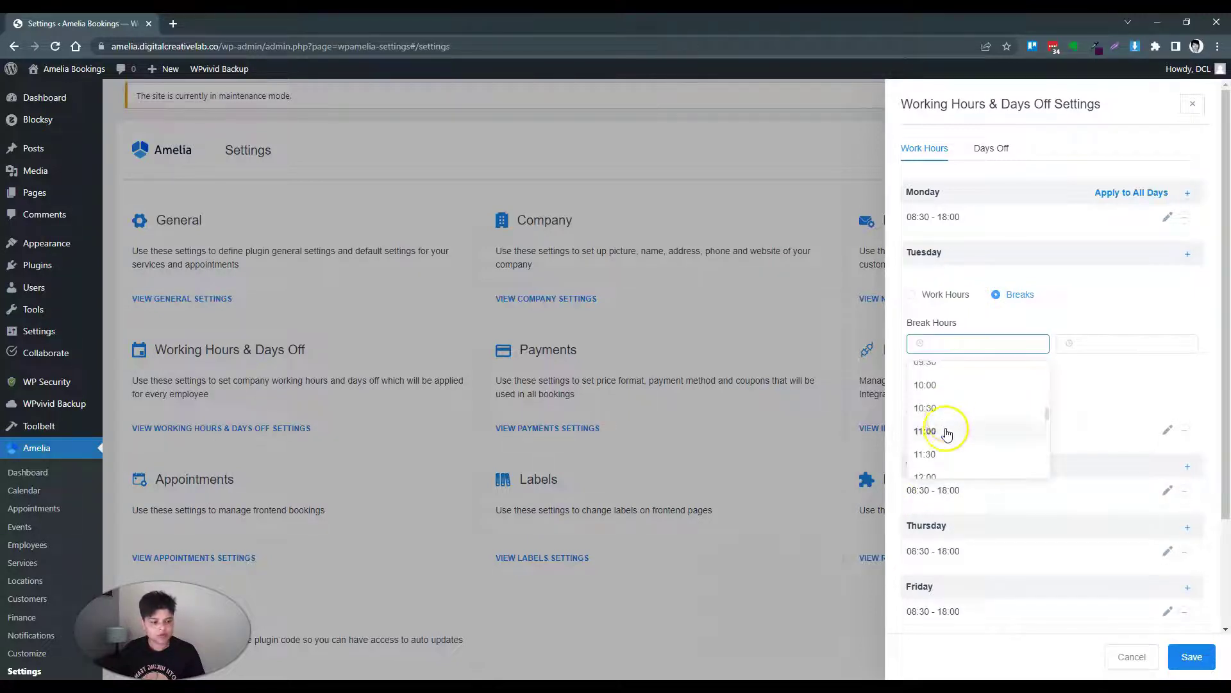
pyautogui.click(927, 475)
pyautogui.click(1065, 347)
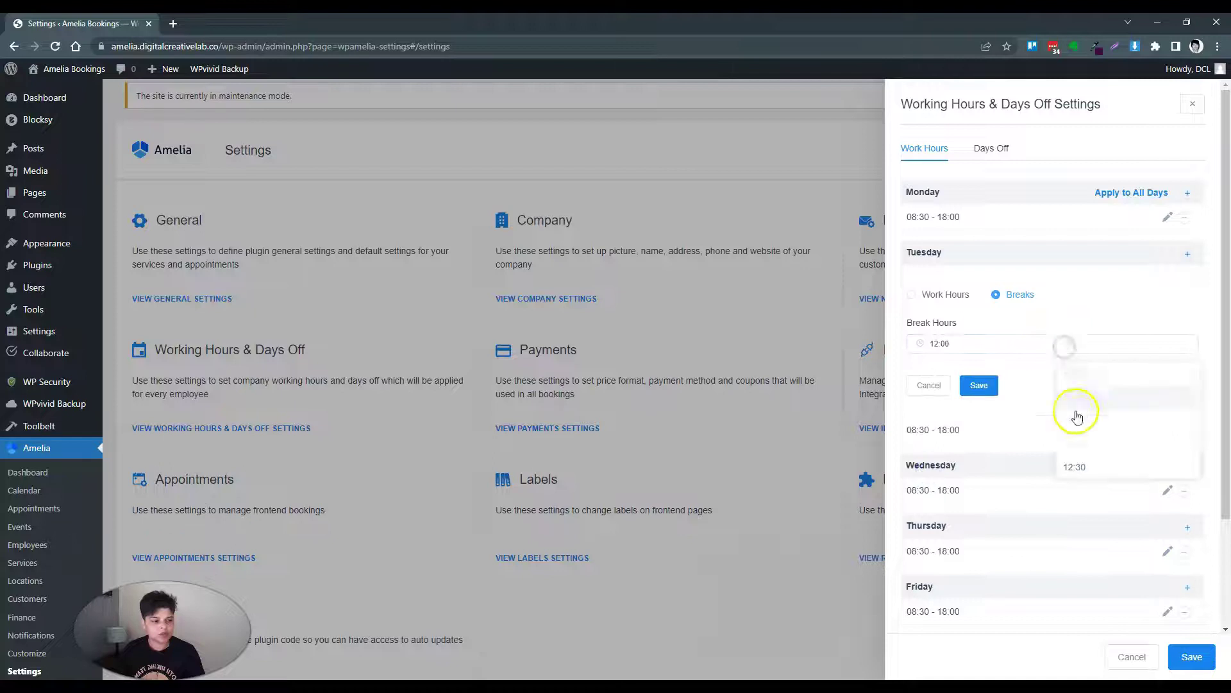
pyautogui.scroll(-3, 1080, 423)
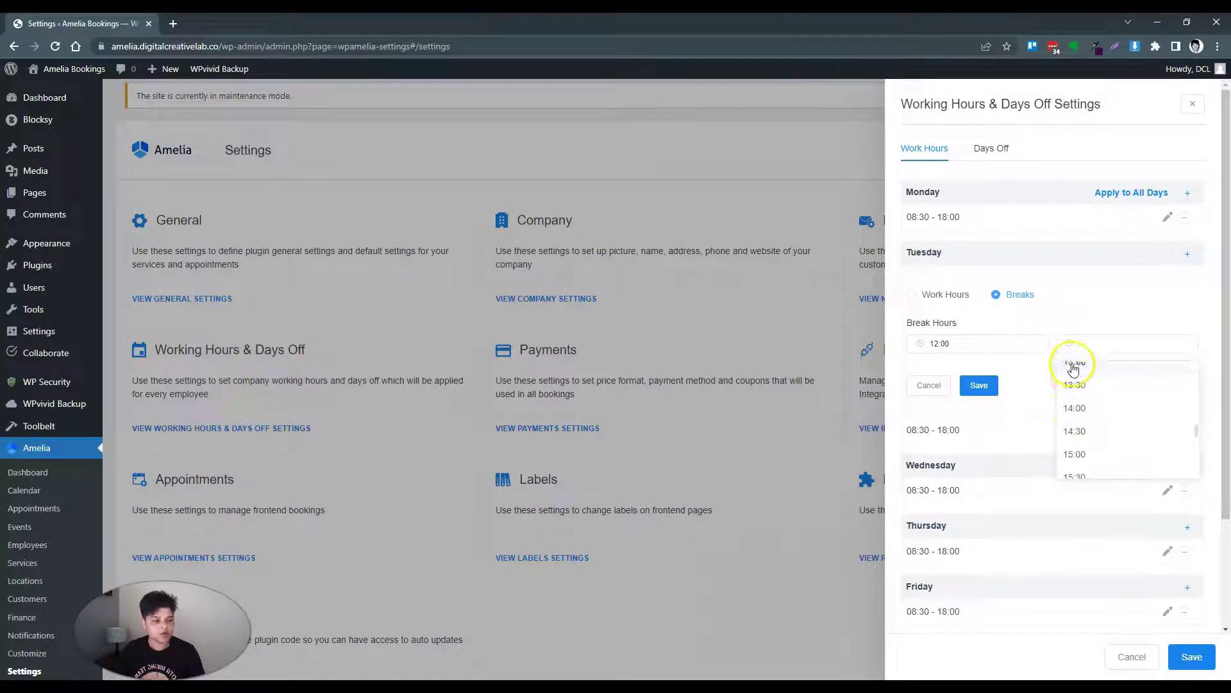
pyautogui.click(1072, 364)
pyautogui.click(979, 385)
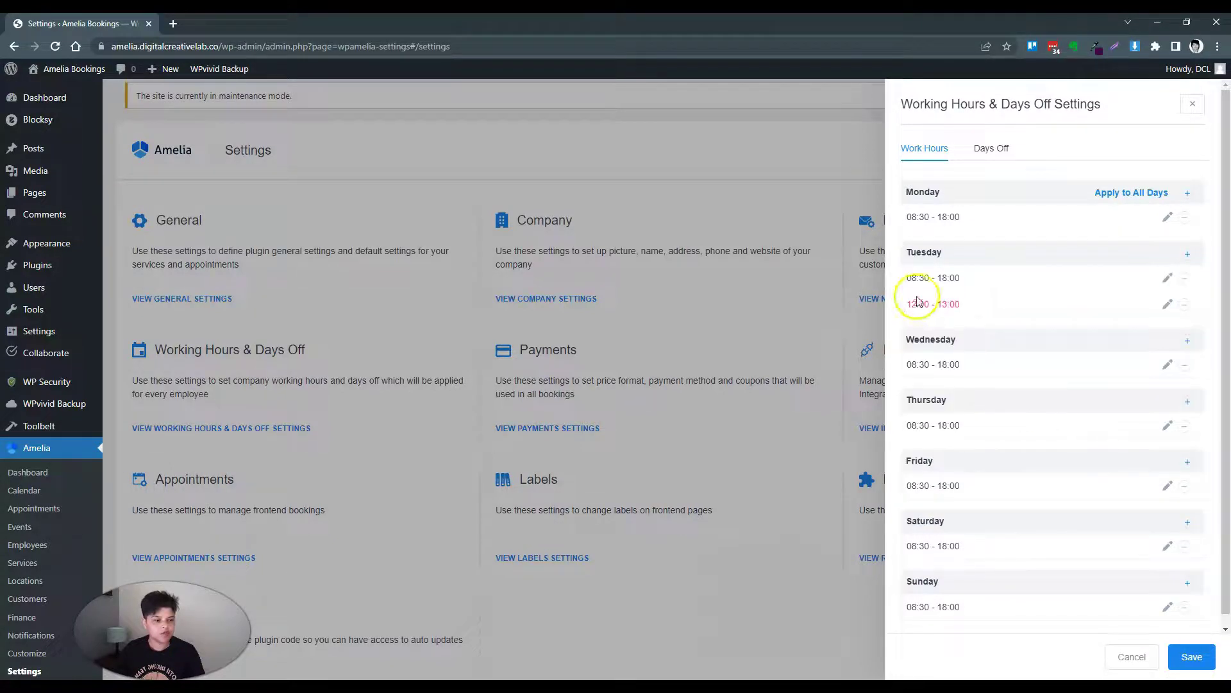
pyautogui.click(1189, 665)
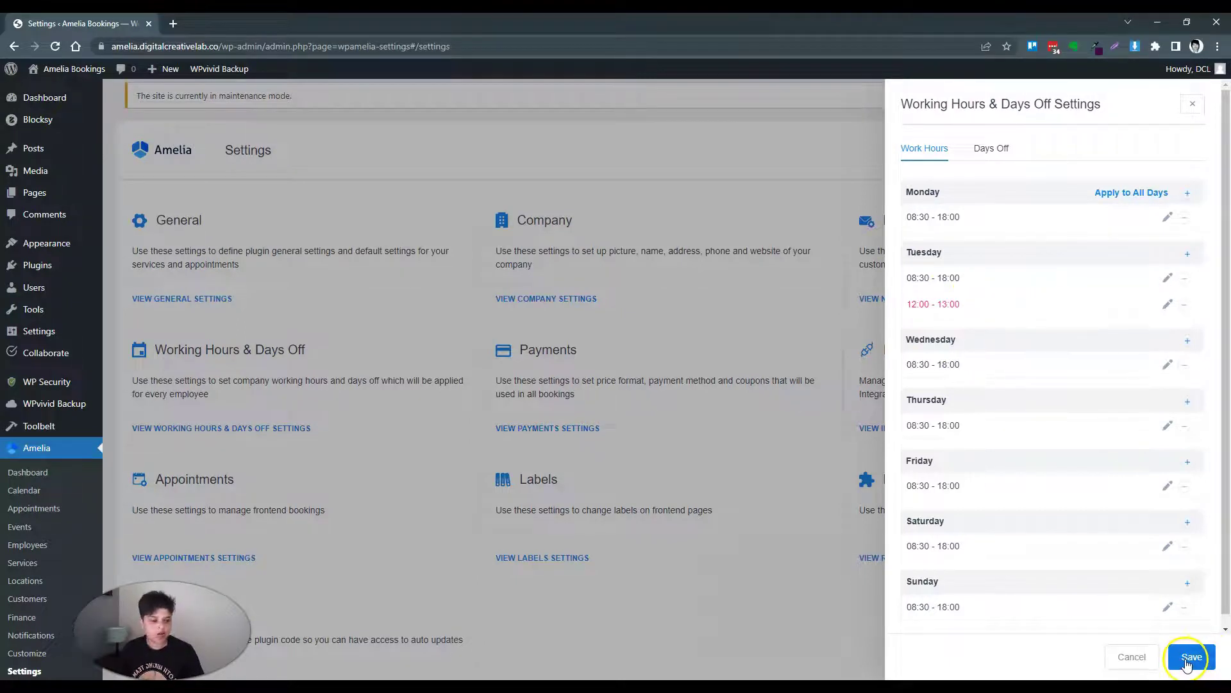
# Step: Add a yearly-repeating day off named Birthday for 01/05/2022–02/05/2022 and save
pyautogui.click(982, 154)
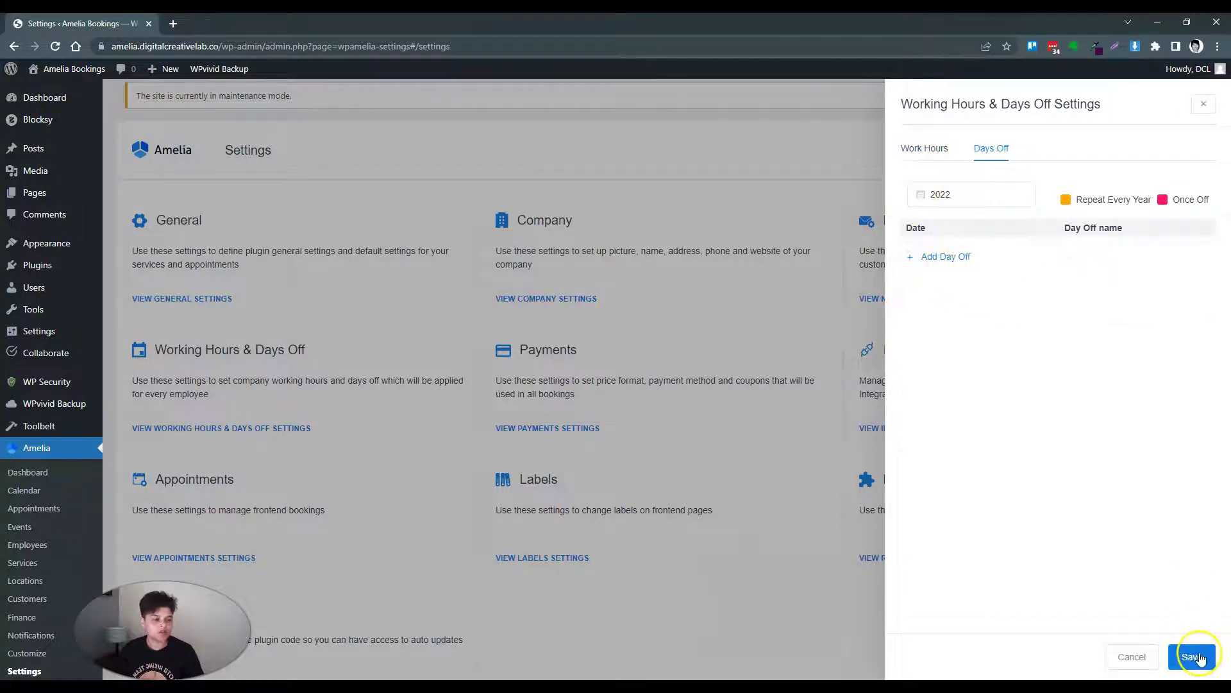
pyautogui.click(946, 258)
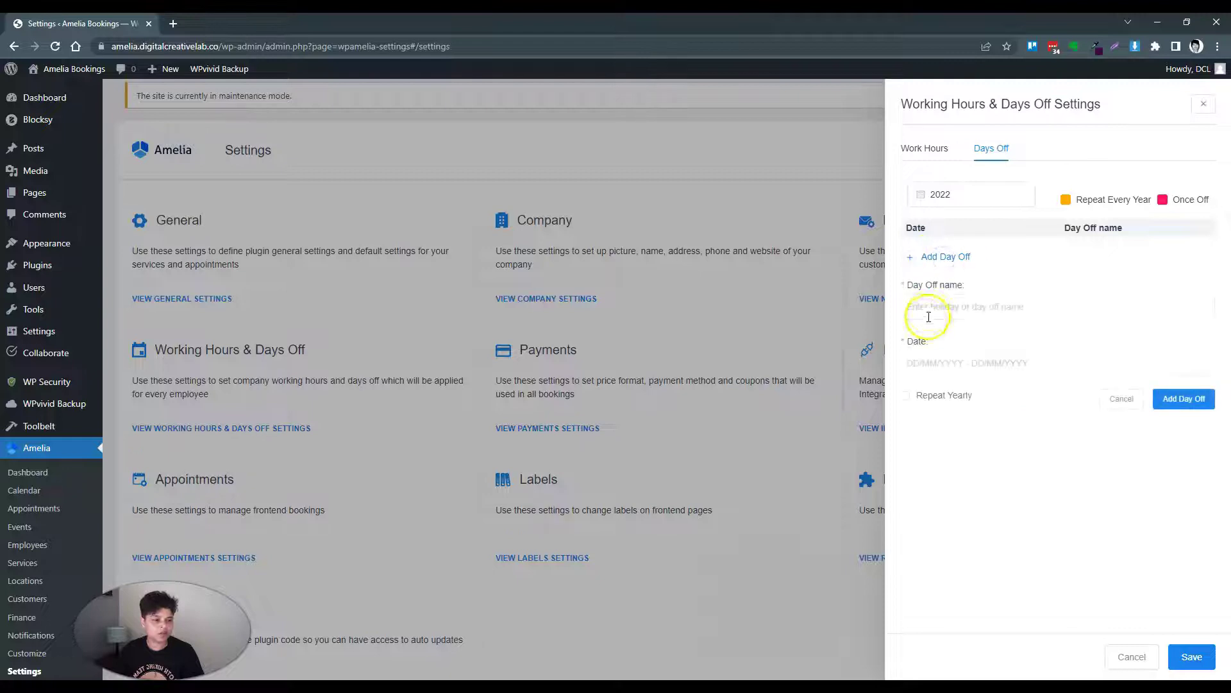
pyautogui.click(927, 306)
pyautogui.write('Birthday')
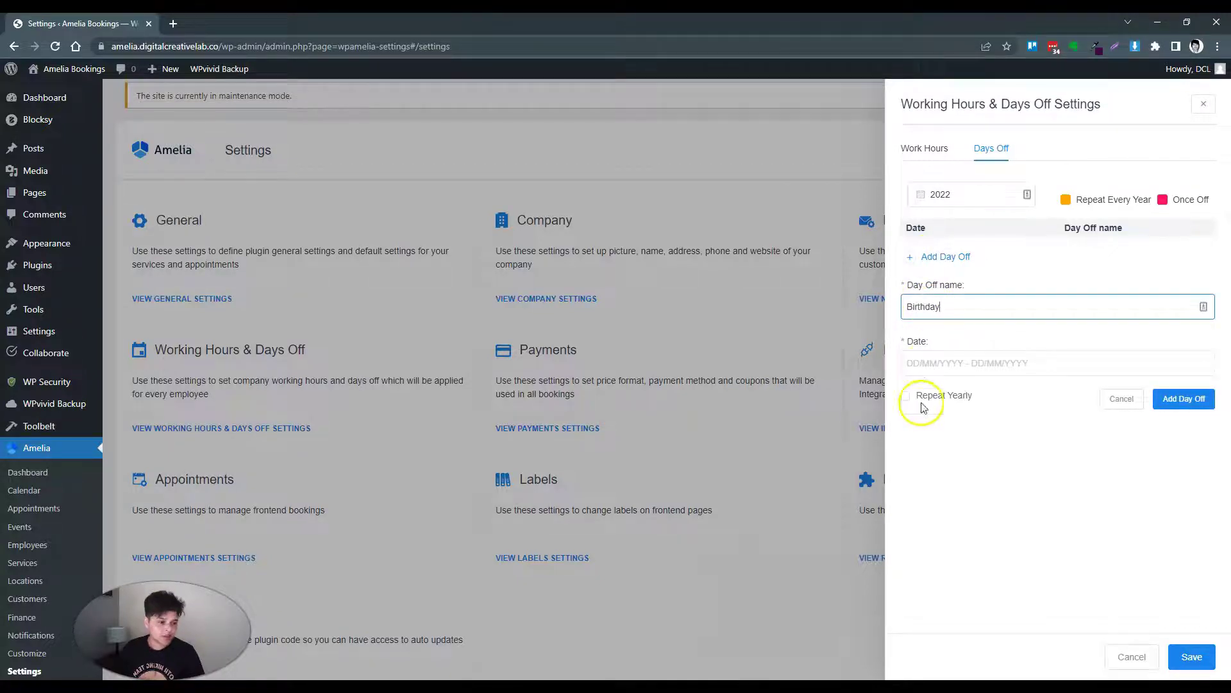
pyautogui.click(923, 363)
pyautogui.click(1057, 308)
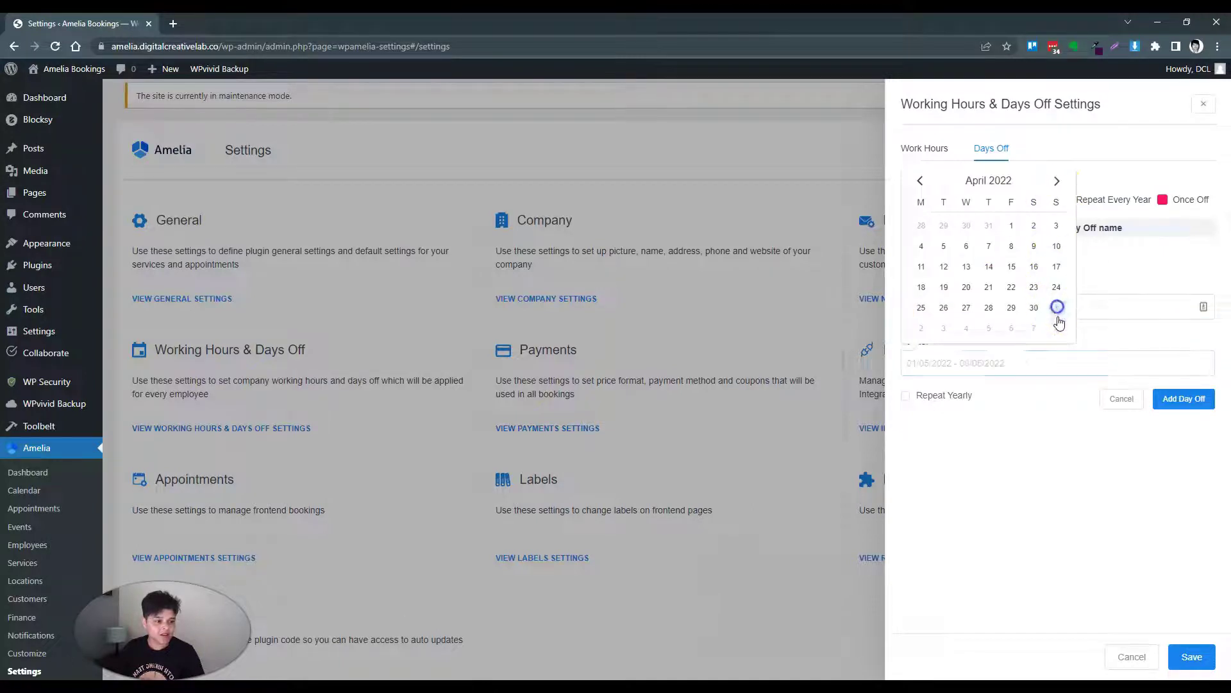
pyautogui.click(922, 328)
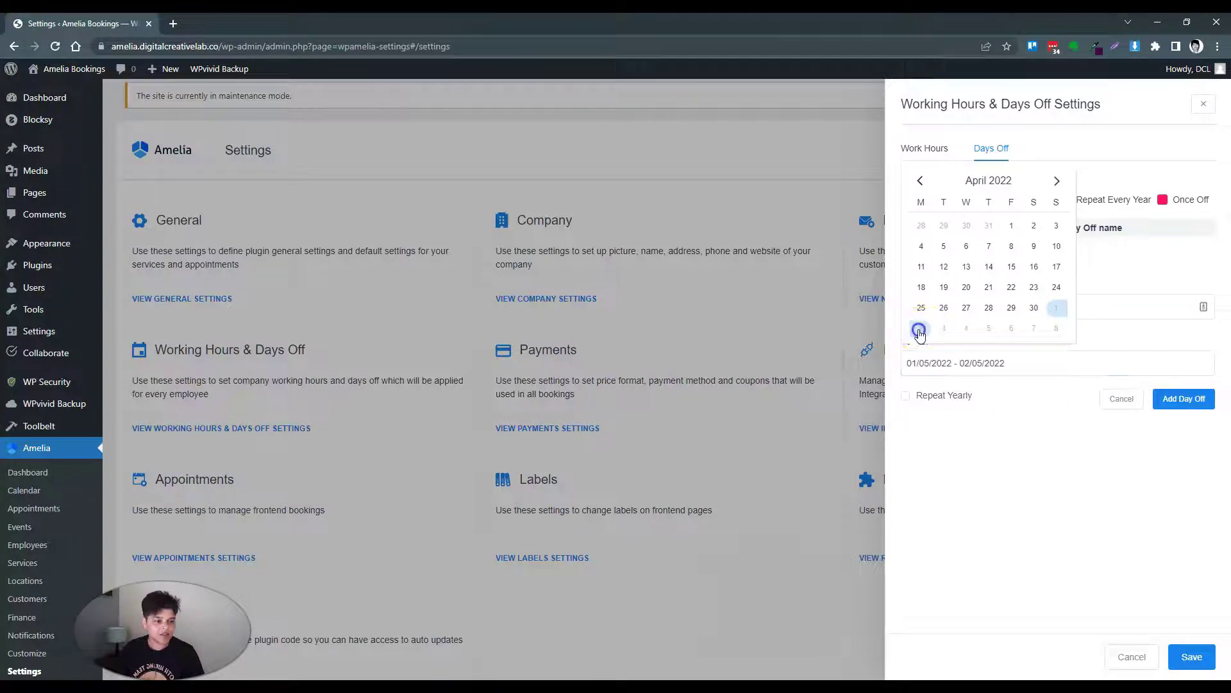
pyautogui.click(921, 328)
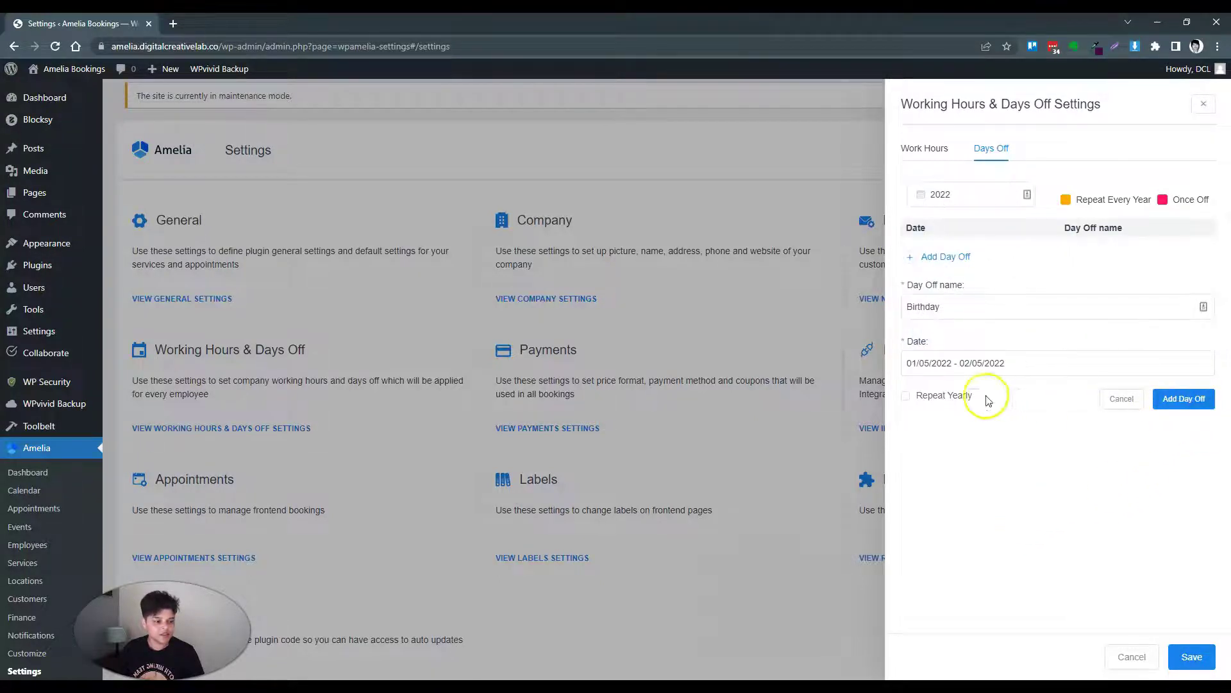
pyautogui.click(953, 395)
pyautogui.click(1191, 657)
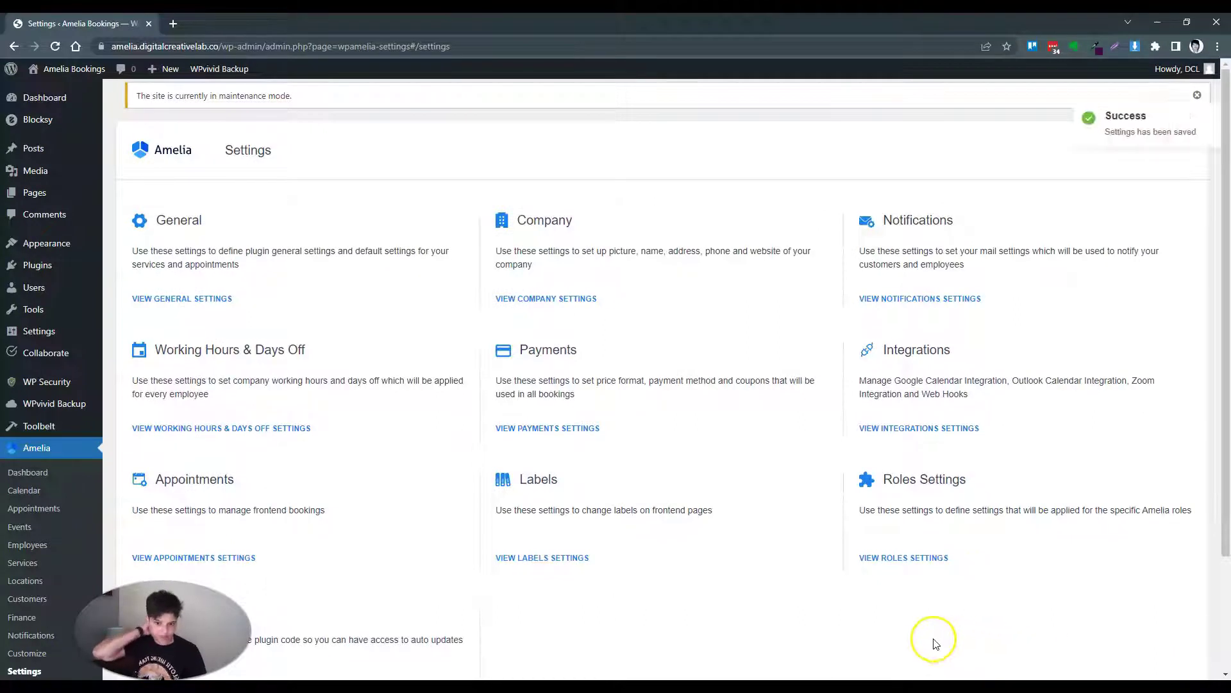
# Step: Look through the Payments settings, including the PayPal and default payment method options
pyautogui.click(595, 428)
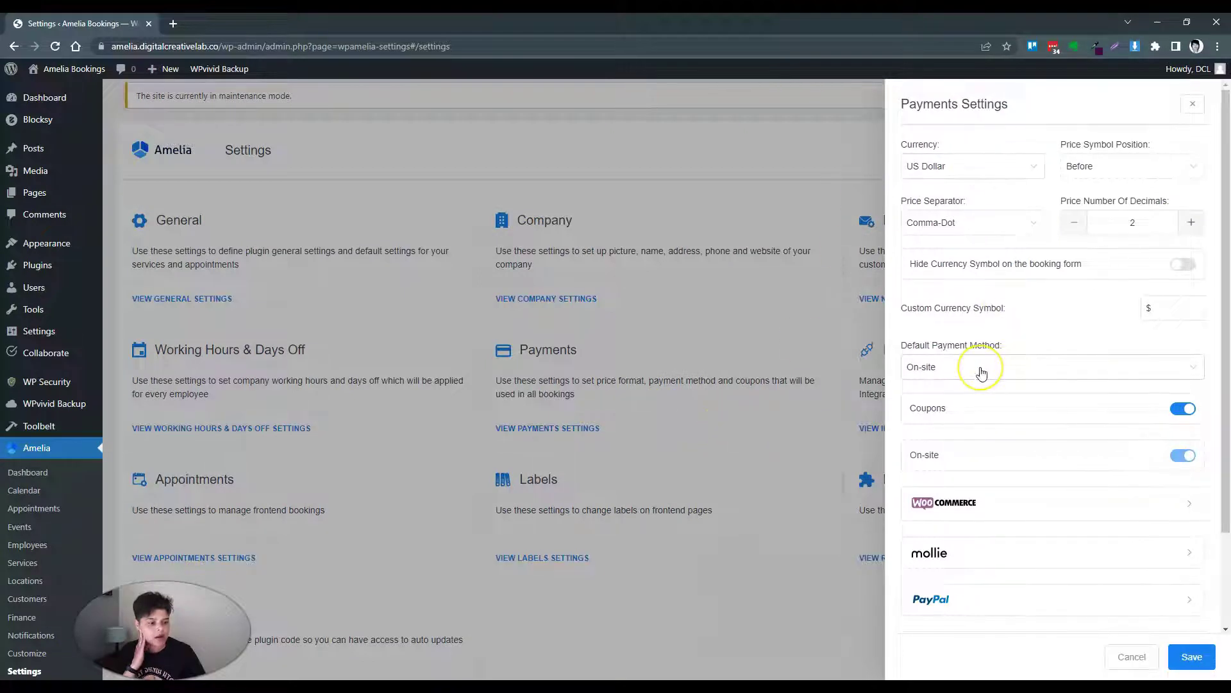
pyautogui.scroll(-2, 1011, 393)
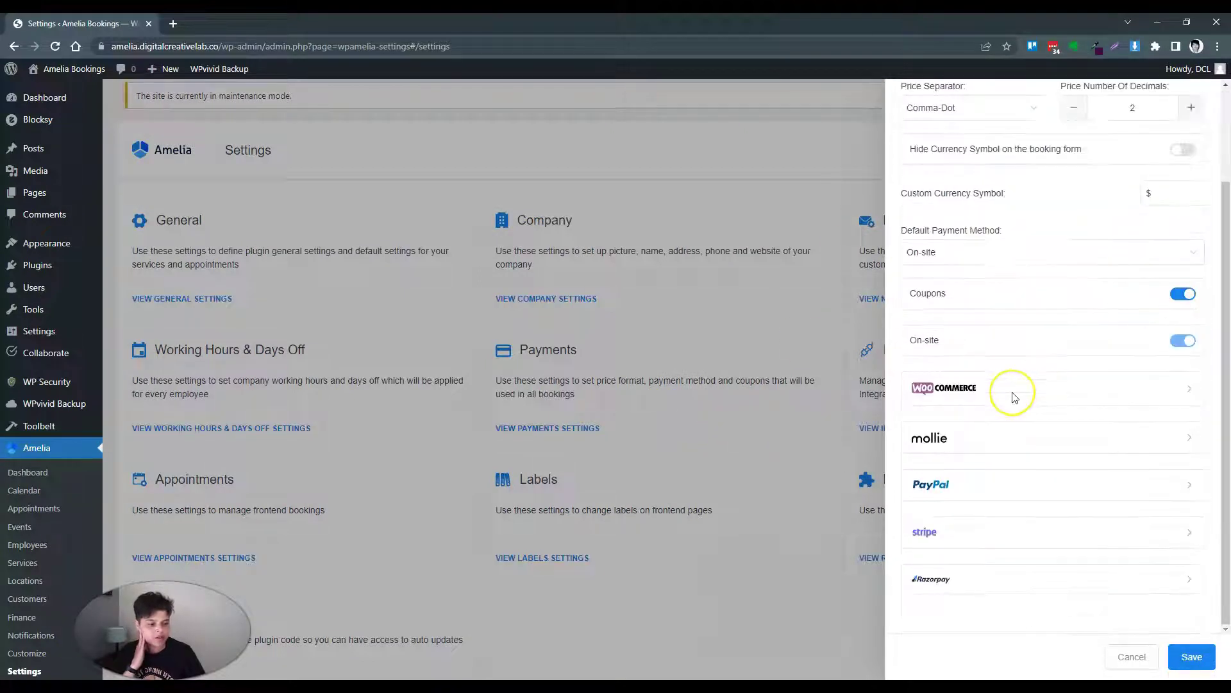
pyautogui.click(995, 394)
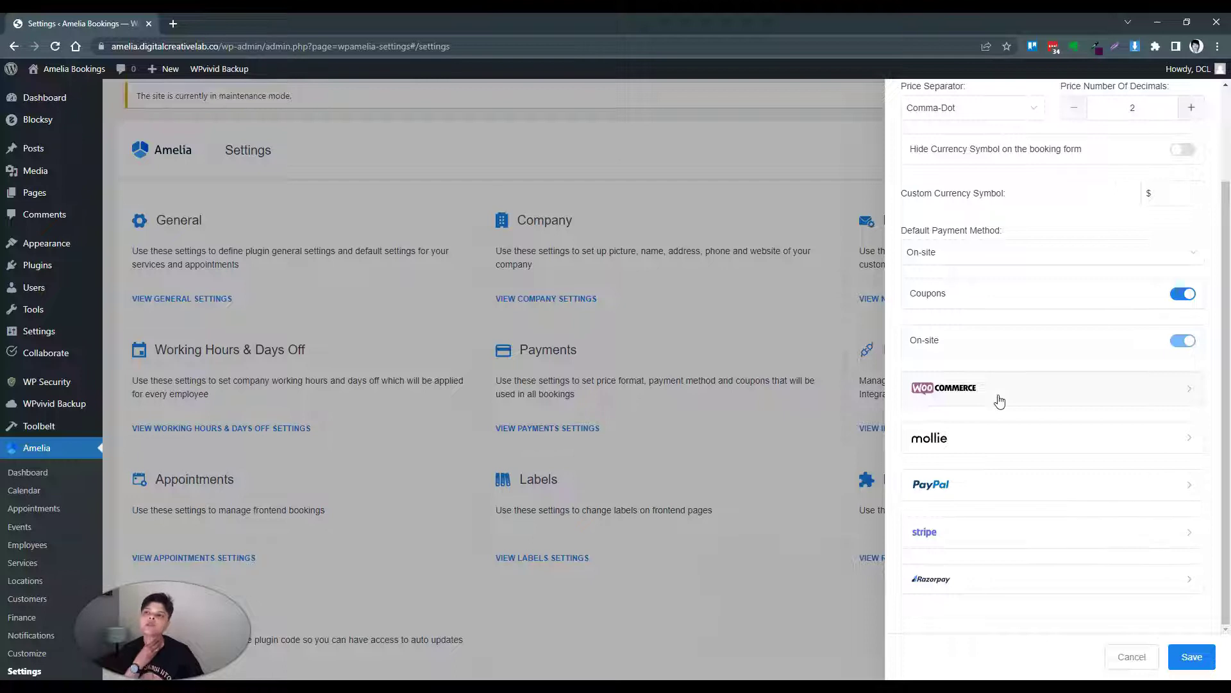
pyautogui.click(990, 399)
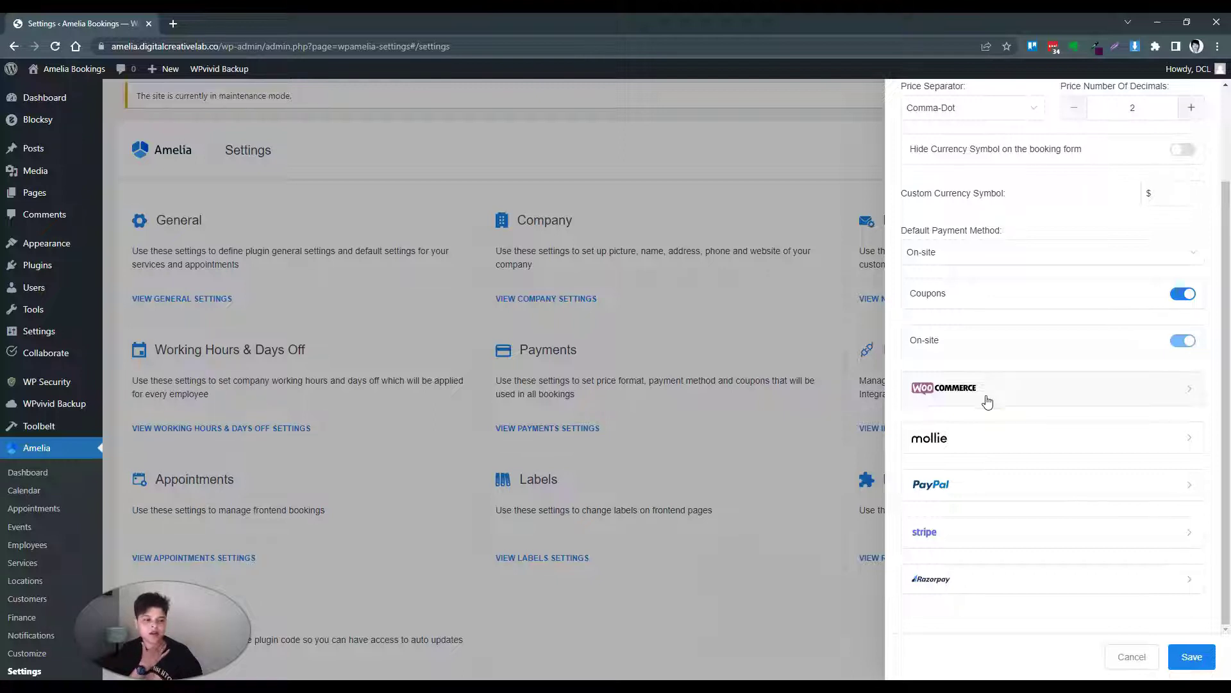
pyautogui.click(1033, 414)
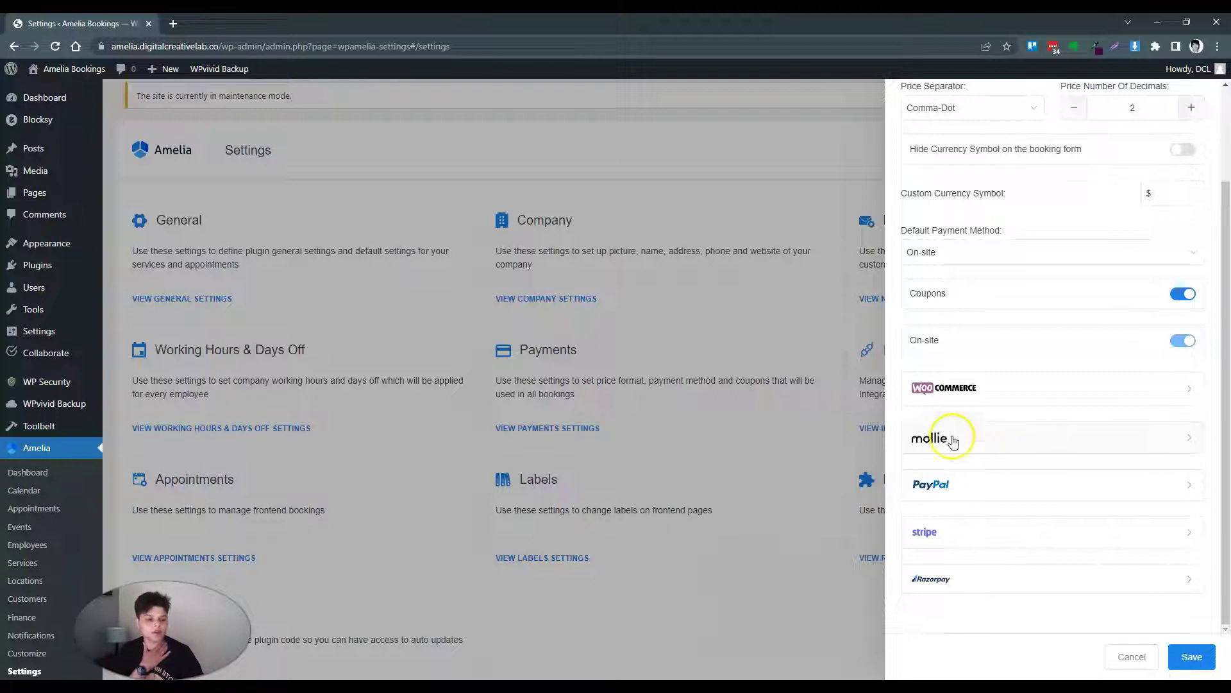
pyautogui.click(1031, 369)
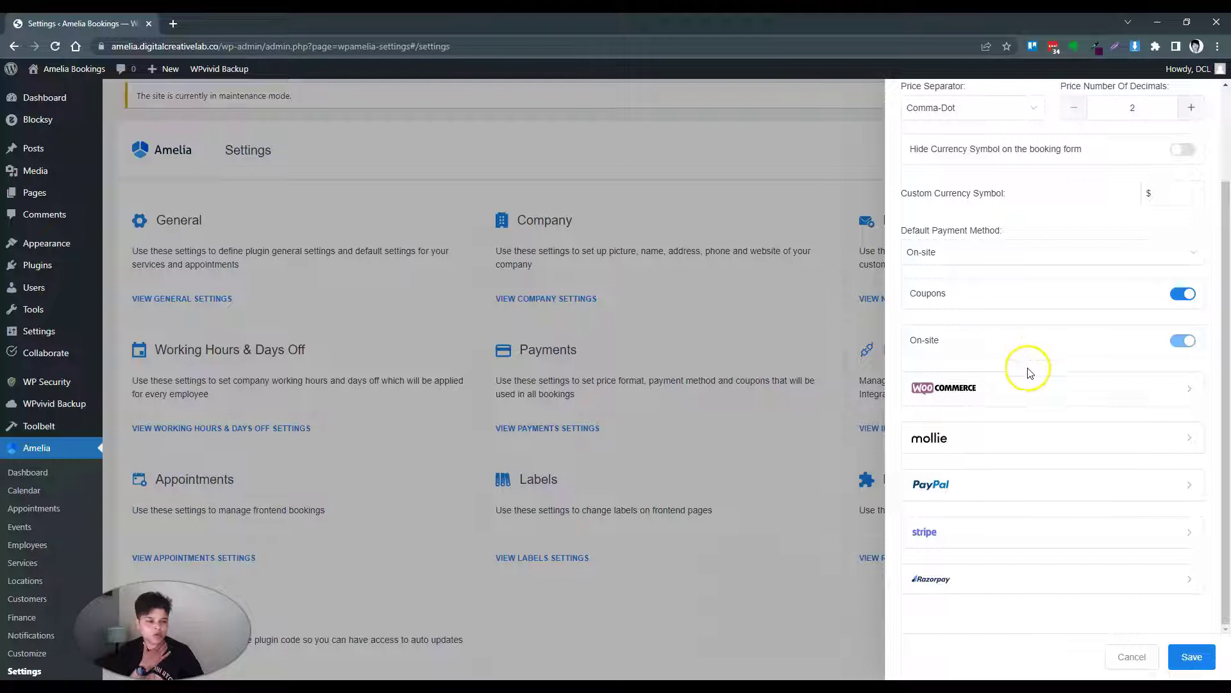
pyautogui.click(997, 489)
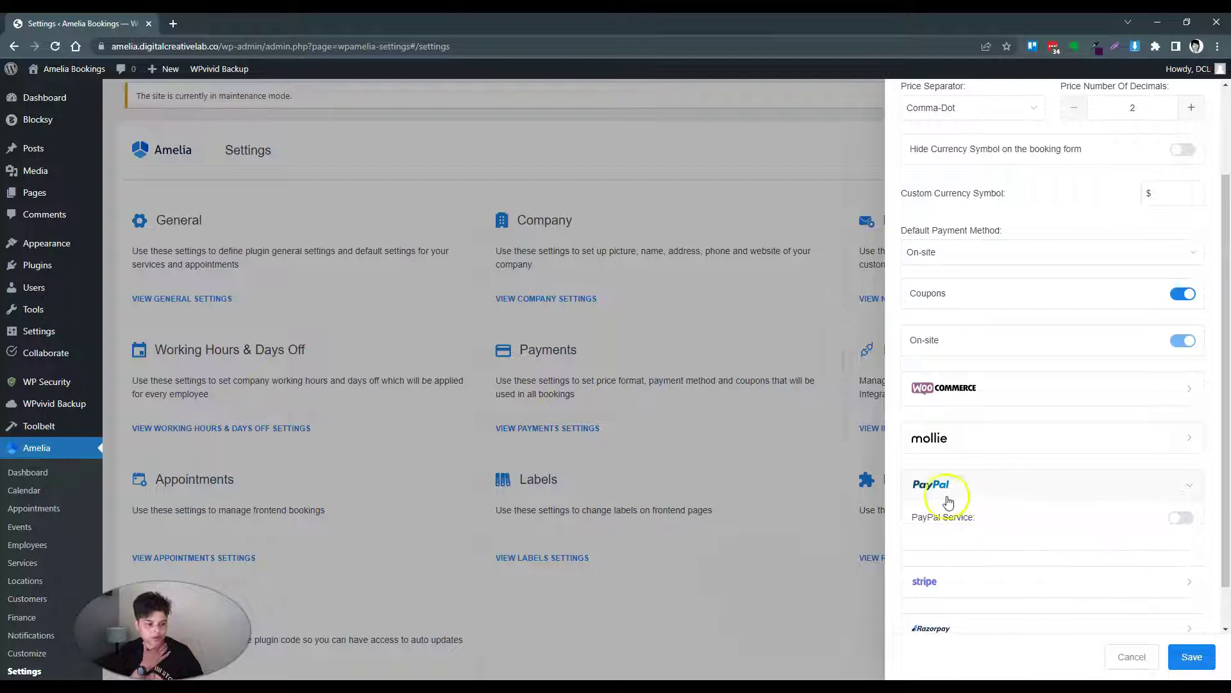
pyautogui.click(973, 250)
pyautogui.click(972, 250)
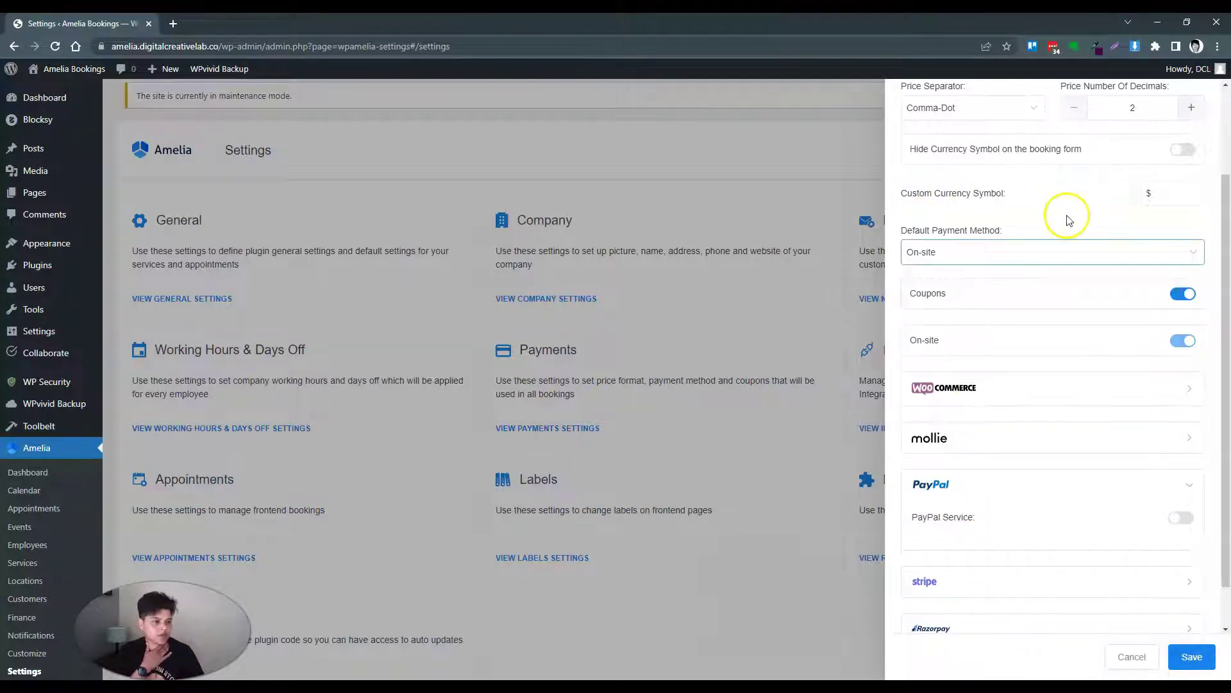
pyautogui.scroll(2, 967, 219)
# Step: Choose South African Rand as the currency and set the custom currency symbol to ZAR
pyautogui.click(925, 166)
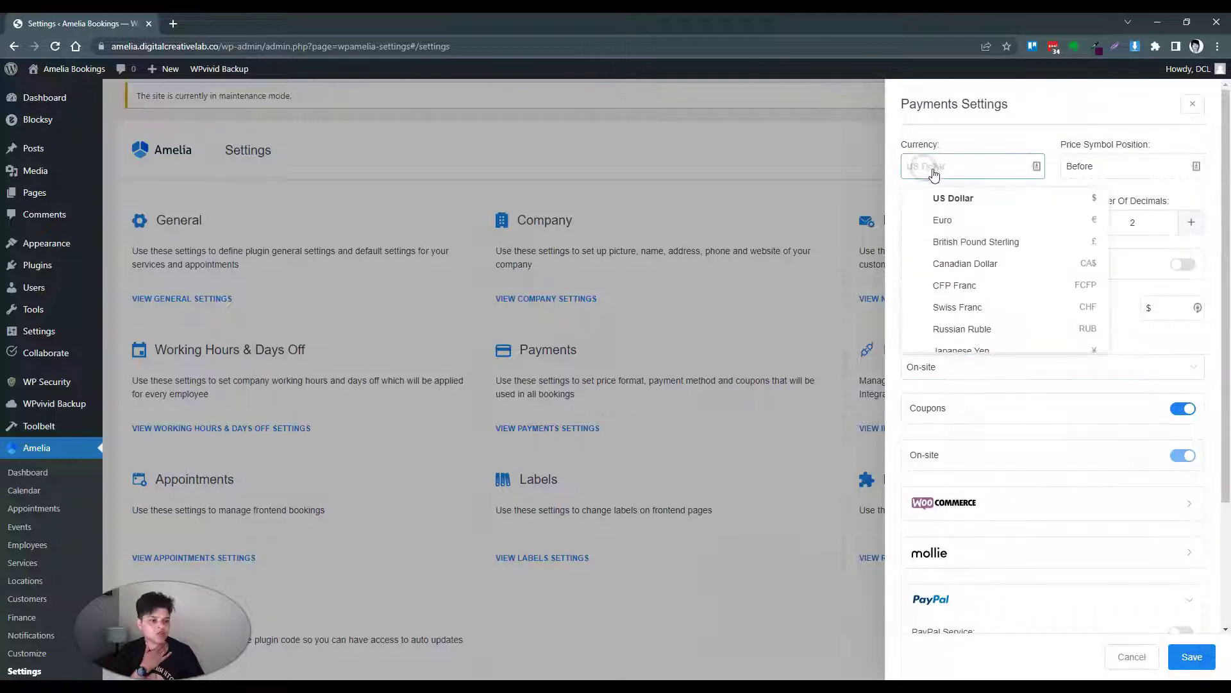
pyautogui.click(936, 169)
pyautogui.click(940, 166)
pyautogui.write('south')
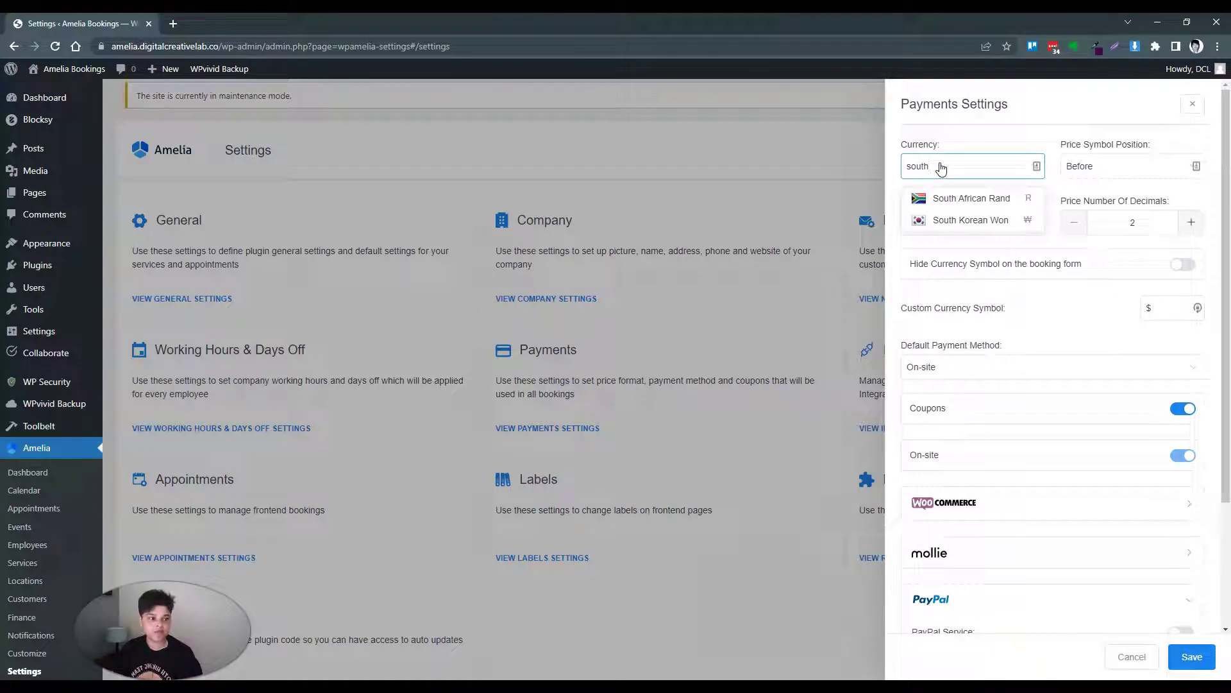
pyautogui.click(981, 198)
pyautogui.click(1152, 311)
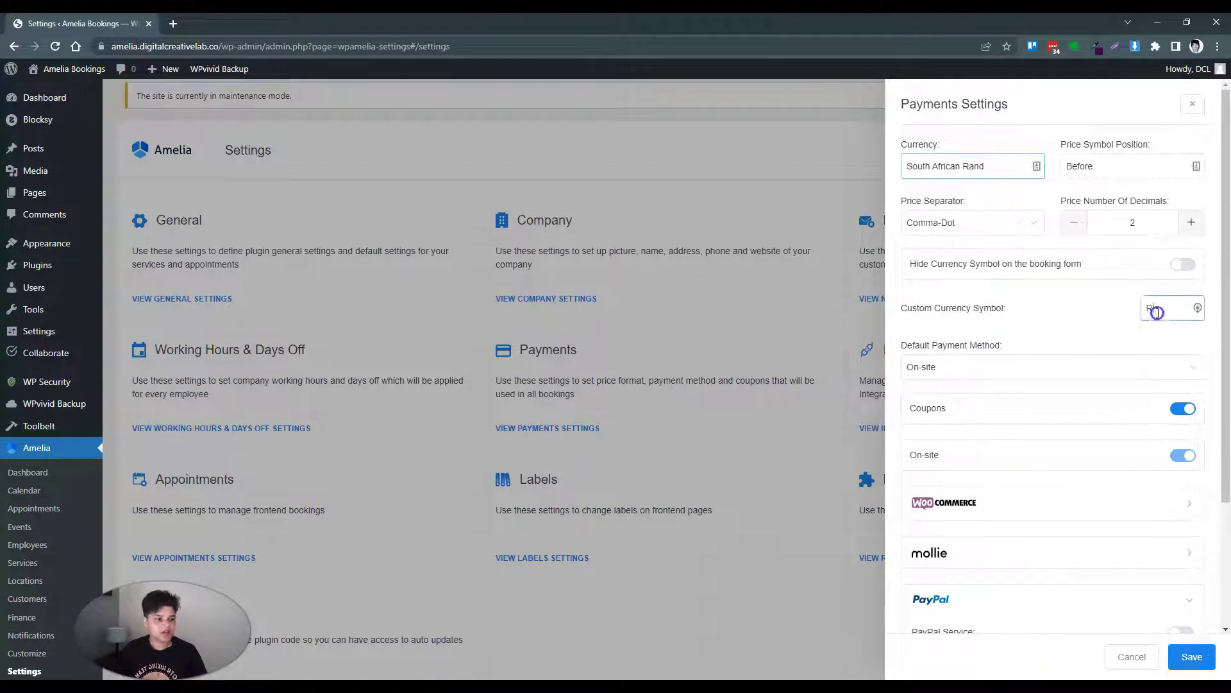
pyautogui.doubleClick(1142, 310)
pyautogui.write('ZAR')
pyautogui.click(1081, 306)
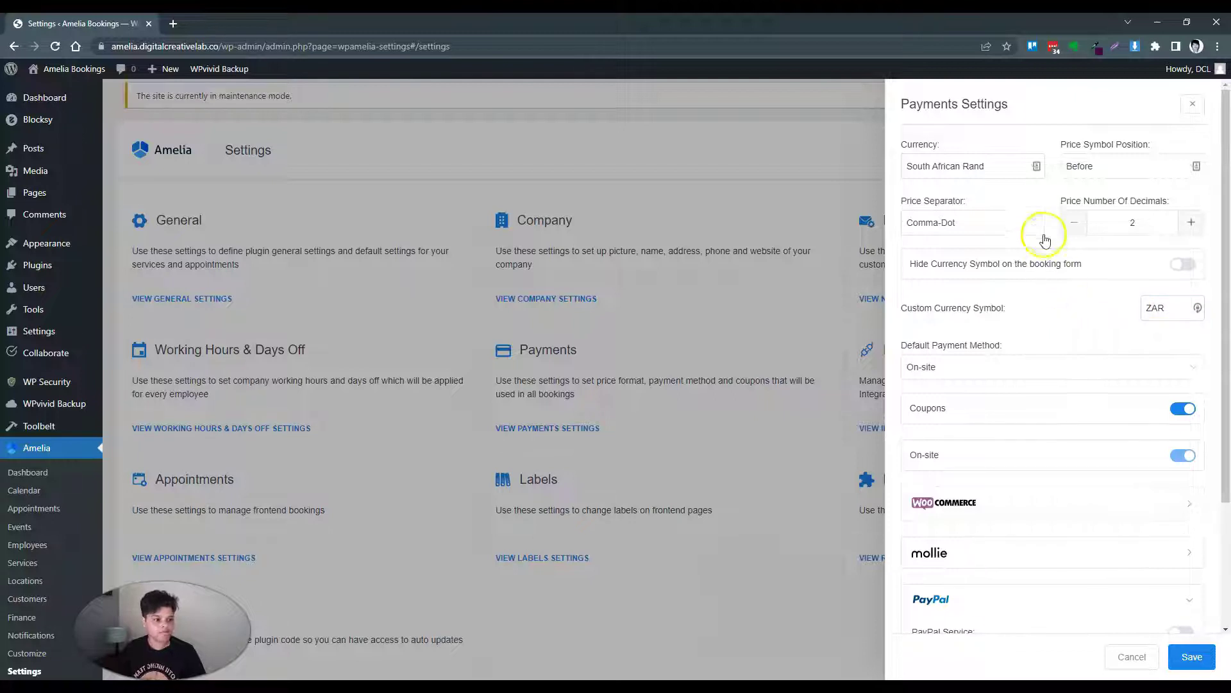
# Step: Save the payment settings and go to the Integrations settings
pyautogui.click(1192, 659)
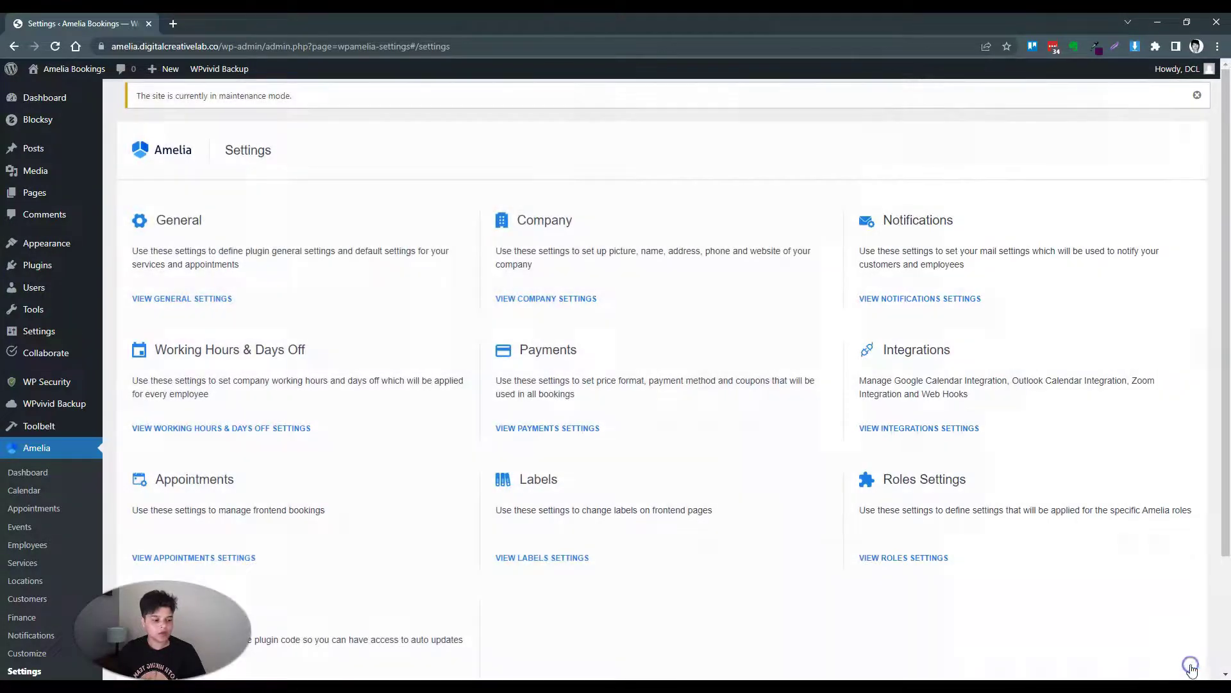
pyautogui.click(907, 429)
pyautogui.click(913, 442)
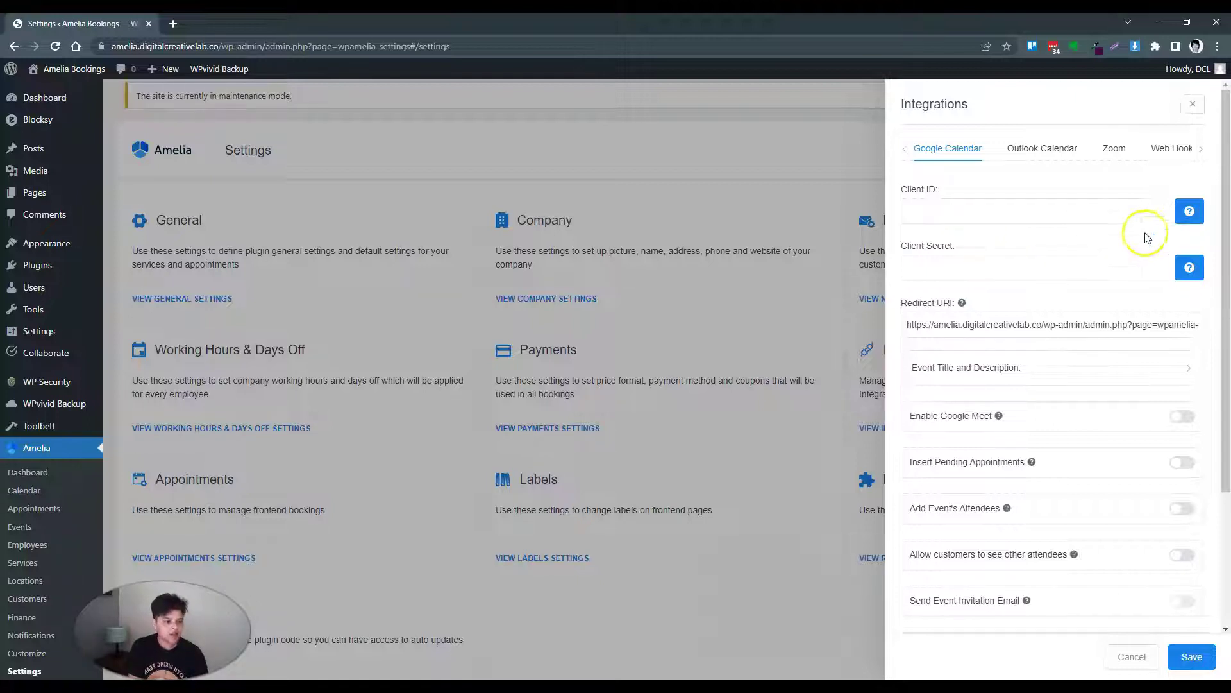
# Step: Open the help guide on getting the Google Calendar Client ID
pyautogui.click(1189, 213)
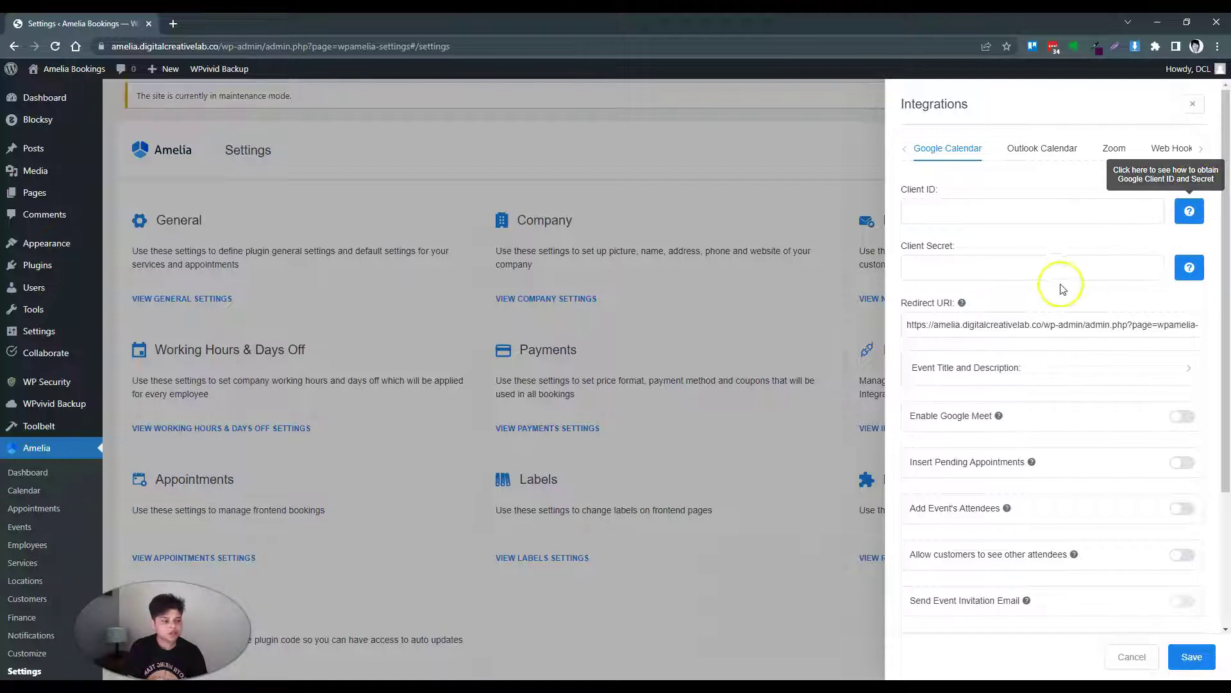
pyautogui.scroll(-2, 1020, 349)
pyautogui.scroll(-1, 1020, 350)
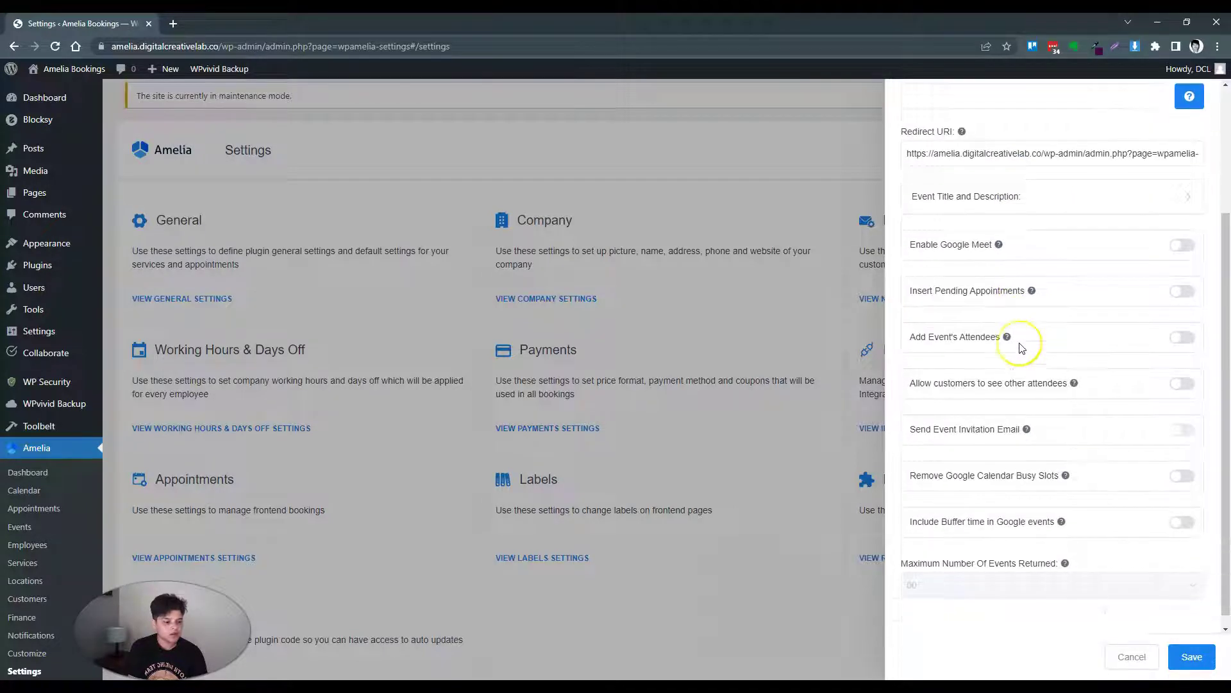
pyautogui.scroll(3, 1021, 345)
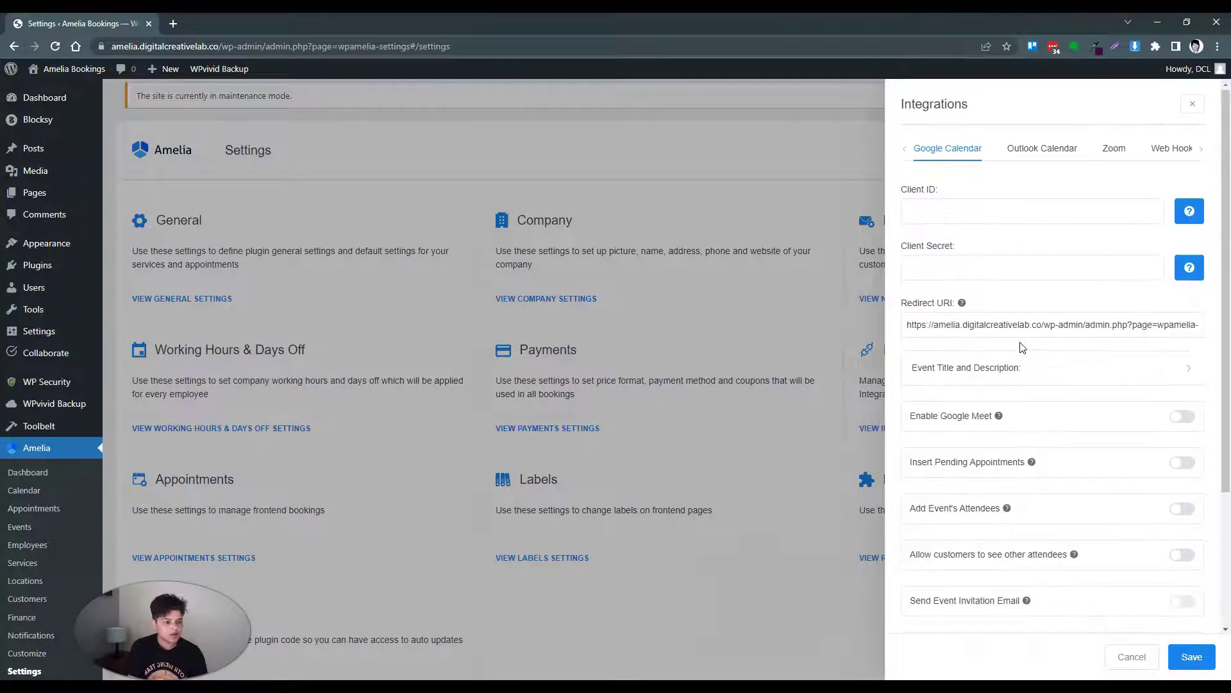
# Step: Scroll the 'Configuring Google Calendar 2-way sync' guide to the Client ID and Client Secret section
pyautogui.click(1187, 212)
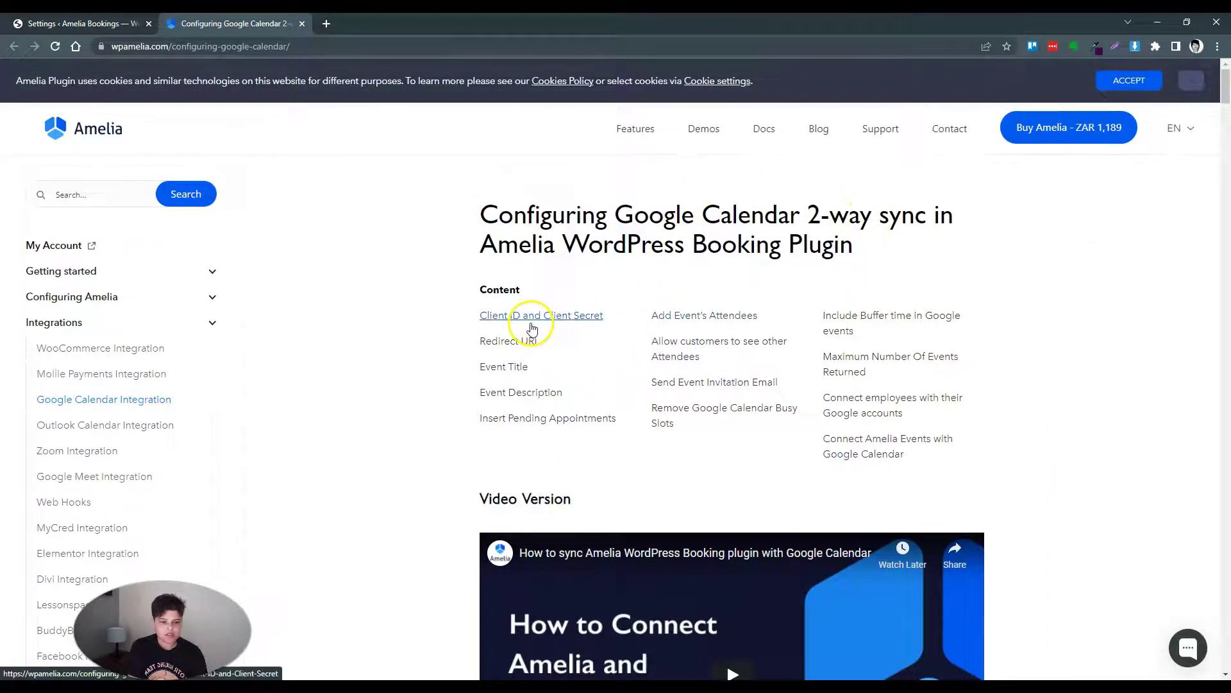
pyautogui.scroll(-4, 587, 283)
pyautogui.scroll(-2, 591, 268)
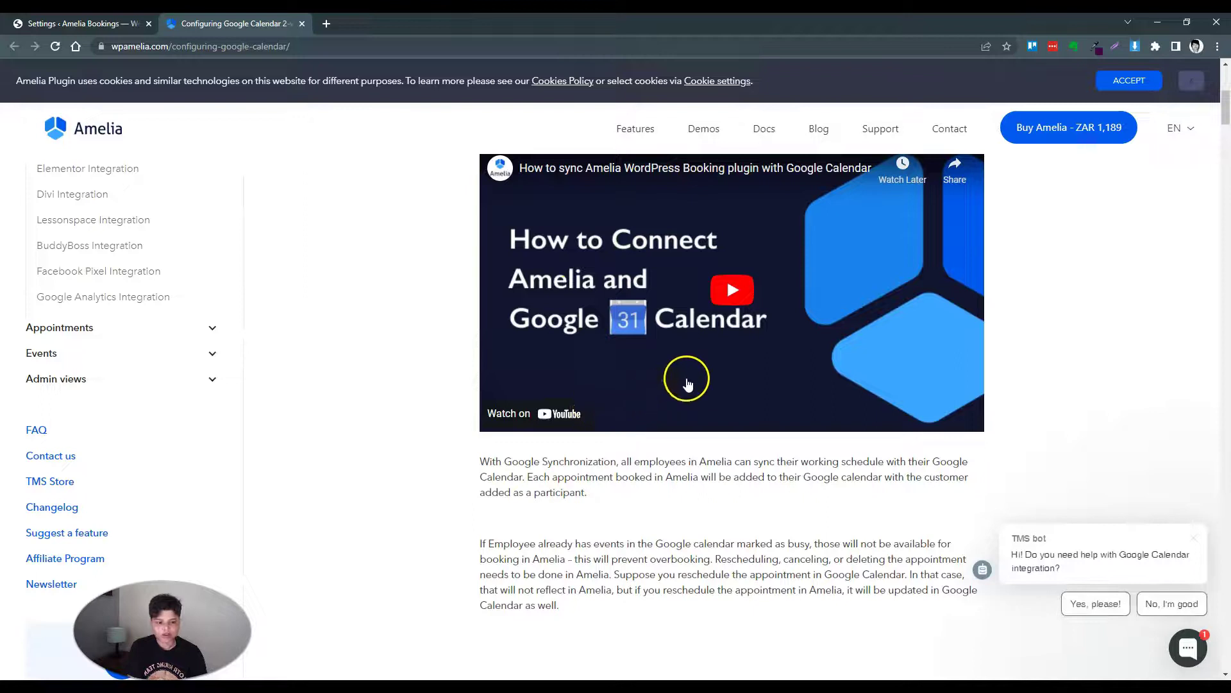
pyautogui.scroll(-4, 688, 383)
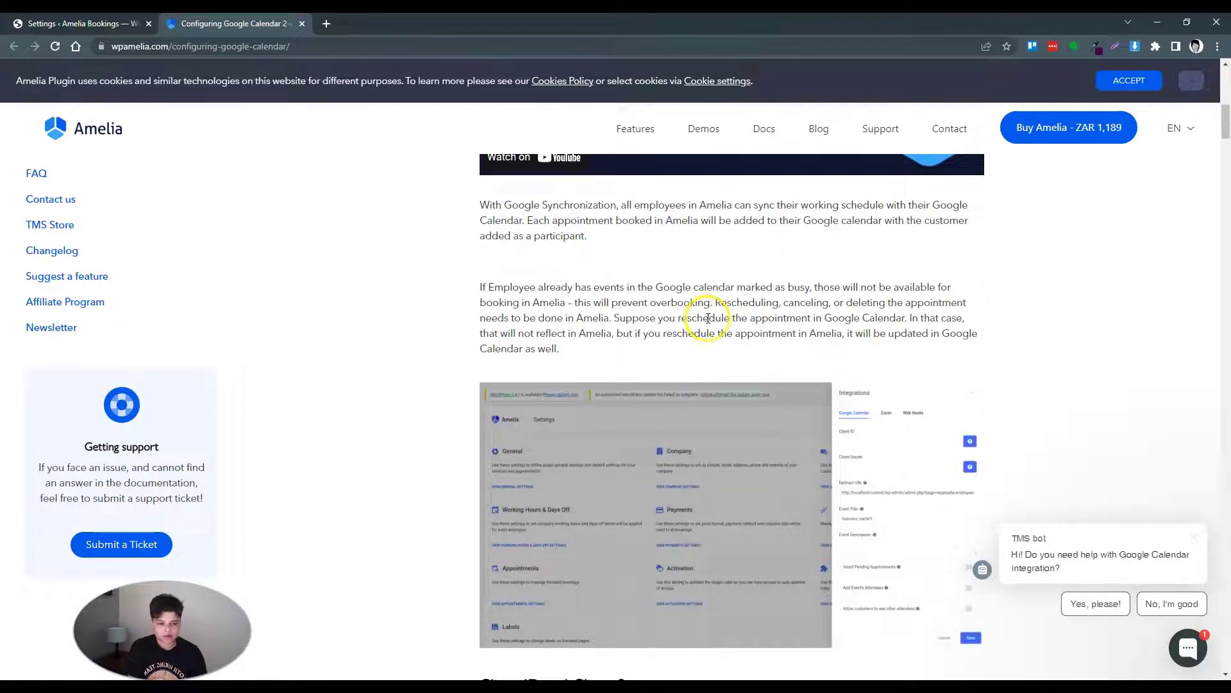
pyautogui.scroll(-10, 707, 315)
pyautogui.scroll(5, 707, 316)
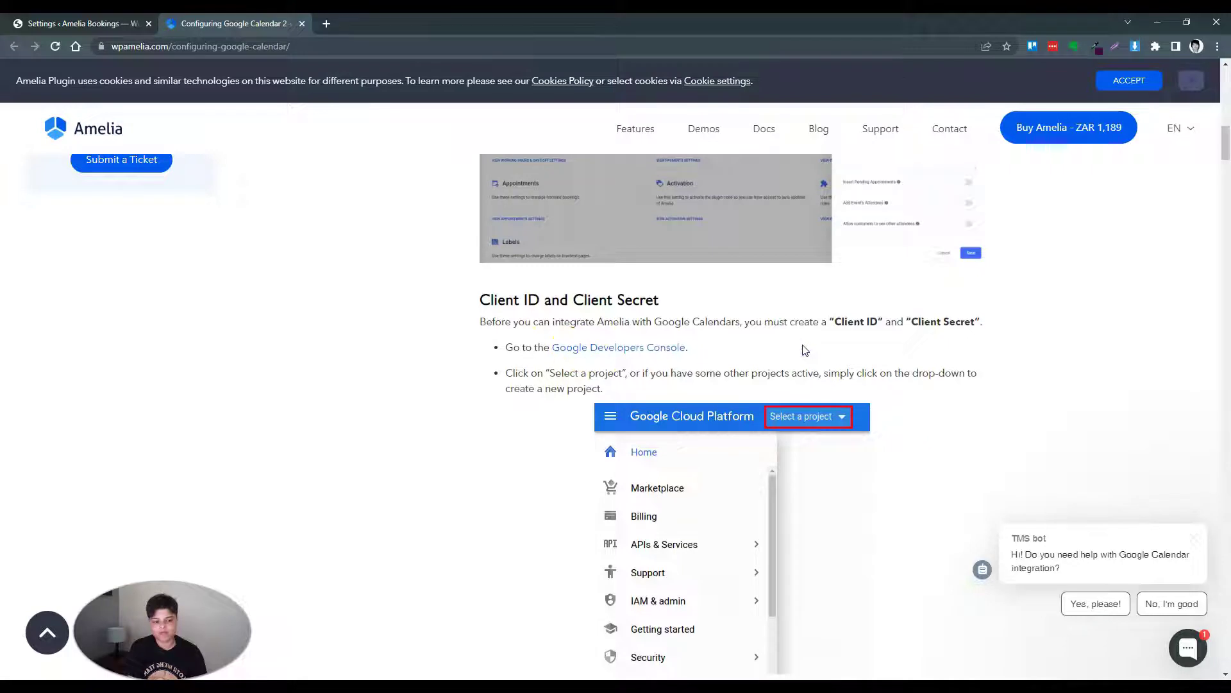
pyautogui.scroll(-2, 806, 350)
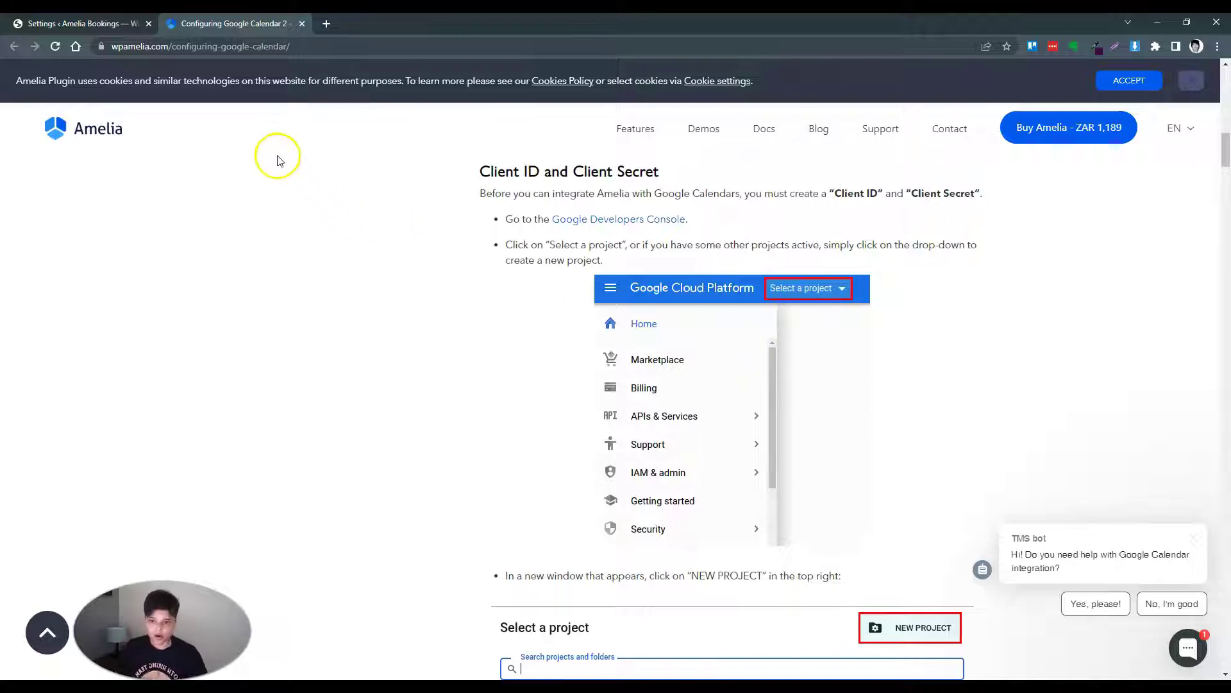
# Step: Return to the Amelia settings in WordPress and view the Zoom integration settings
pyautogui.click(92, 25)
pyautogui.click(1136, 664)
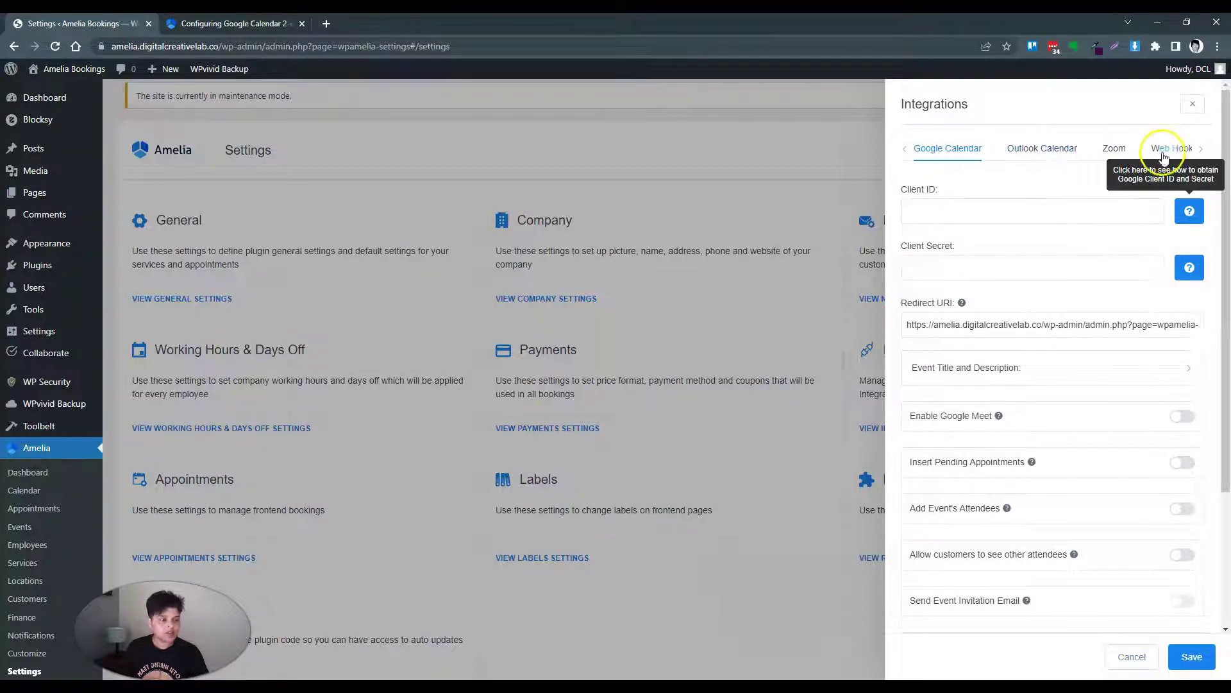
pyautogui.click(1119, 151)
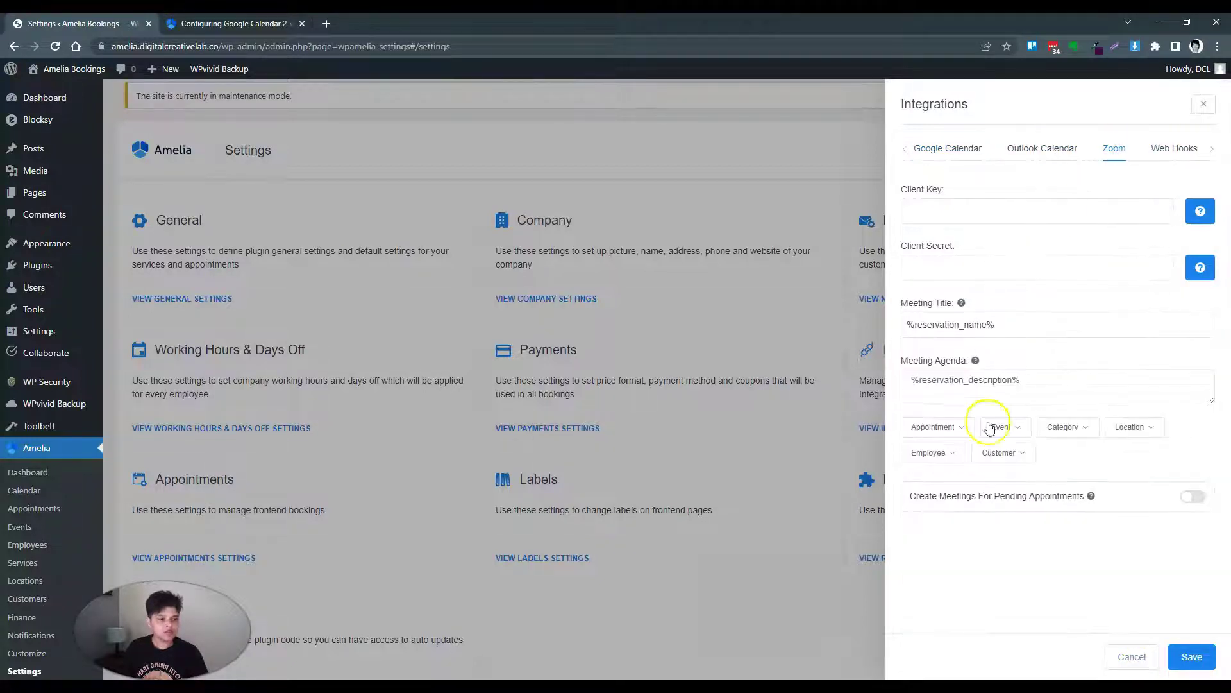
pyautogui.click(905, 150)
# Step: Browse the Marketing Tools and Lesson Space integrations, then cancel without saving
pyautogui.click(1212, 152)
pyautogui.click(1212, 151)
pyautogui.click(1083, 152)
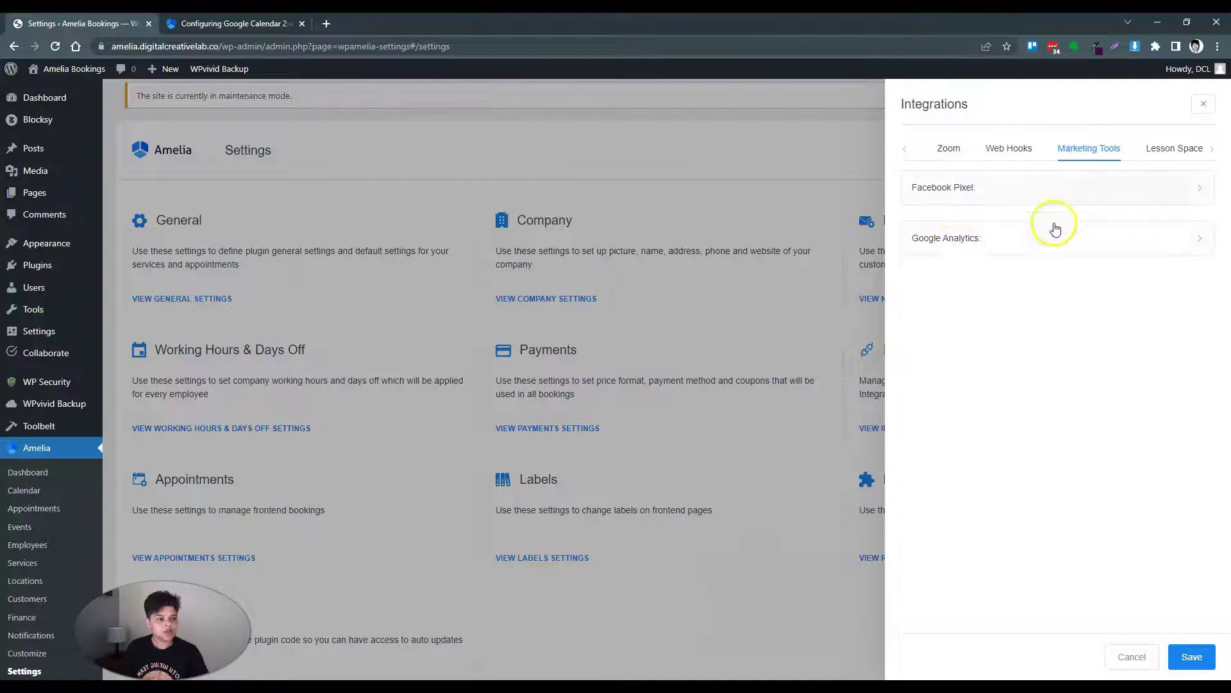
pyautogui.click(1164, 153)
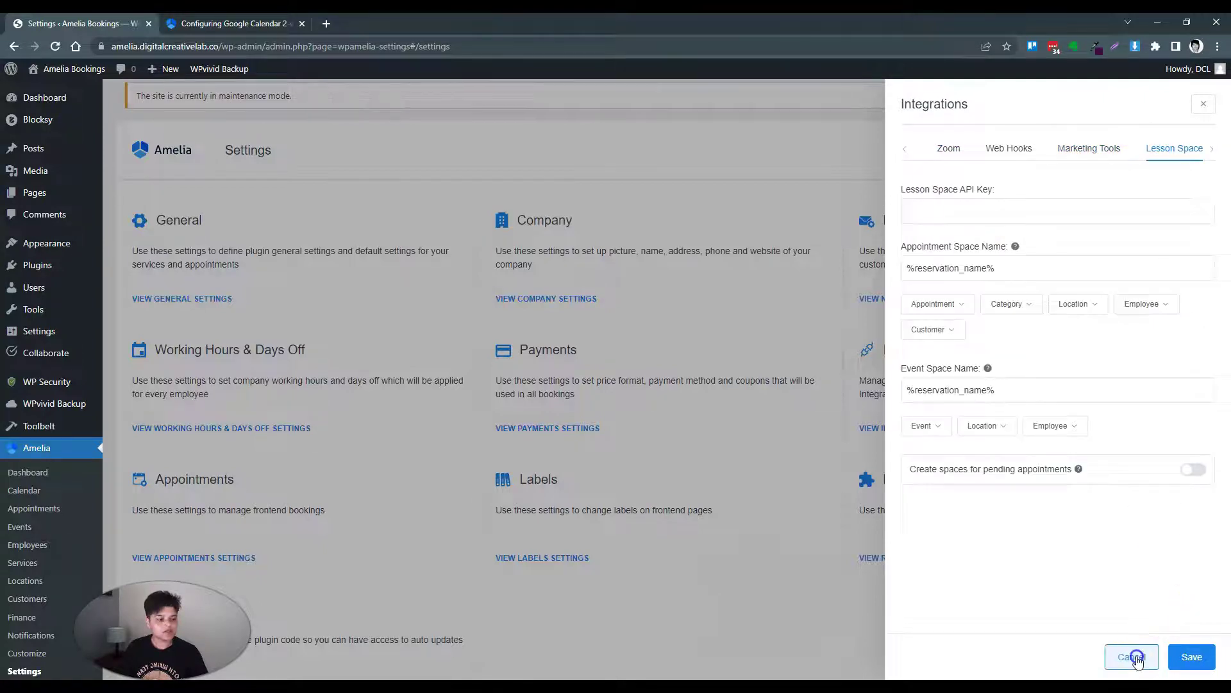
pyautogui.click(1133, 656)
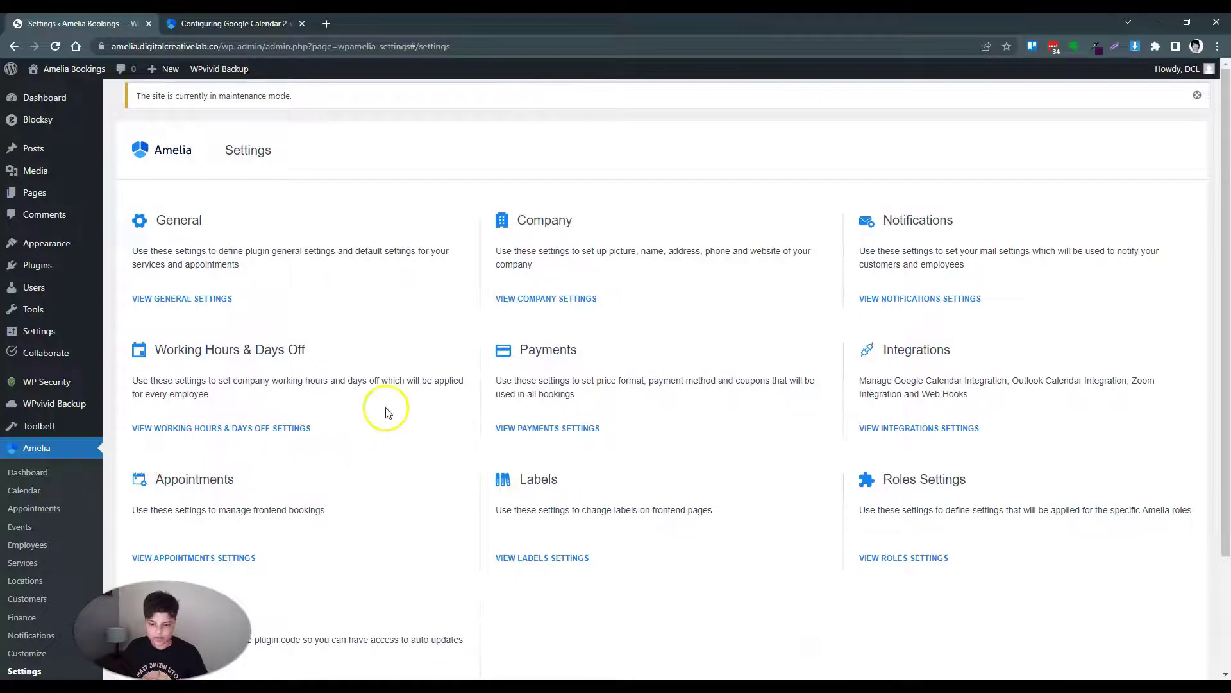
# Step: Turn off 'Allow booking below minimum capacity' in Appointments Settings and save
pyautogui.scroll(-2, 403, 372)
pyautogui.click(225, 429)
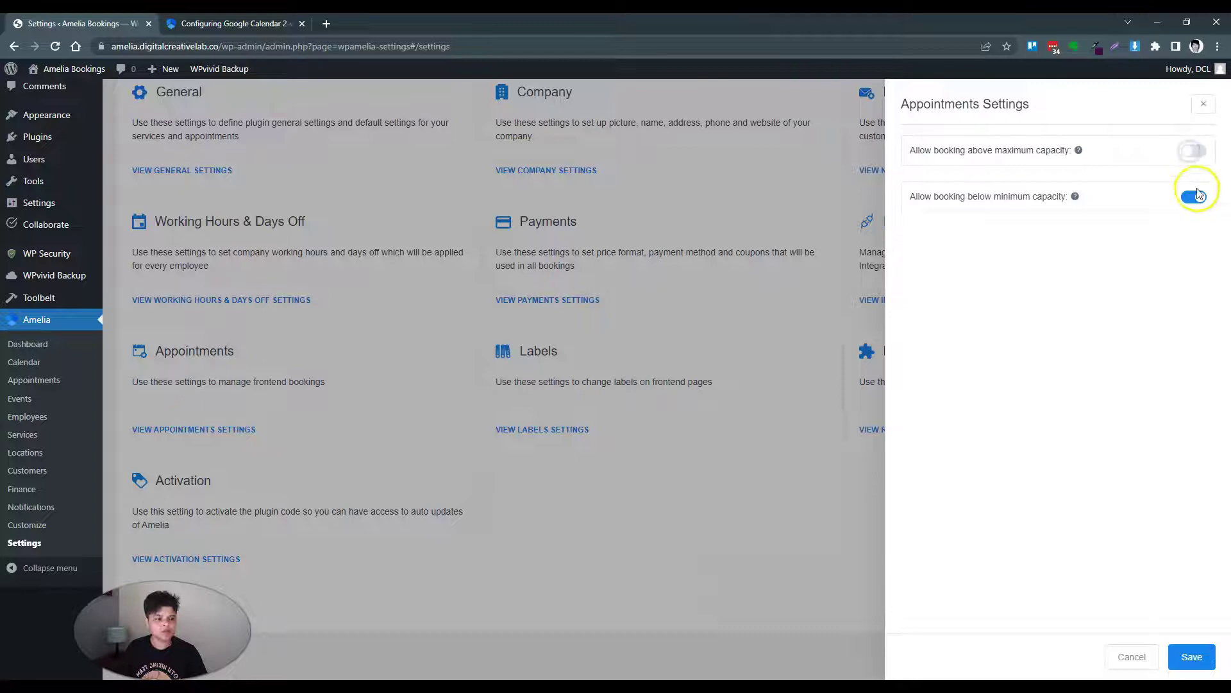
pyautogui.click(1194, 197)
pyautogui.click(1191, 655)
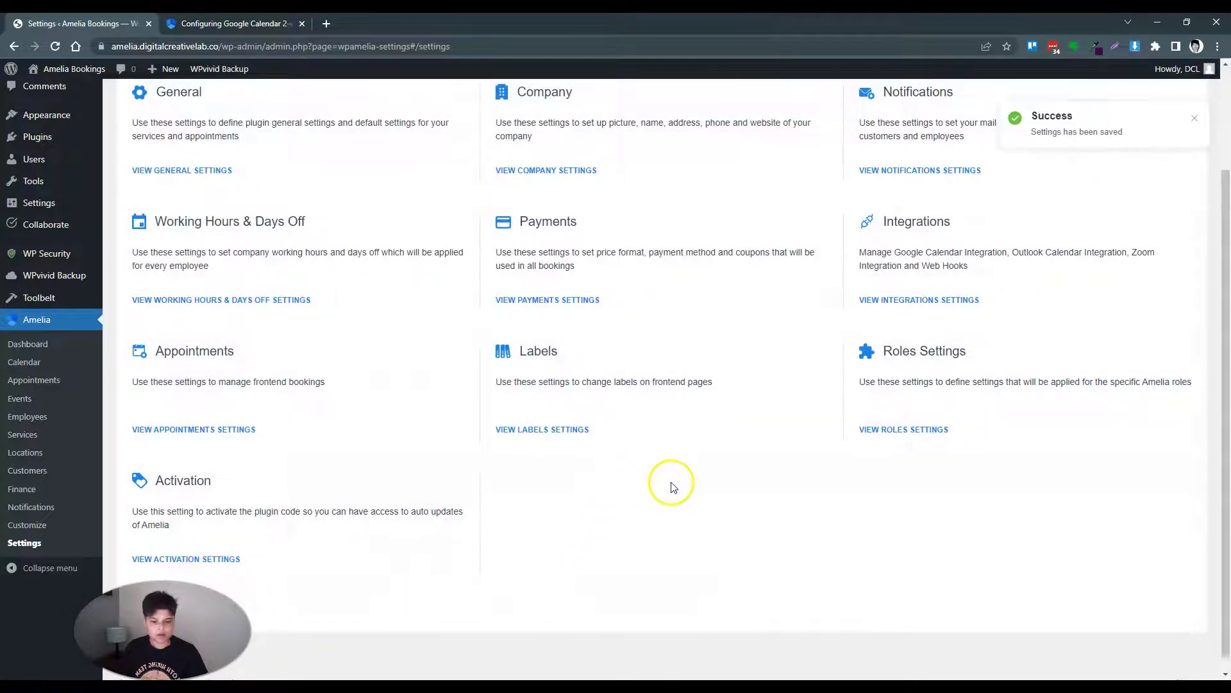
pyautogui.scroll(2, 673, 488)
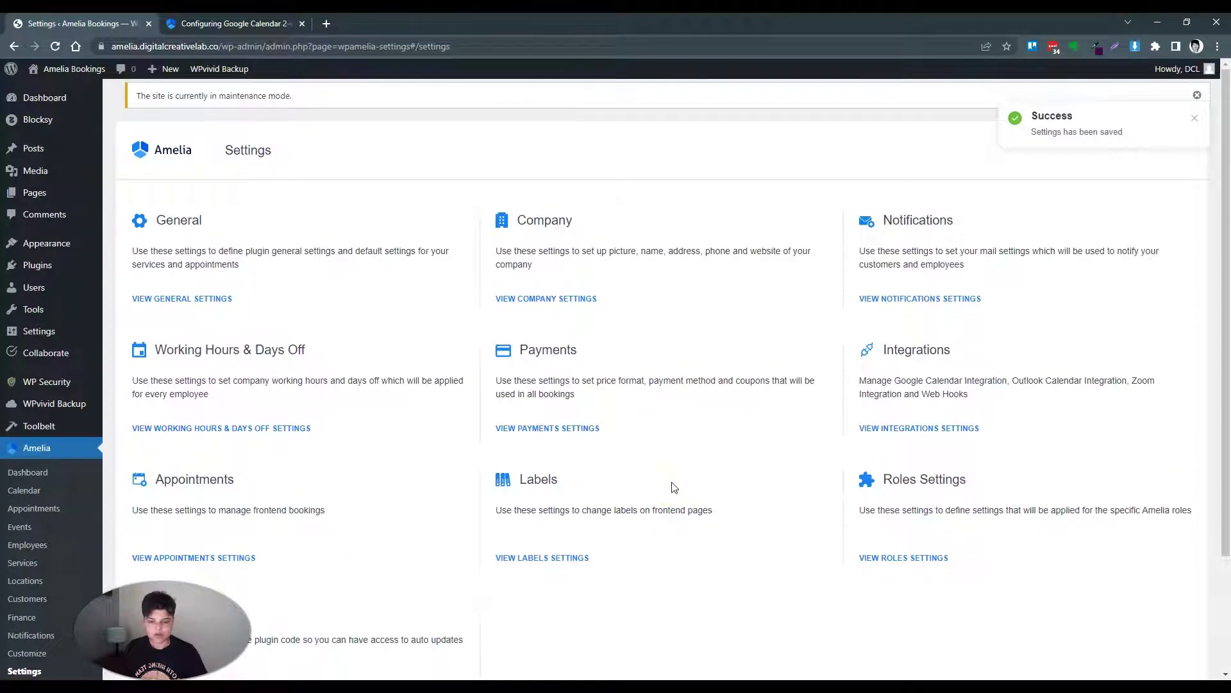
pyautogui.scroll(-2, 673, 487)
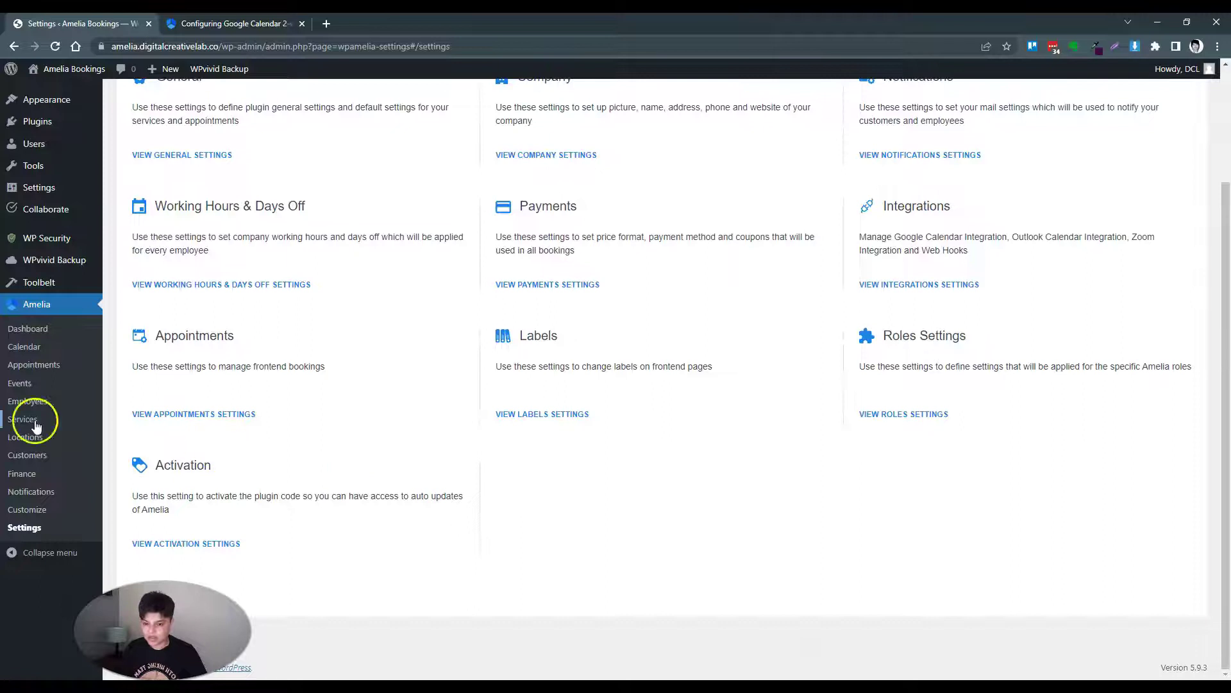
# Step: Open a new employee form and enter the employee's first name, last name and e-mail
pyautogui.click(31, 404)
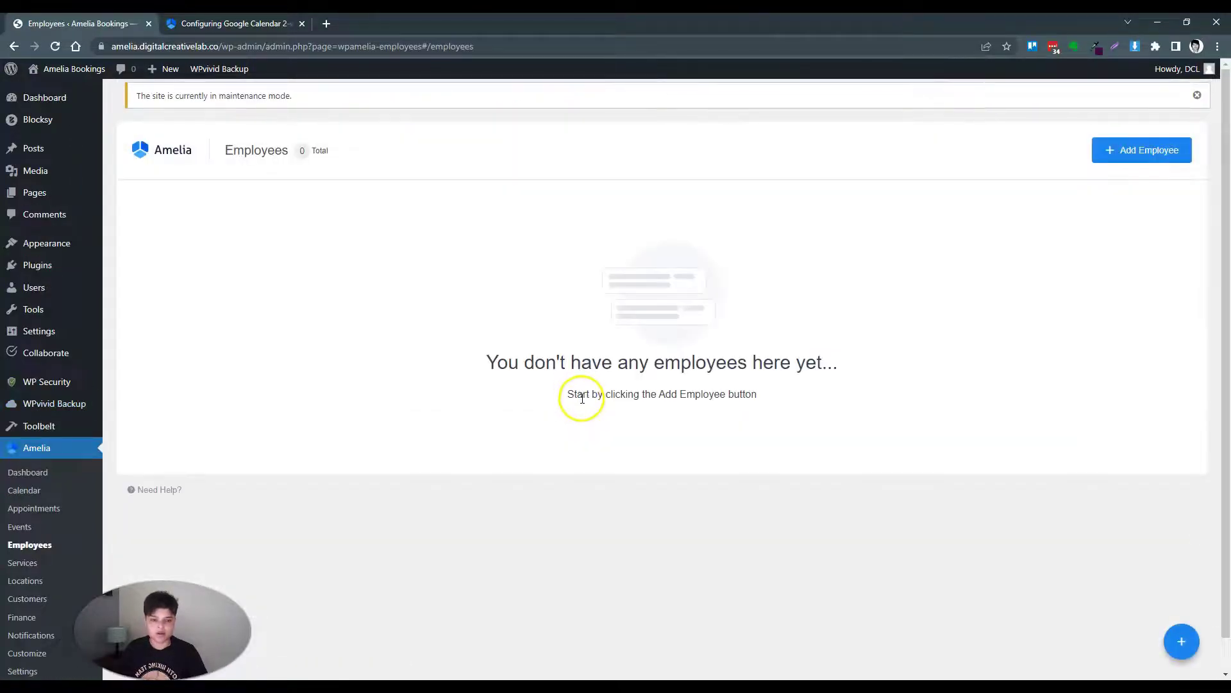
pyautogui.click(1119, 154)
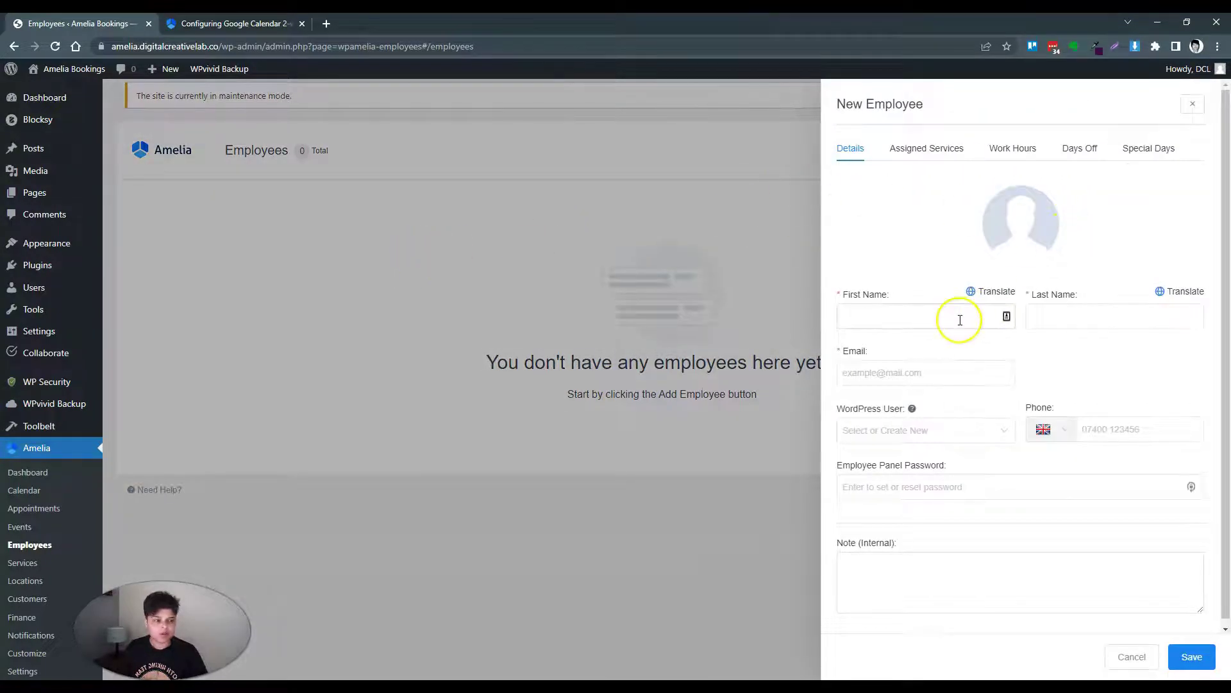
pyautogui.click(960, 320)
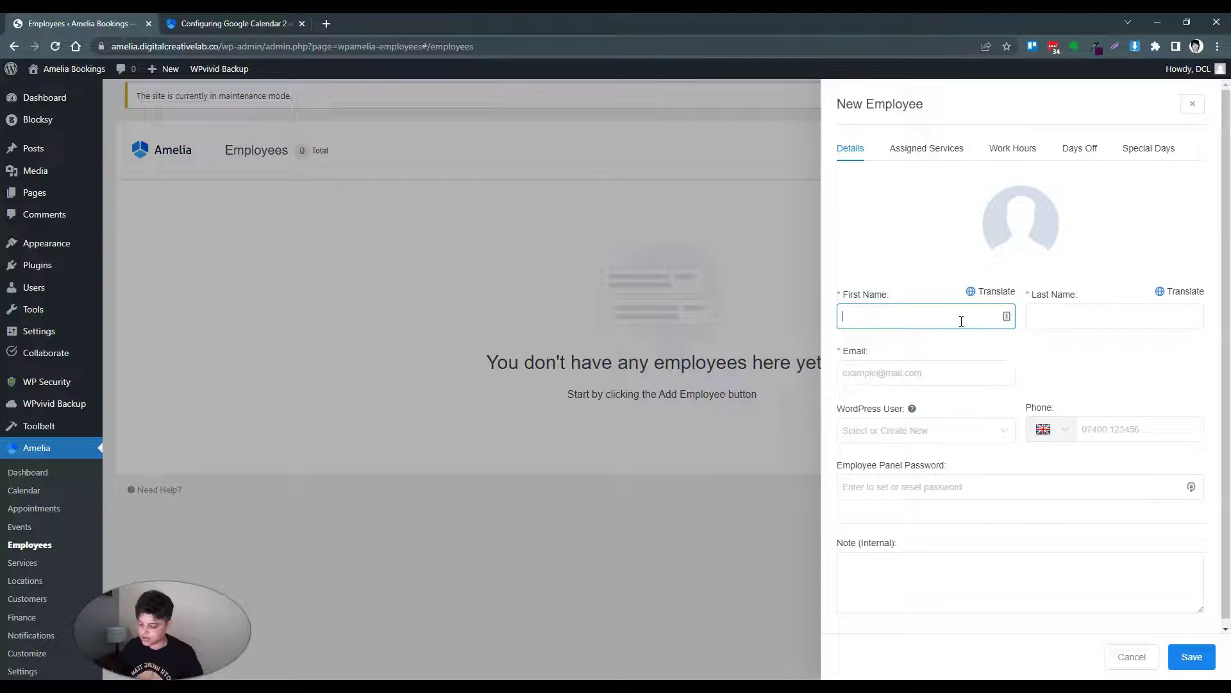
pyautogui.write('Sherissa')
pyautogui.press('Tab')
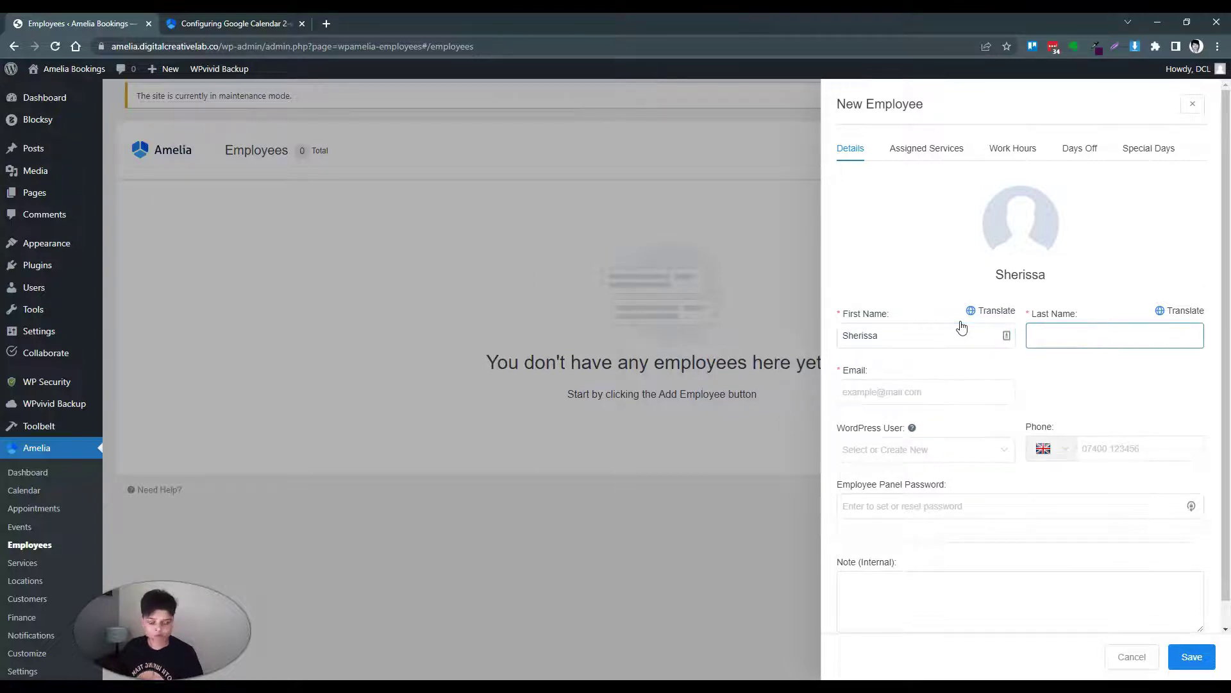
pyautogui.press('Tab')
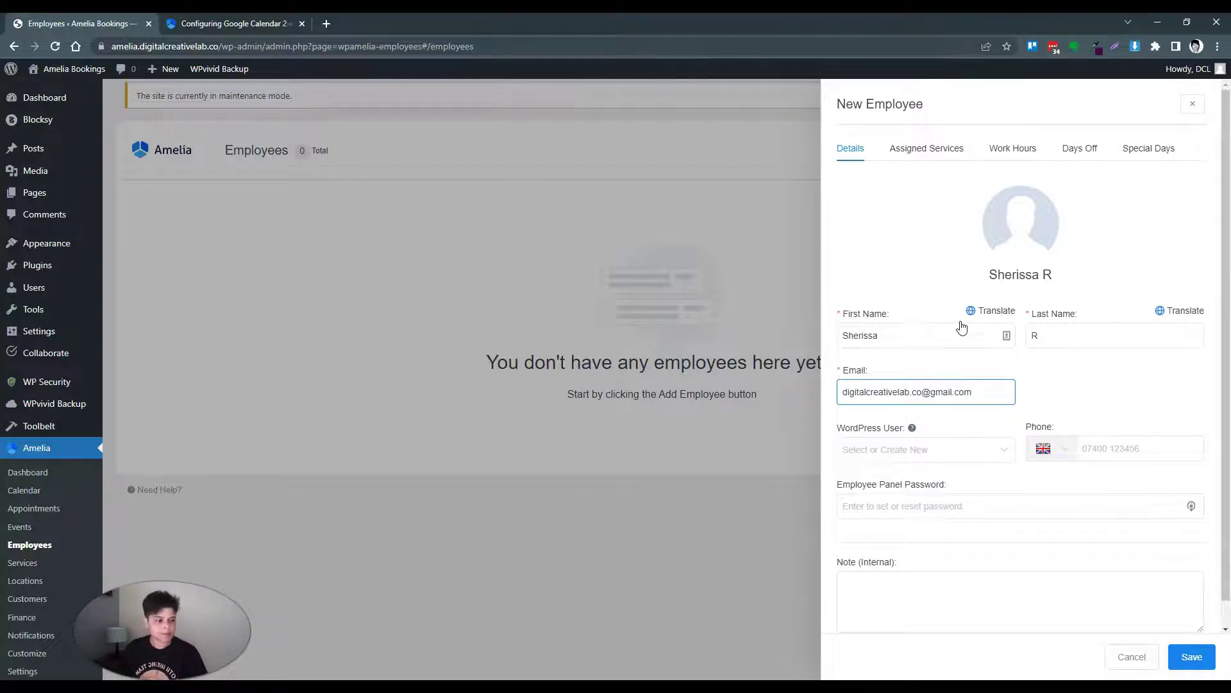
# Step: Leave the WordPress user unlinked and save the new employee
pyautogui.click(942, 448)
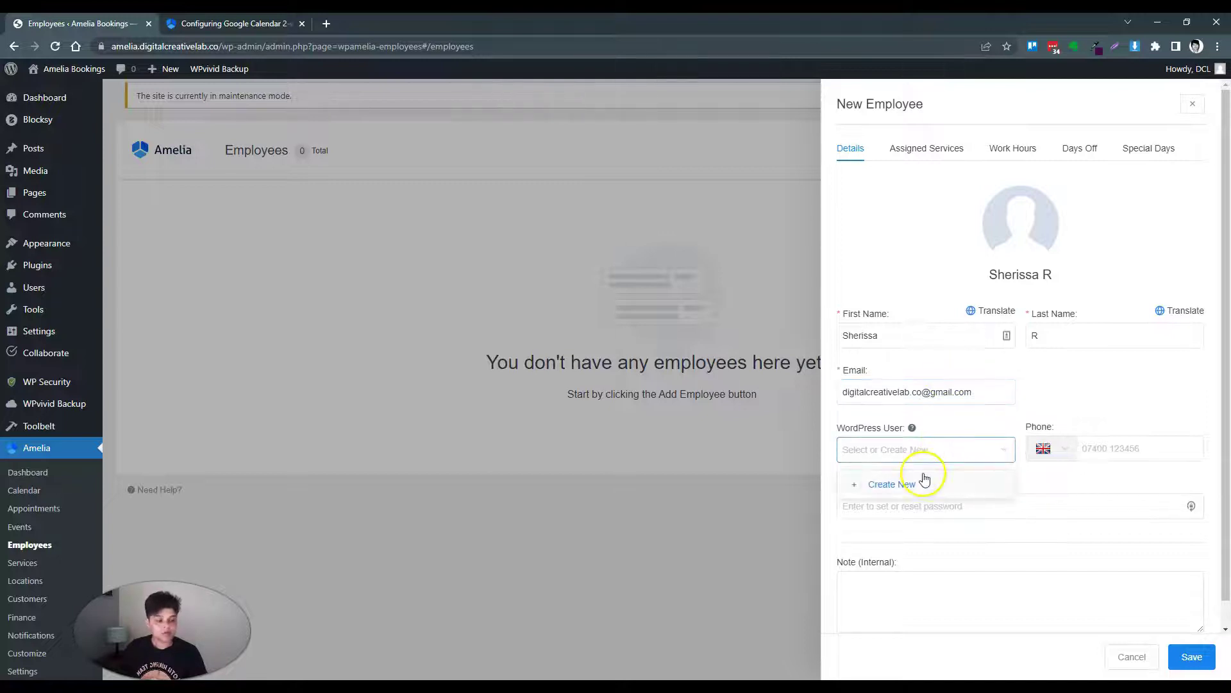
pyautogui.scroll(-1, 940, 457)
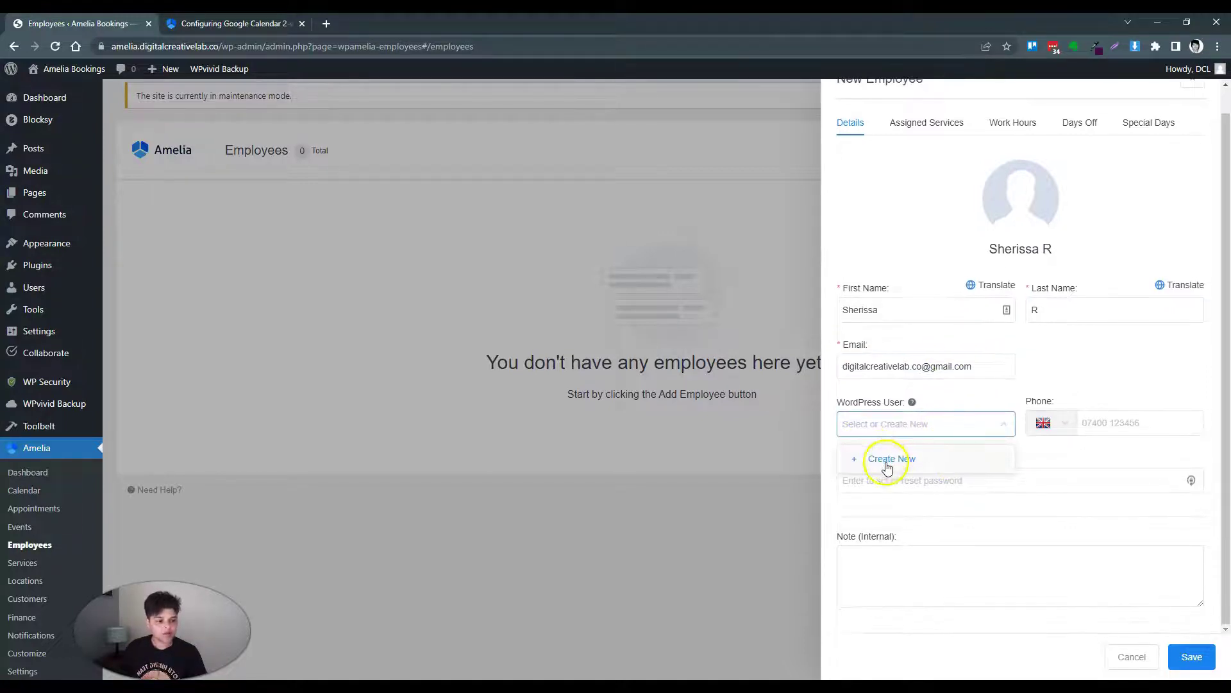
pyautogui.click(1000, 394)
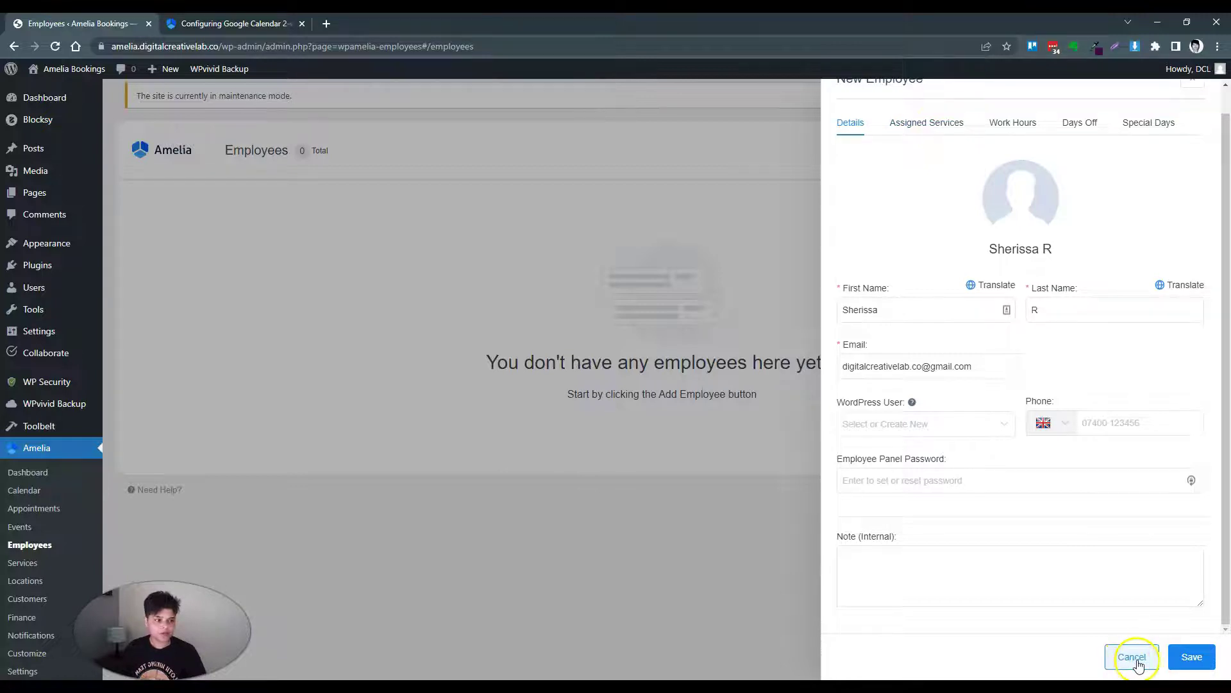
pyautogui.click(1189, 657)
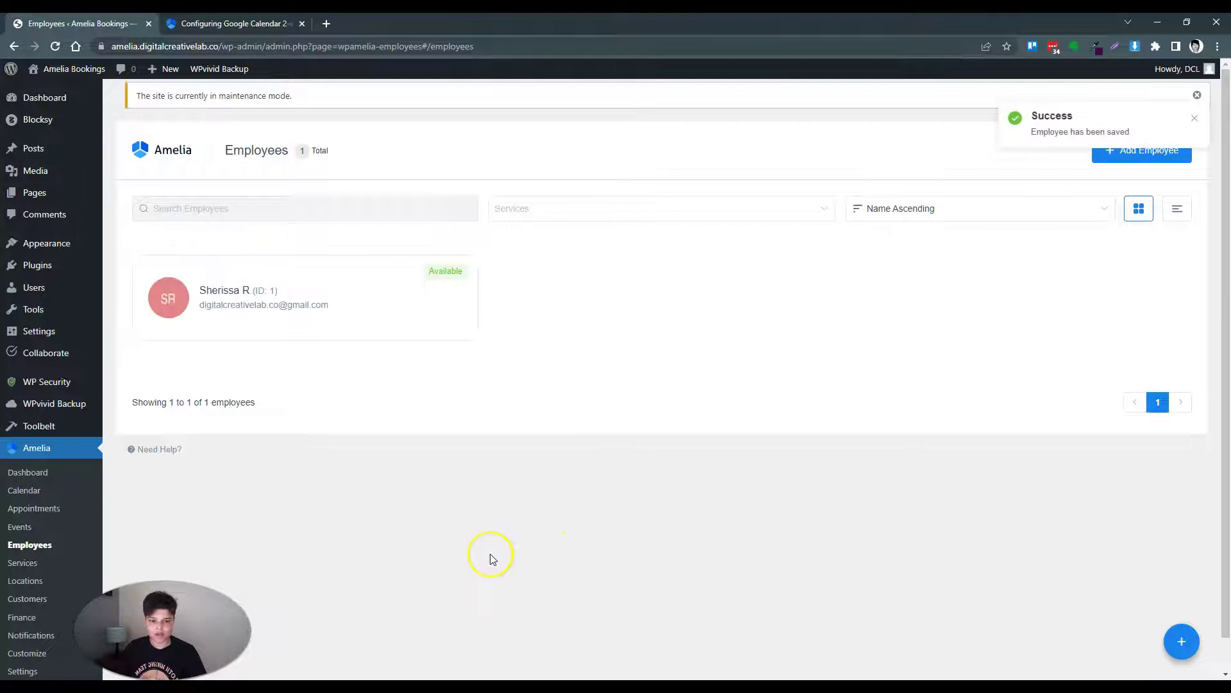
# Step: Add a service category named 'Online Meetings' and start a new service
pyautogui.click(32, 568)
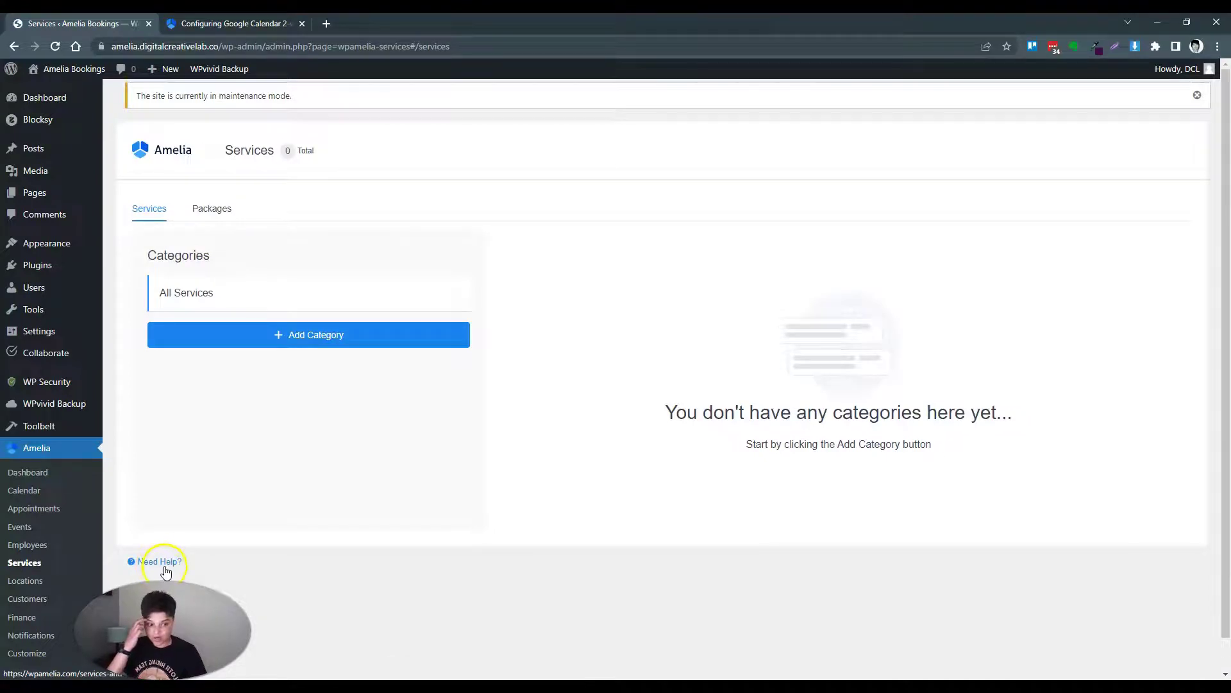
pyautogui.click(245, 338)
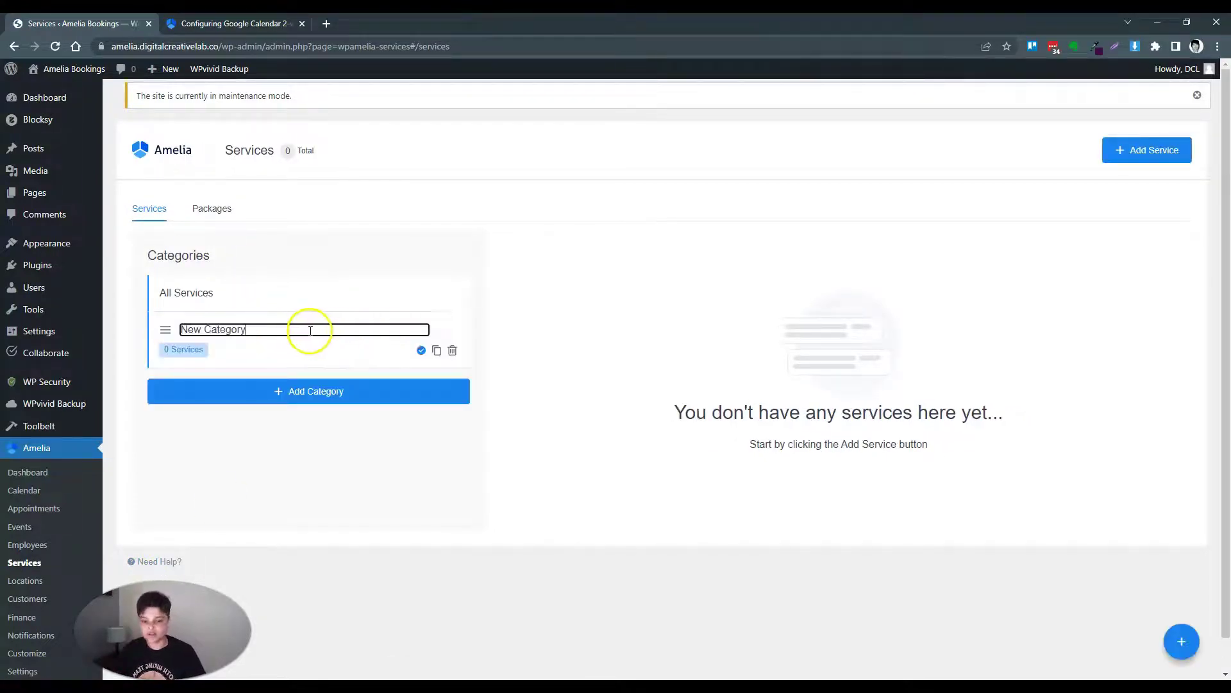
pyautogui.moveTo(308, 331); pyautogui.dragTo(148, 325)
pyautogui.write('Online Meetings')
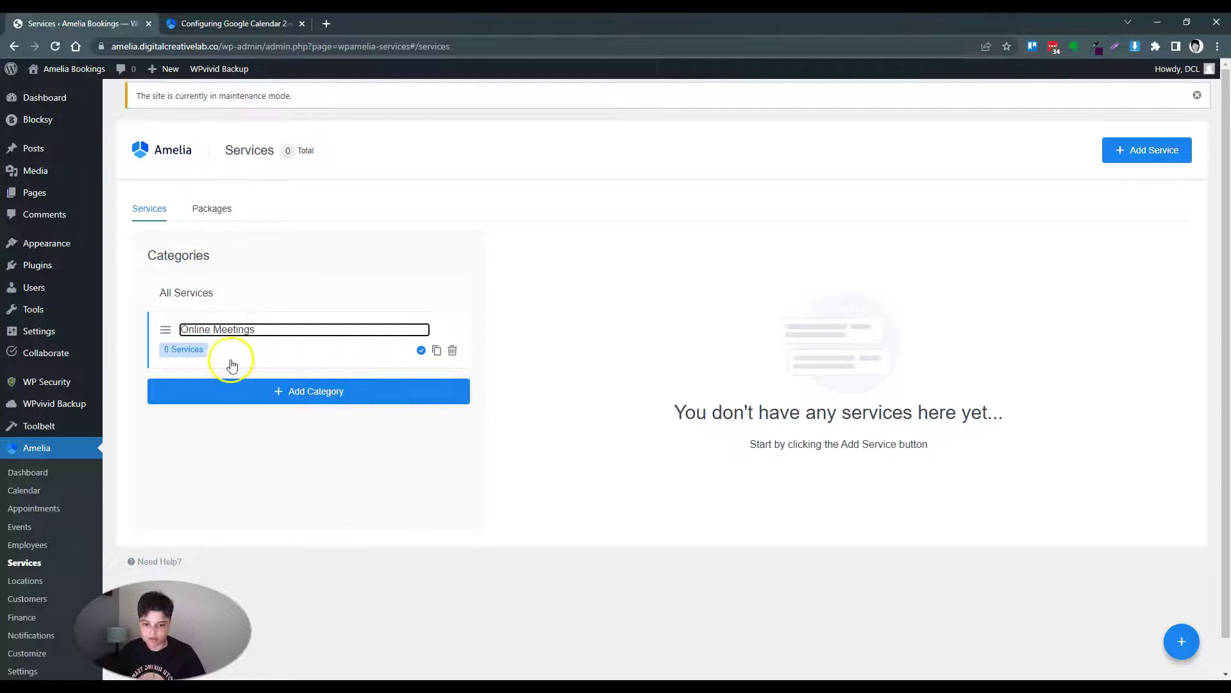
pyautogui.click(523, 335)
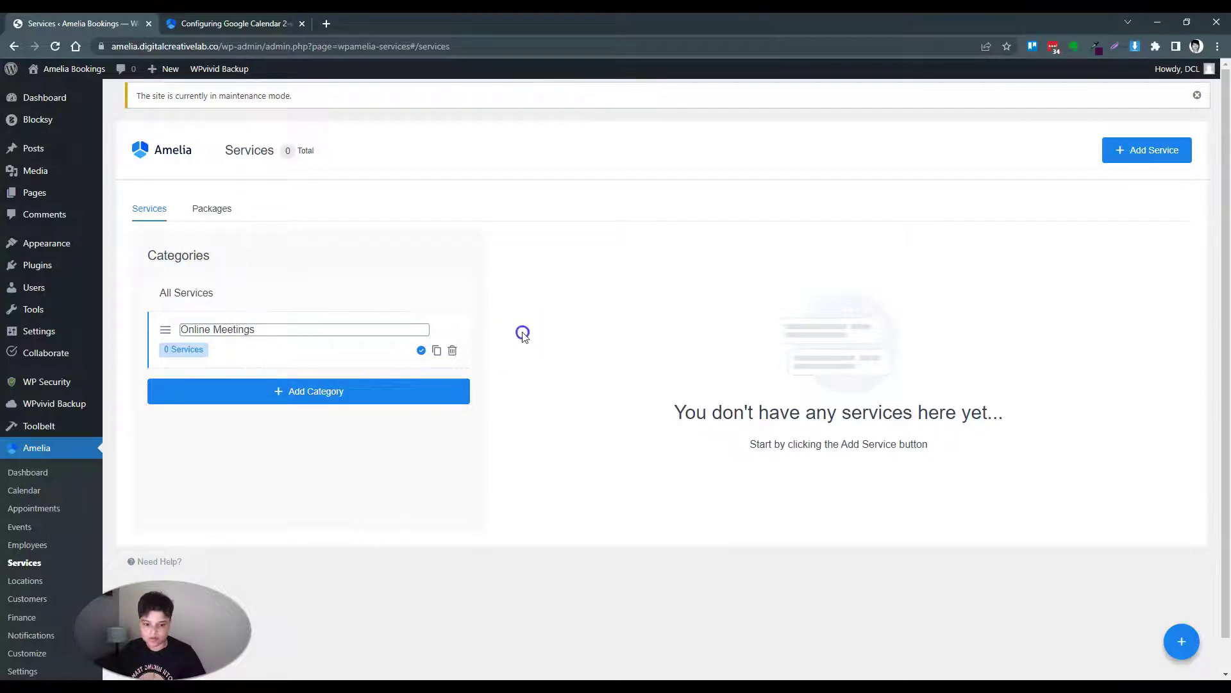
pyautogui.click(420, 350)
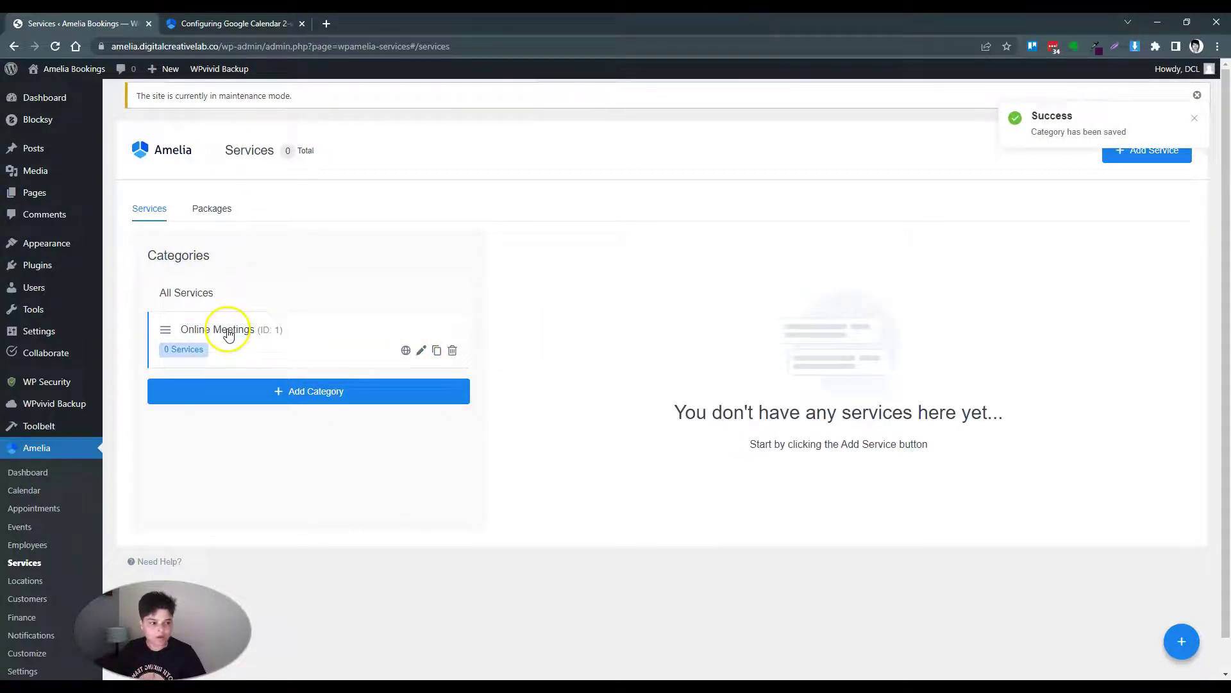
pyautogui.click(1157, 159)
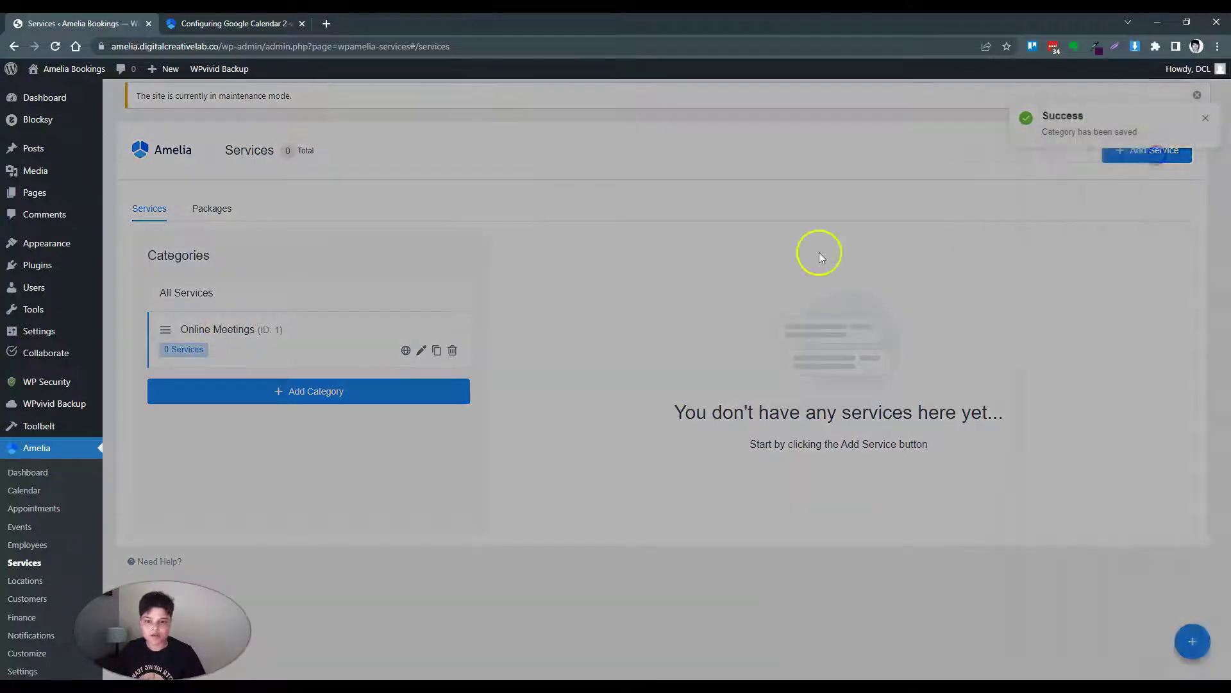
# Step: Name the service '30min briefing meeting' in category Online Meetings with 30min duration
pyautogui.click(936, 317)
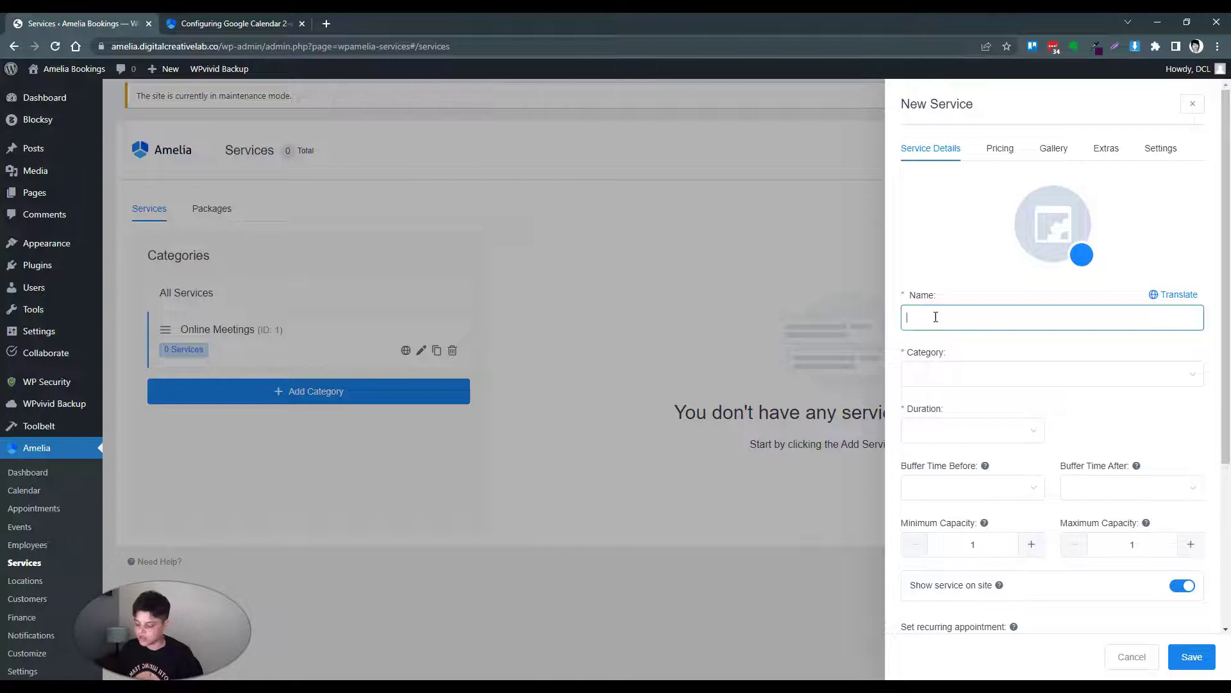
pyautogui.write('30min briefing')
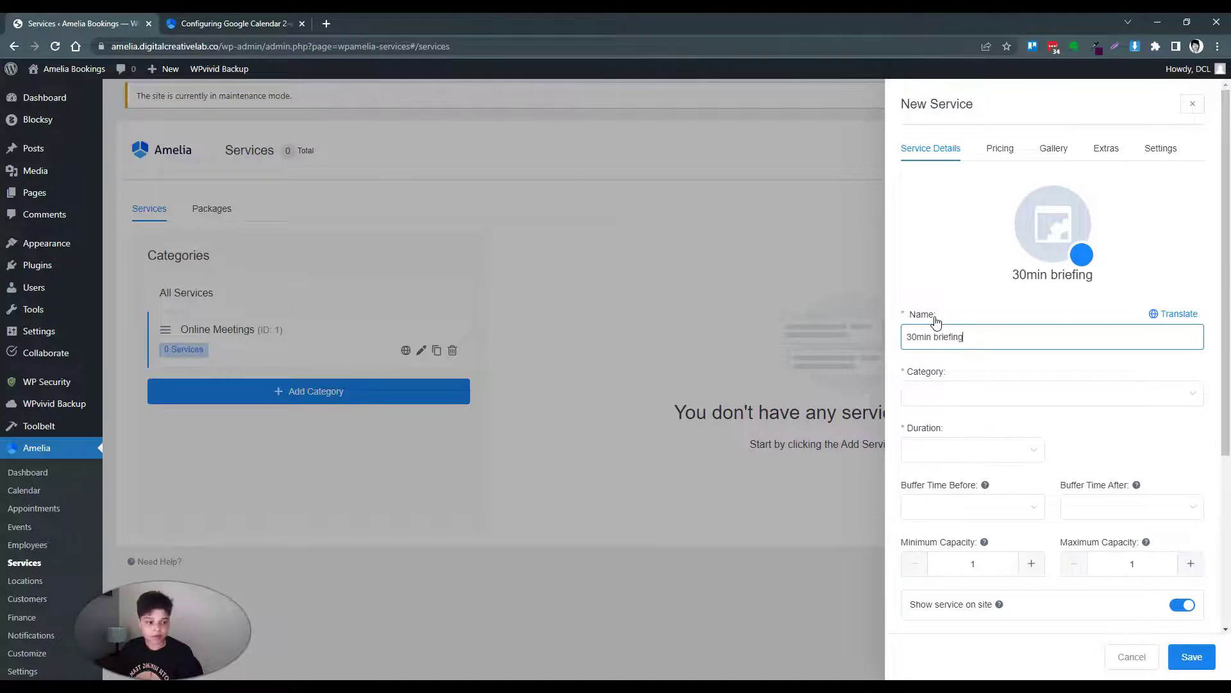
pyautogui.write('meeting')
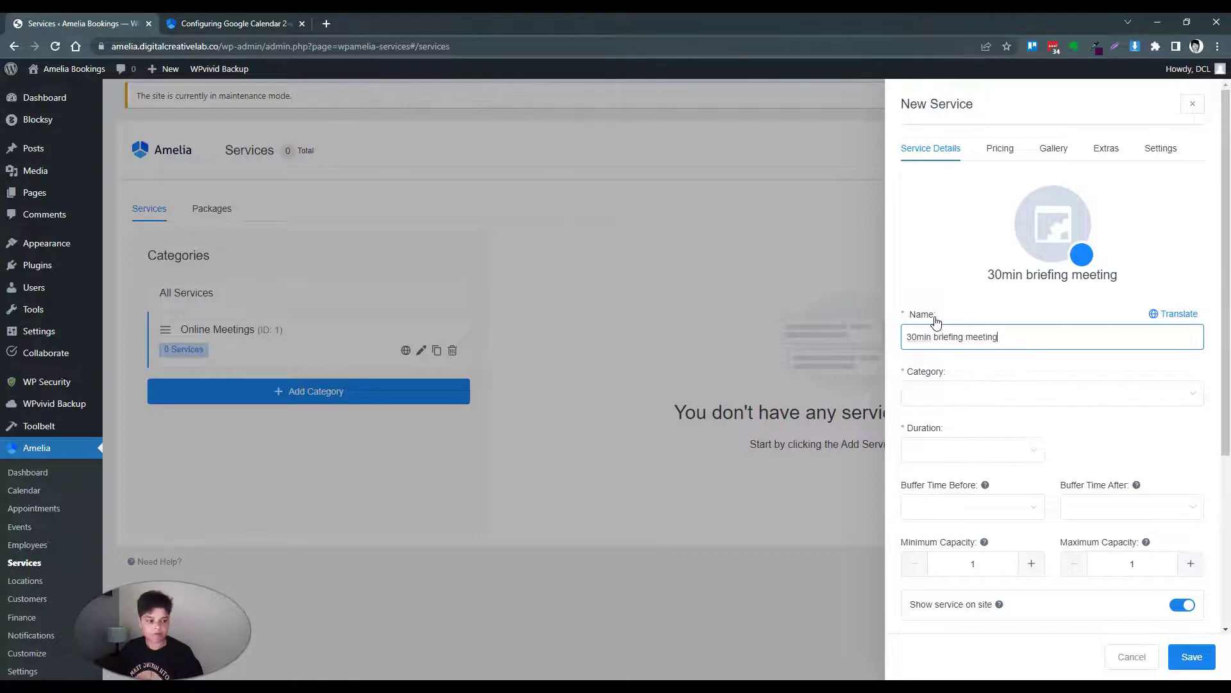
pyautogui.click(942, 391)
pyautogui.click(935, 421)
pyautogui.click(930, 449)
pyautogui.click(929, 480)
# Step: Assign the new employee to the service and save it
pyautogui.scroll(-4, 1065, 438)
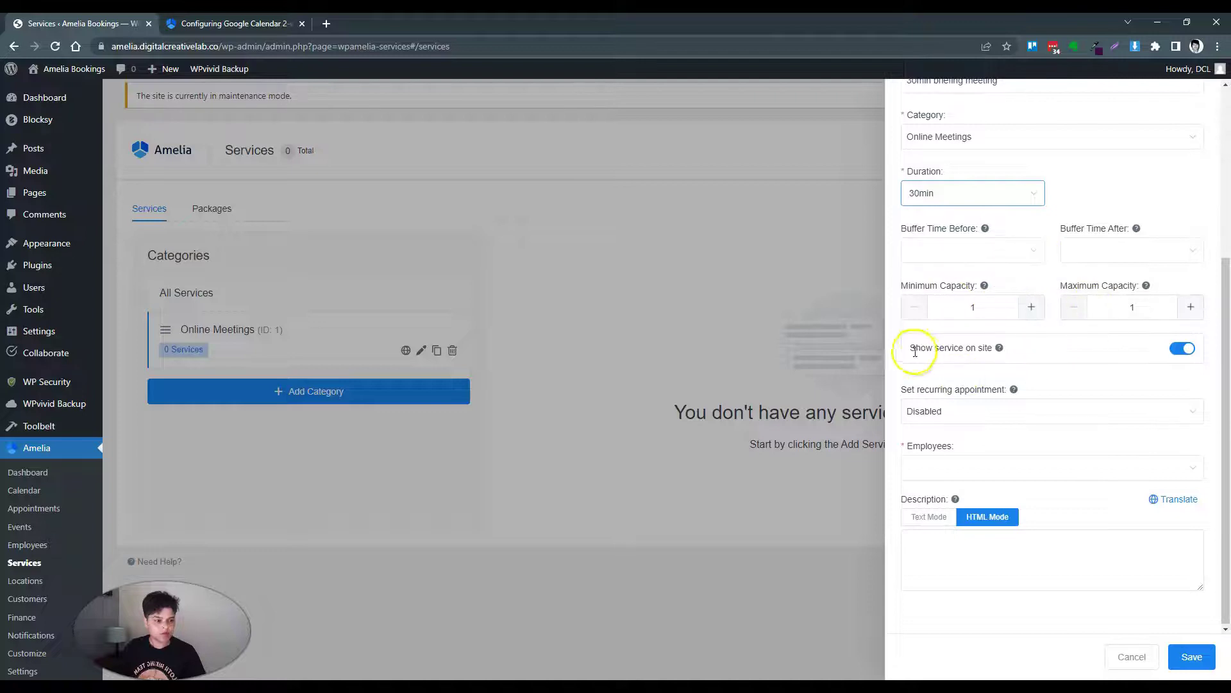
pyautogui.click(937, 468)
pyautogui.click(937, 498)
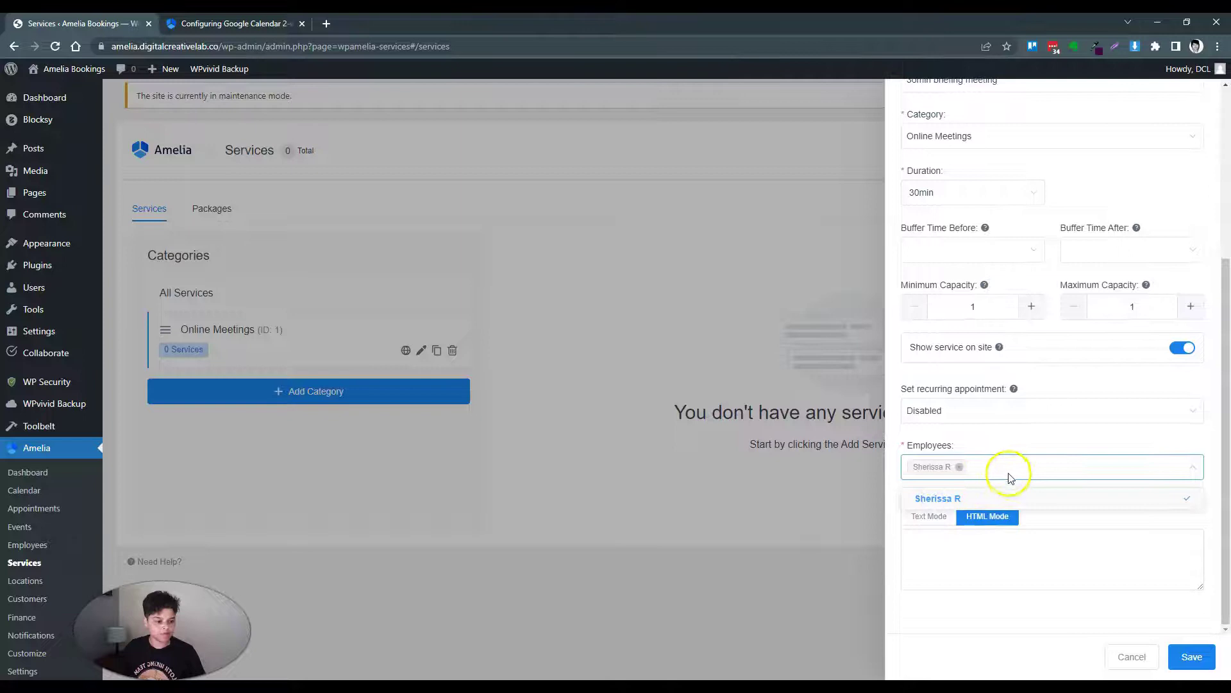
pyautogui.click(1055, 549)
pyautogui.click(1190, 658)
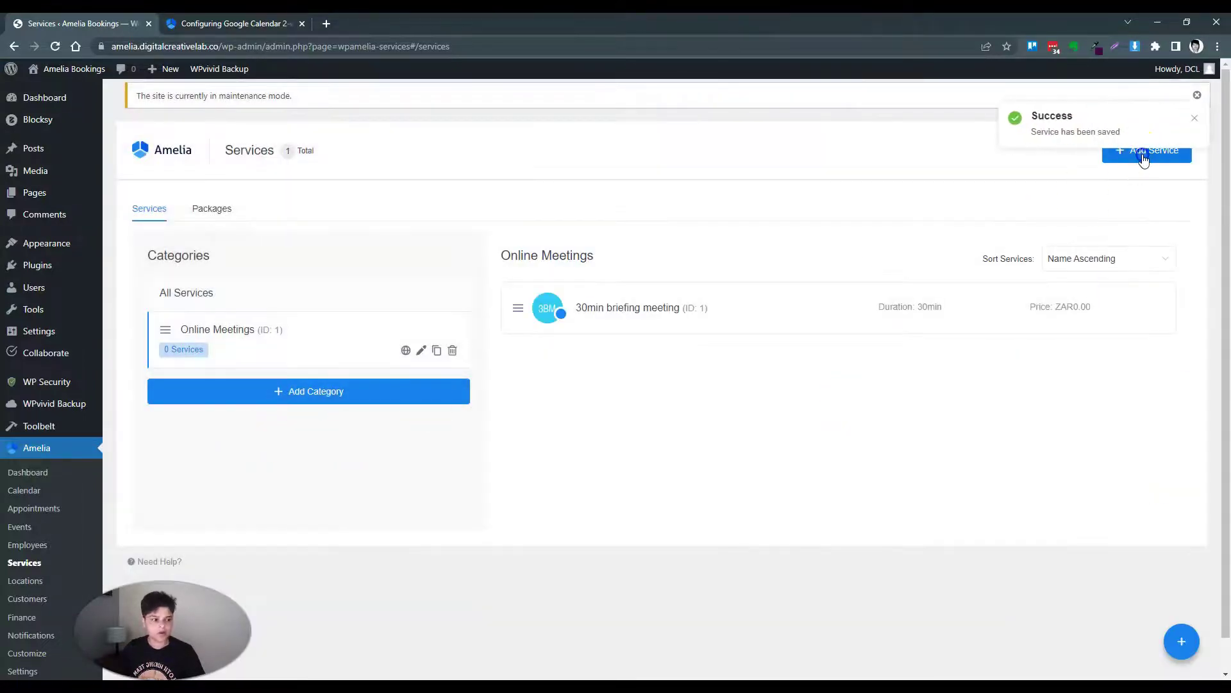
# Step: Start a second service, '1 hour consultation', in Online Meetings with 1h duration
pyautogui.click(1143, 148)
pyautogui.click(925, 316)
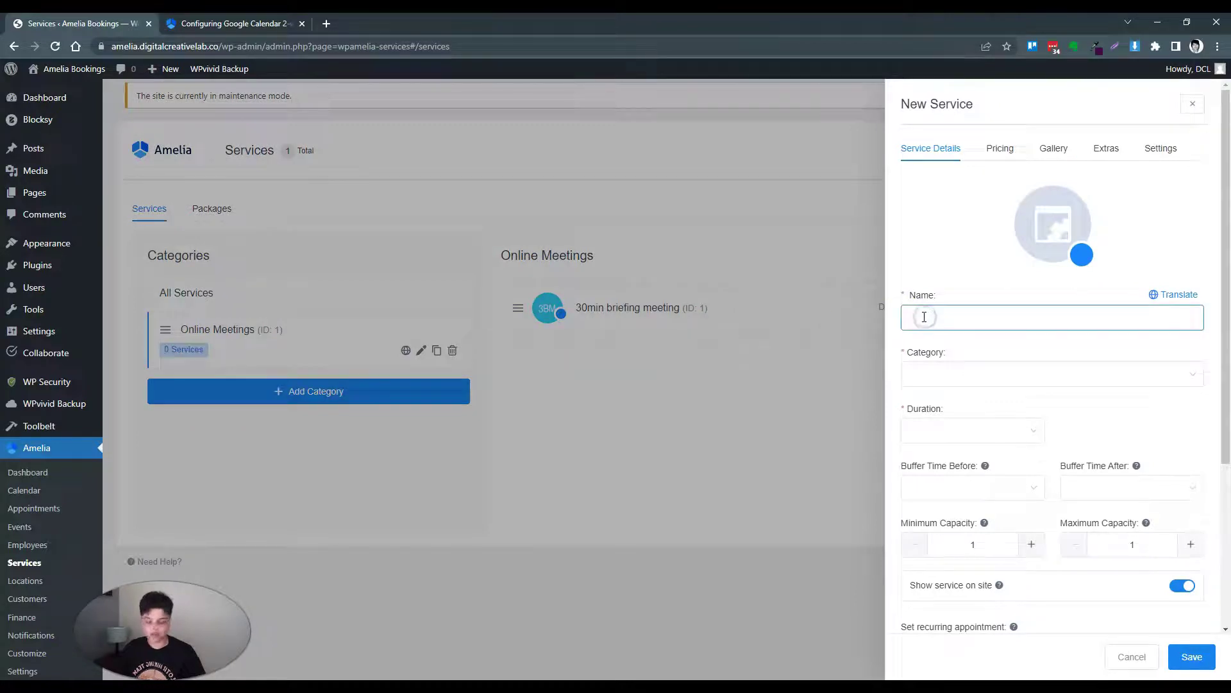
pyautogui.write('1 hour')
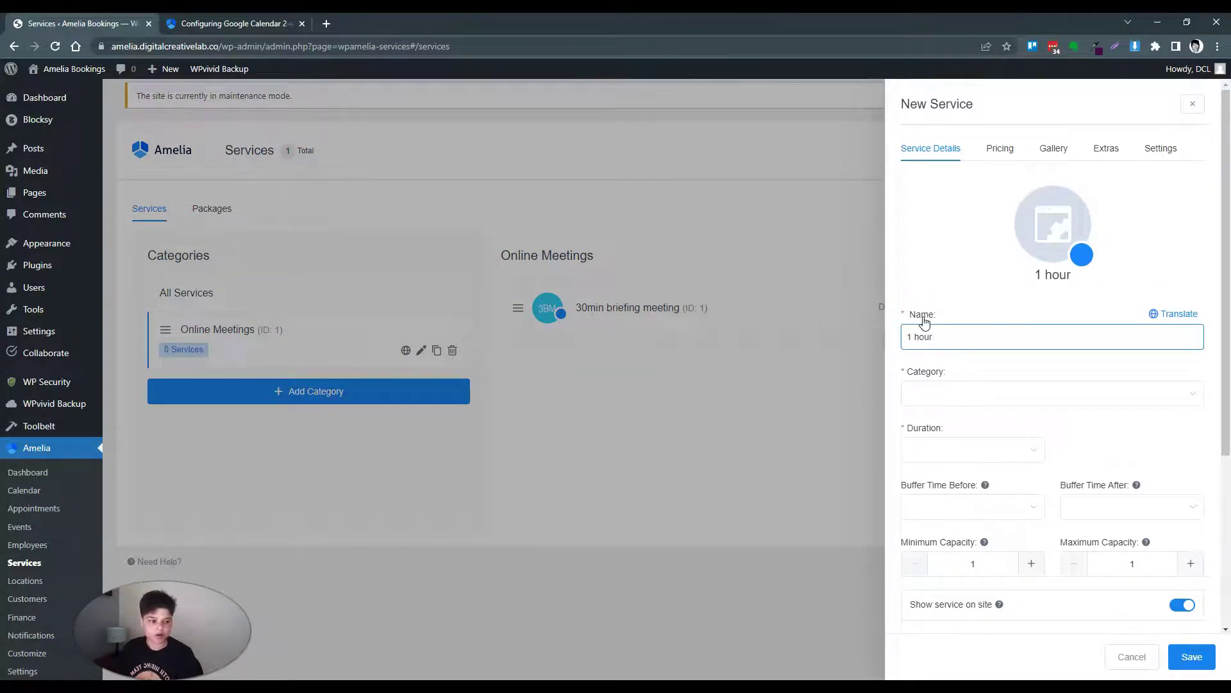
pyautogui.write(' meeting')
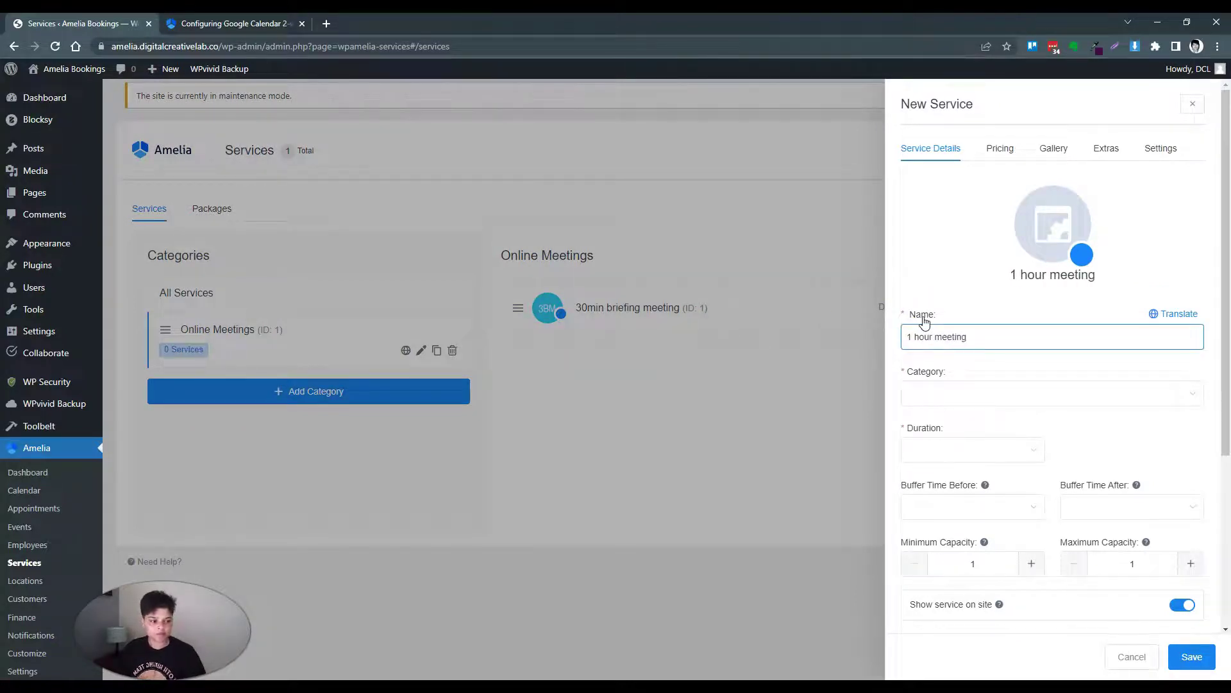
pyautogui.press('BackSpace')
pyautogui.press('BackSpace')
pyautogui.press('BackSpace')
pyautogui.press('BackSpace')
pyautogui.press('BackSpace')
pyautogui.press('BackSpace')
pyautogui.press('BackSpace')
pyautogui.write('consu')
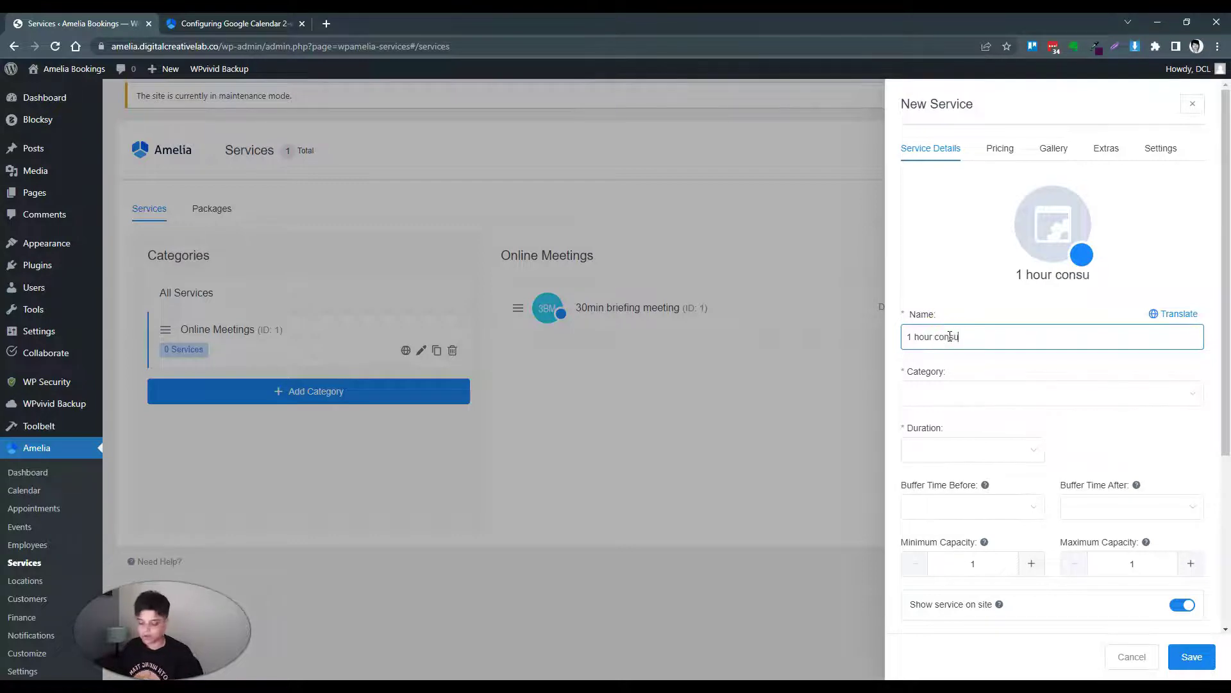
pyautogui.write('ltation')
pyautogui.press('Tab')
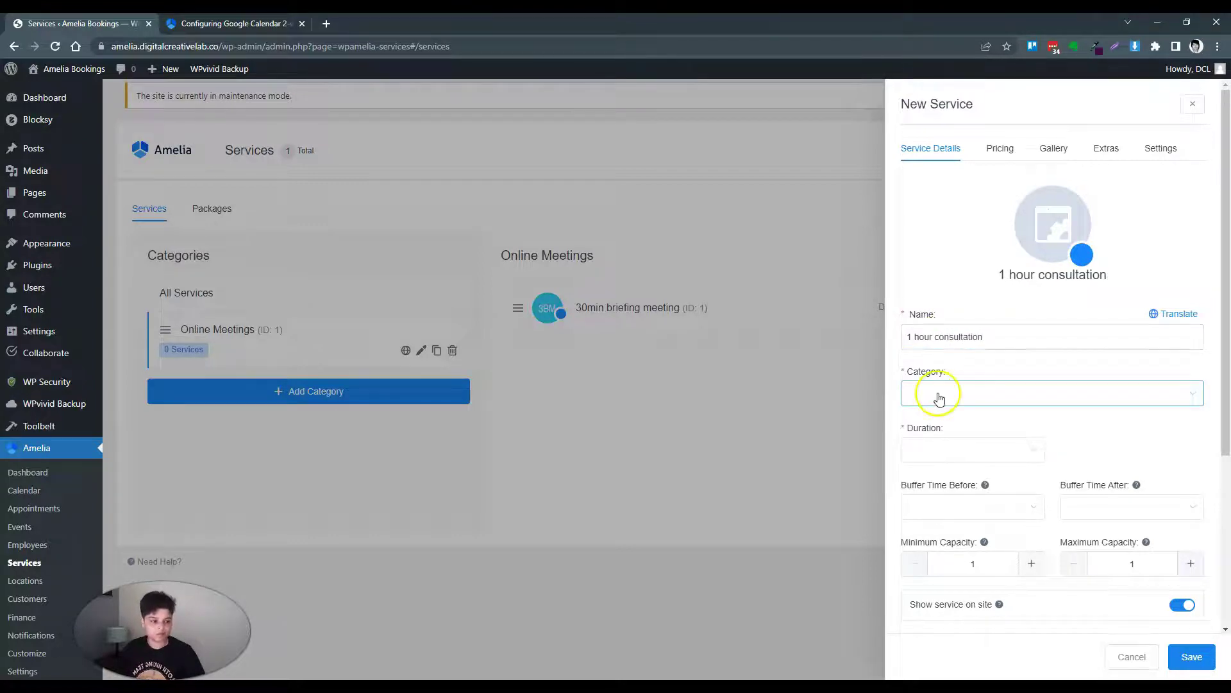
pyautogui.click(938, 395)
pyautogui.click(936, 426)
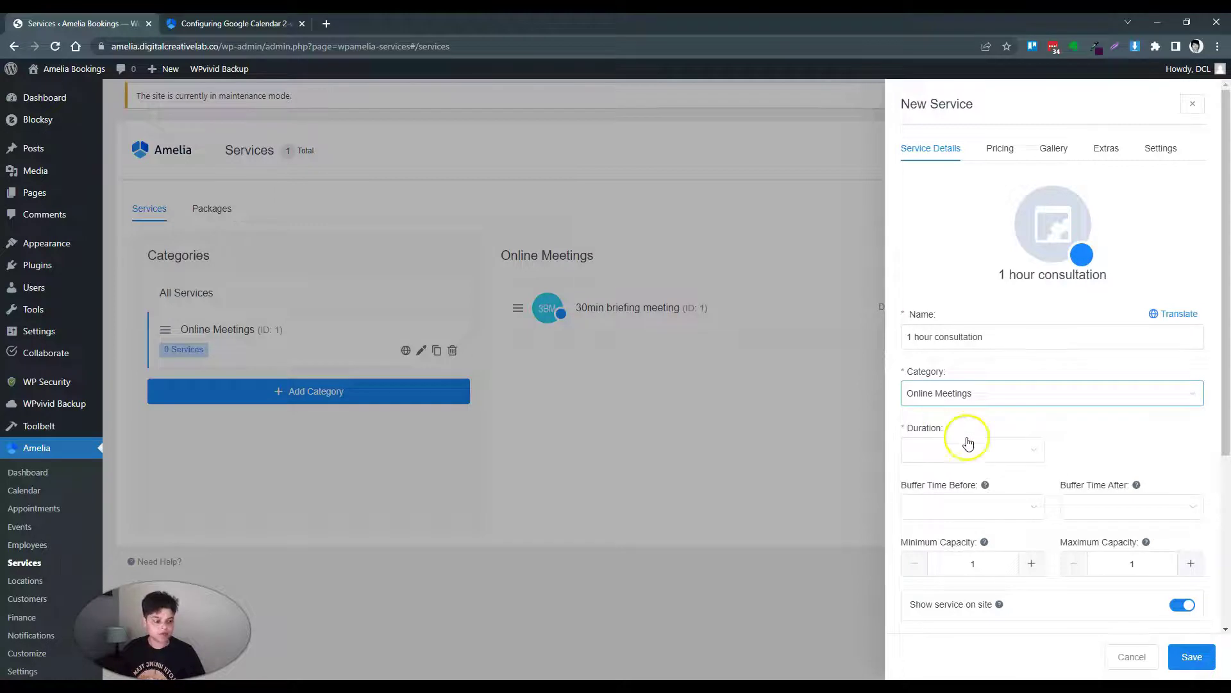
pyautogui.click(978, 457)
pyautogui.click(937, 499)
# Step: Add 30min buffer time before and after, and raise maximum capacity by one
pyautogui.click(1024, 511)
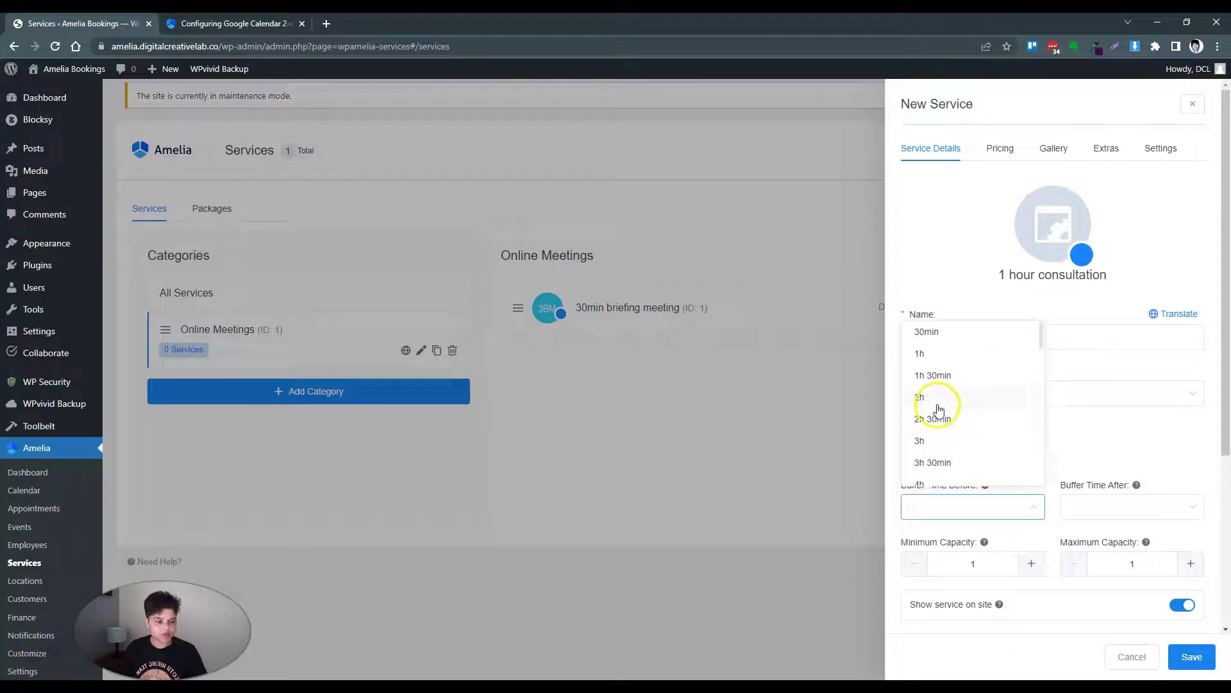
pyautogui.click(939, 336)
pyautogui.click(1113, 506)
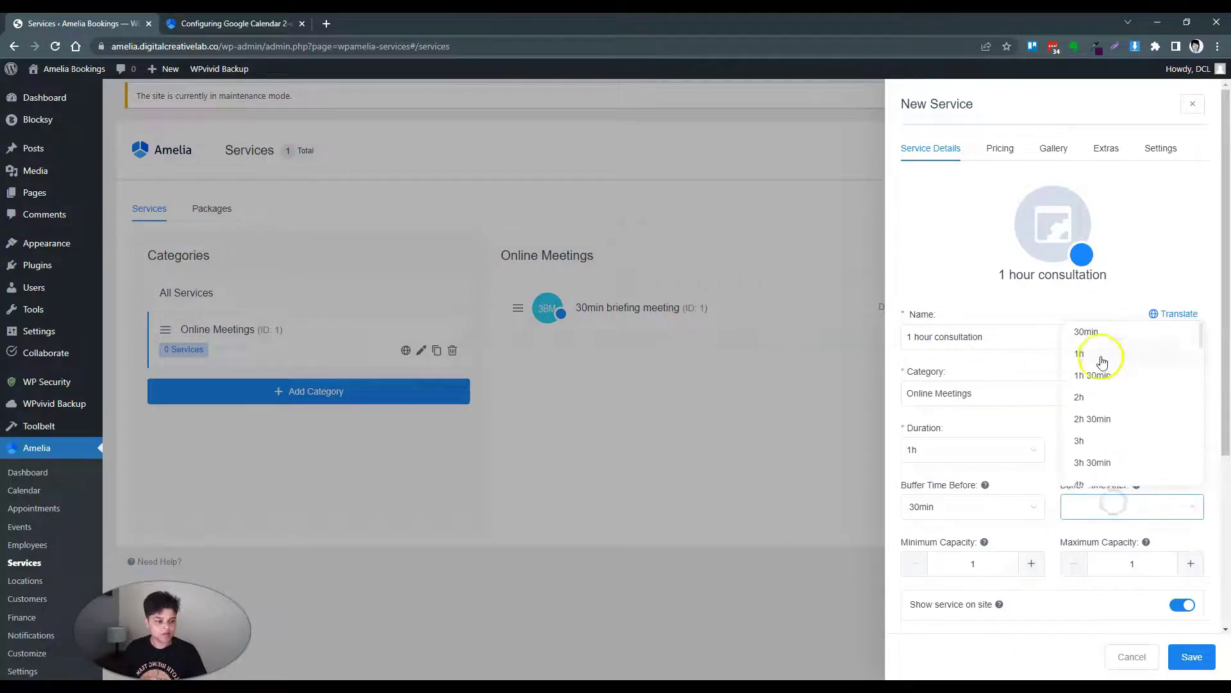
pyautogui.click(1091, 335)
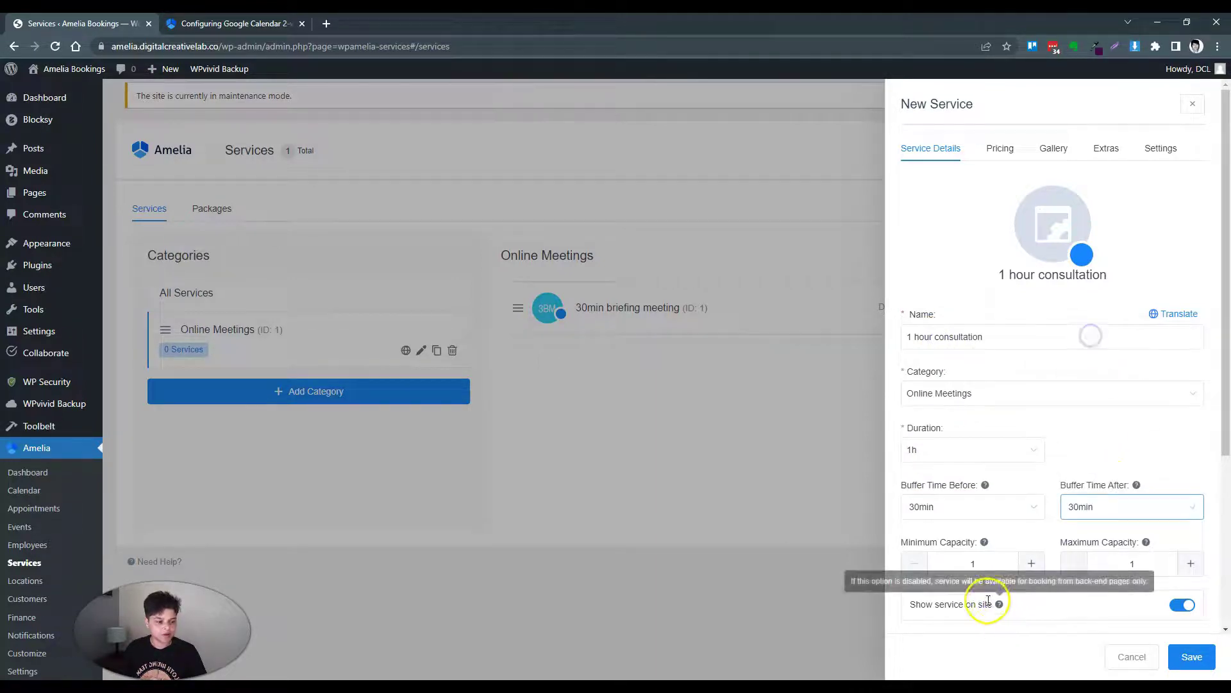
pyautogui.click(1189, 564)
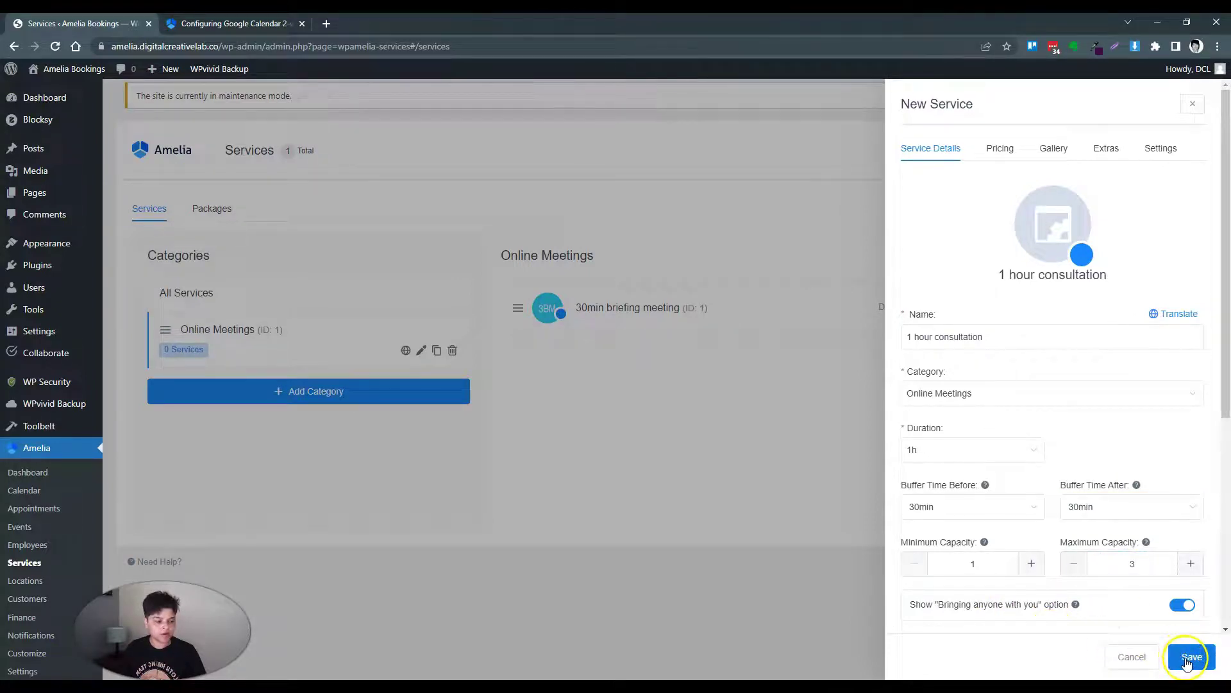
# Step: Set the service price to 500
pyautogui.click(999, 149)
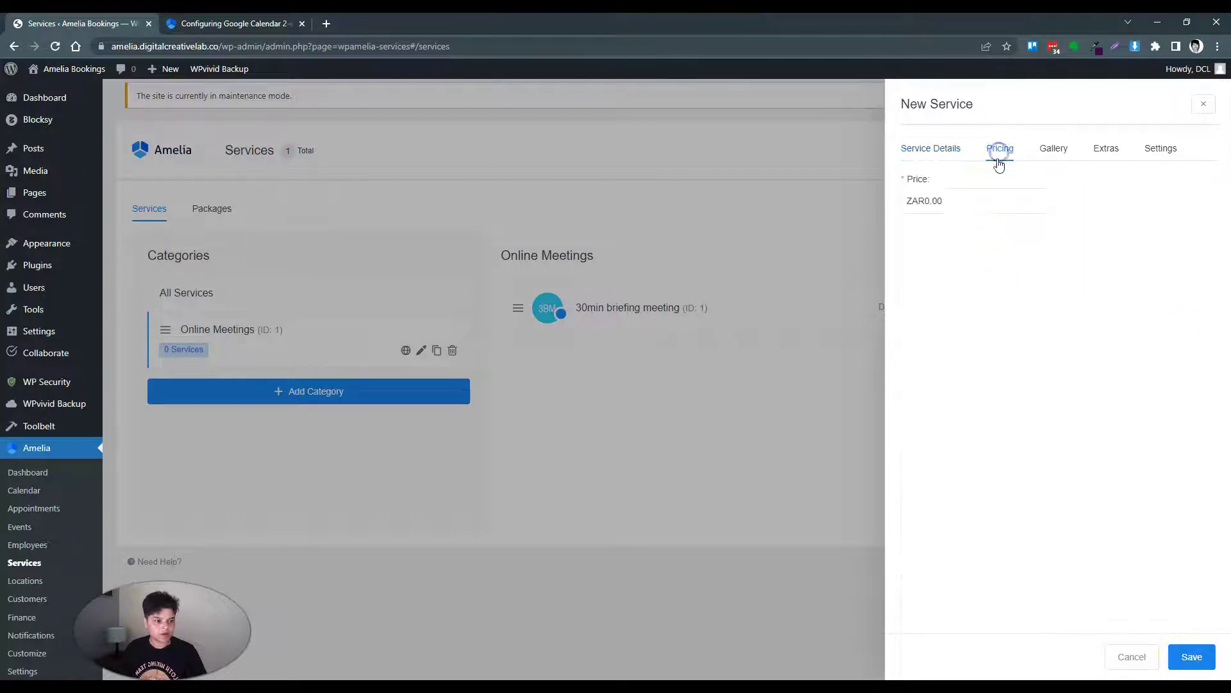
pyautogui.click(967, 201)
pyautogui.click(937, 201)
pyautogui.write('500')
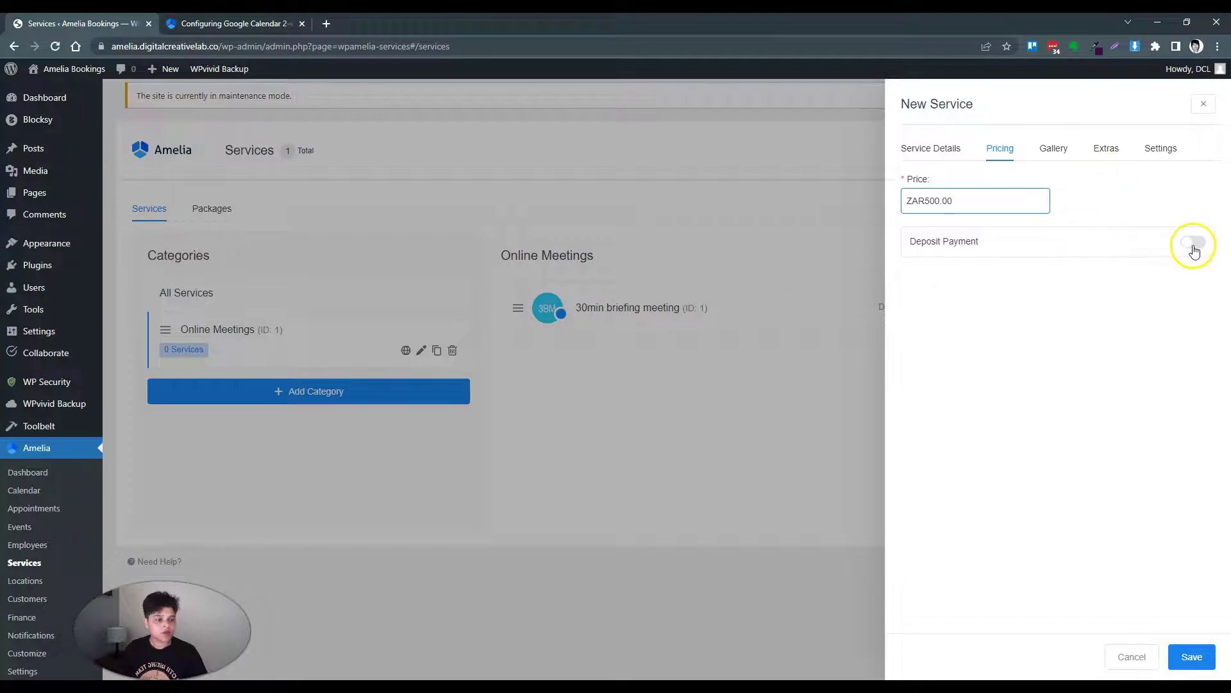
# Step: Add a 'Video tutorial' extra lasting 1h priced at ZAR500.00 and save it
pyautogui.click(1048, 153)
pyautogui.click(1107, 154)
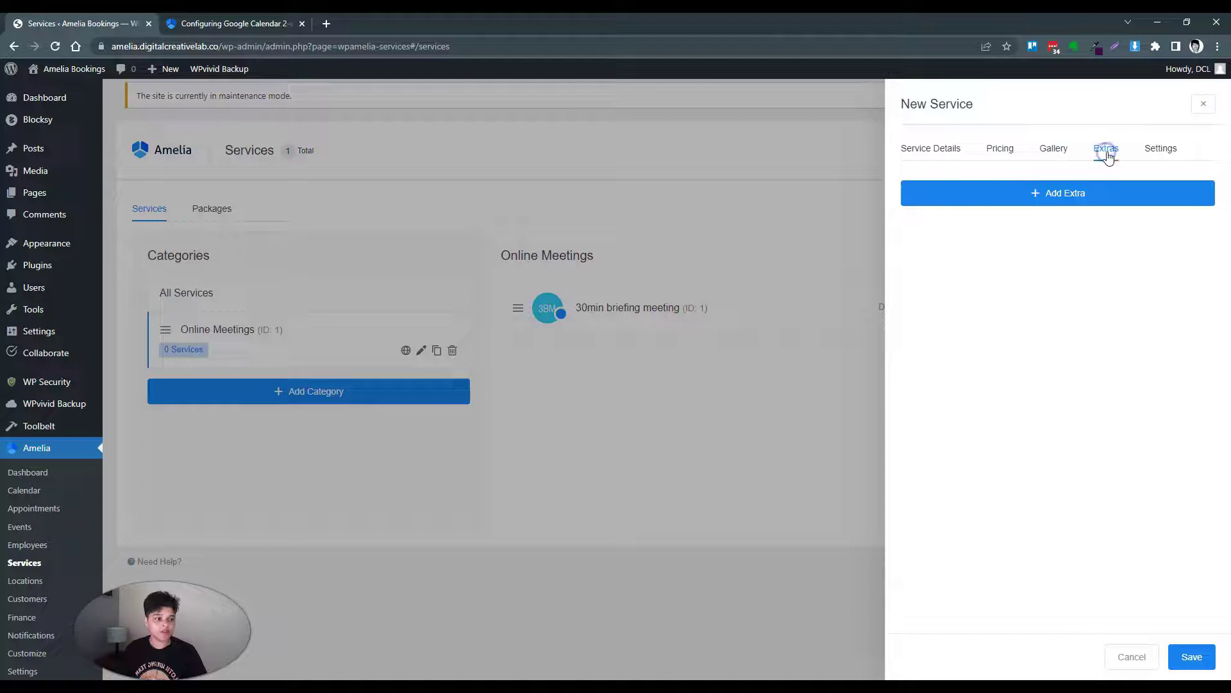
pyautogui.click(1091, 195)
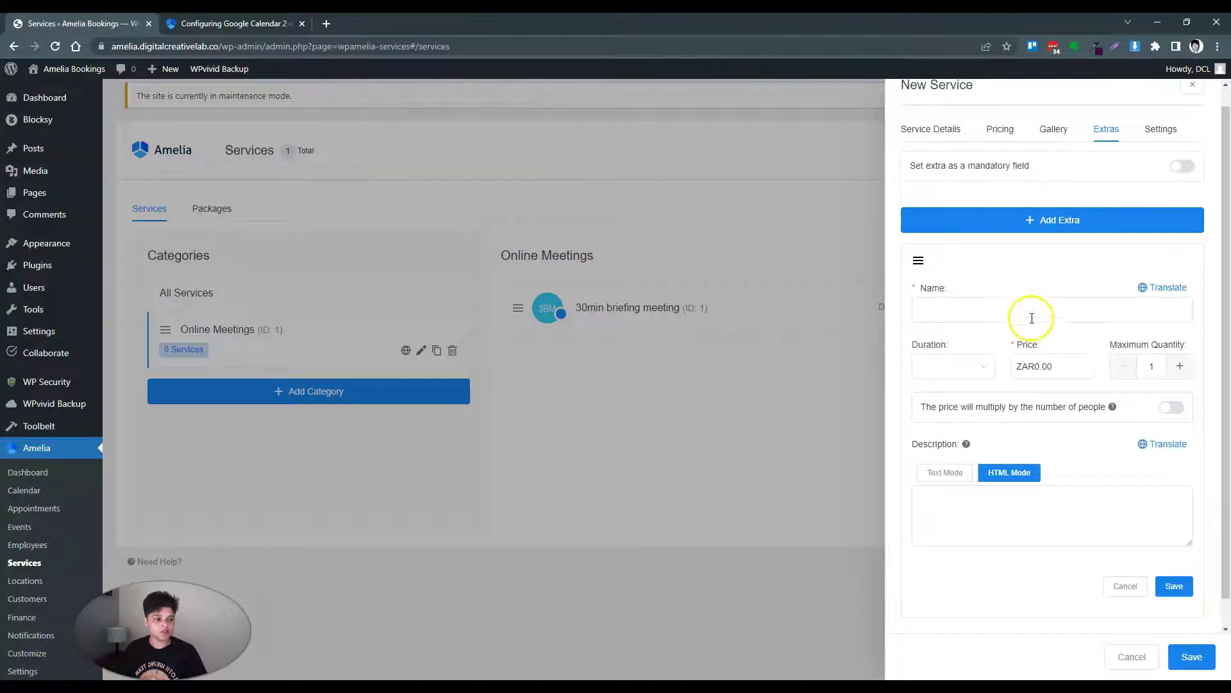
pyautogui.click(1006, 323)
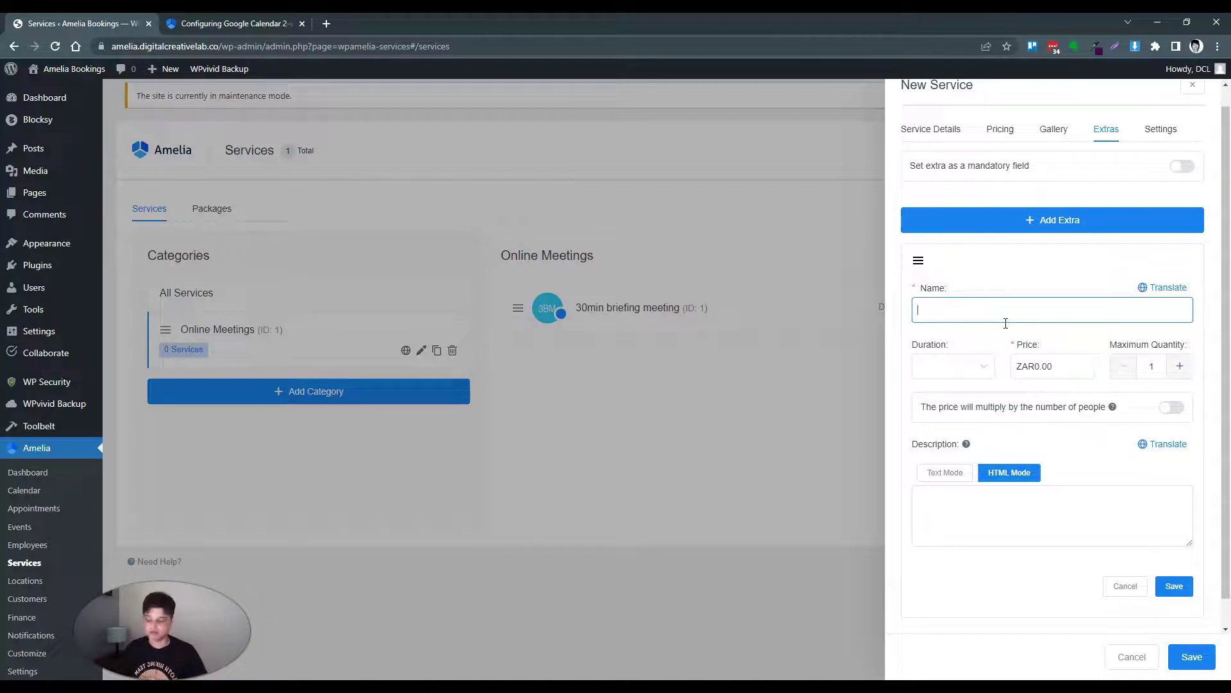
pyautogui.write('Video tutorial')
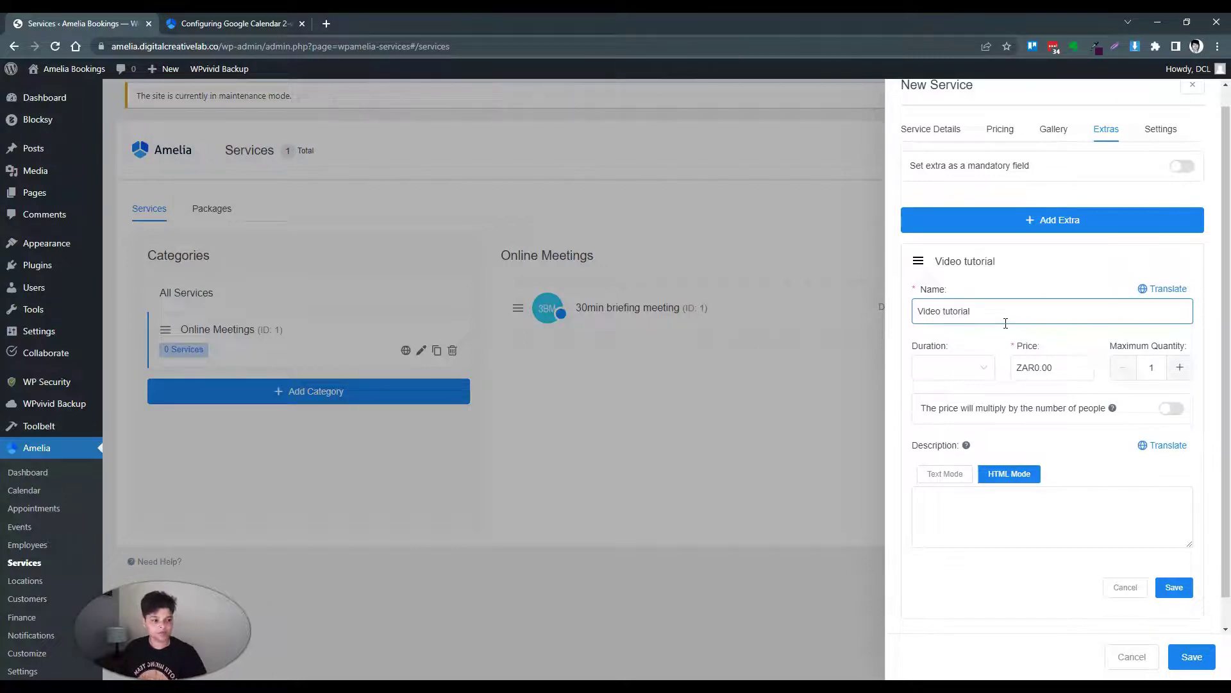
pyautogui.click(980, 368)
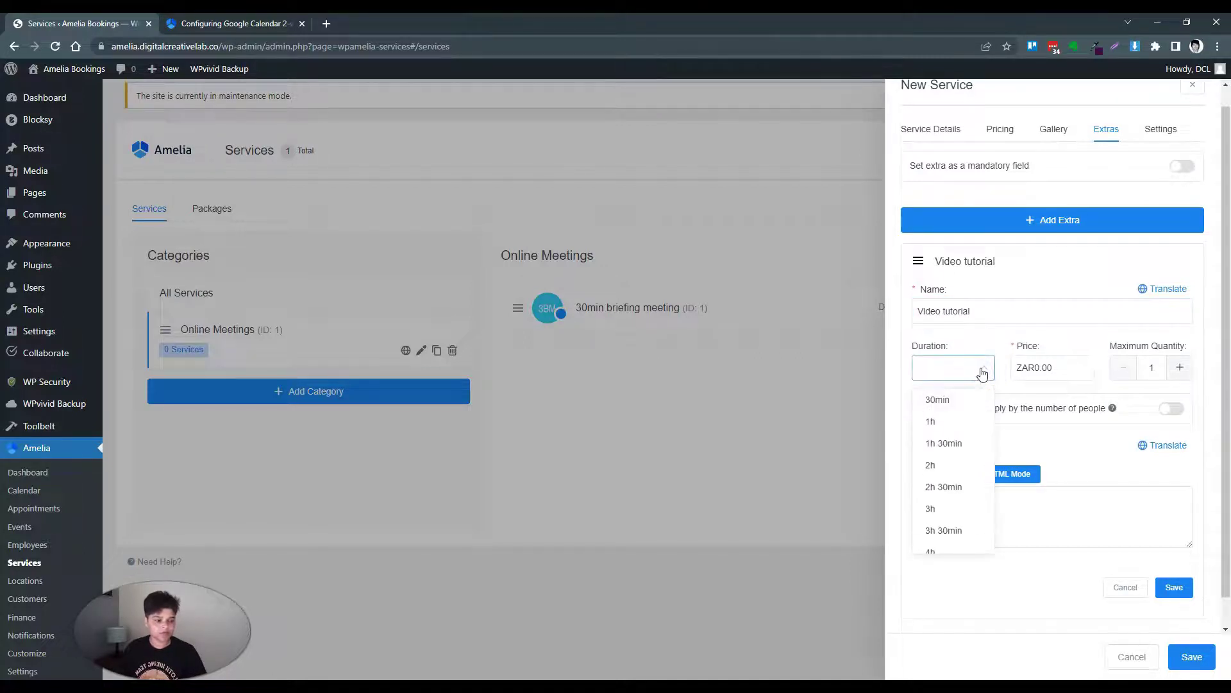
pyautogui.click(947, 422)
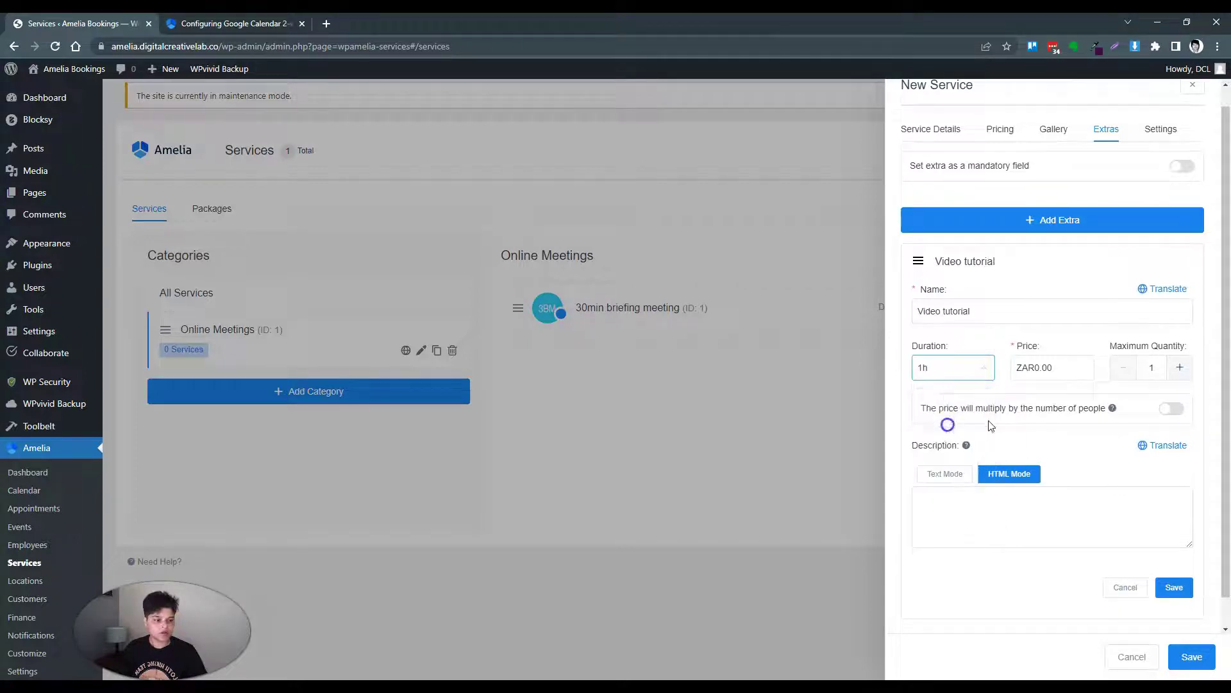
pyautogui.click(960, 368)
pyautogui.click(961, 367)
pyautogui.click(1031, 367)
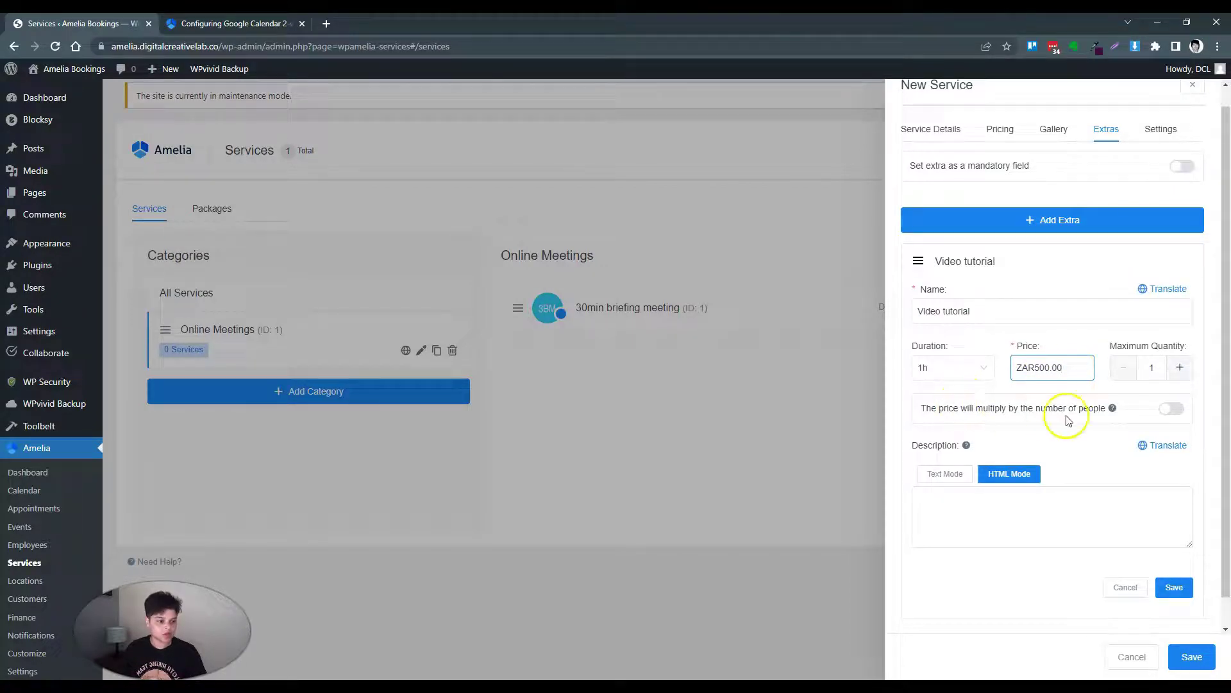
pyautogui.click(1177, 588)
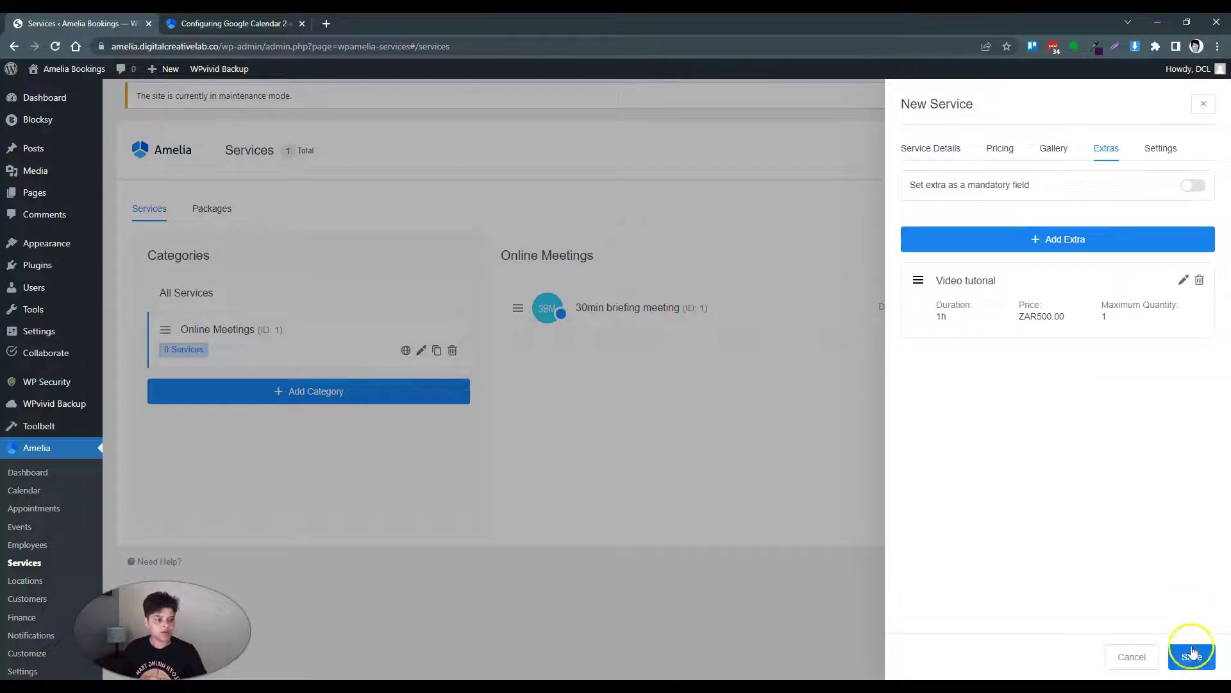
# Step: Review the service's payment, integrations and general settings, then save the 1 hour consultation service
pyautogui.click(1159, 148)
pyautogui.click(937, 233)
pyautogui.click(955, 366)
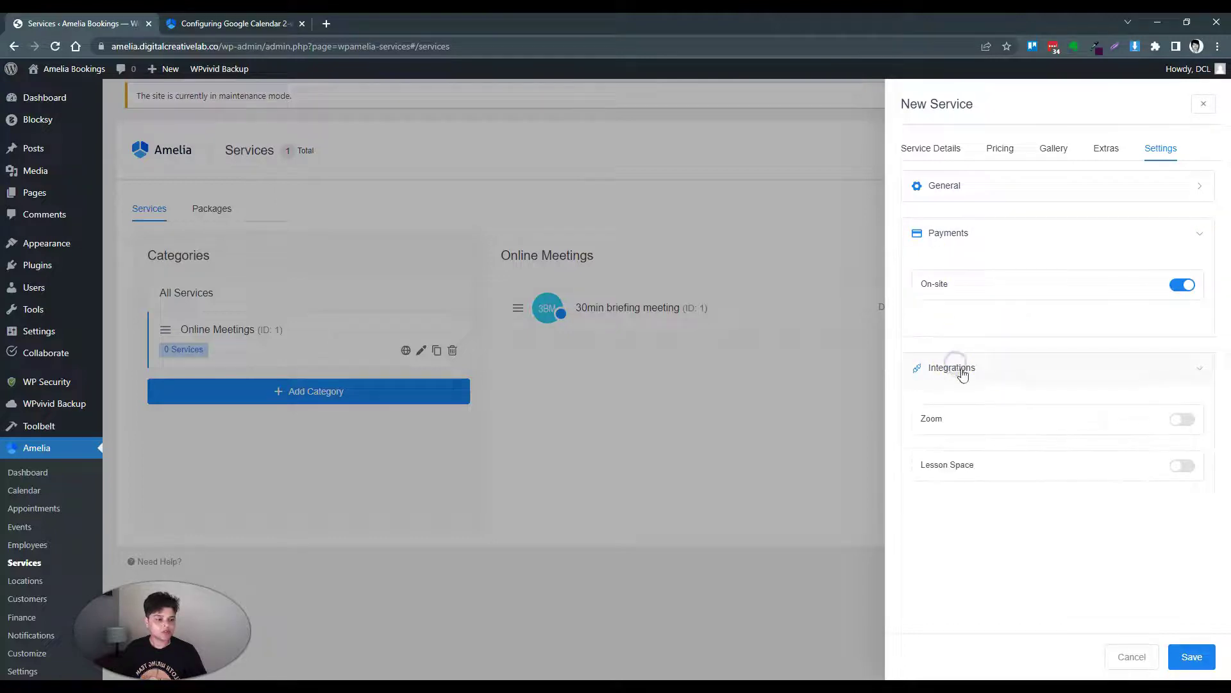
pyautogui.click(943, 187)
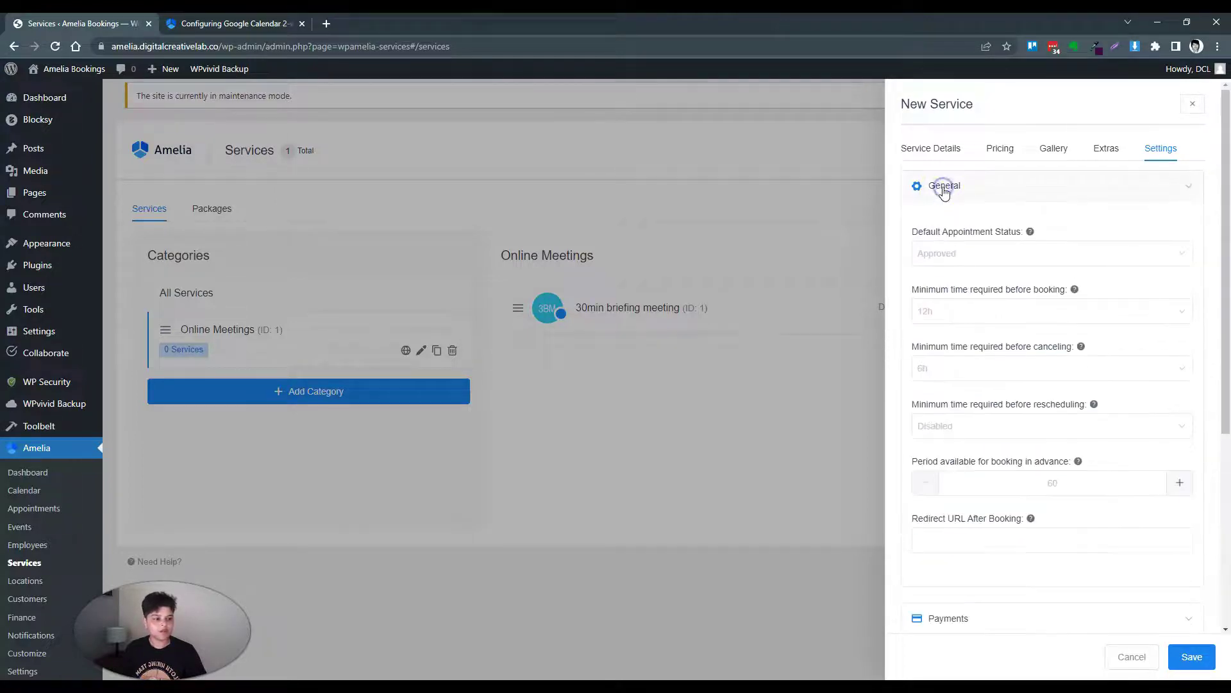
pyautogui.click(1193, 656)
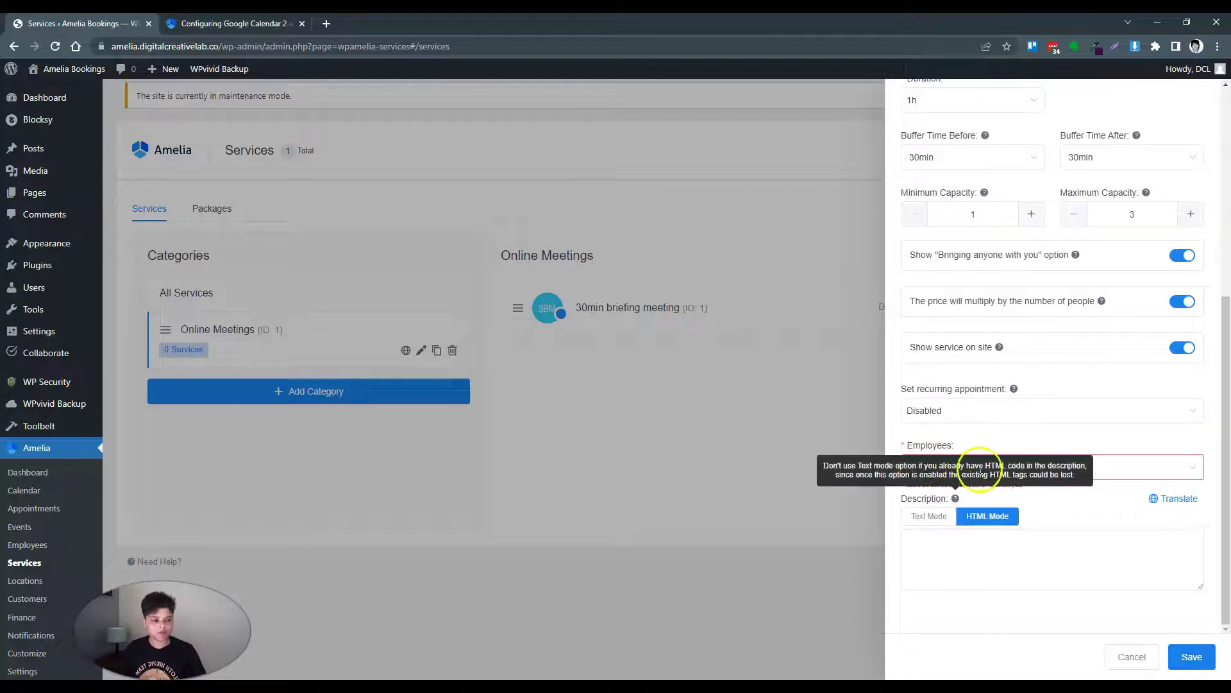
# Step: Assign the employee to the 1 hour consultation service and save it again
pyautogui.click(1109, 461)
pyautogui.click(937, 499)
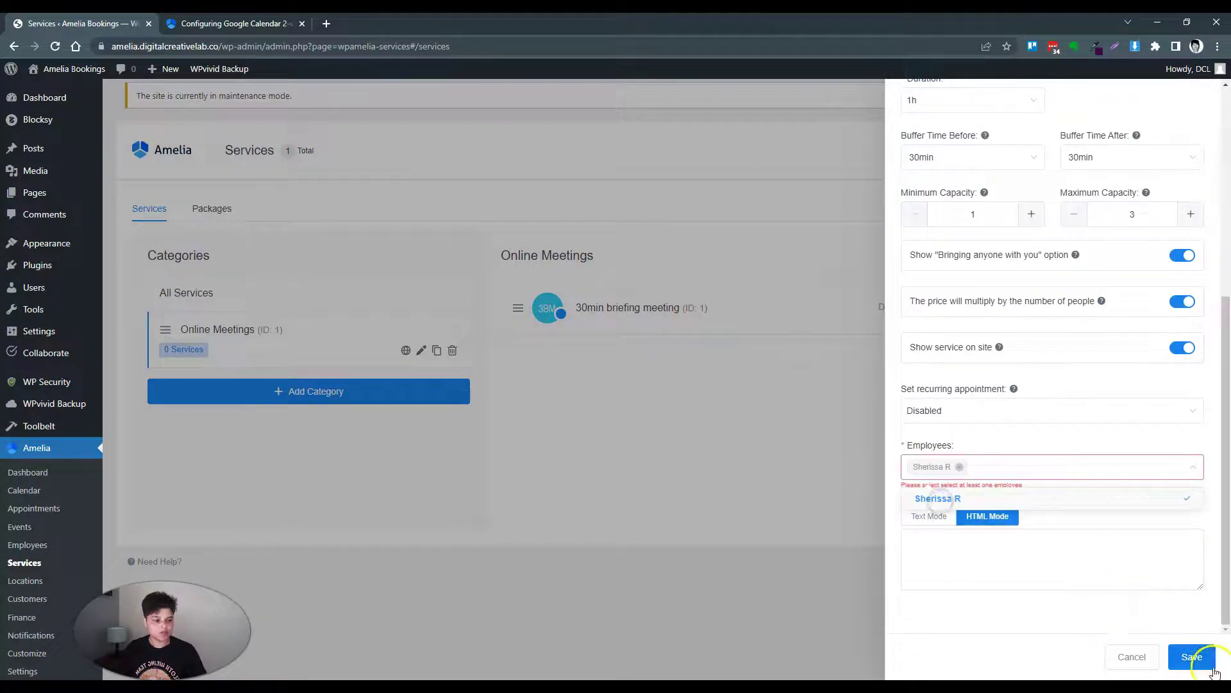
pyautogui.click(1198, 656)
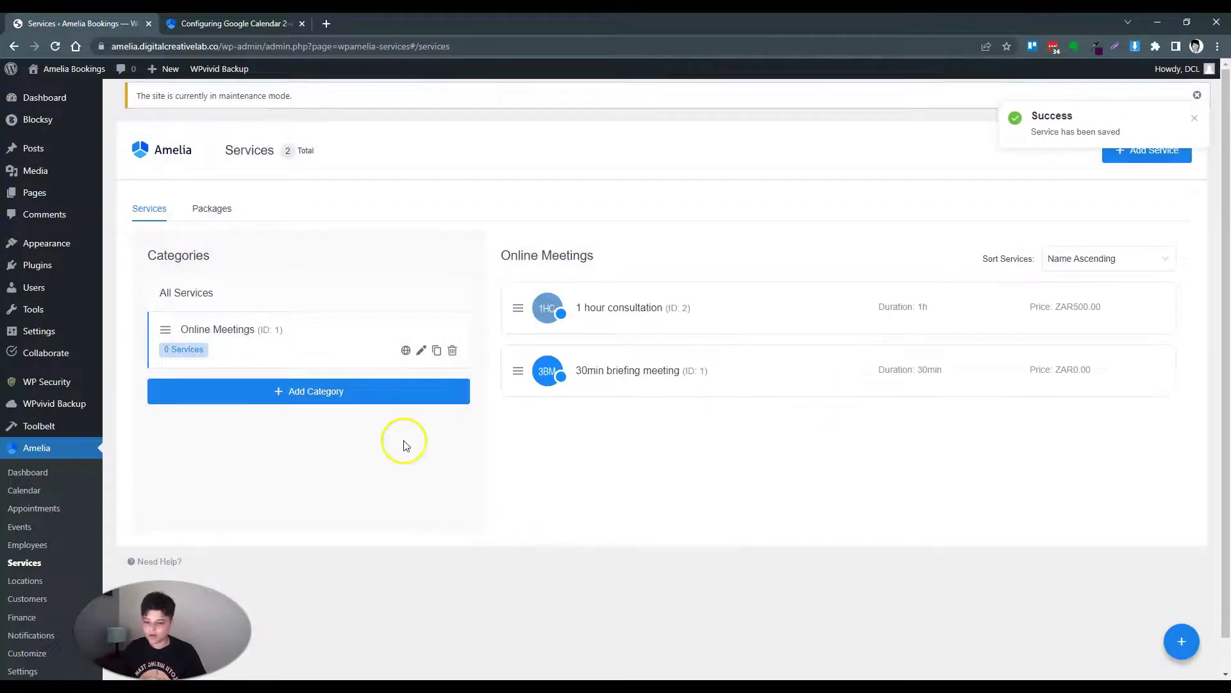
pyautogui.scroll(-1, 404, 441)
pyautogui.click(40, 544)
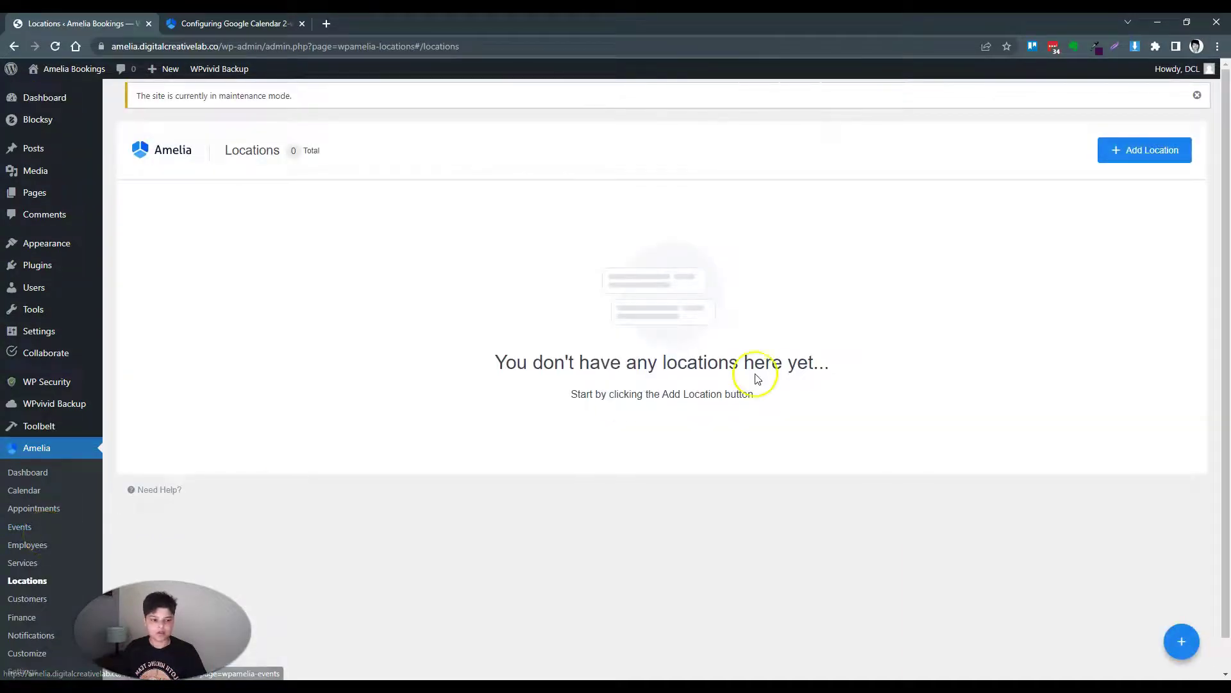
# Step: Start a new location, cancel it so Locations stays empty, then go to Customize
pyautogui.click(1118, 151)
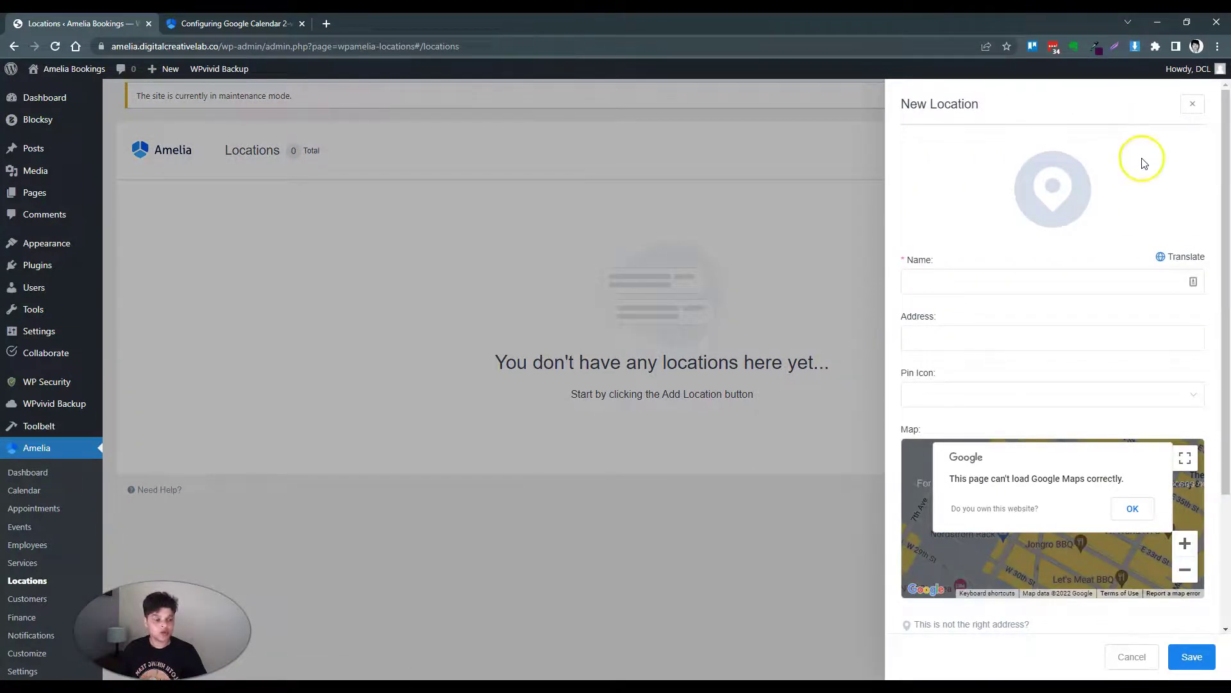
pyautogui.click(1128, 659)
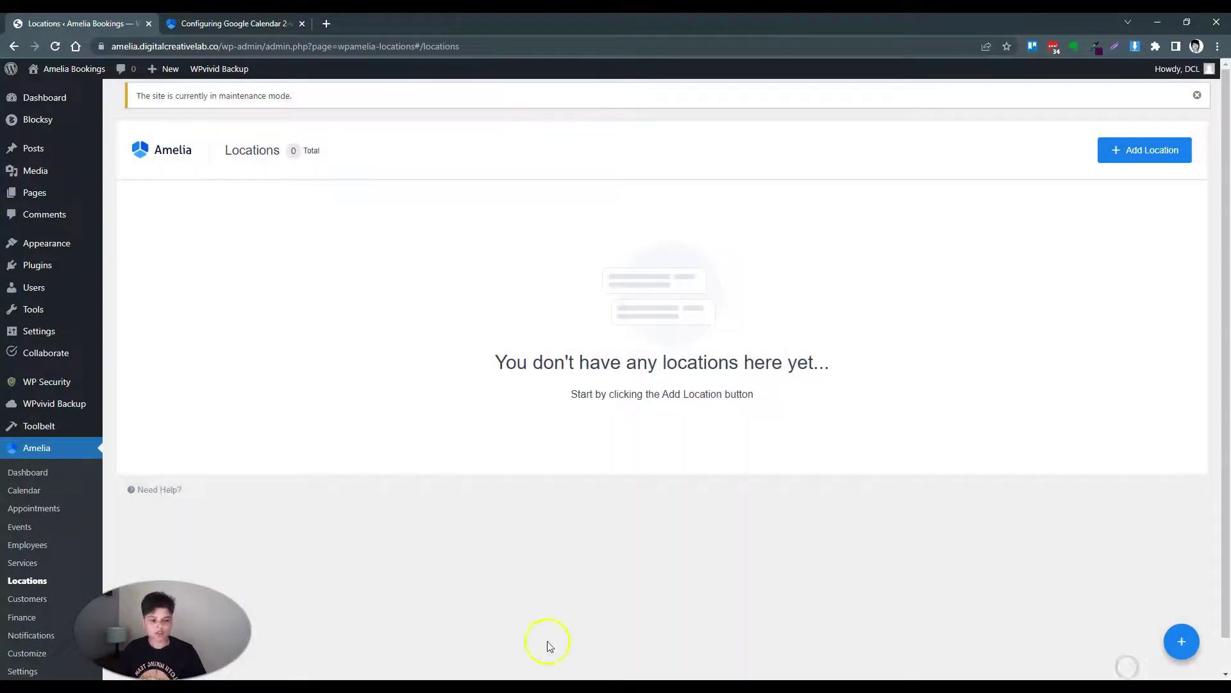
pyautogui.scroll(-1, 289, 523)
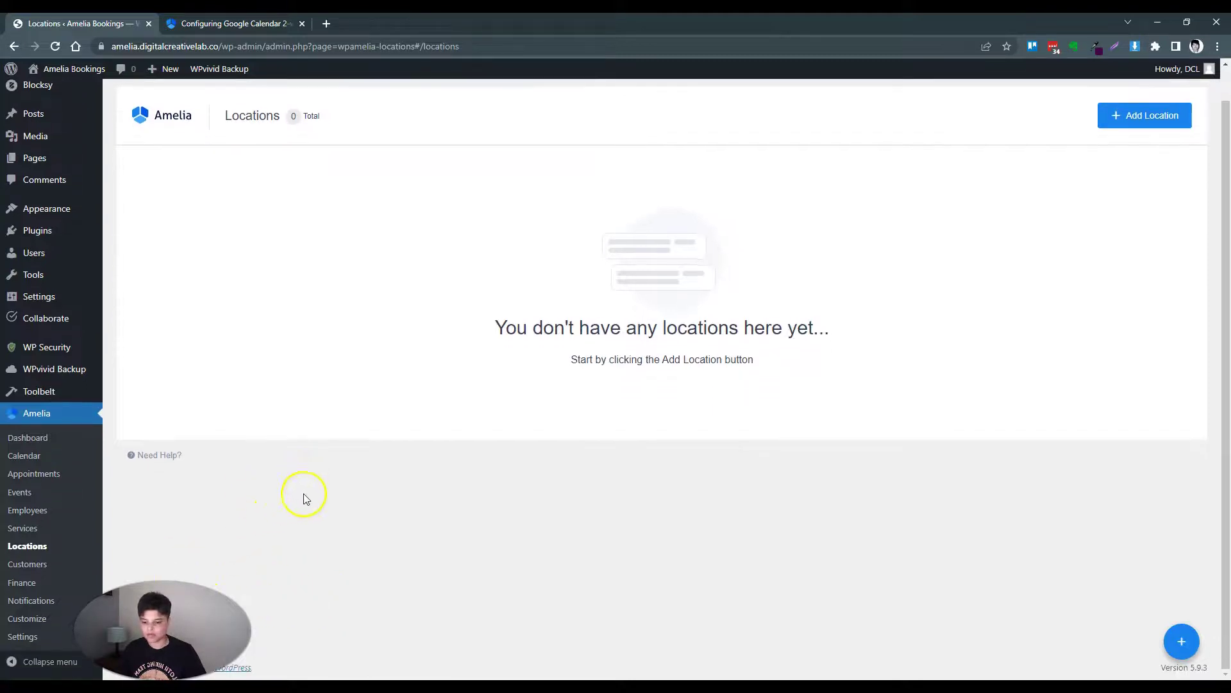
pyautogui.click(24, 619)
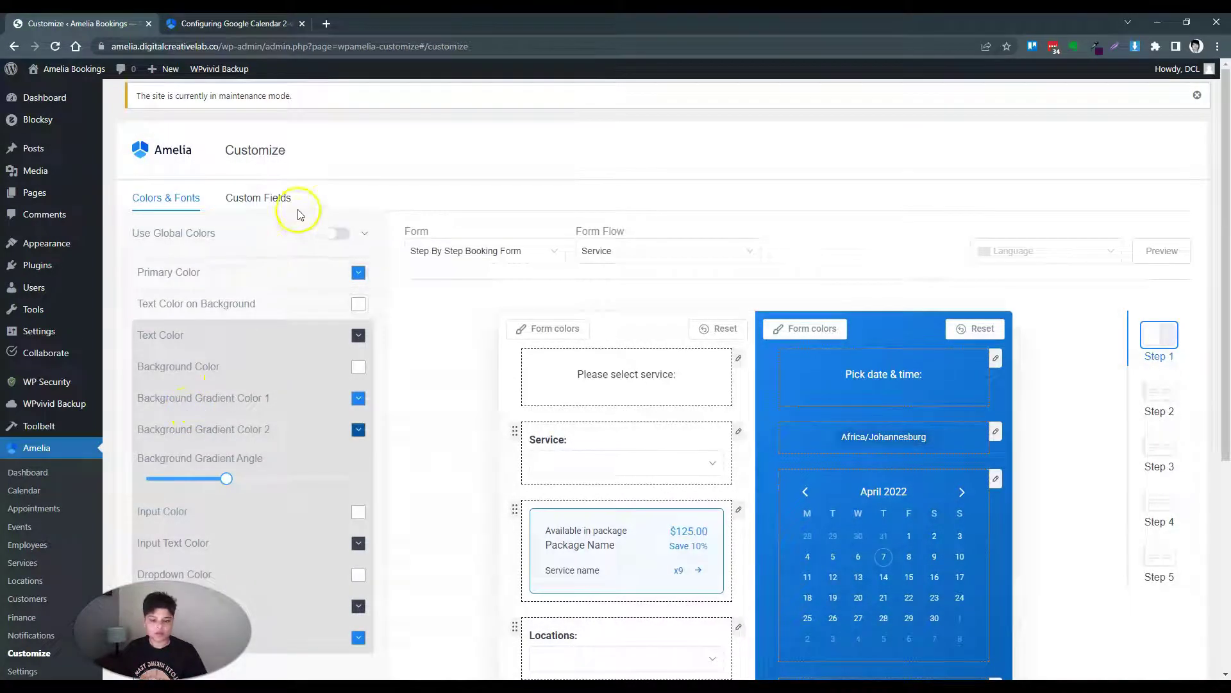
# Step: Inspect the Form and Form Flow dropdowns without changing them
pyautogui.click(533, 254)
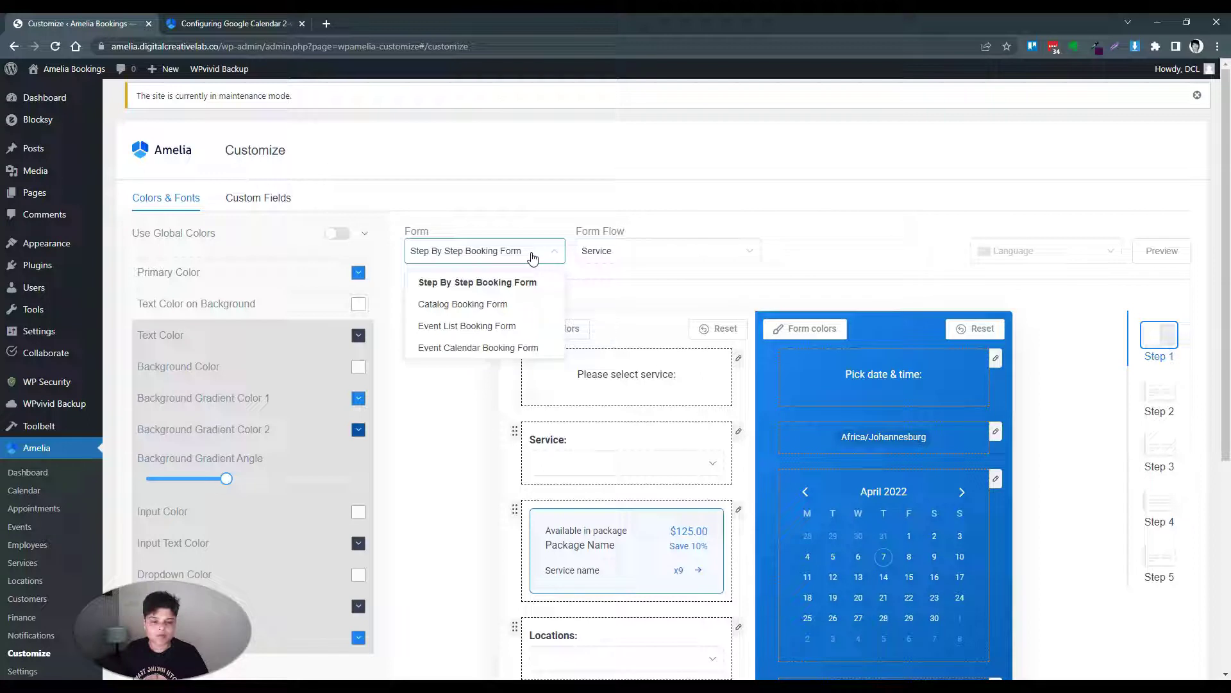
pyautogui.click(531, 255)
pyautogui.click(587, 252)
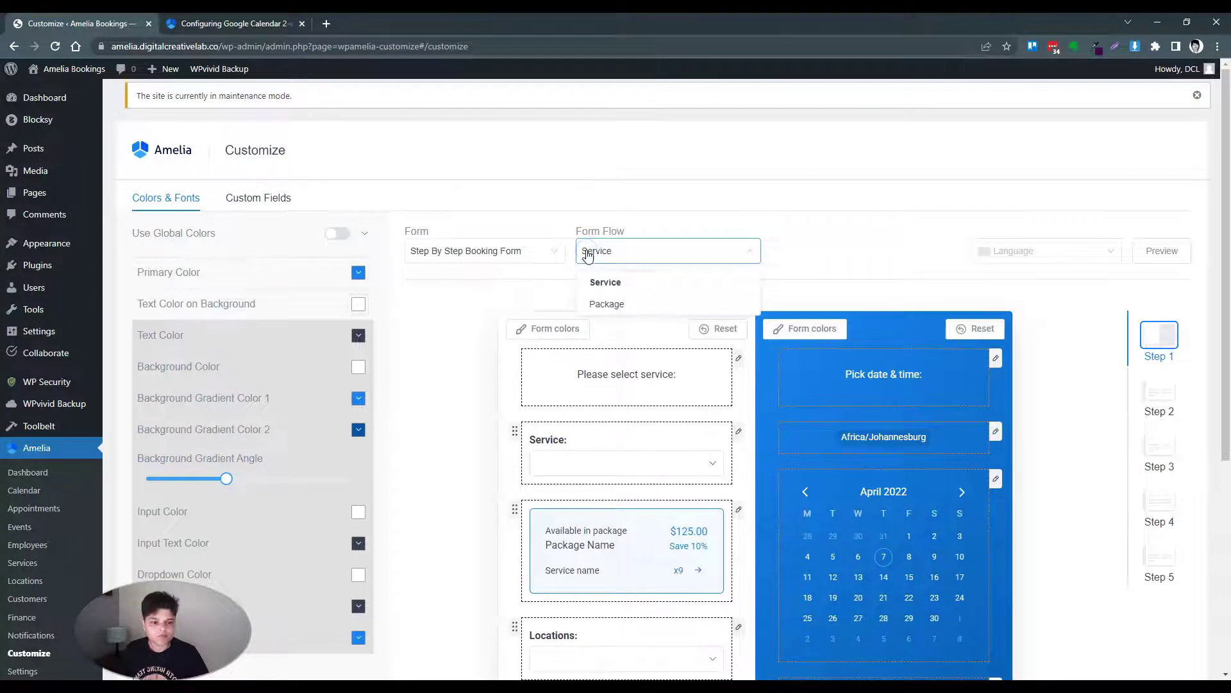
pyautogui.click(588, 255)
# Step: Set the booking form font to Montserrat and save the customization
pyautogui.scroll(-2, 448, 311)
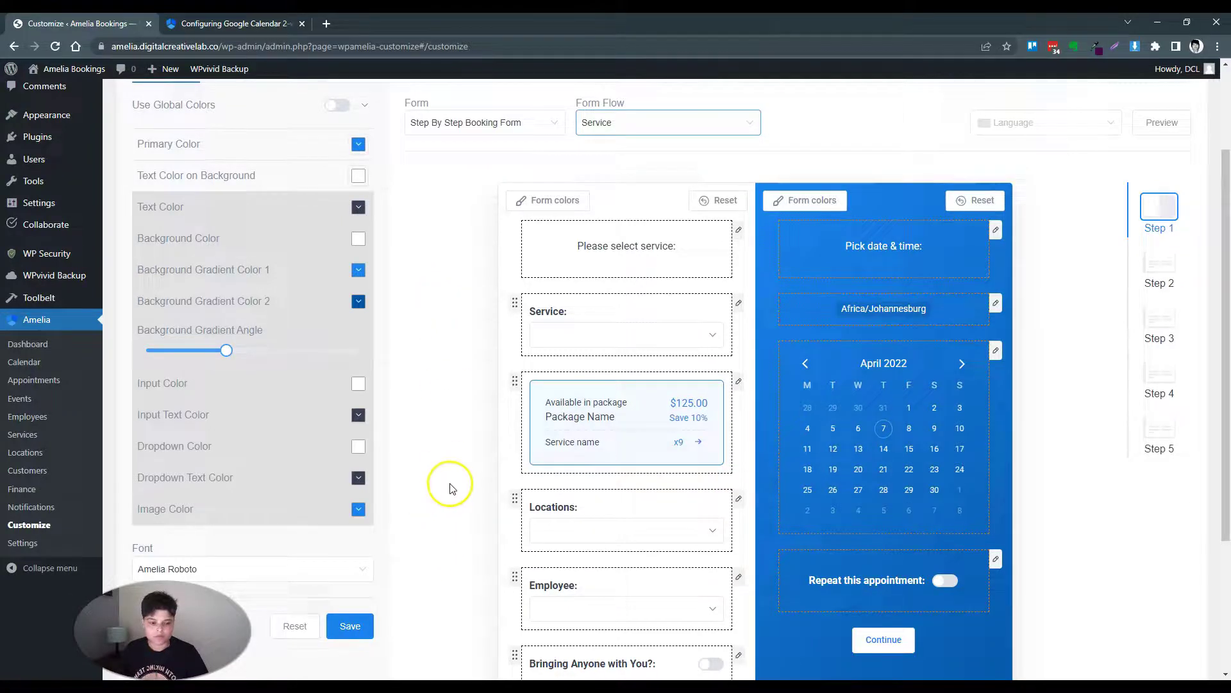
pyautogui.scroll(-2, 445, 486)
pyautogui.click(296, 440)
pyautogui.click(249, 444)
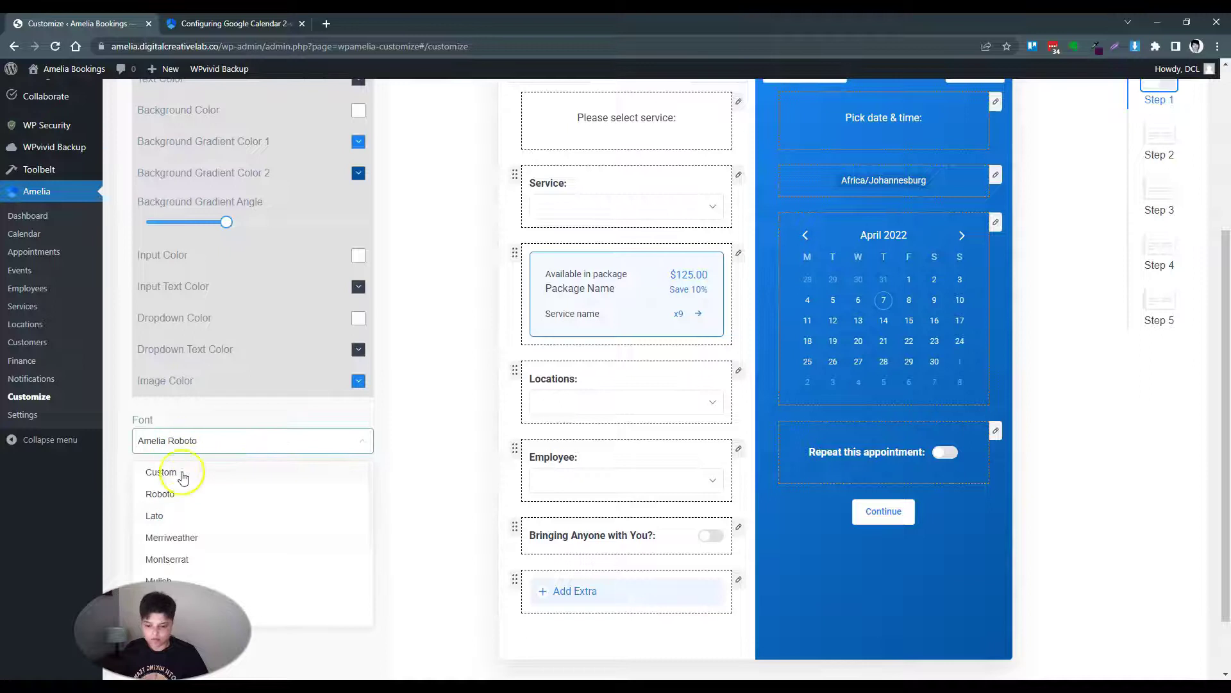
pyautogui.click(183, 560)
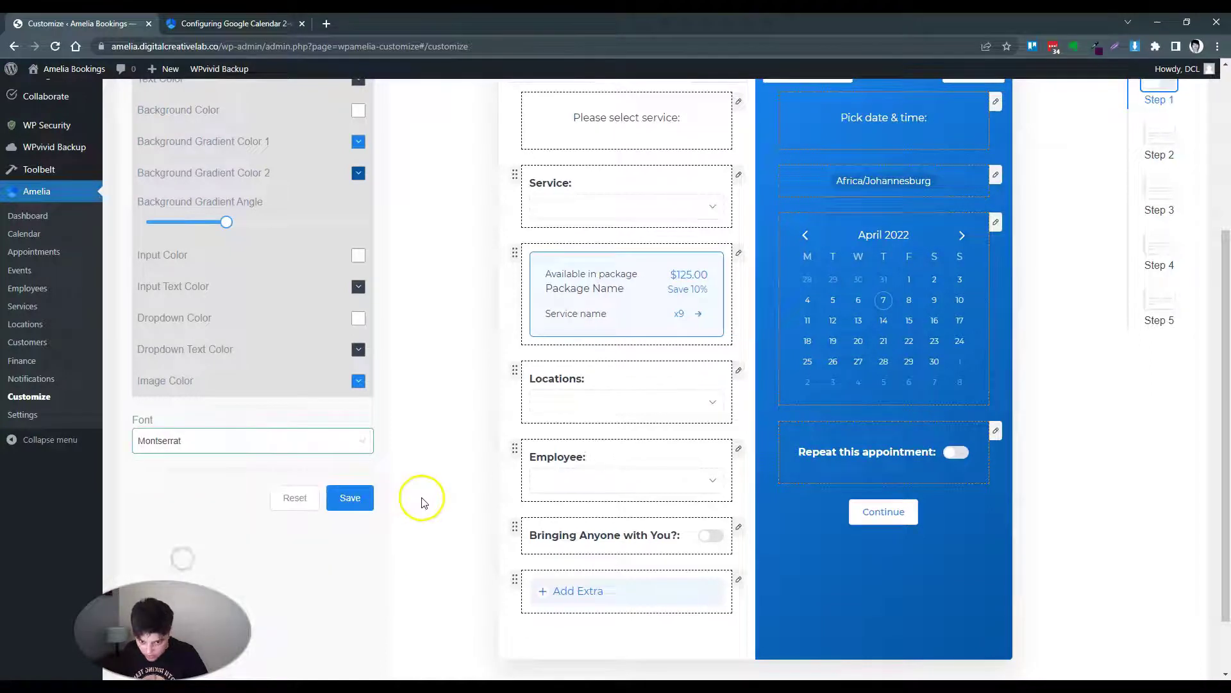
pyautogui.click(366, 500)
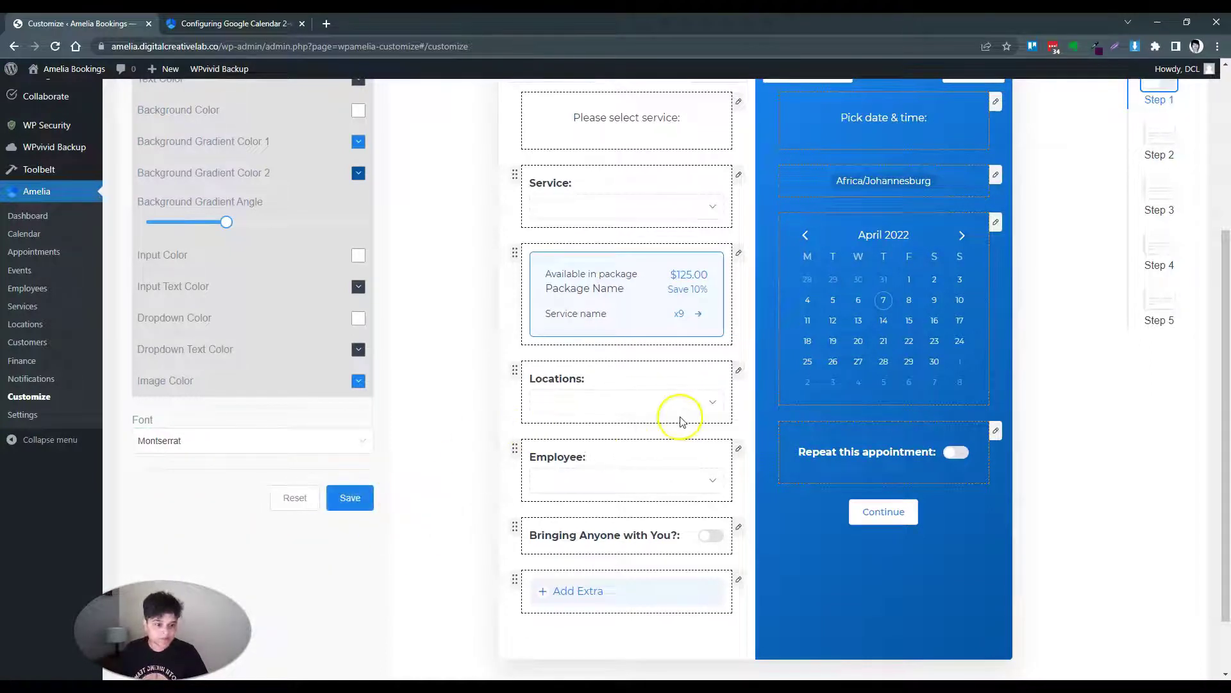
pyautogui.scroll(4, 684, 422)
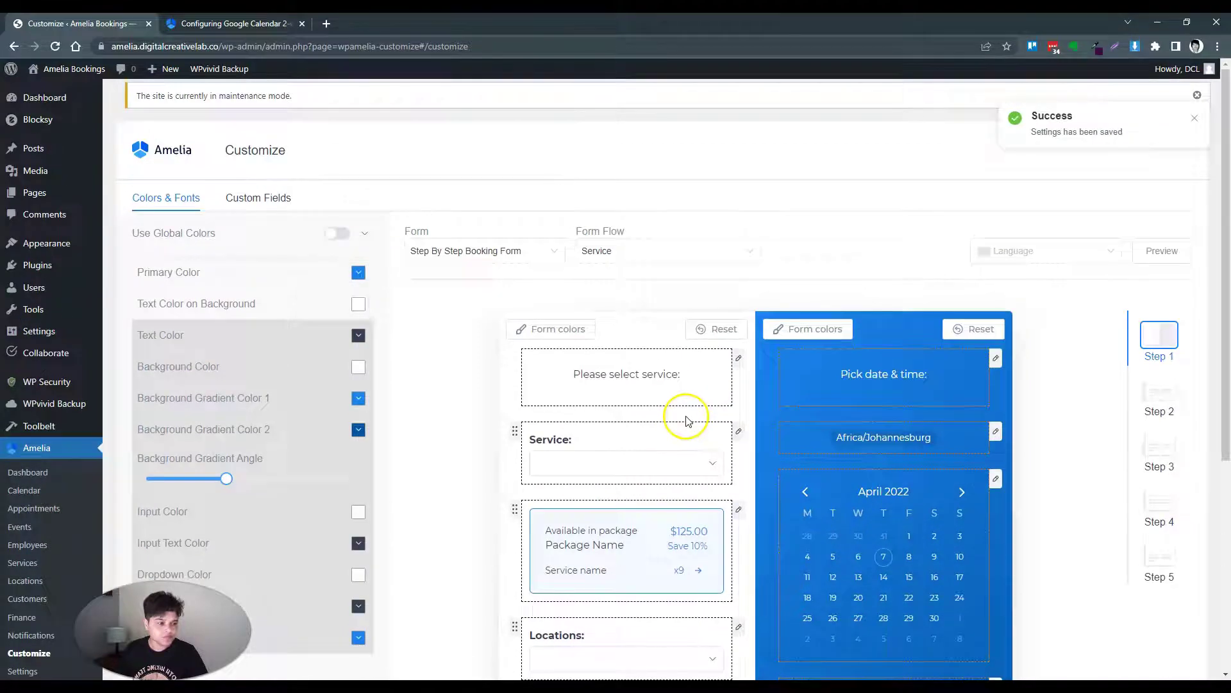
# Step: Switch the preview to the Catalog Booking Form with the Catalog Service flow
pyautogui.click(516, 255)
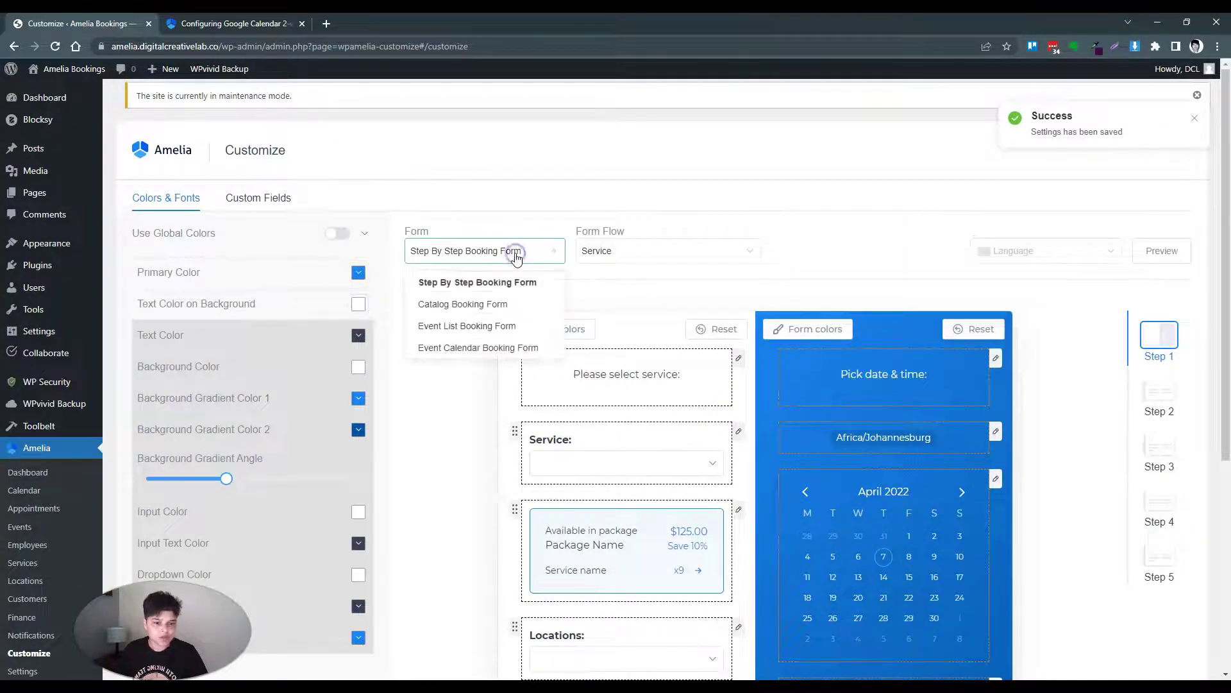
pyautogui.click(495, 302)
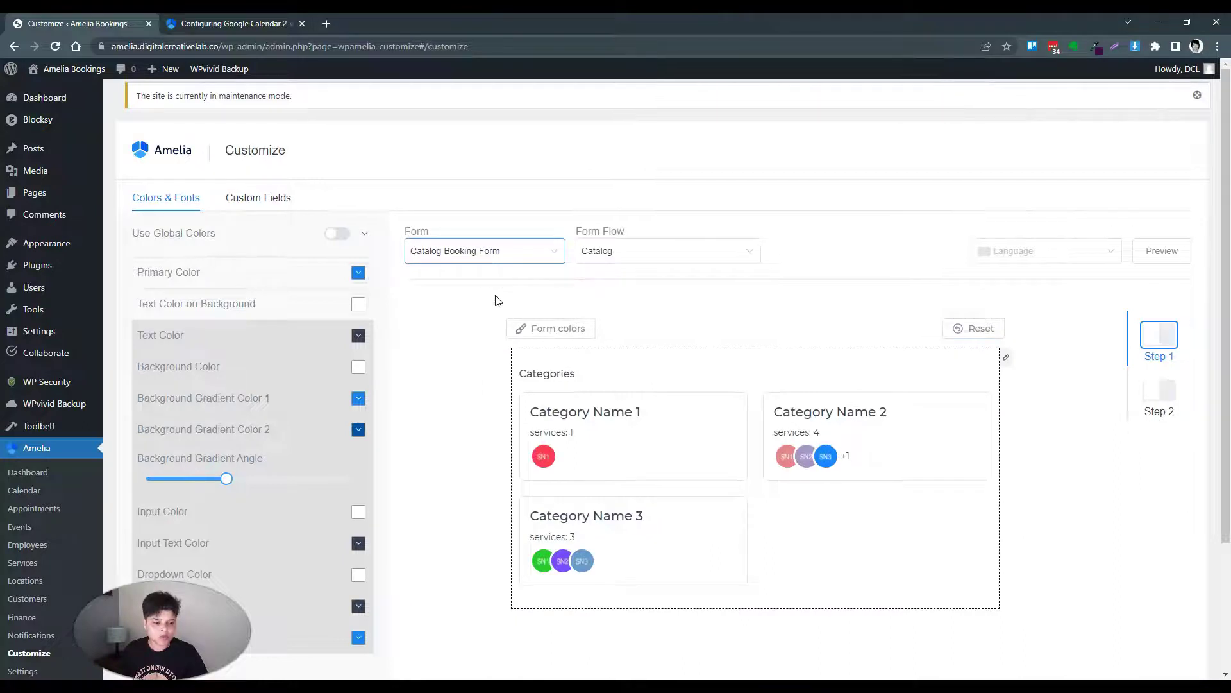
pyautogui.click(555, 418)
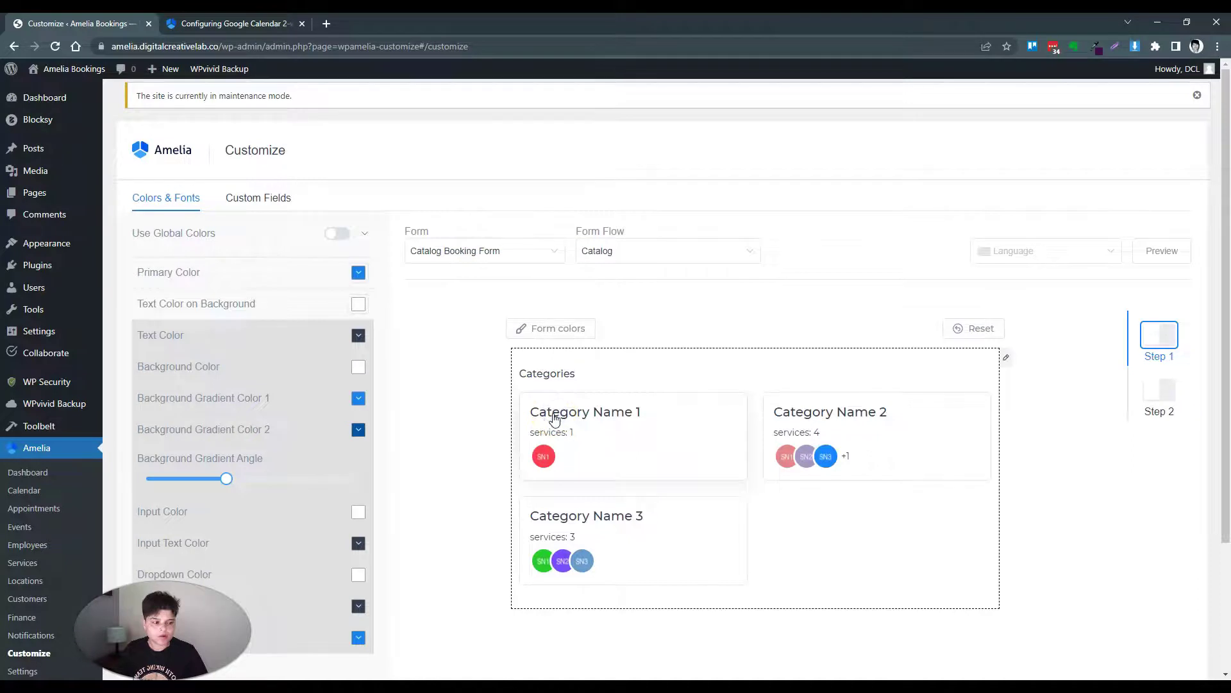
pyautogui.click(602, 253)
pyautogui.click(608, 307)
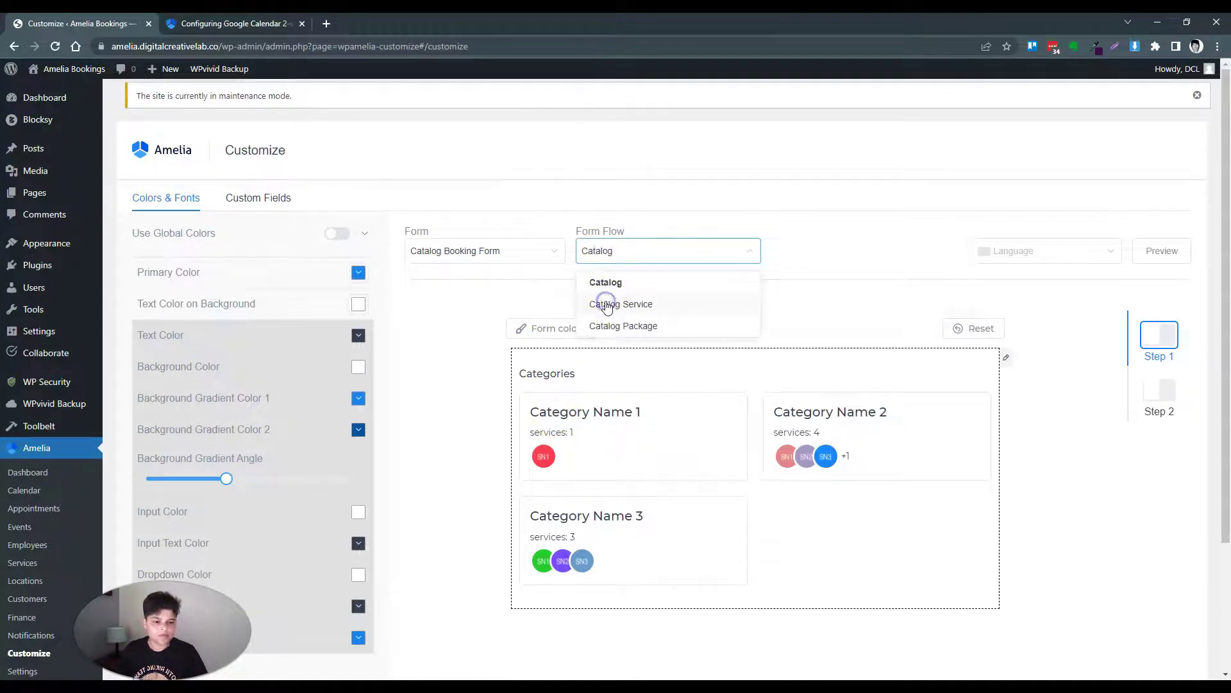
# Step: Preview the catalog form's Step 2 service page, scrolling through price, description and employees
pyautogui.scroll(-6, 673, 311)
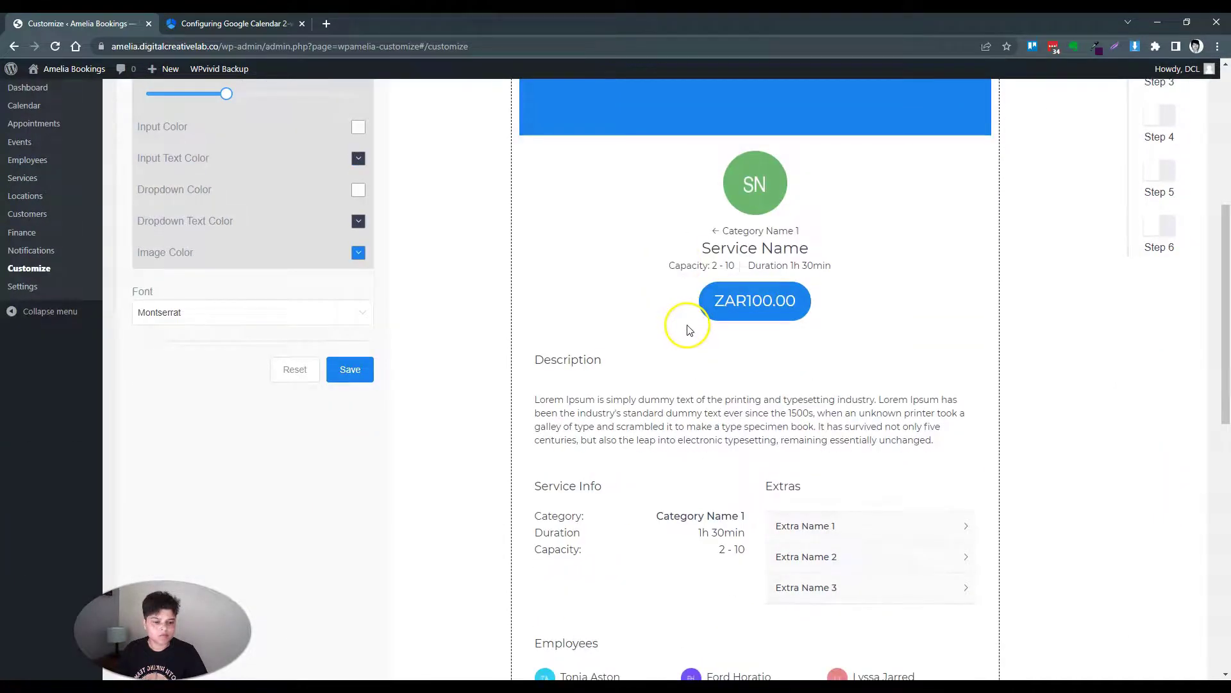
pyautogui.scroll(-4, 689, 329)
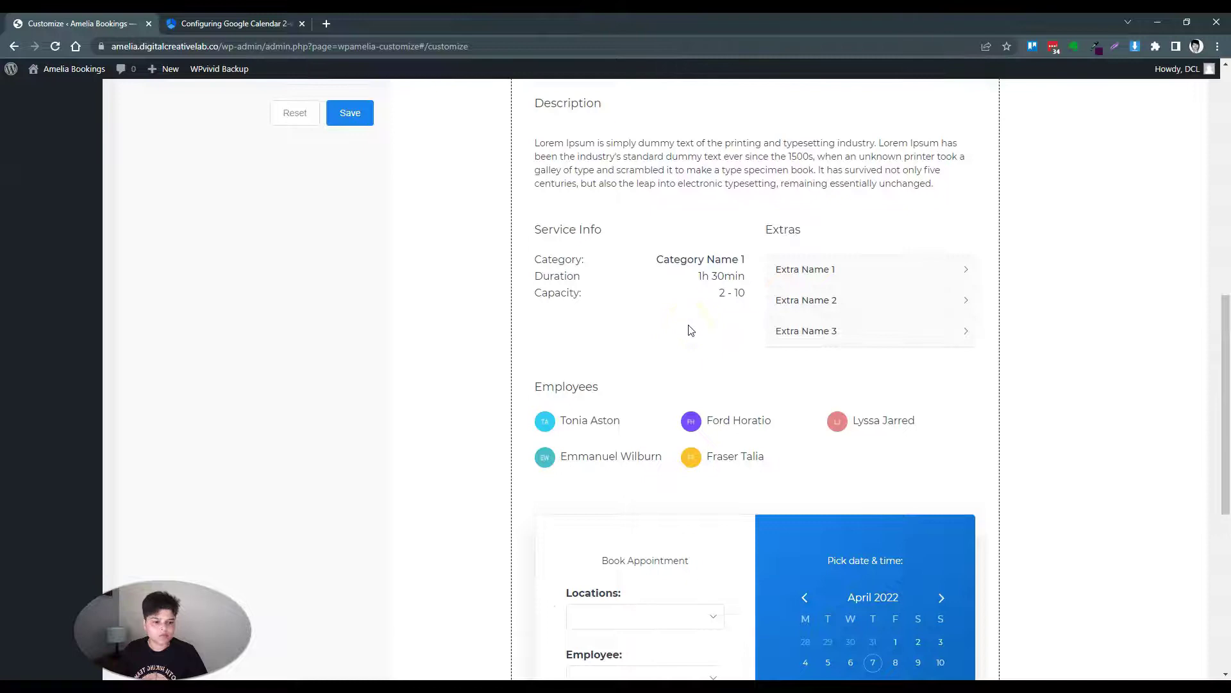
pyautogui.scroll(10, 690, 329)
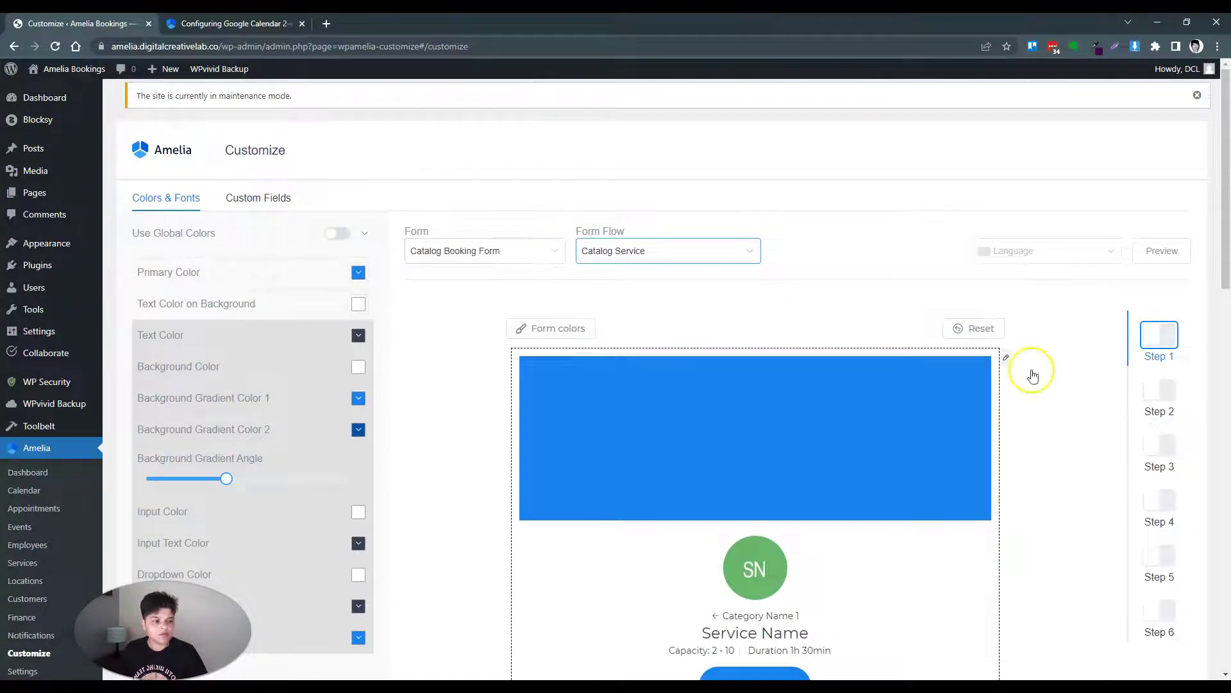
pyautogui.click(1152, 399)
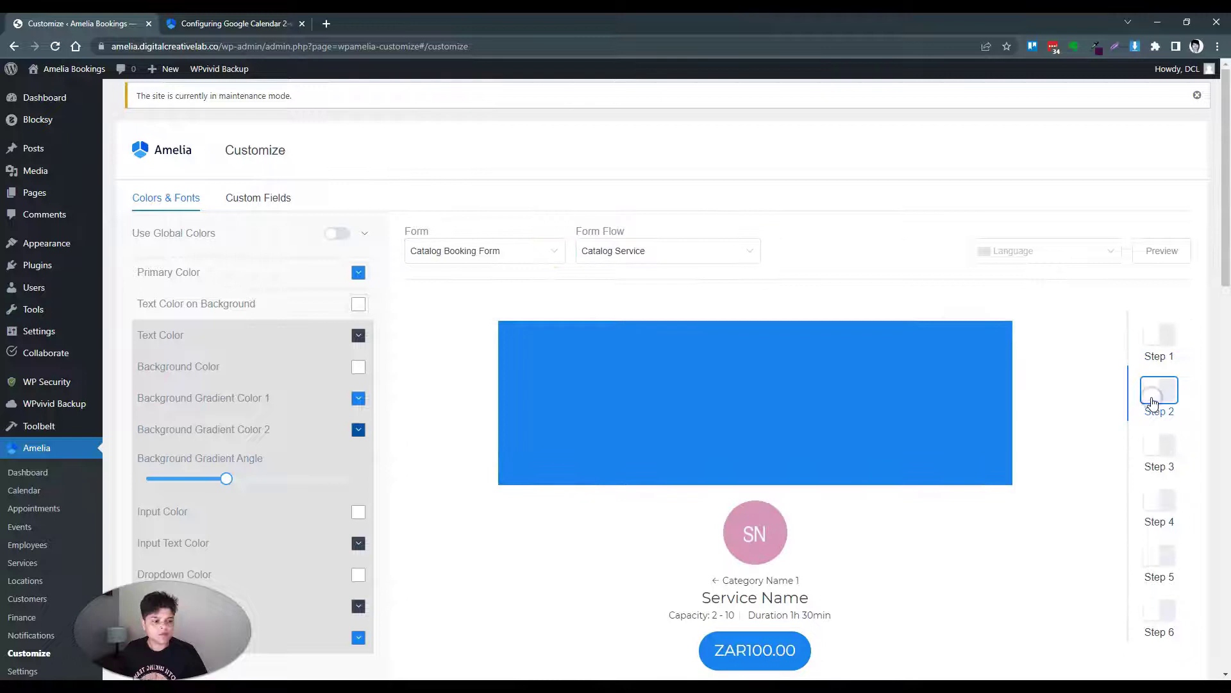
pyautogui.click(1159, 359)
pyautogui.scroll(-2, 1160, 347)
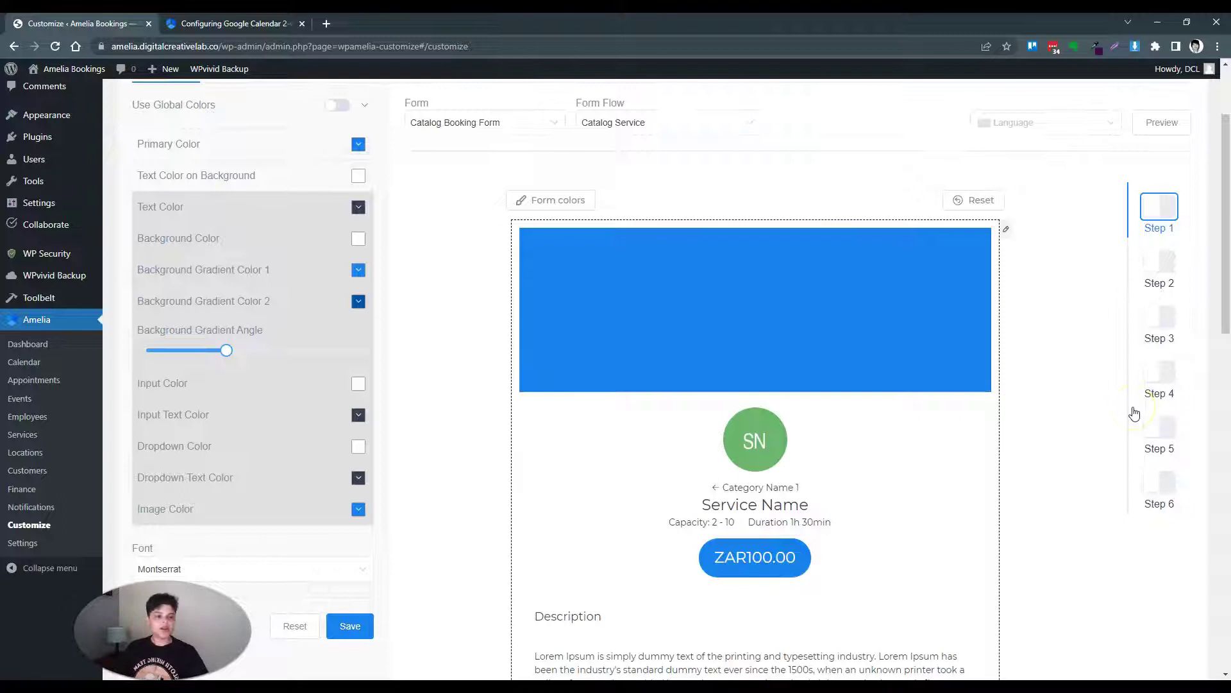
pyautogui.click(1174, 269)
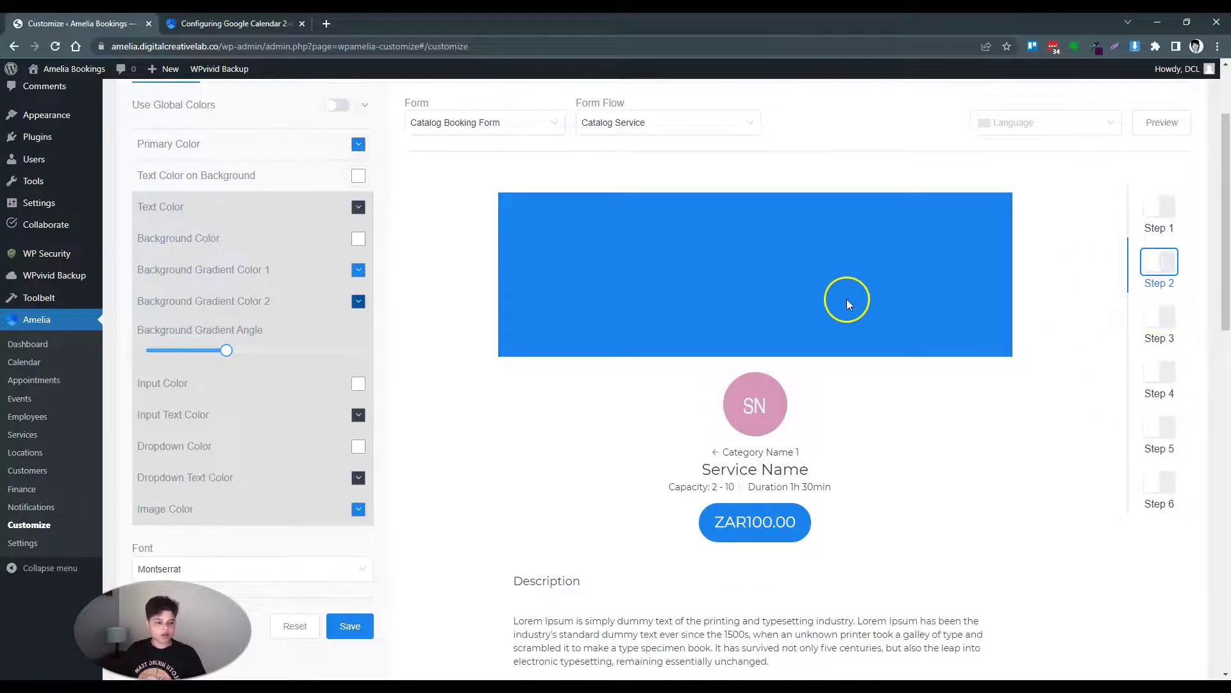
pyautogui.scroll(-6, 996, 291)
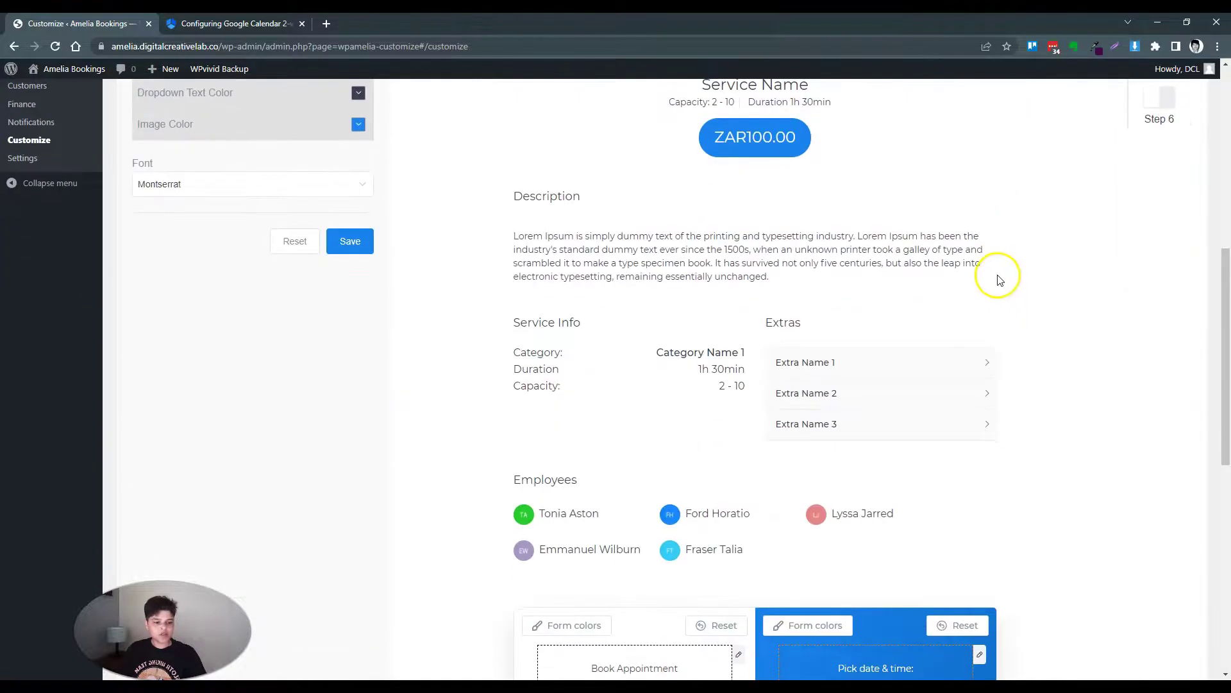
pyautogui.scroll(-6, 1002, 274)
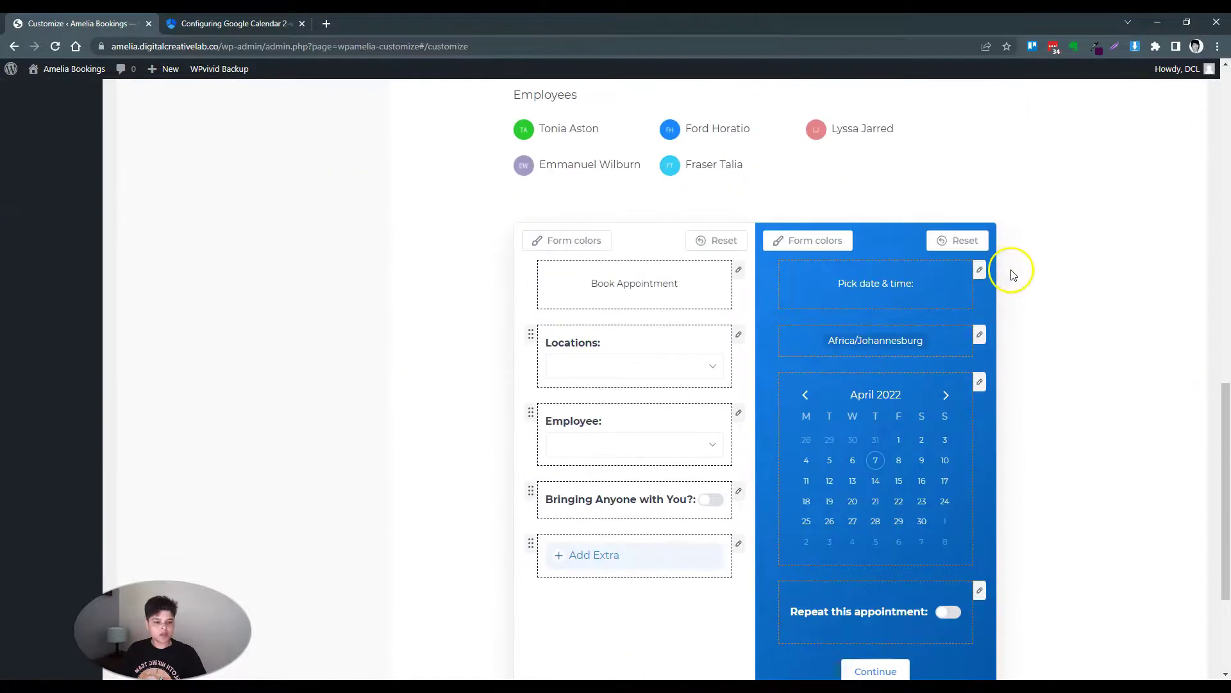
pyautogui.scroll(12, 1012, 275)
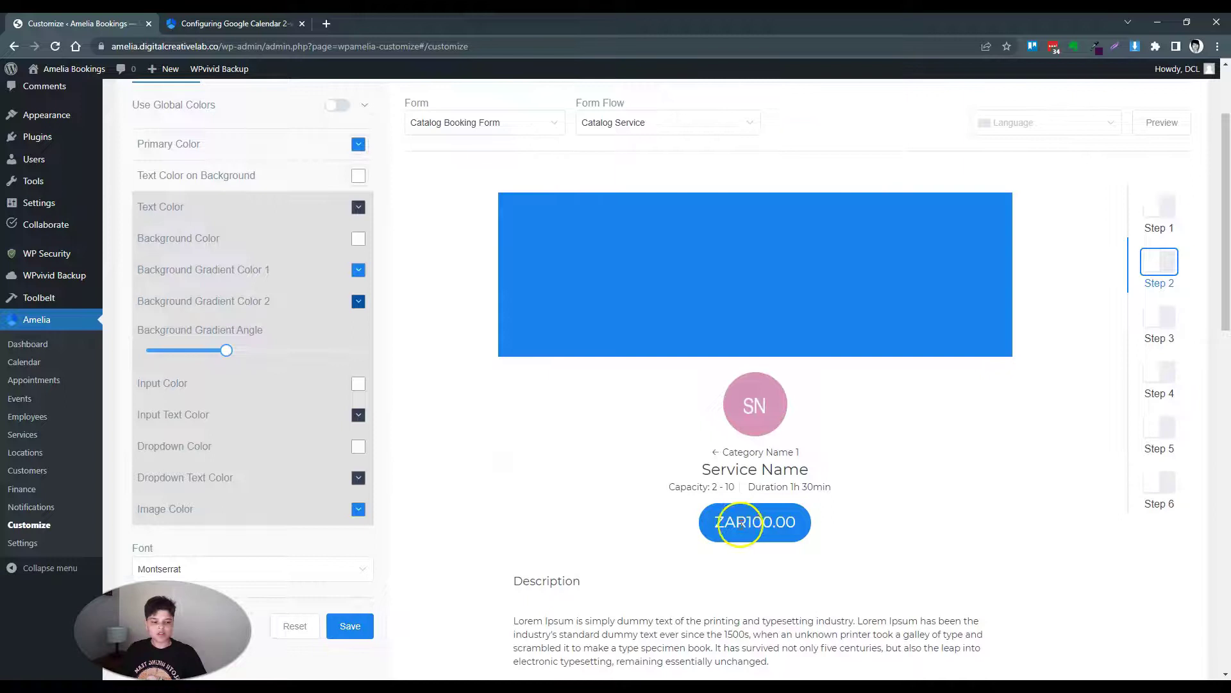
pyautogui.scroll(2, 782, 324)
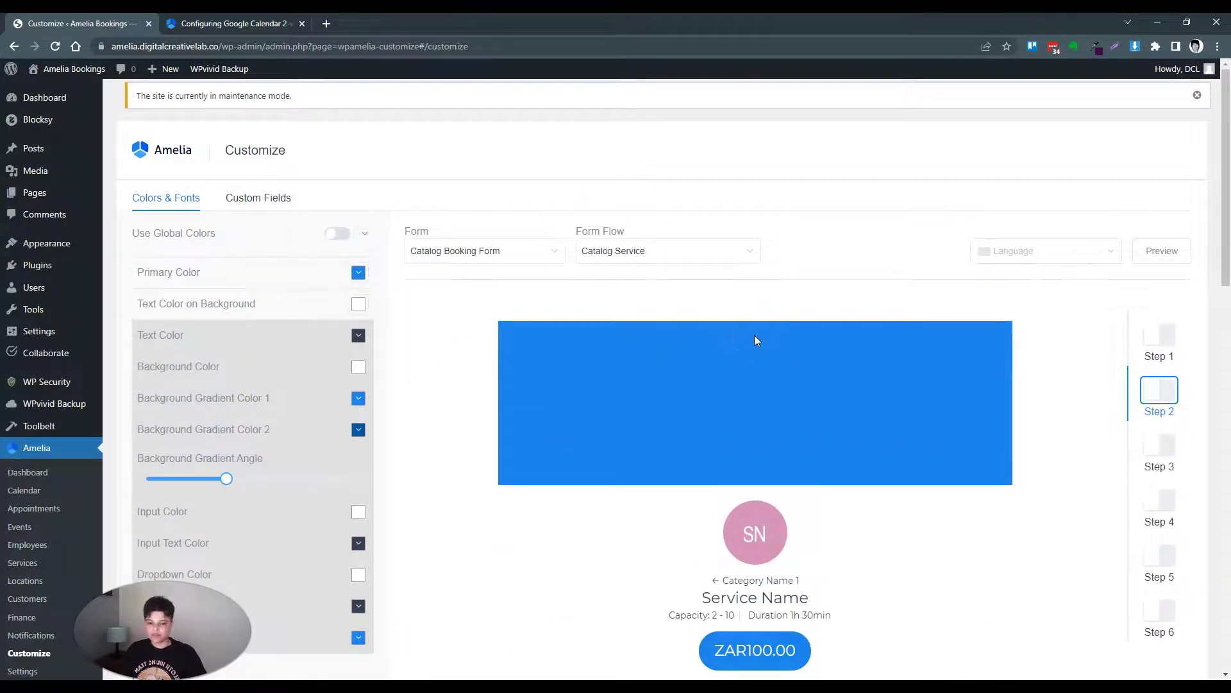
# Step: Switch the customizer to the Step By Step Booking Form and inspect its panel, heading and package settings
pyautogui.click(552, 254)
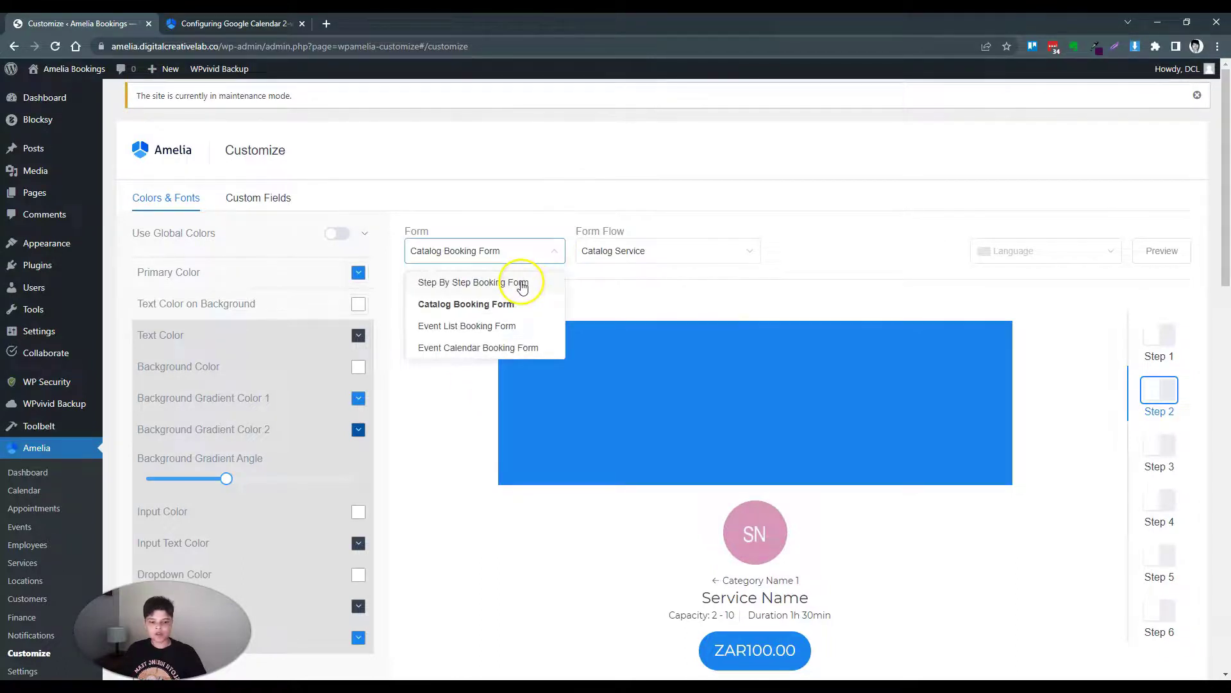
pyautogui.click(521, 285)
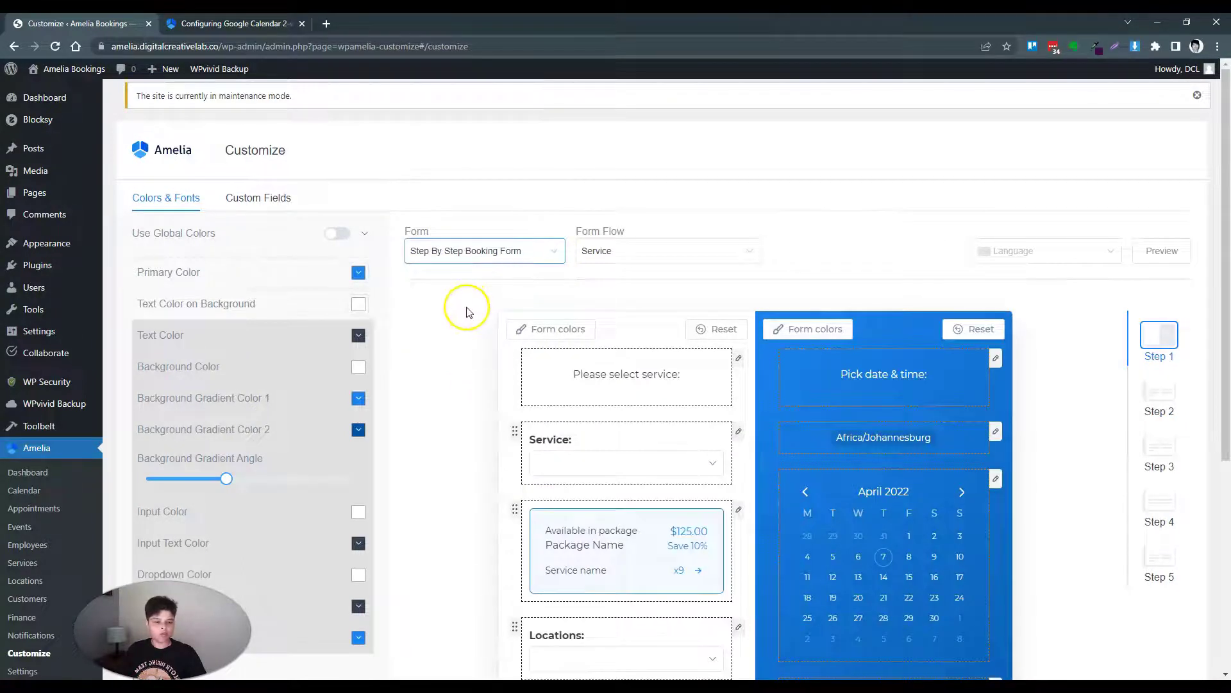
pyautogui.click(529, 330)
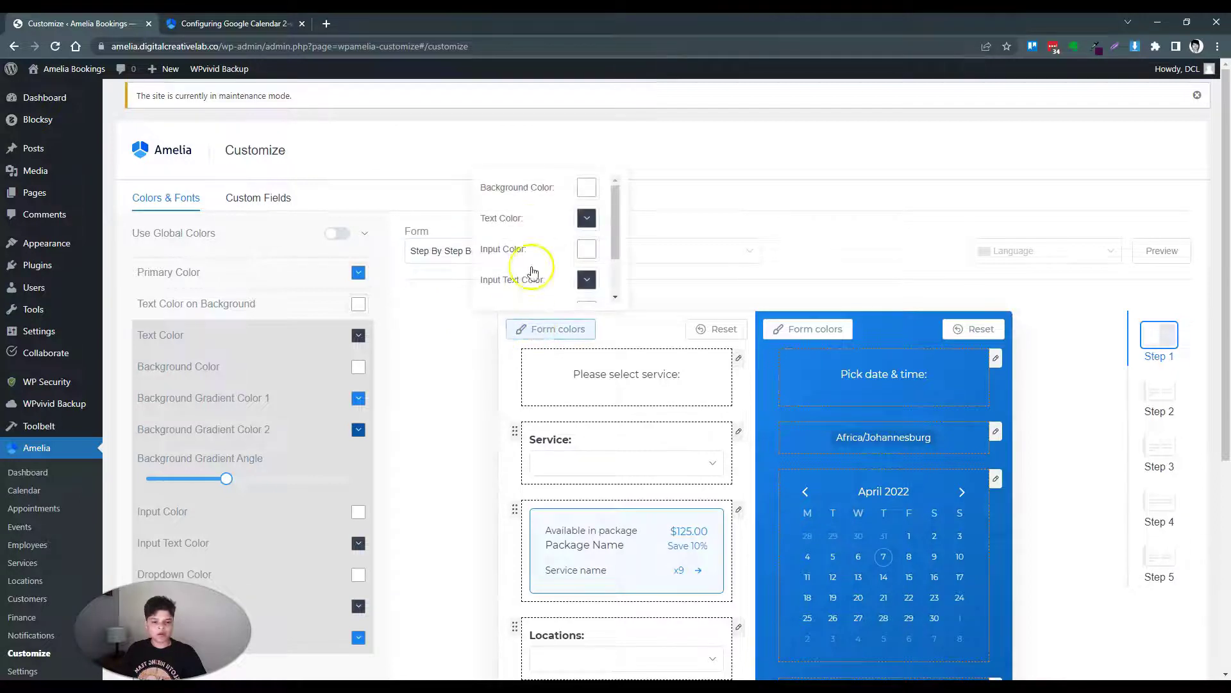
pyautogui.click(739, 358)
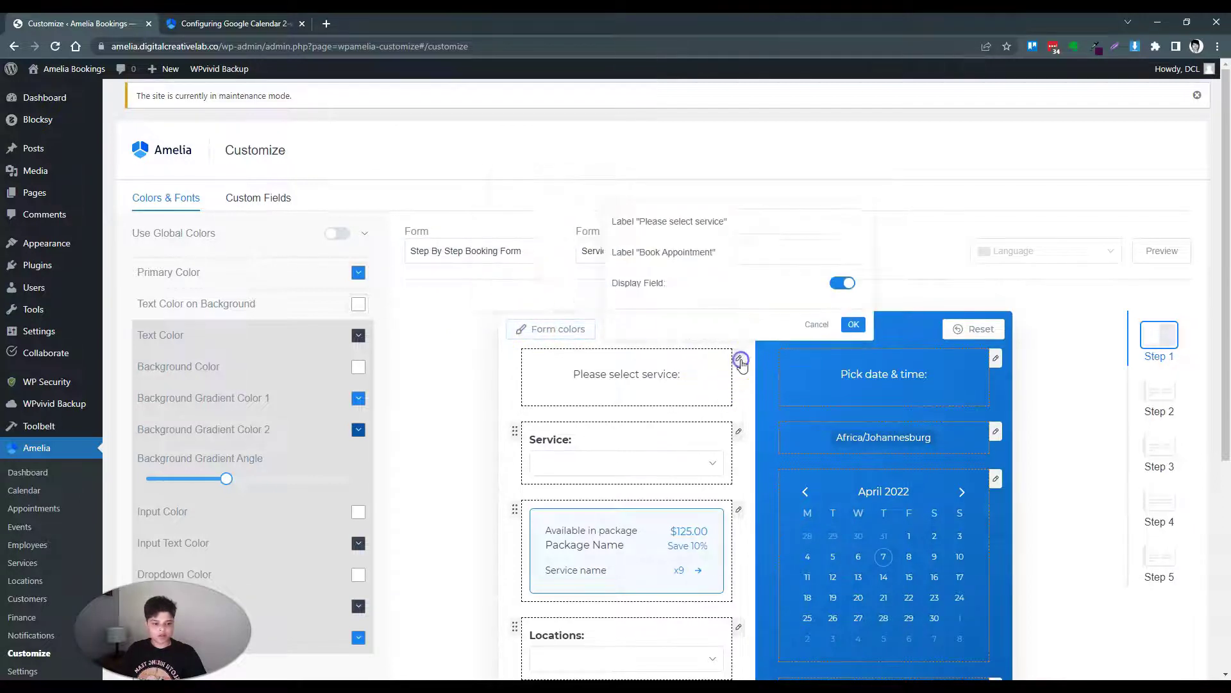
pyautogui.click(739, 513)
pyautogui.scroll(-4, 697, 441)
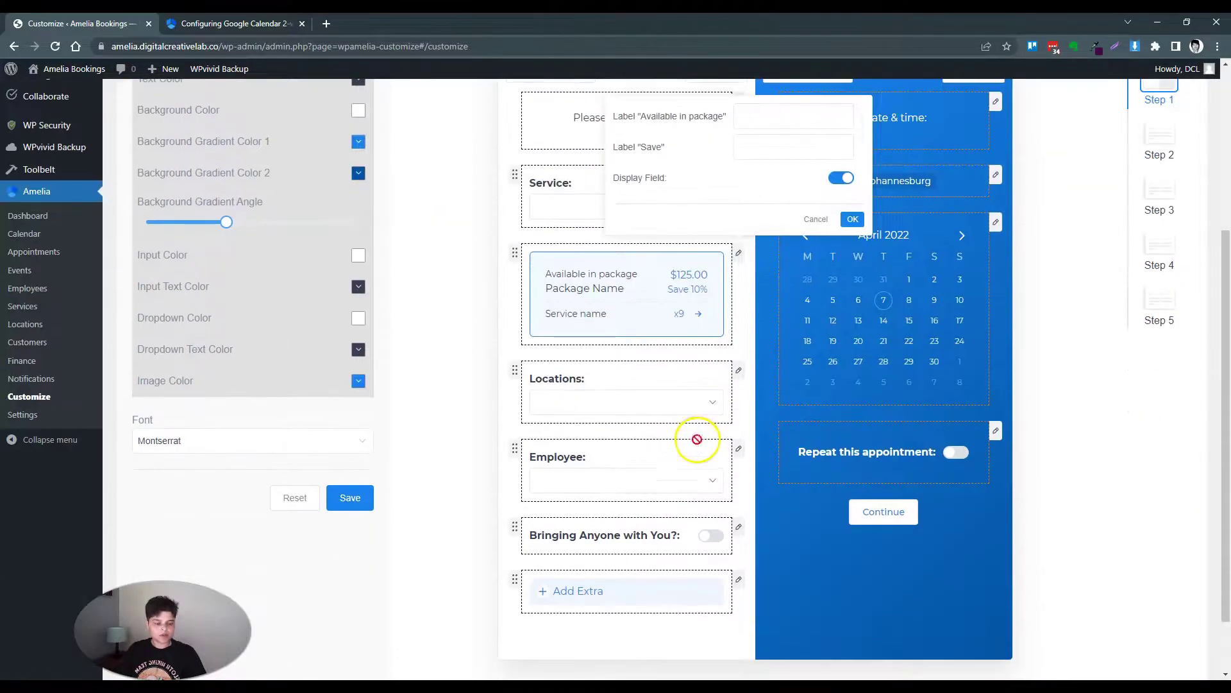
# Step: Hide the Employee field by turning off its Display Field setting
pyautogui.click(738, 450)
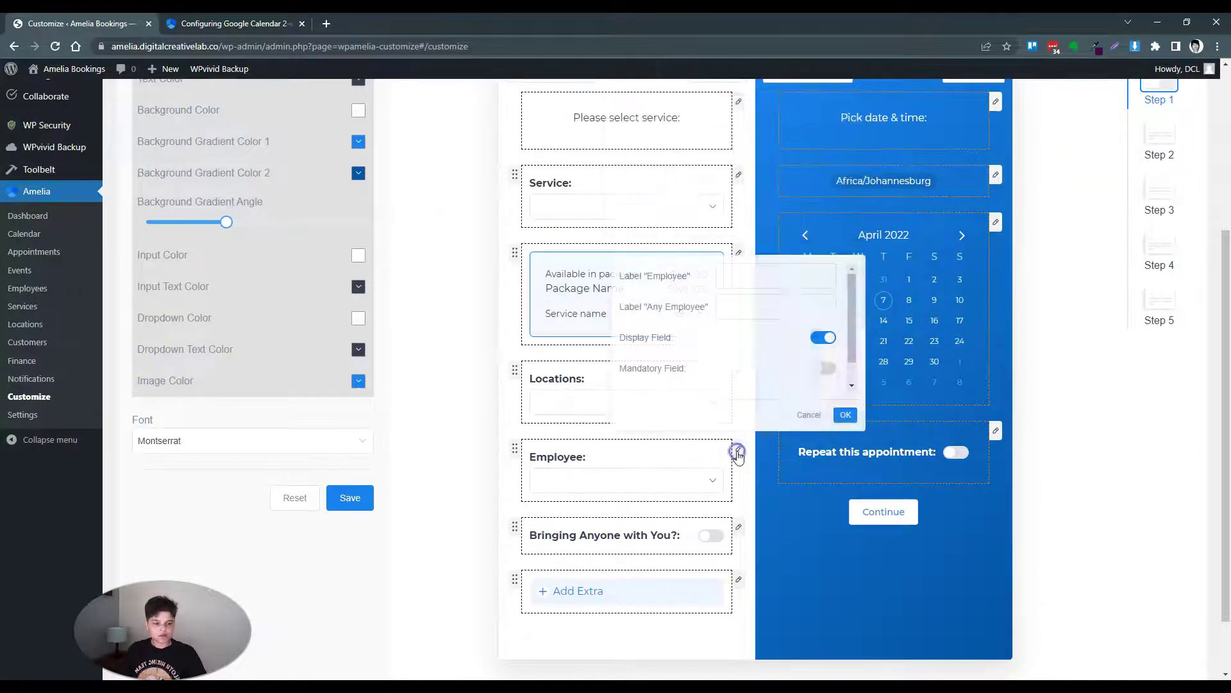
pyautogui.click(799, 415)
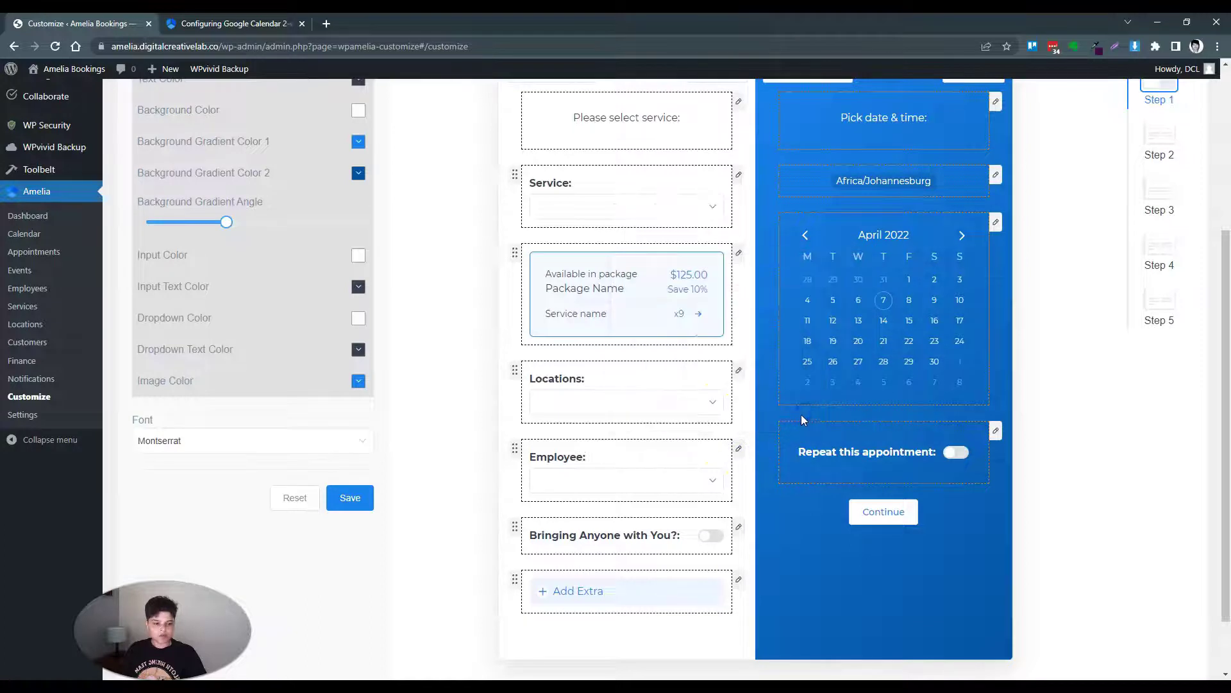
pyautogui.click(713, 481)
pyautogui.click(714, 482)
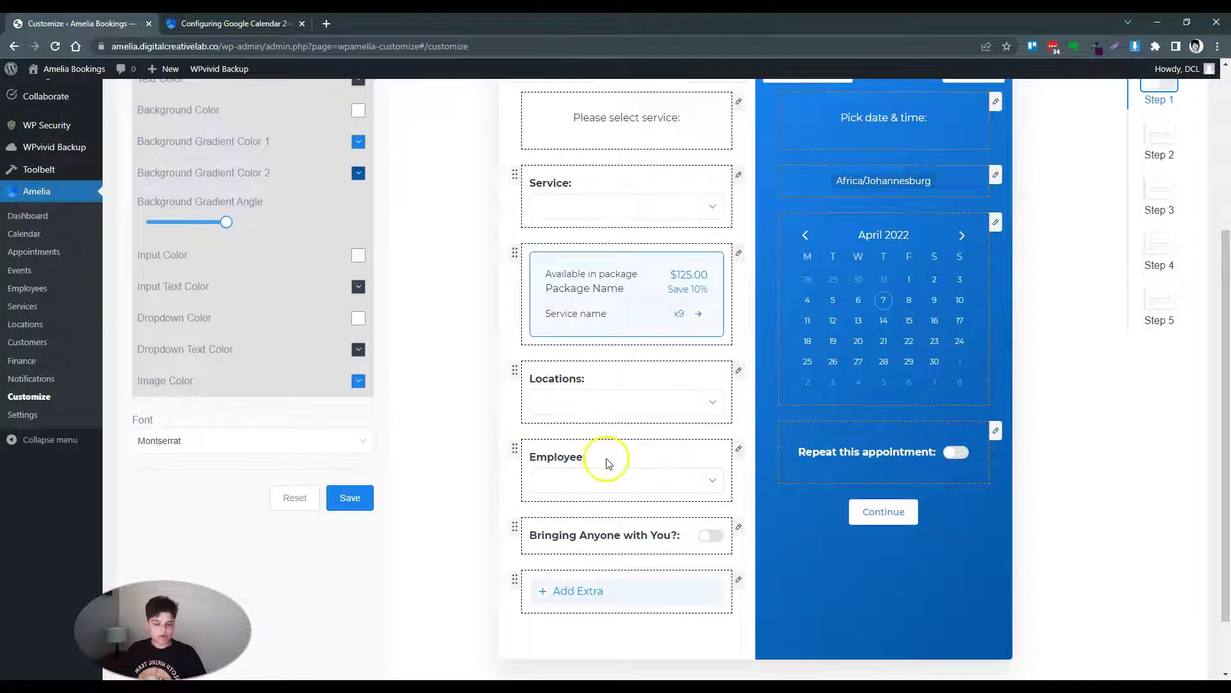
pyautogui.click(738, 449)
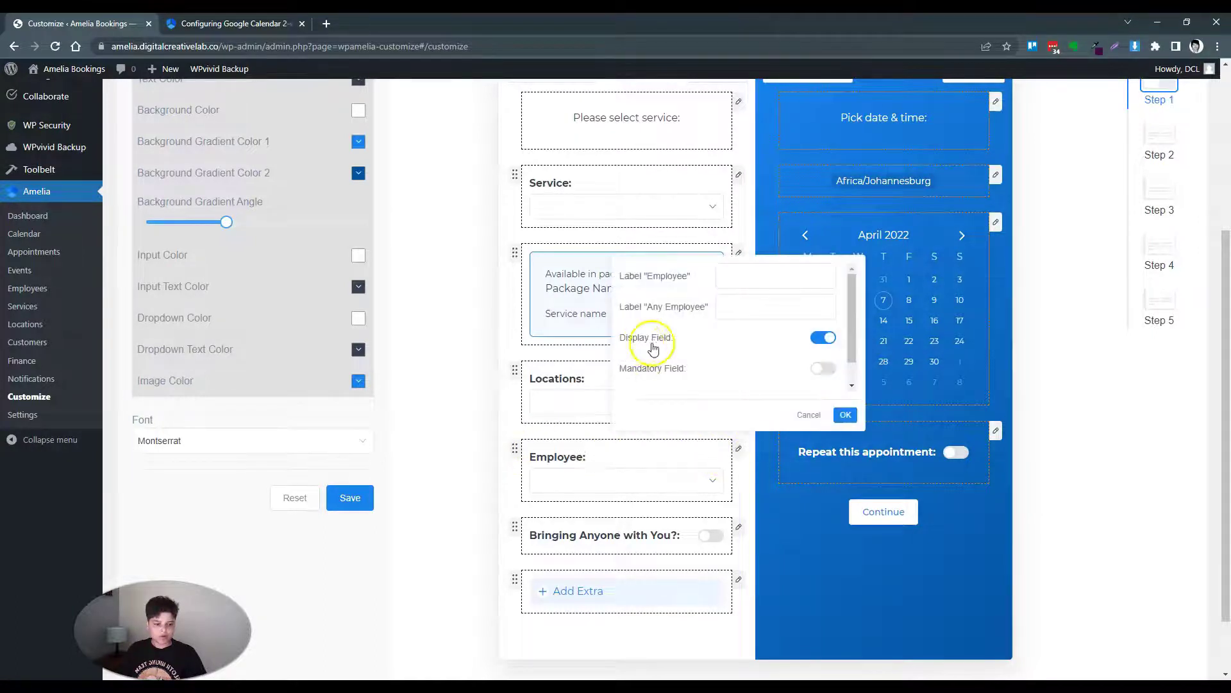
pyautogui.click(823, 337)
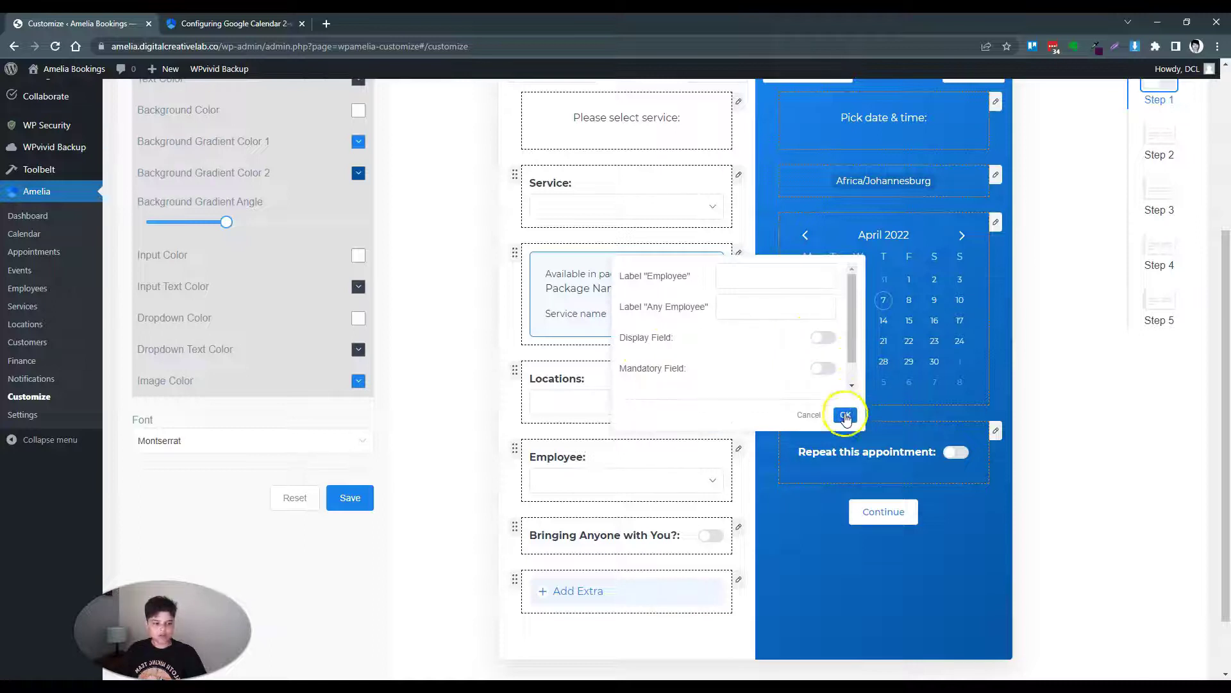
pyautogui.click(845, 415)
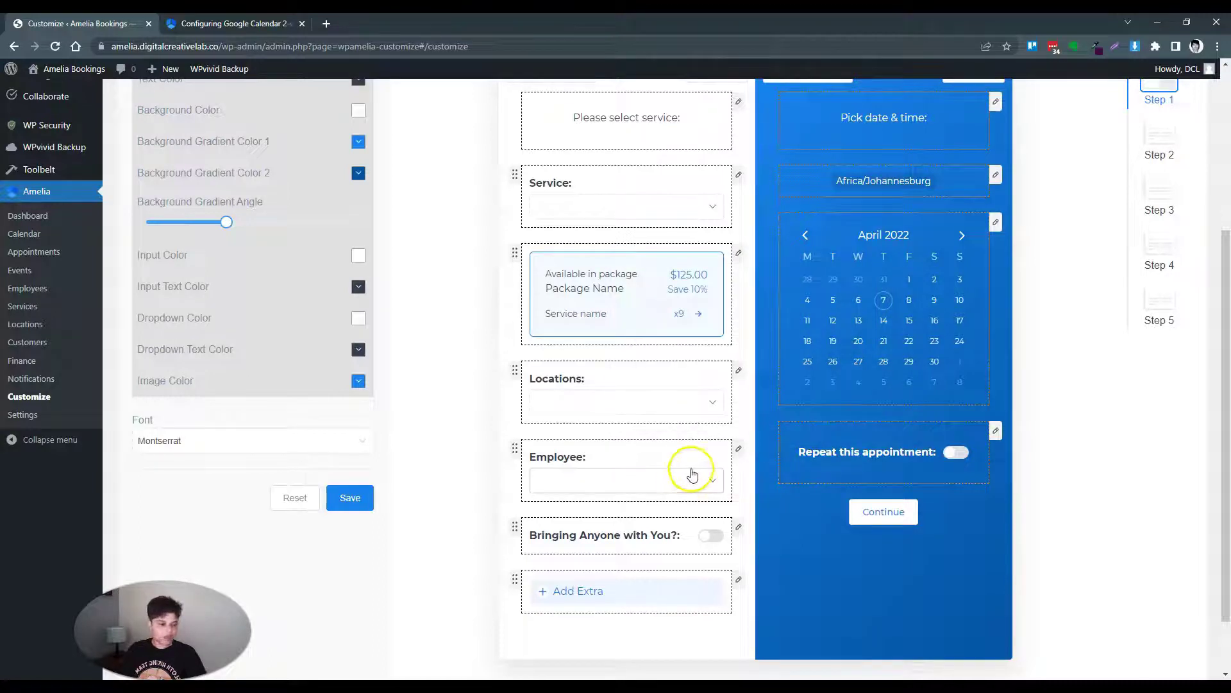
pyautogui.scroll(-1, 693, 474)
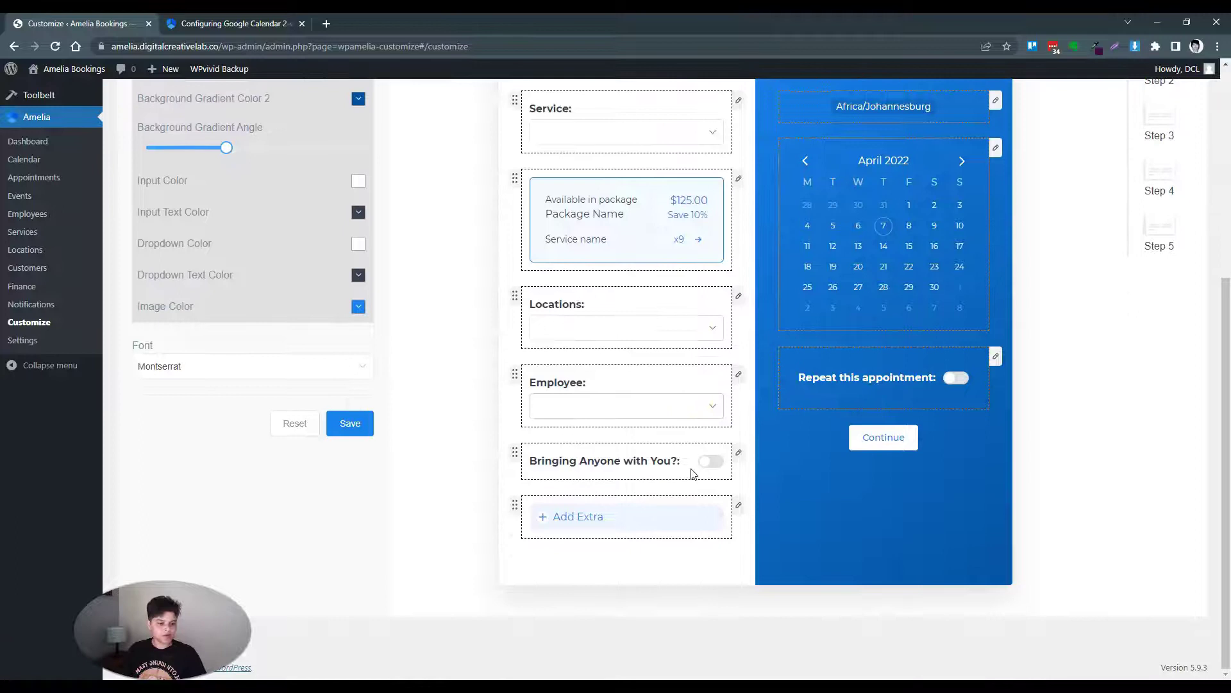
pyautogui.scroll(5, 693, 475)
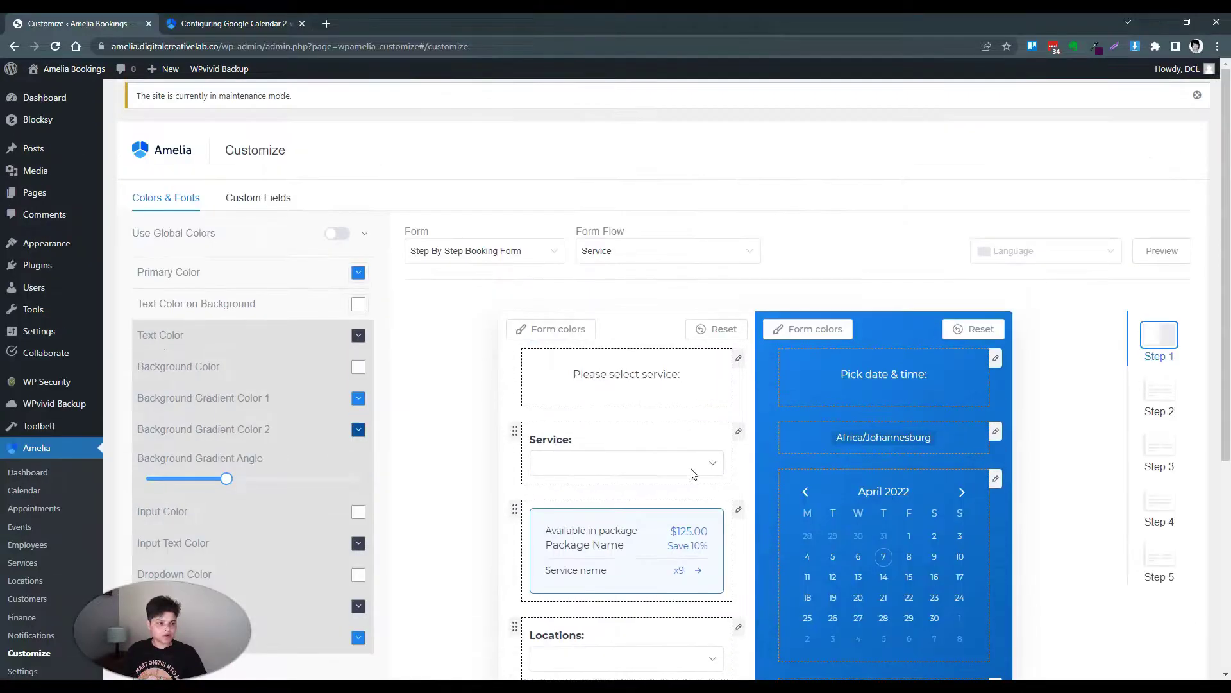
# Step: Preview the form with Service 1, one additional person and an extra added
pyautogui.click(1166, 253)
pyautogui.scroll(-3, 827, 315)
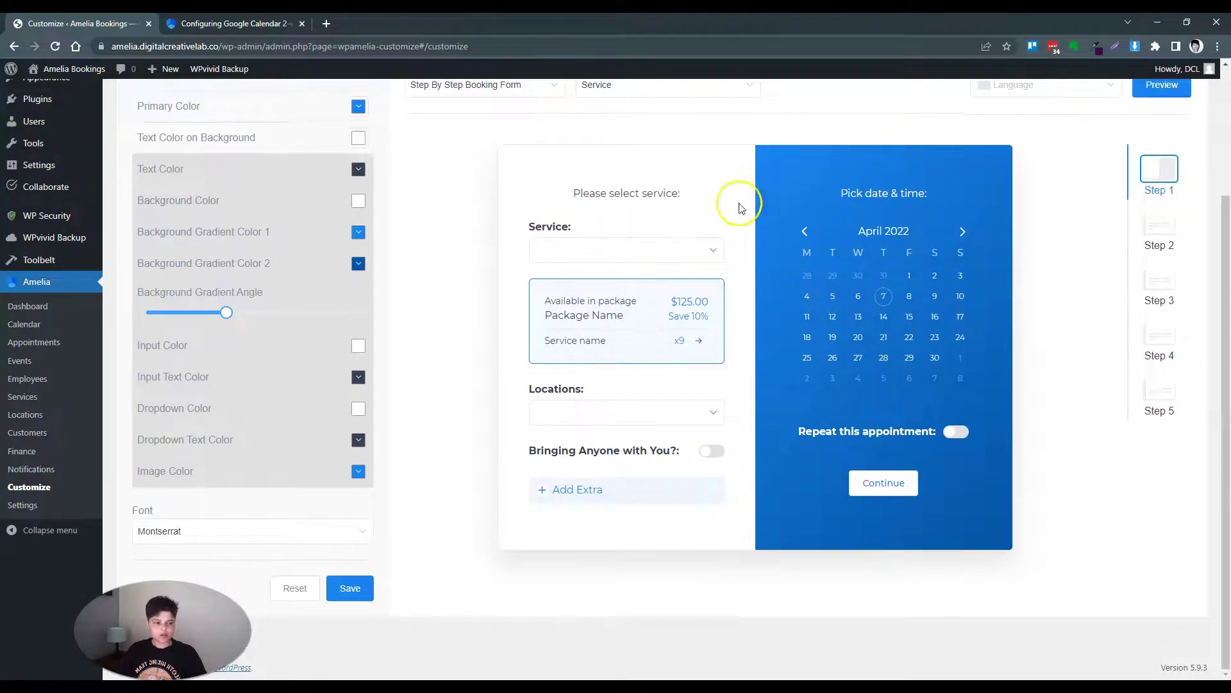
pyautogui.click(584, 251)
pyautogui.click(562, 284)
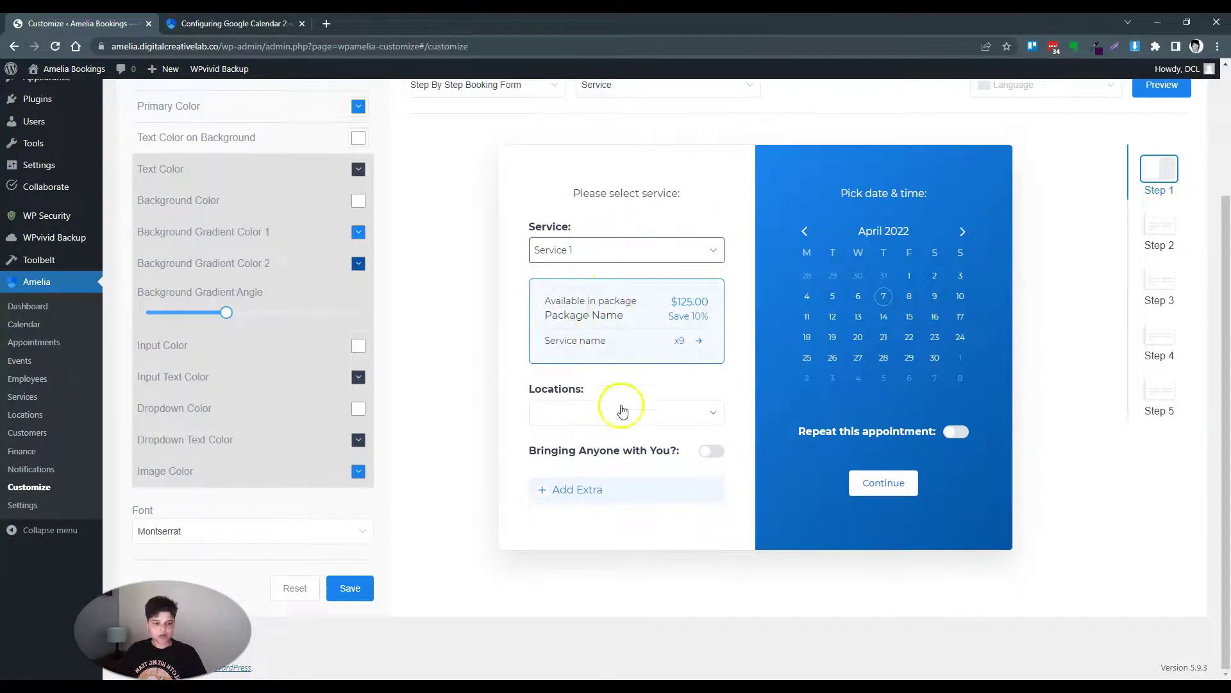
pyautogui.click(597, 413)
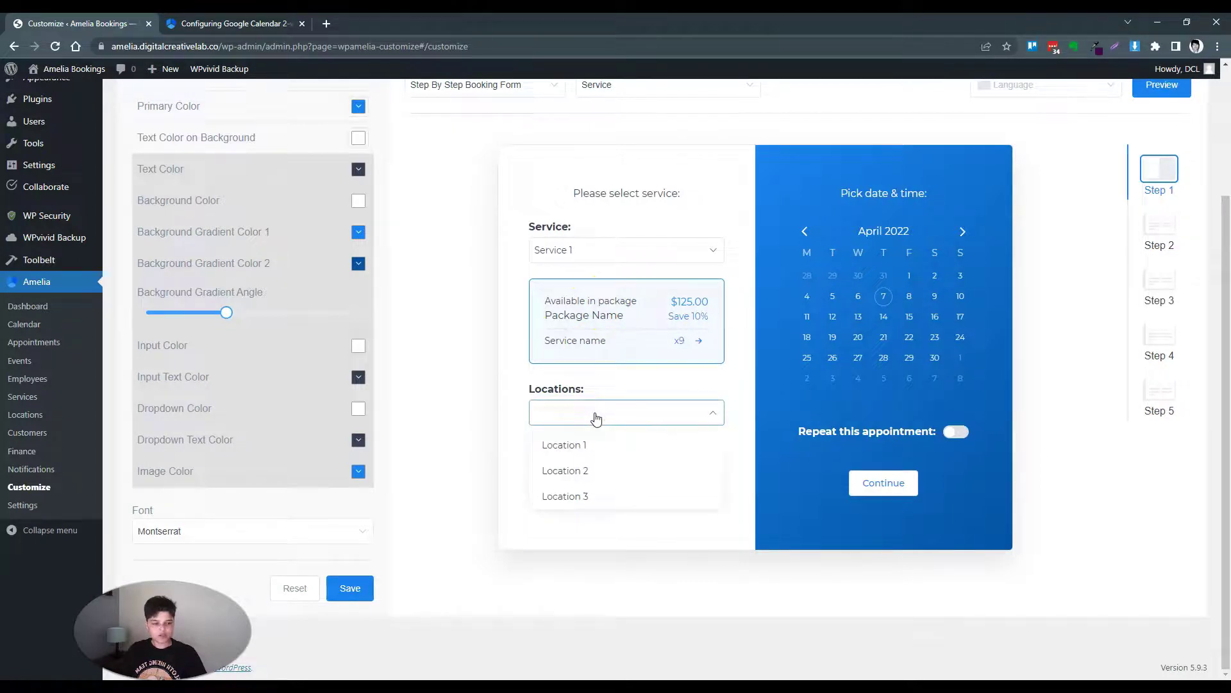
pyautogui.click(595, 416)
pyautogui.click(711, 451)
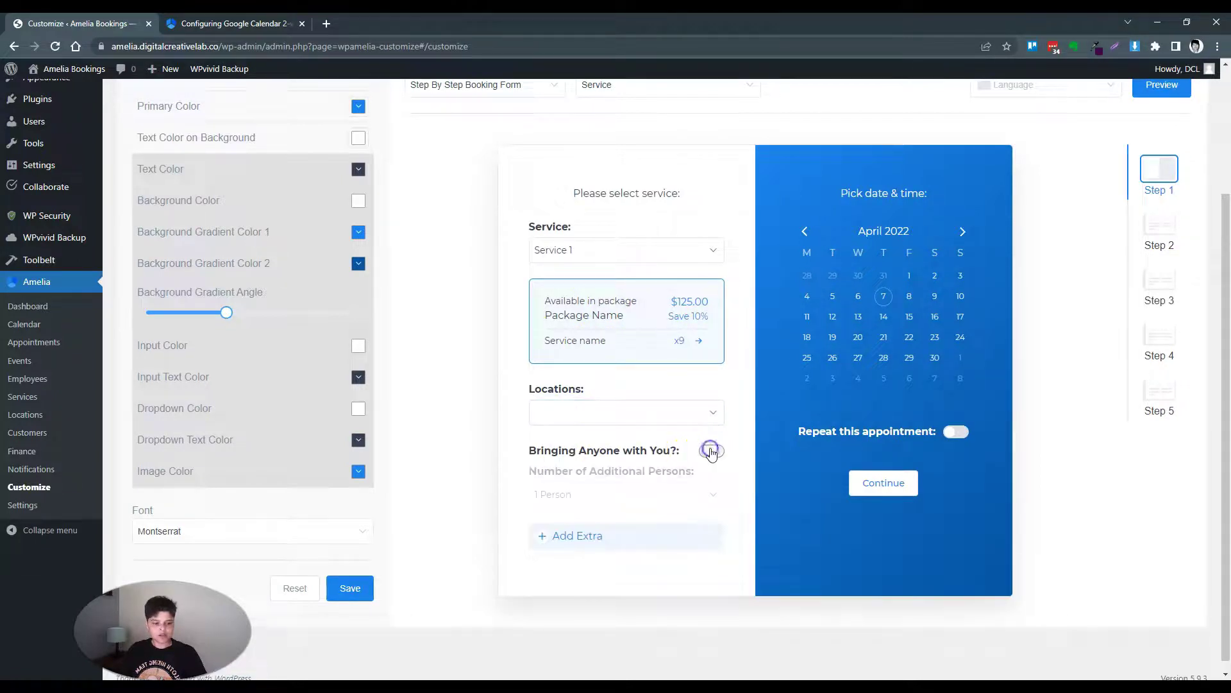
pyautogui.click(596, 538)
pyautogui.scroll(-2, 632, 380)
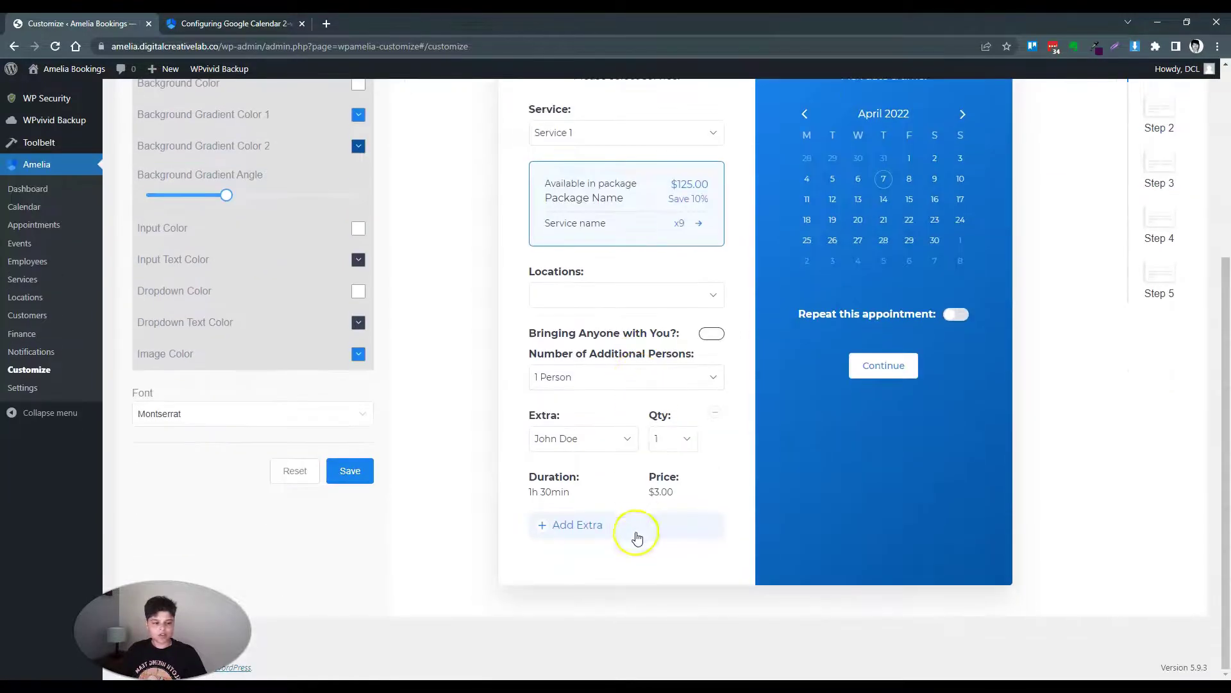
pyautogui.scroll(2, 660, 490)
# Step: Pick the 8th in the calendar, try continuing, then save the form customization
pyautogui.click(909, 306)
pyautogui.scroll(-2, 872, 411)
pyautogui.click(888, 367)
pyautogui.scroll(4, 845, 372)
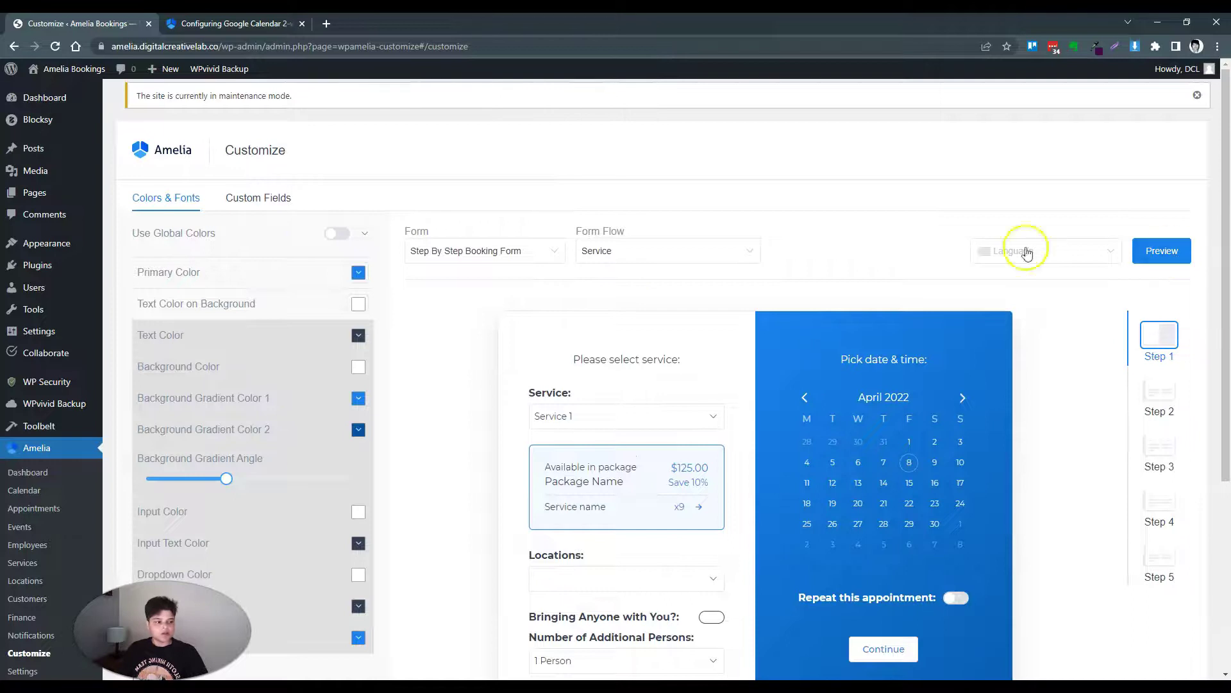
pyautogui.scroll(-4, 628, 282)
pyautogui.click(346, 471)
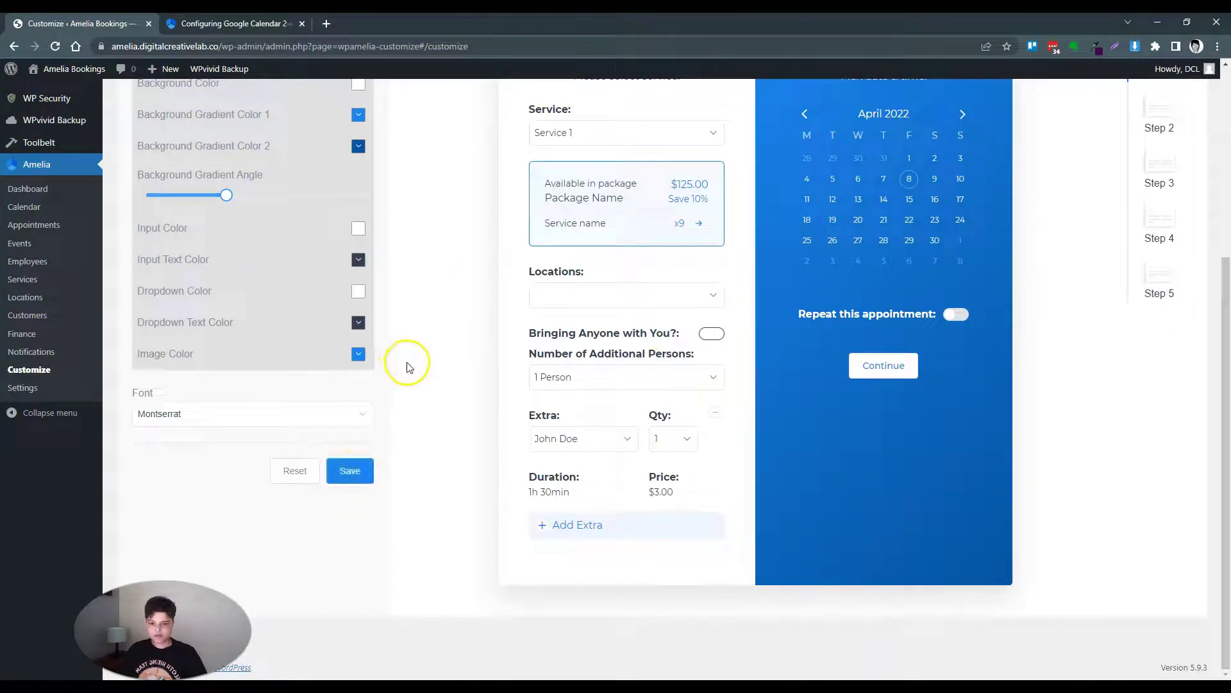
pyautogui.scroll(5, 410, 367)
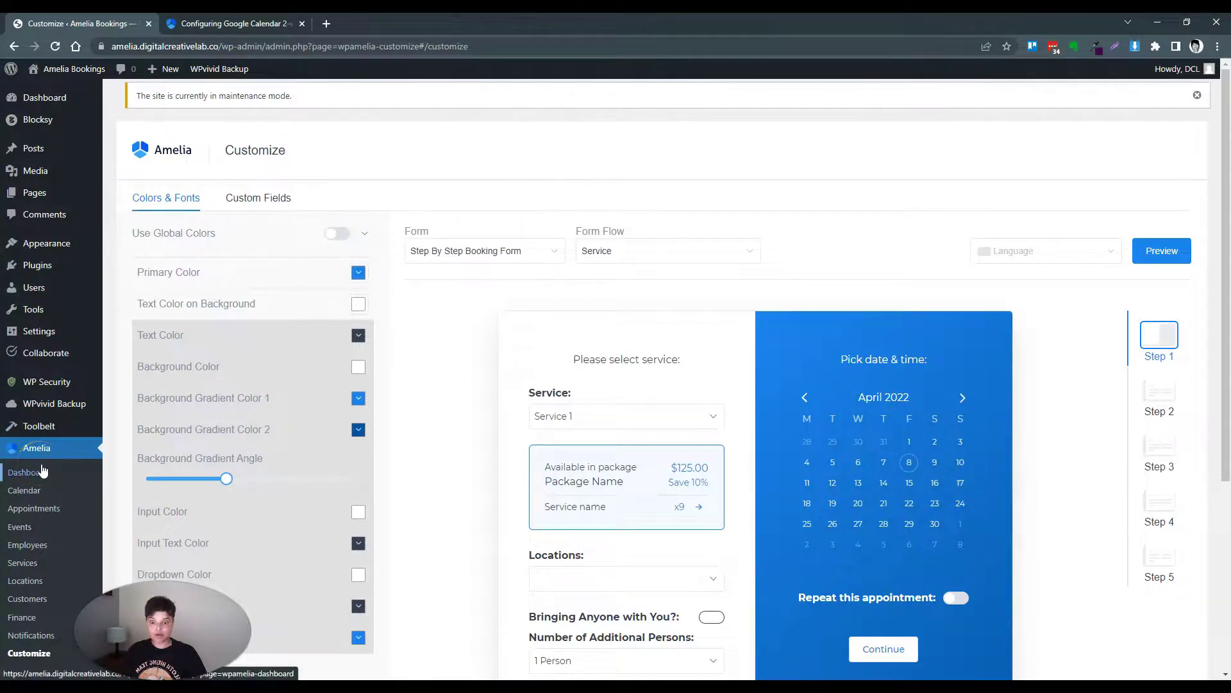
# Step: Add a new page, dismiss the editor welcome guide, and start the 'Bookings' title
pyautogui.click(51, 262)
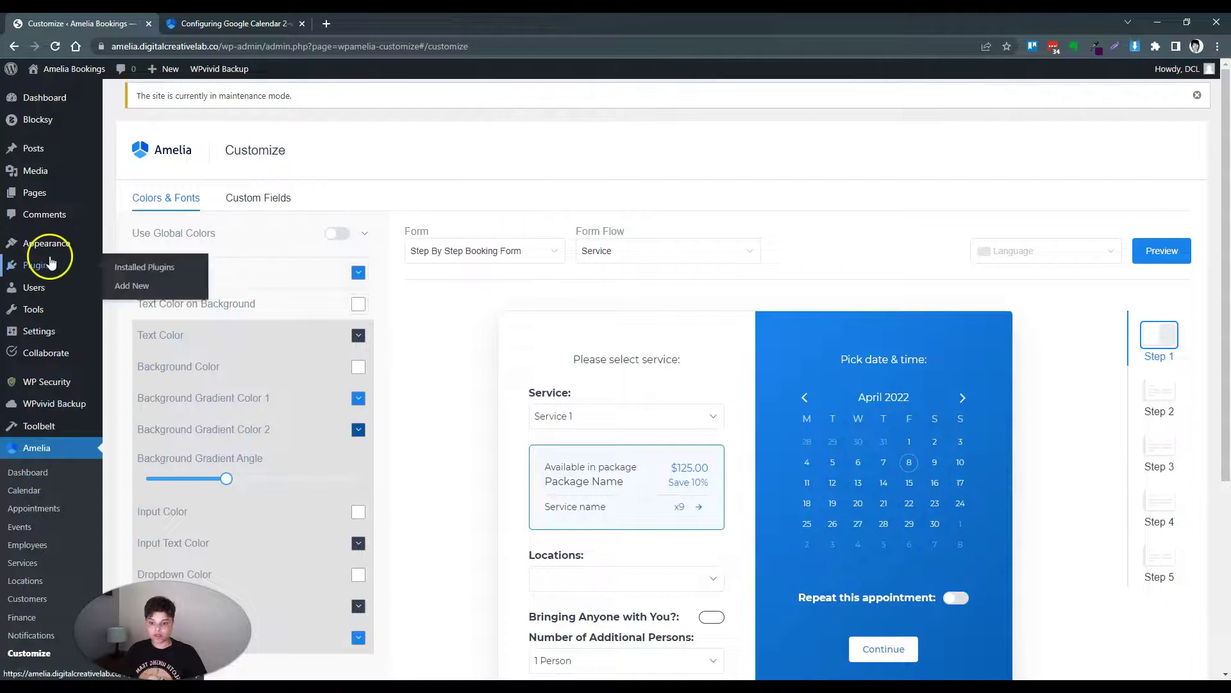
pyautogui.click(42, 198)
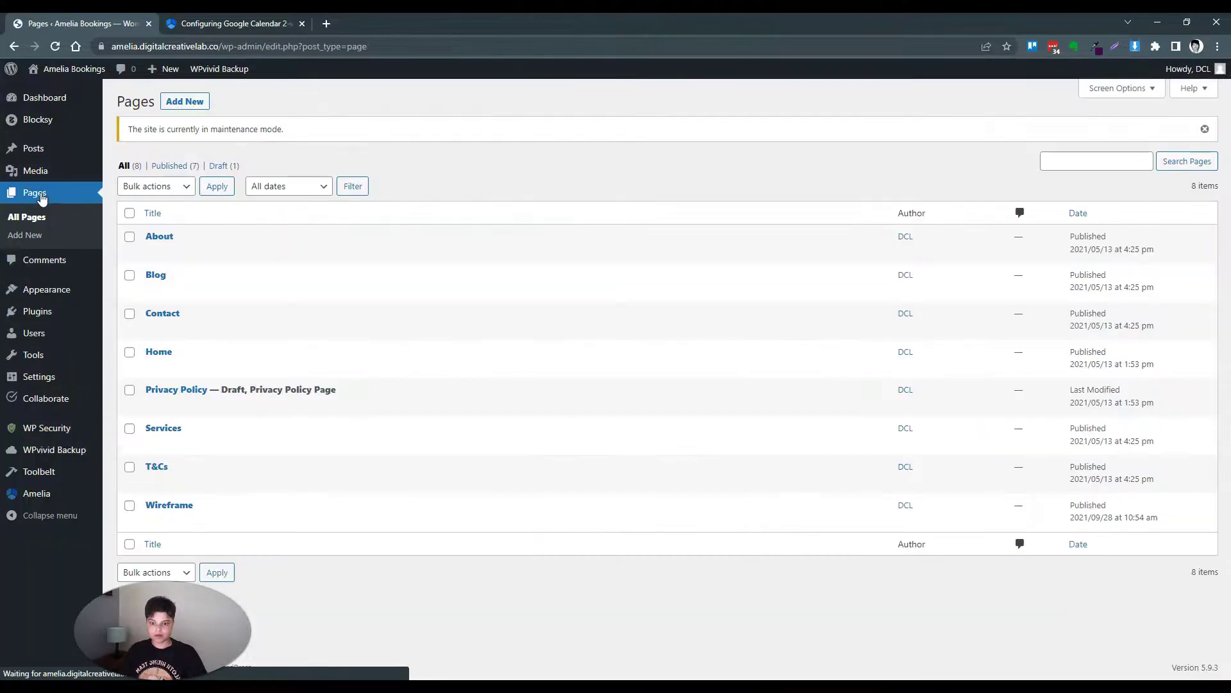
pyautogui.click(201, 103)
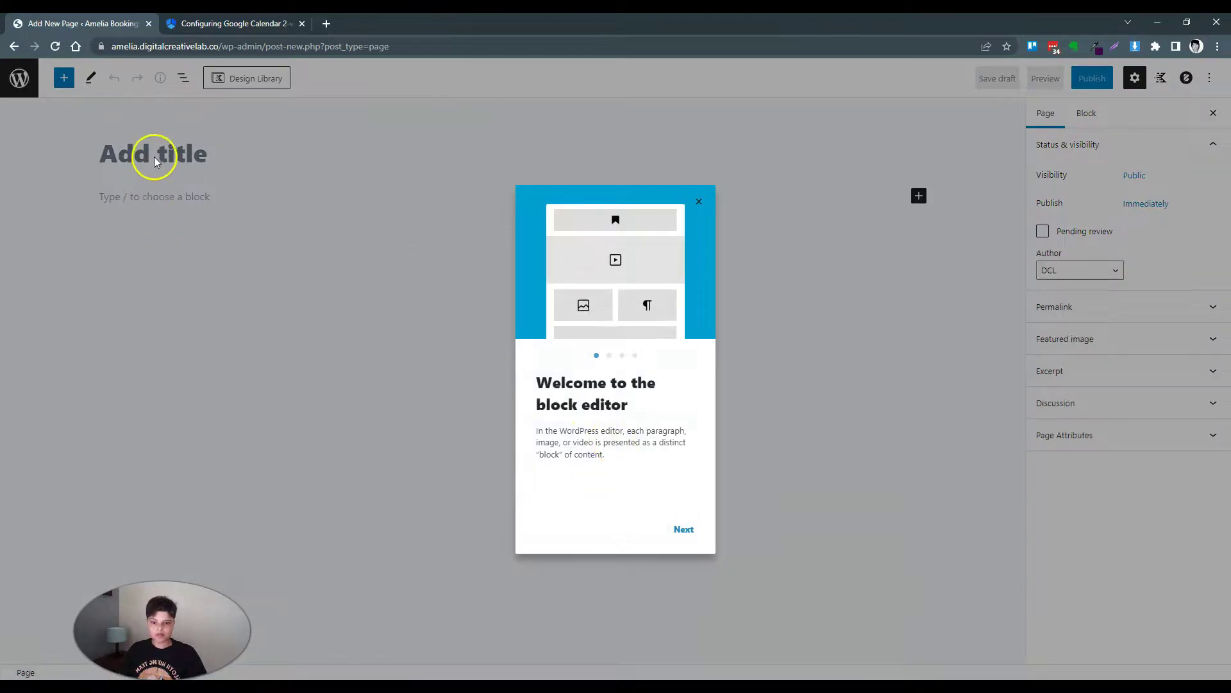
pyautogui.click(154, 155)
pyautogui.write('Bookings')
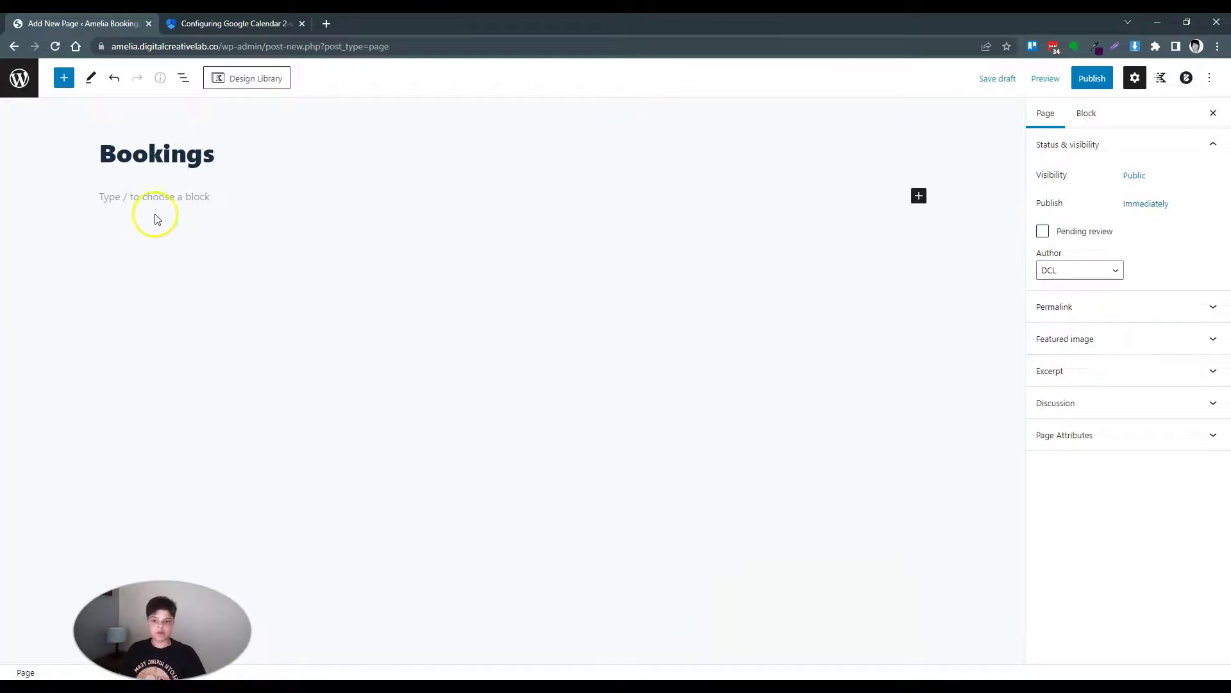
# Step: Search the block inserter for 'ame' and insert the Amelia - Booking view block
pyautogui.click(66, 80)
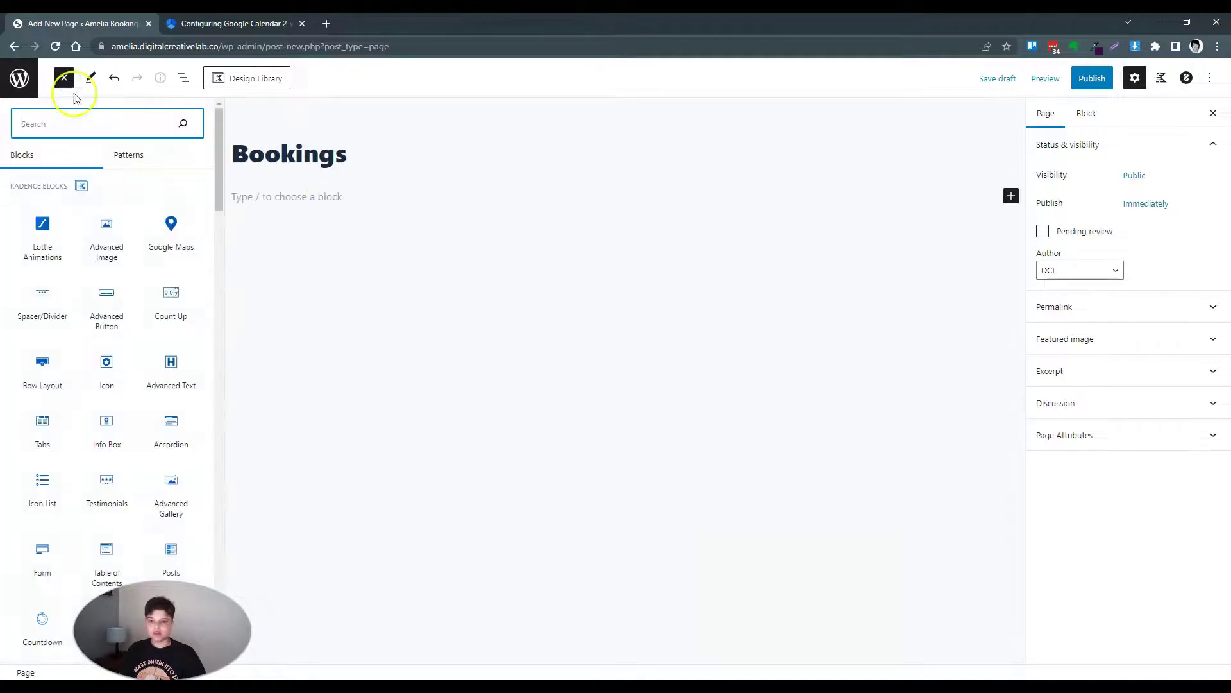
pyautogui.click(85, 127)
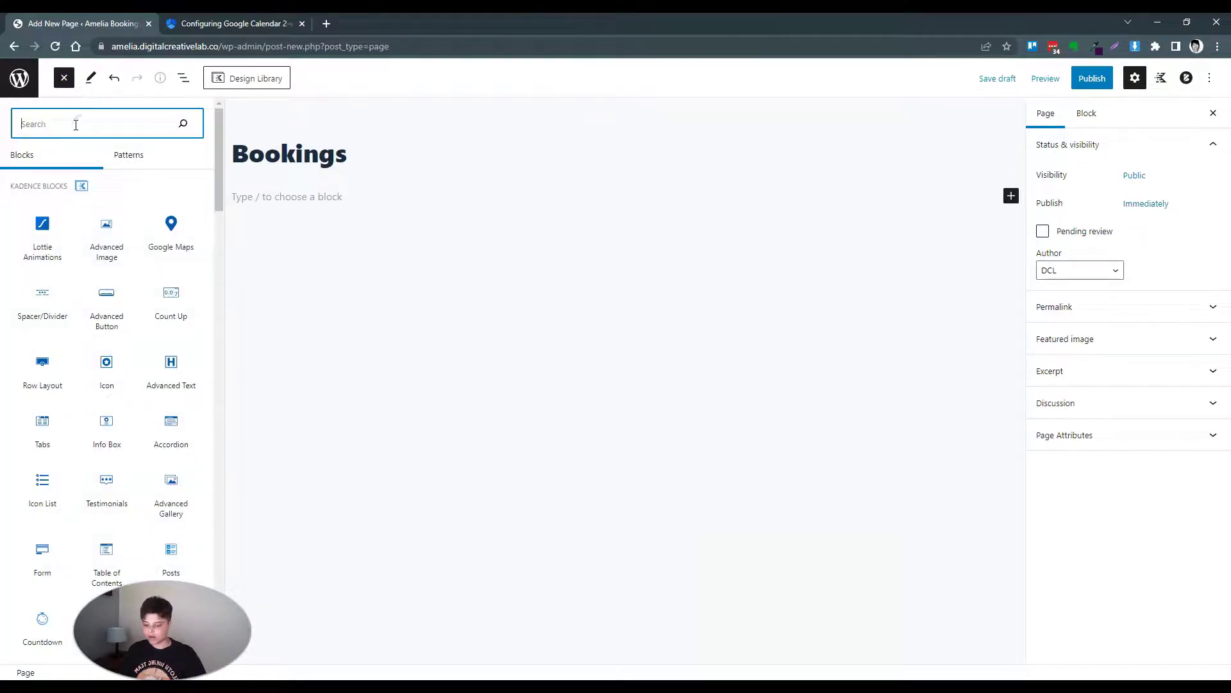
pyautogui.write('amer')
pyautogui.press('BackSpace')
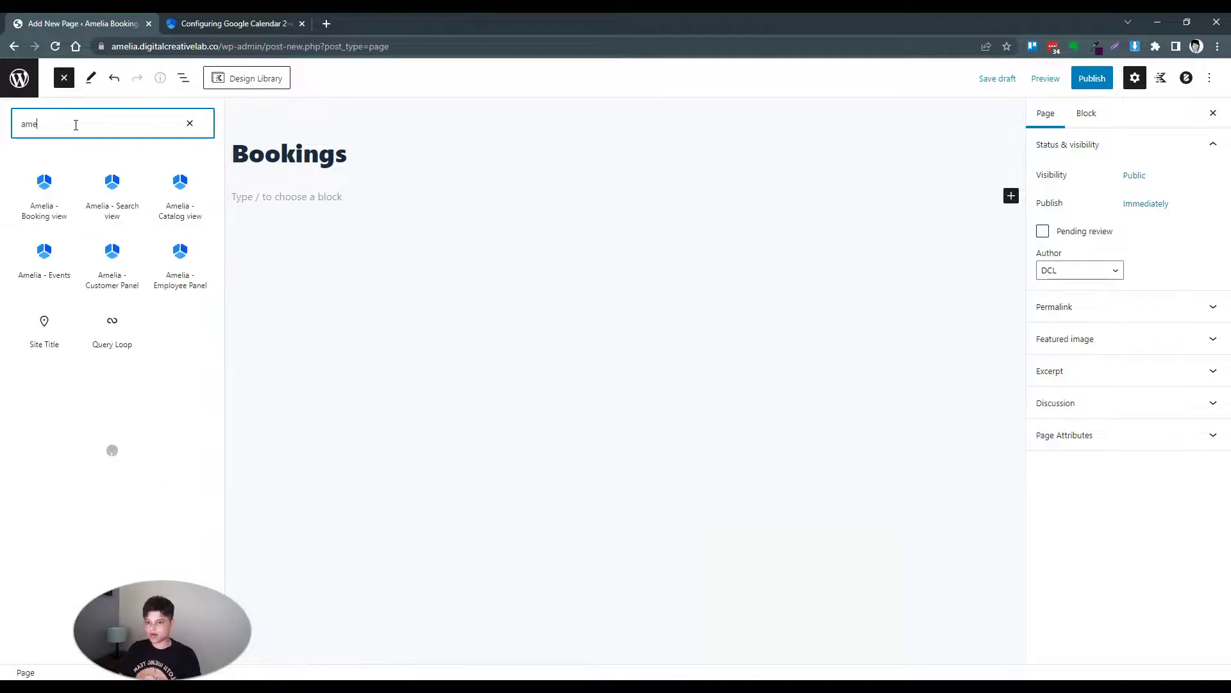
pyautogui.click(283, 197)
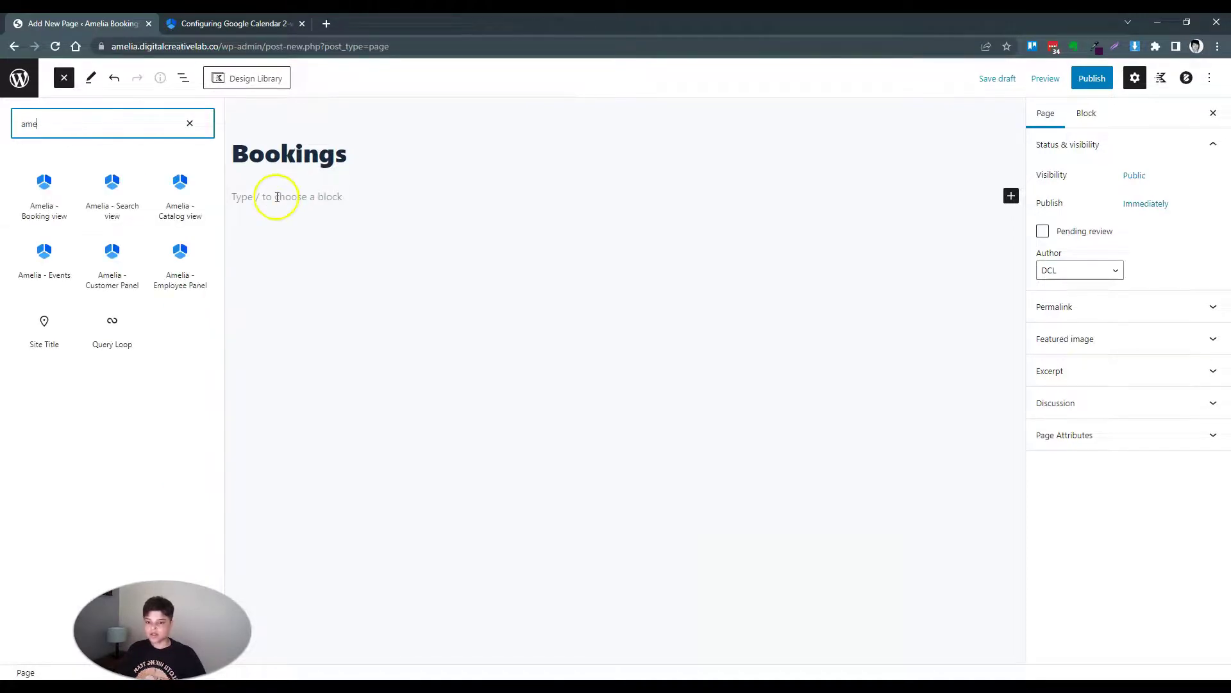
pyautogui.click(43, 205)
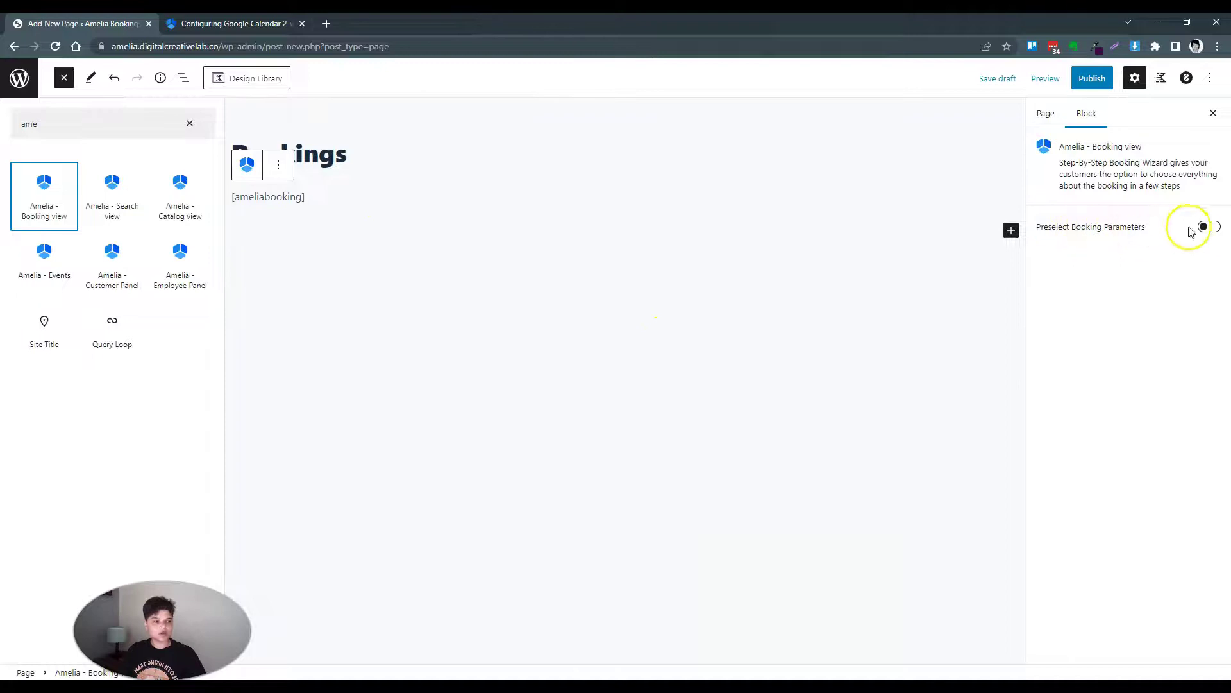
# Step: Preselect booking parameters: Online Meetings category and employee 1, keeping all services and locations
pyautogui.click(1209, 228)
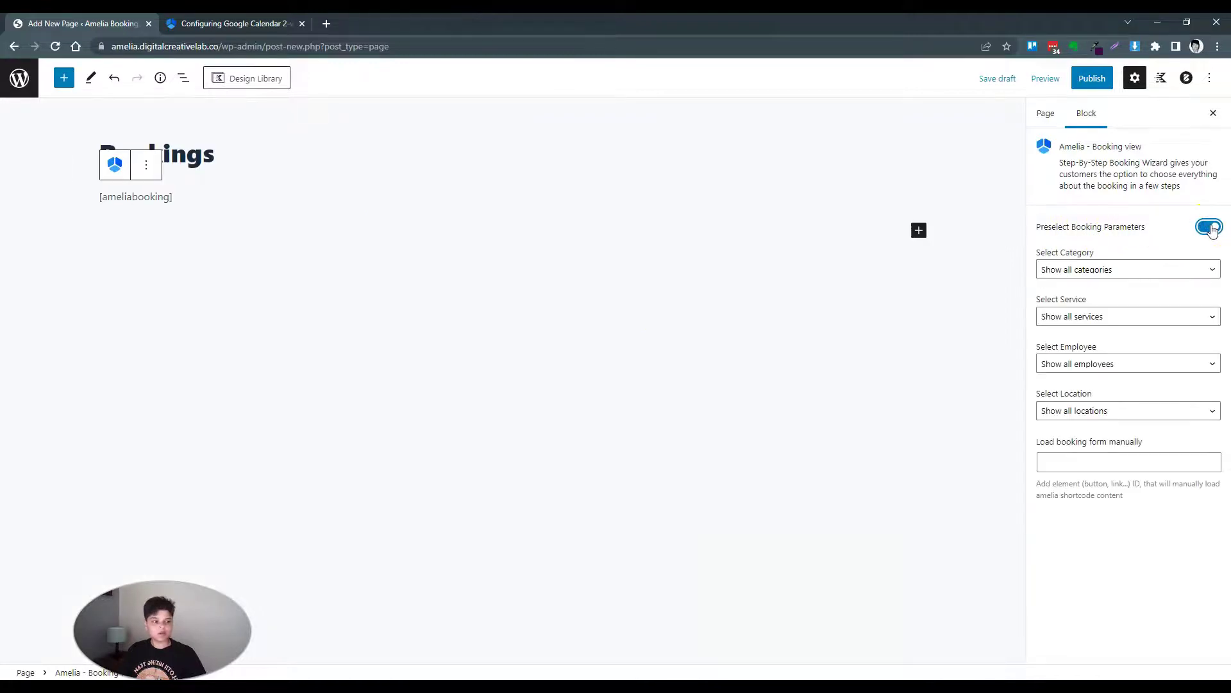
pyautogui.click(1118, 272)
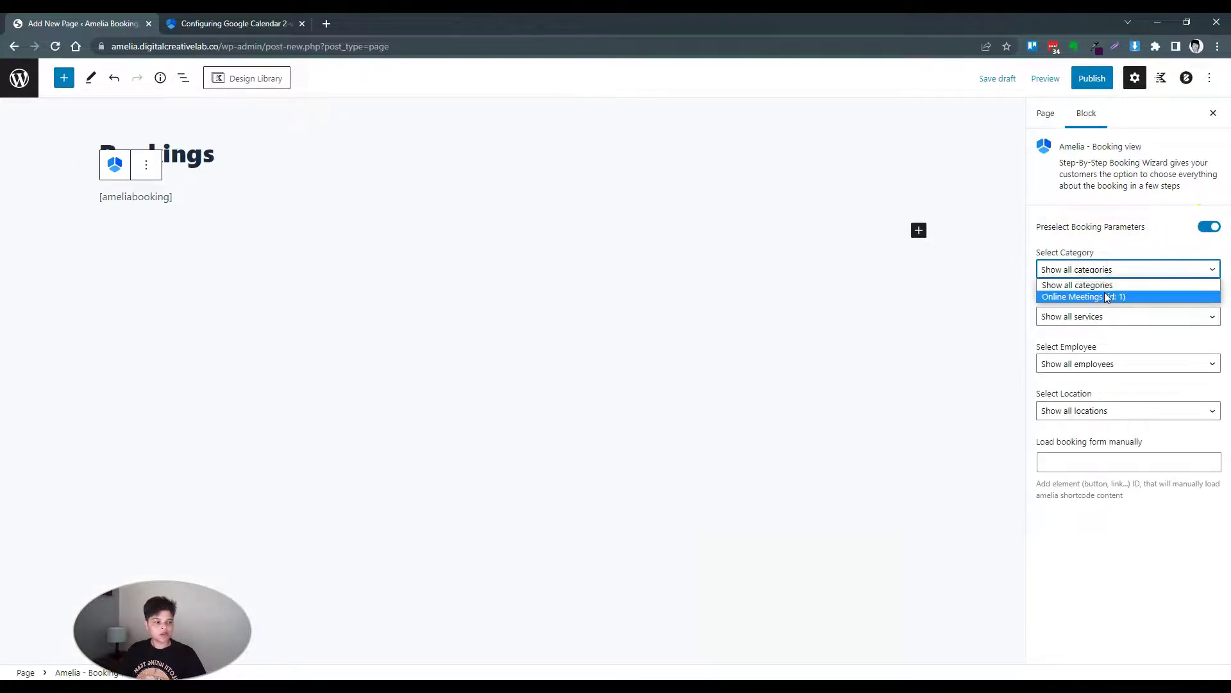
pyautogui.click(1106, 295)
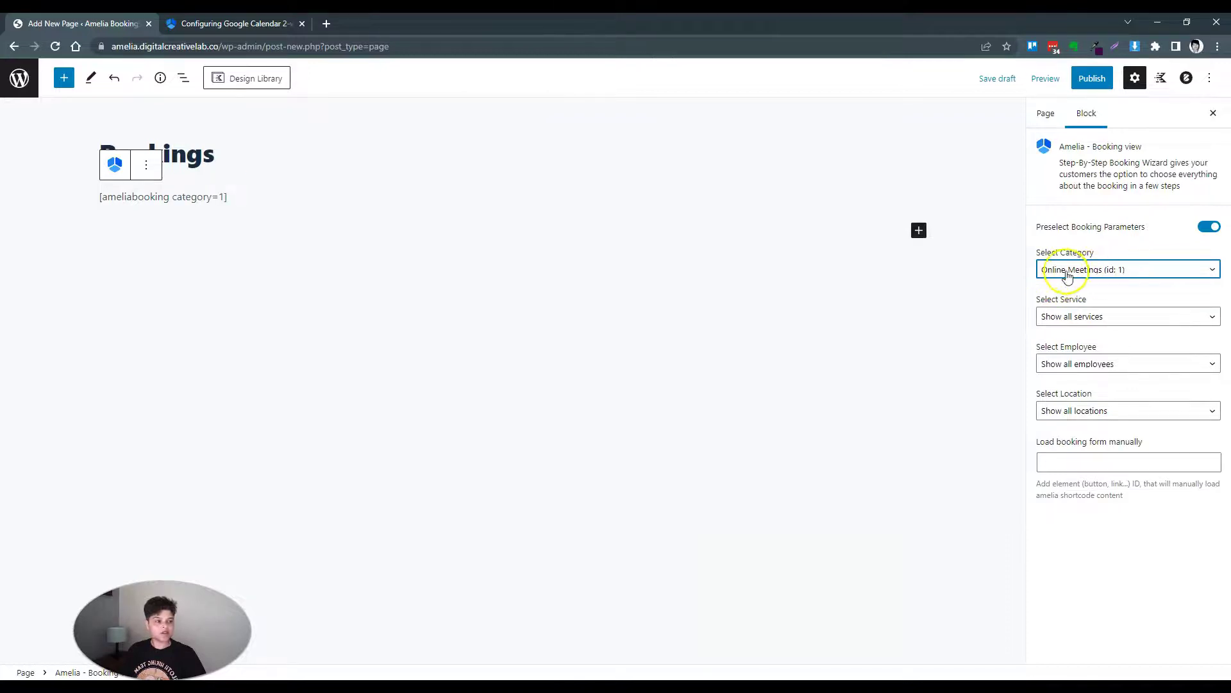
pyautogui.click(1071, 318)
pyautogui.click(1074, 318)
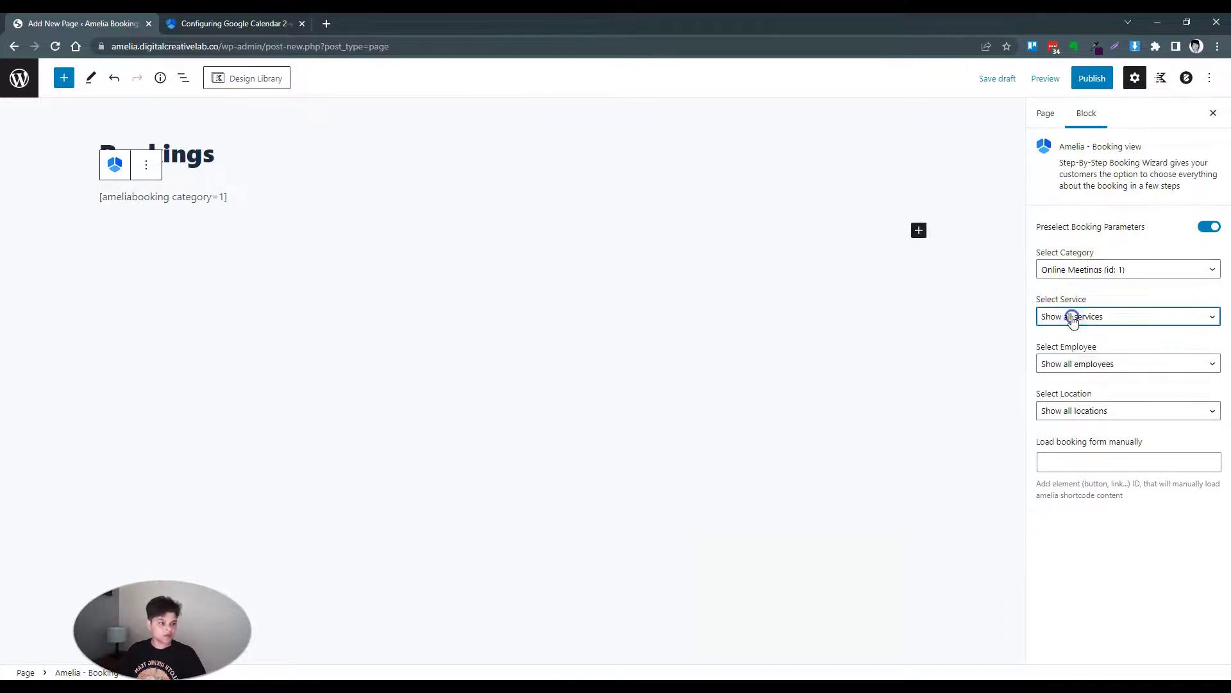
pyautogui.click(1075, 364)
pyautogui.click(1073, 390)
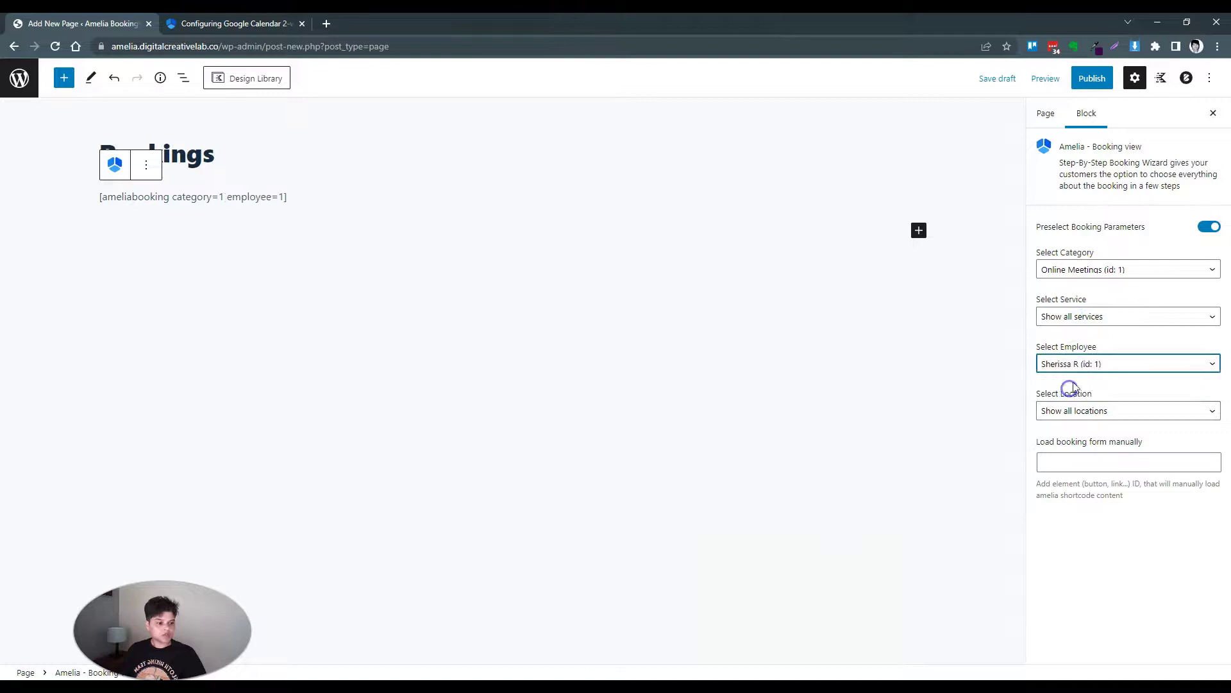
pyautogui.click(1075, 413)
pyautogui.click(1074, 426)
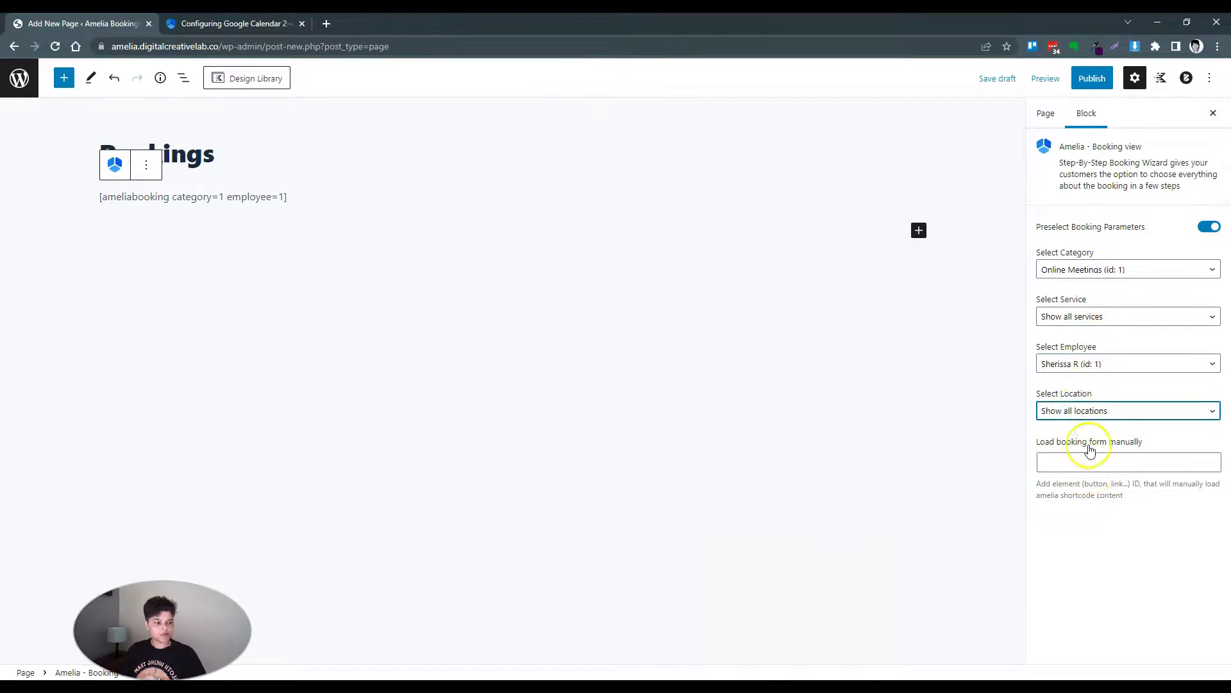
# Step: Publish the Bookings page, confirm in the pre-publish panel, and view it live
pyautogui.click(1085, 82)
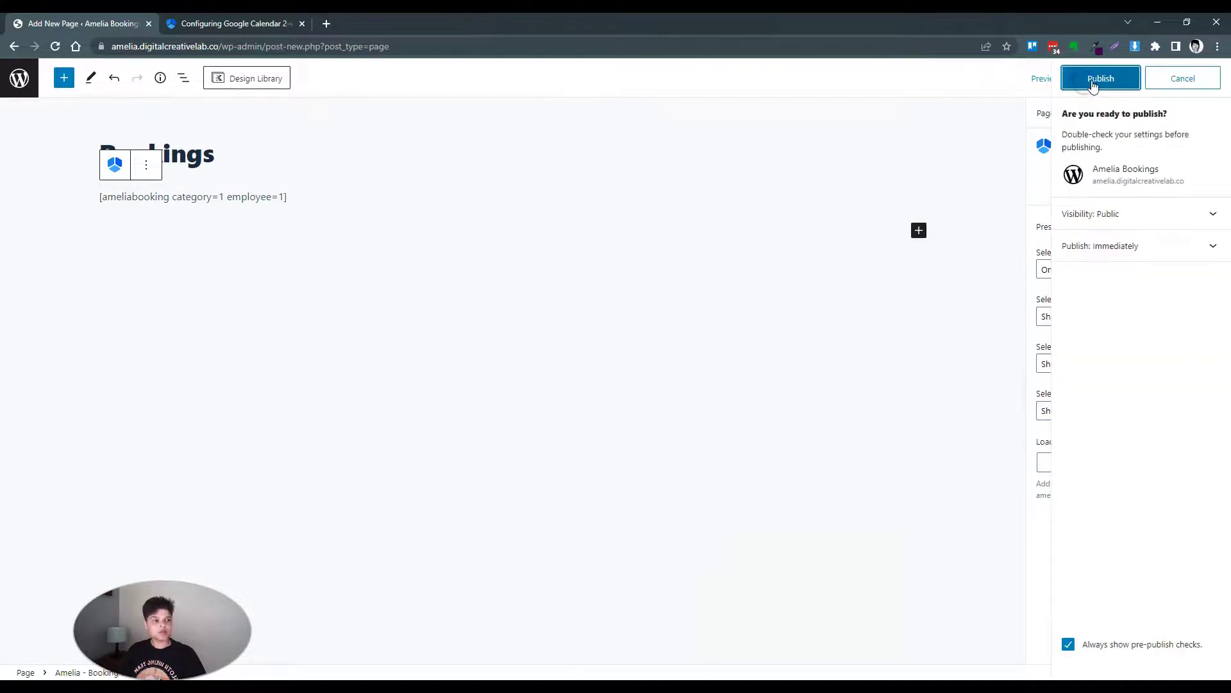
pyautogui.click(1093, 81)
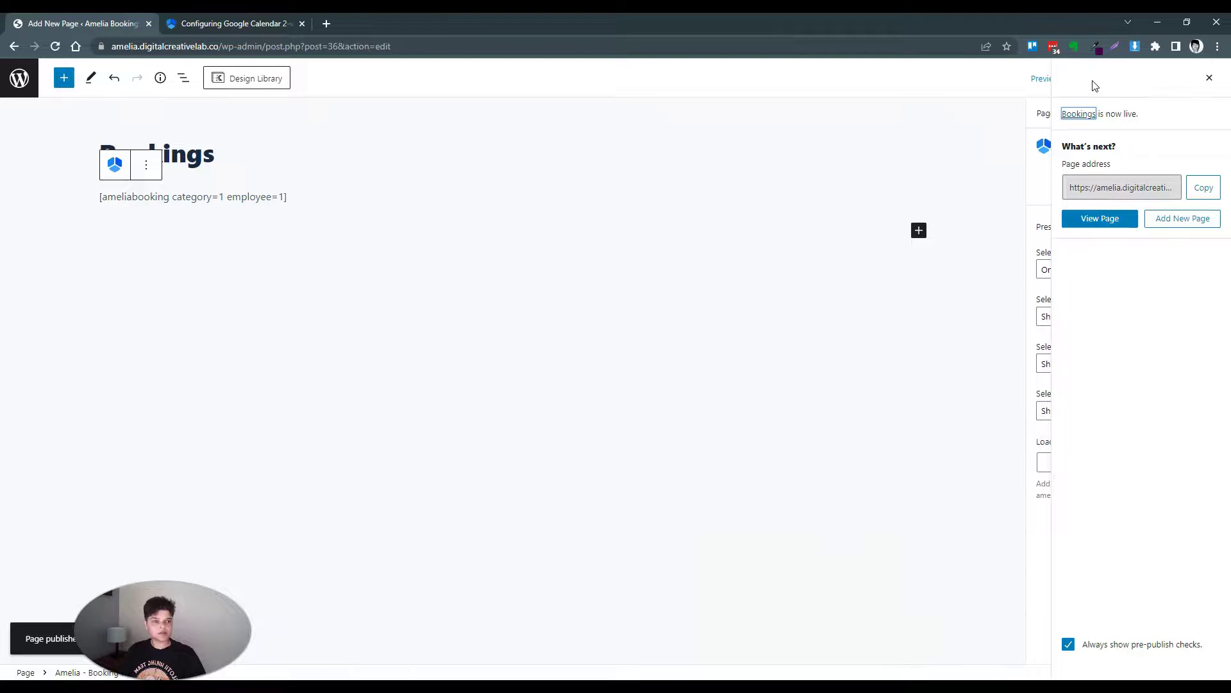
pyautogui.click(1110, 225)
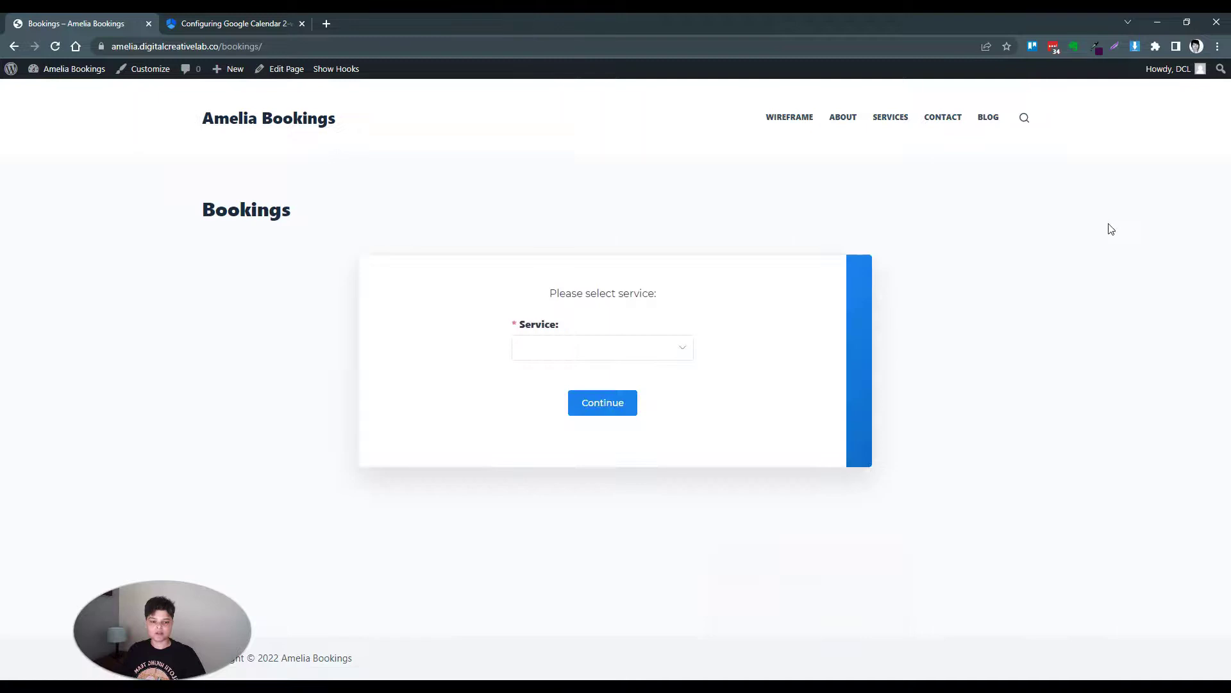
# Step: Choose the 1 hour consultation service with the Video tutorial extra
pyautogui.click(578, 348)
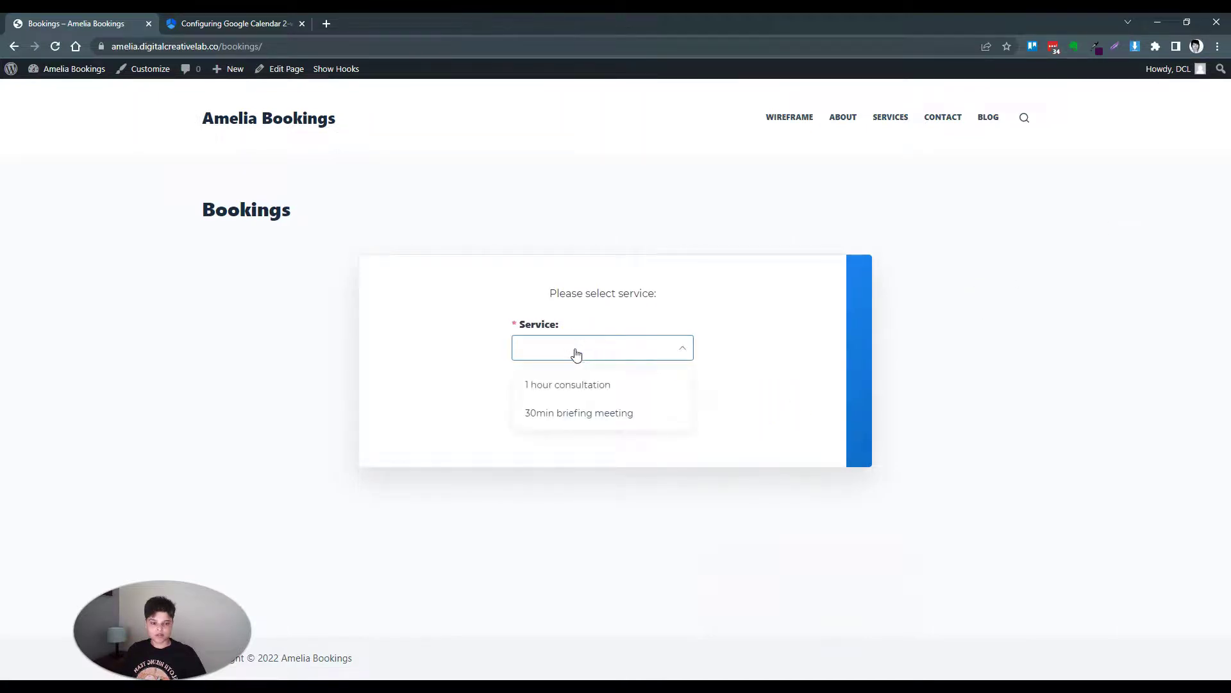
pyautogui.click(568, 384)
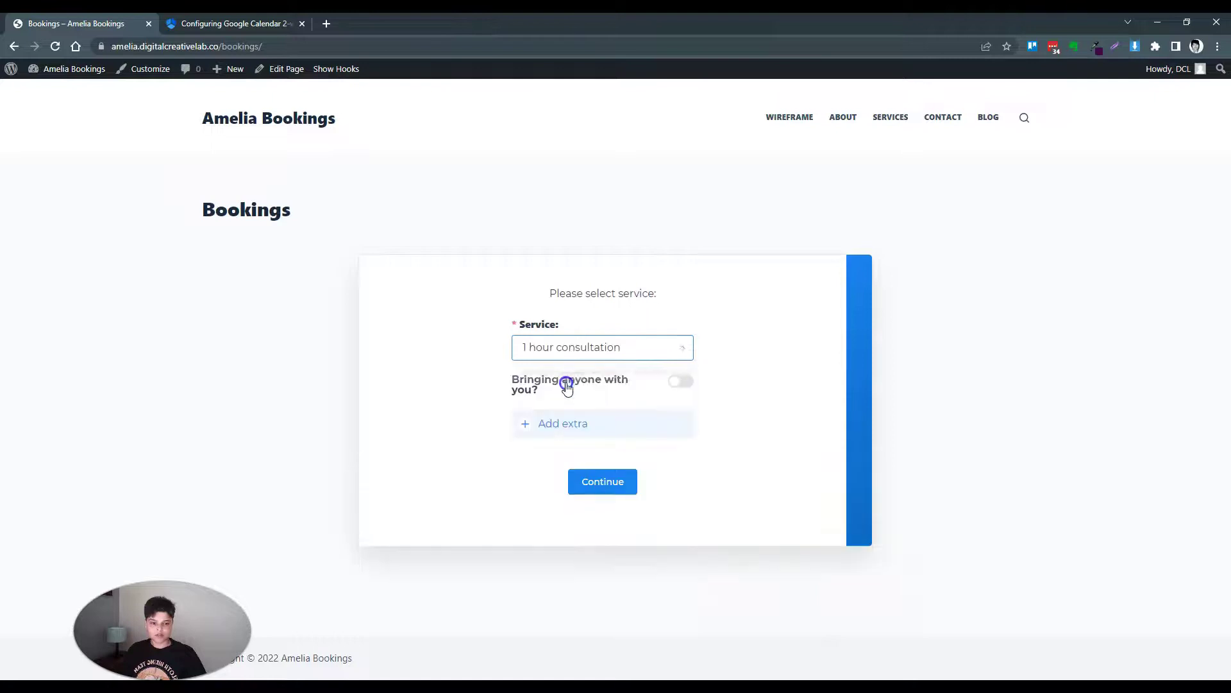
pyautogui.click(580, 426)
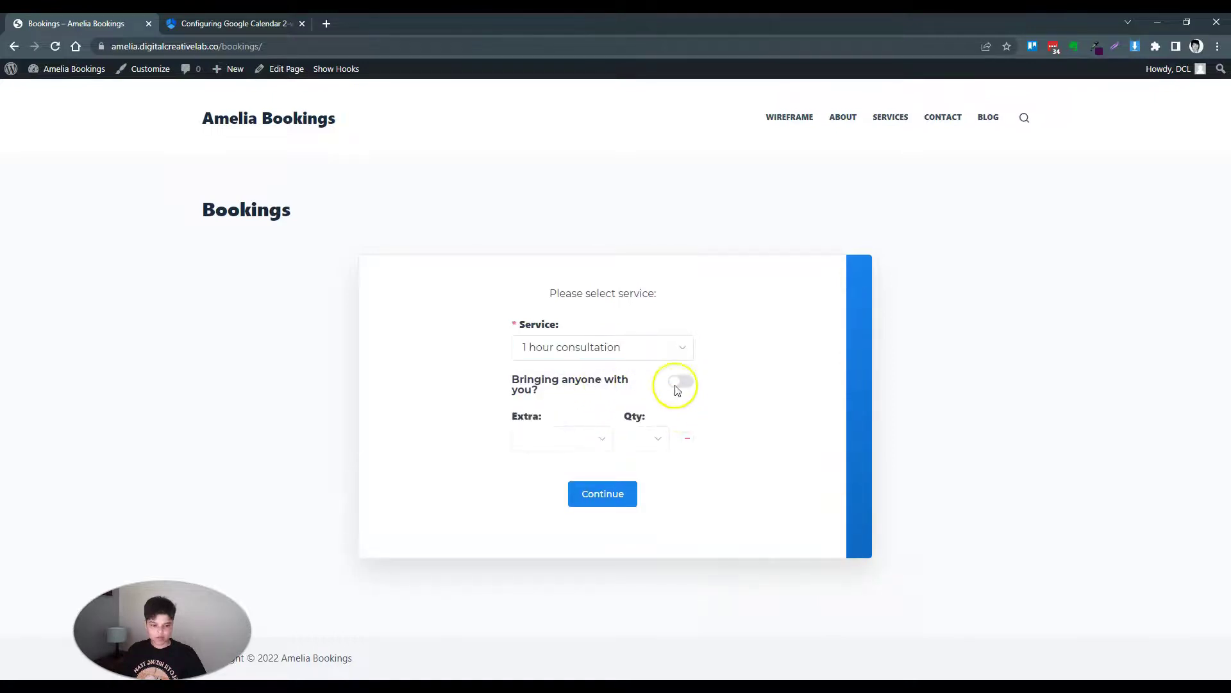
pyautogui.click(585, 439)
pyautogui.click(571, 475)
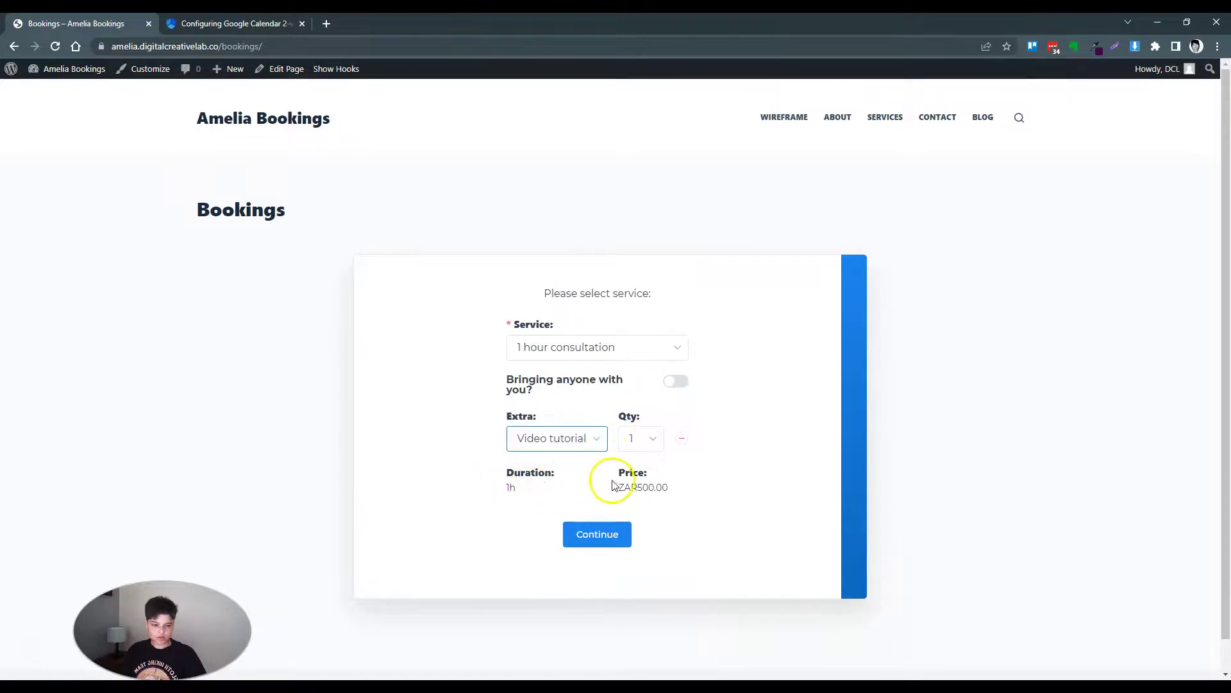
pyautogui.click(597, 534)
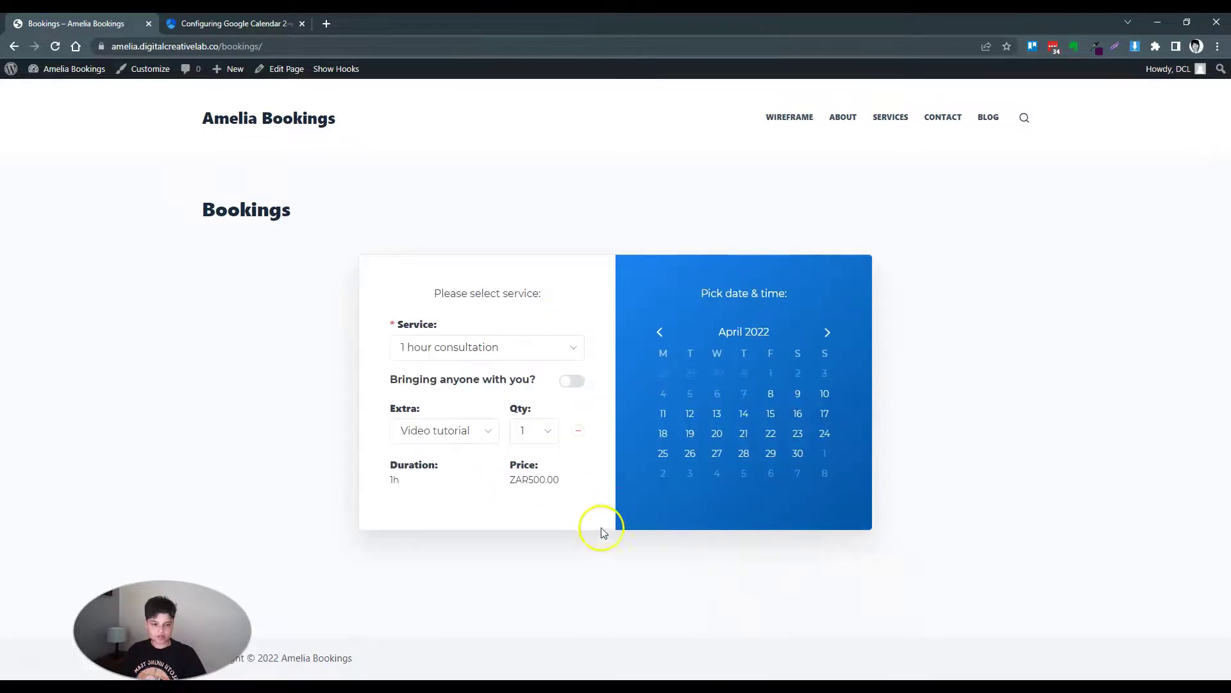
# Step: Pick 12 April 2022 as the booking date and continue to the details
pyautogui.click(797, 394)
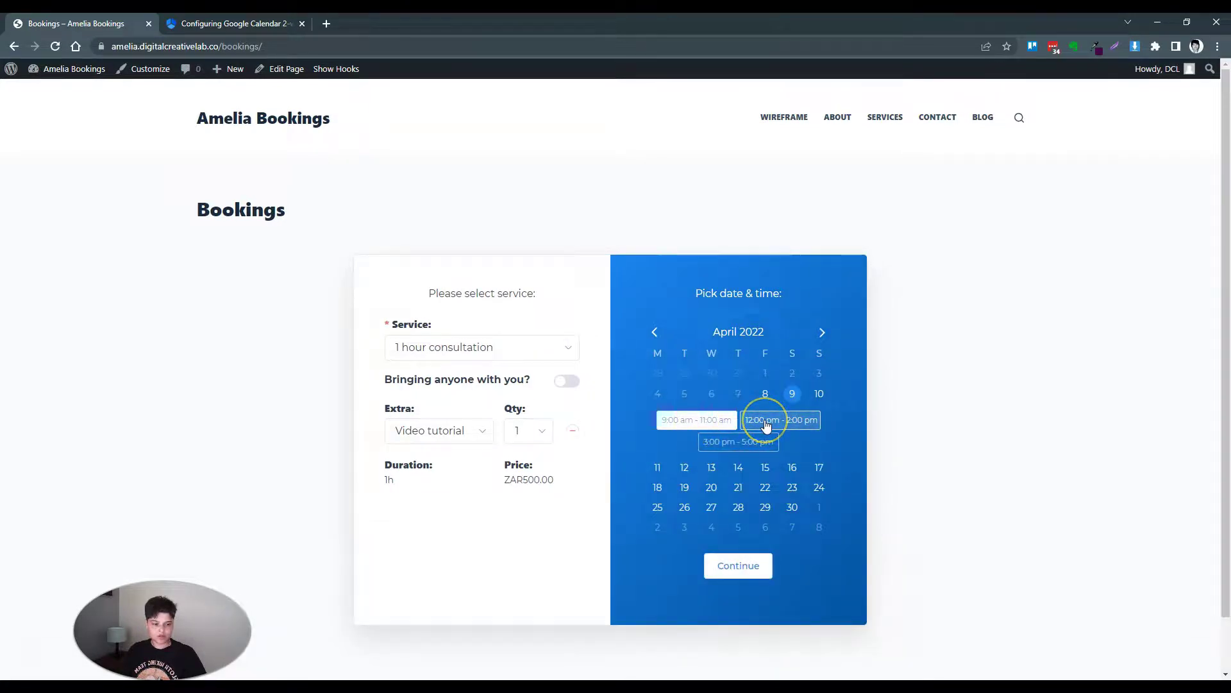
pyautogui.click(720, 421)
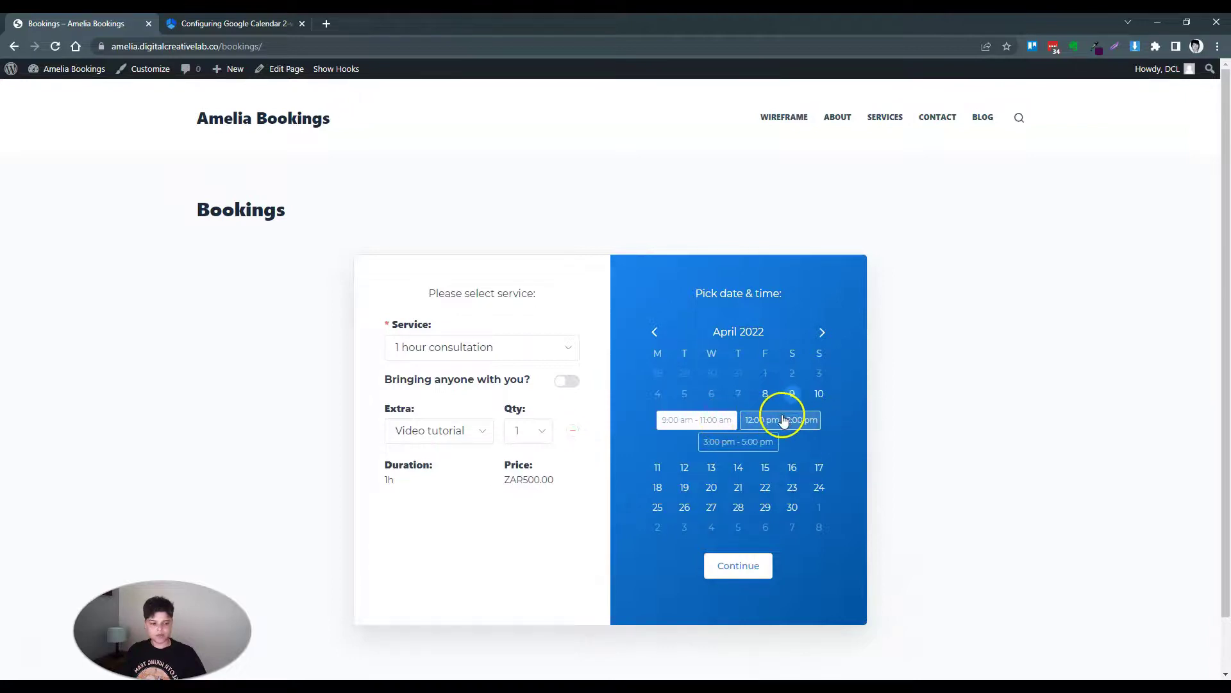
pyautogui.click(684, 467)
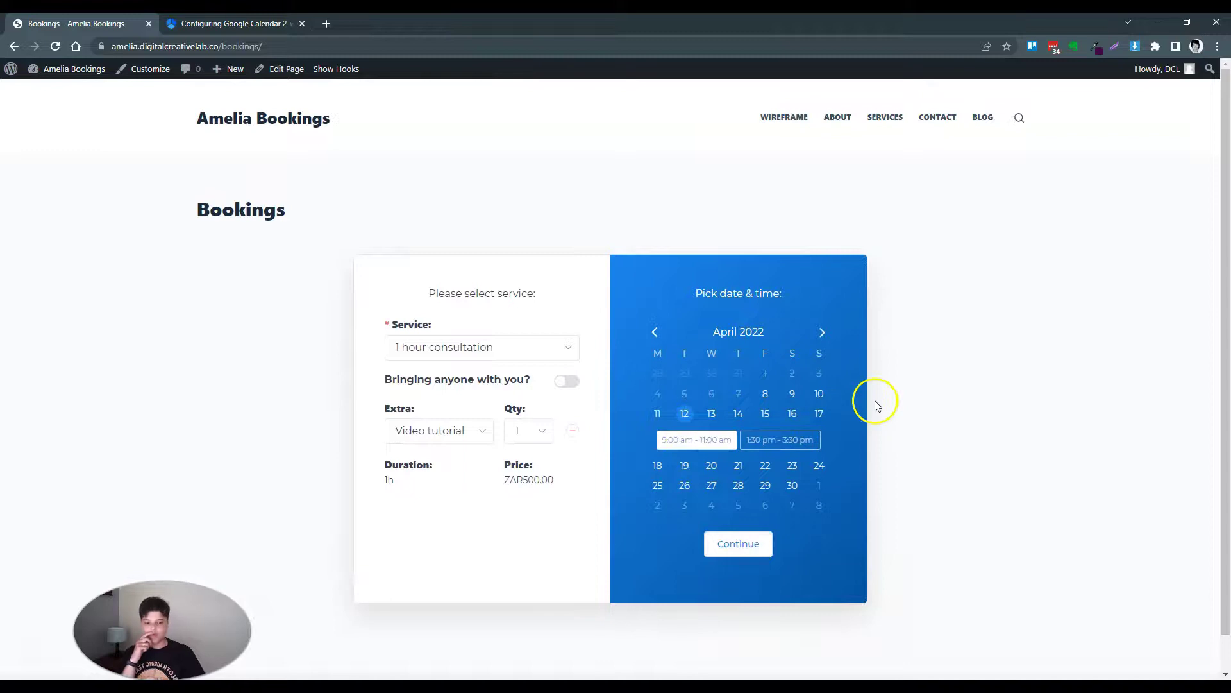
pyautogui.scroll(-1, 798, 385)
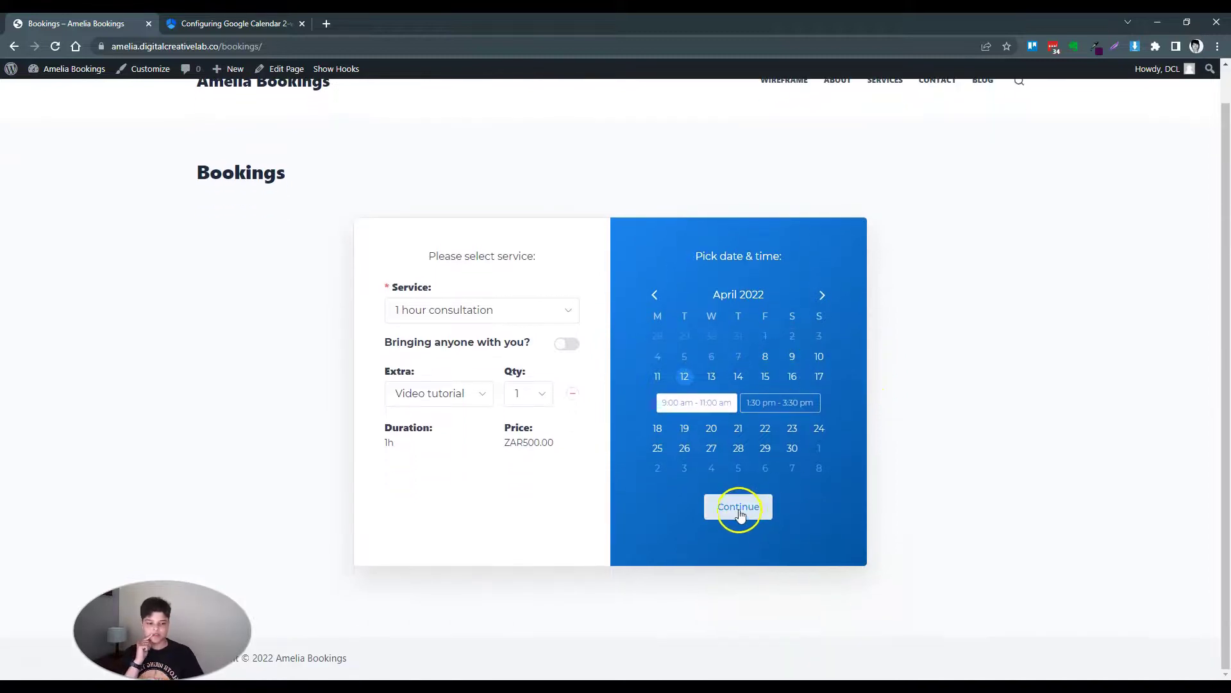
pyautogui.click(739, 507)
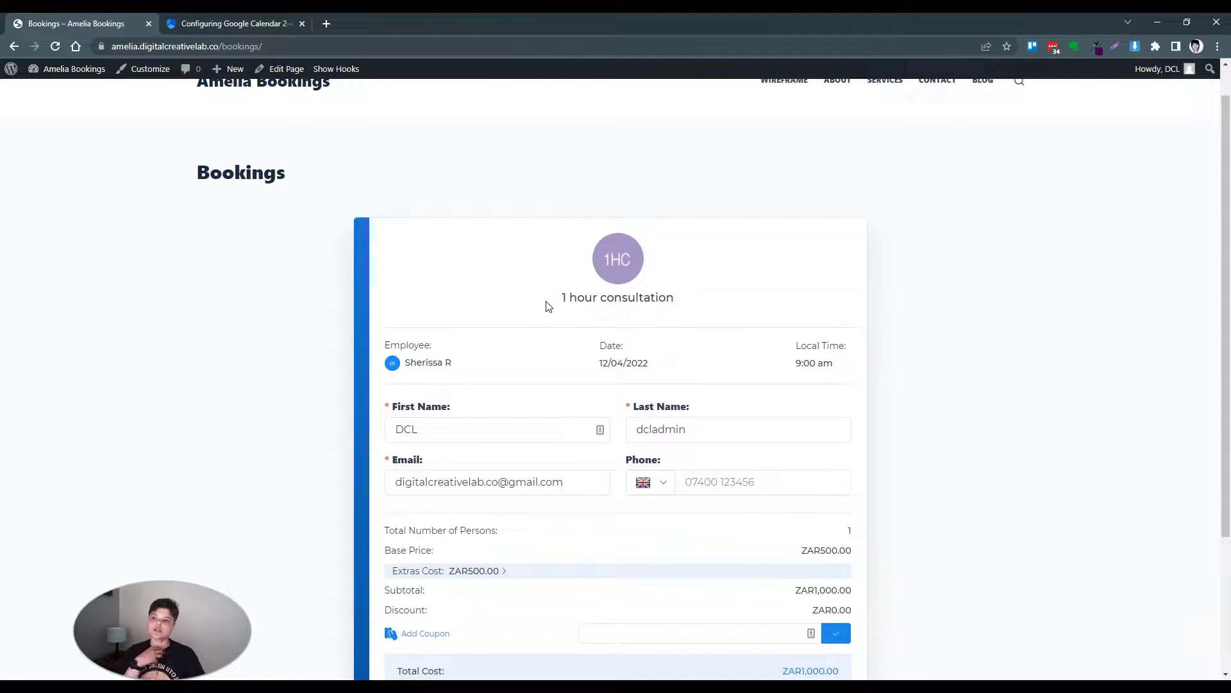
# Step: Complete the booking details and confirm the ZAR1,000.00 booking for 12/04/2022, 9:00 am
pyautogui.click(519, 292)
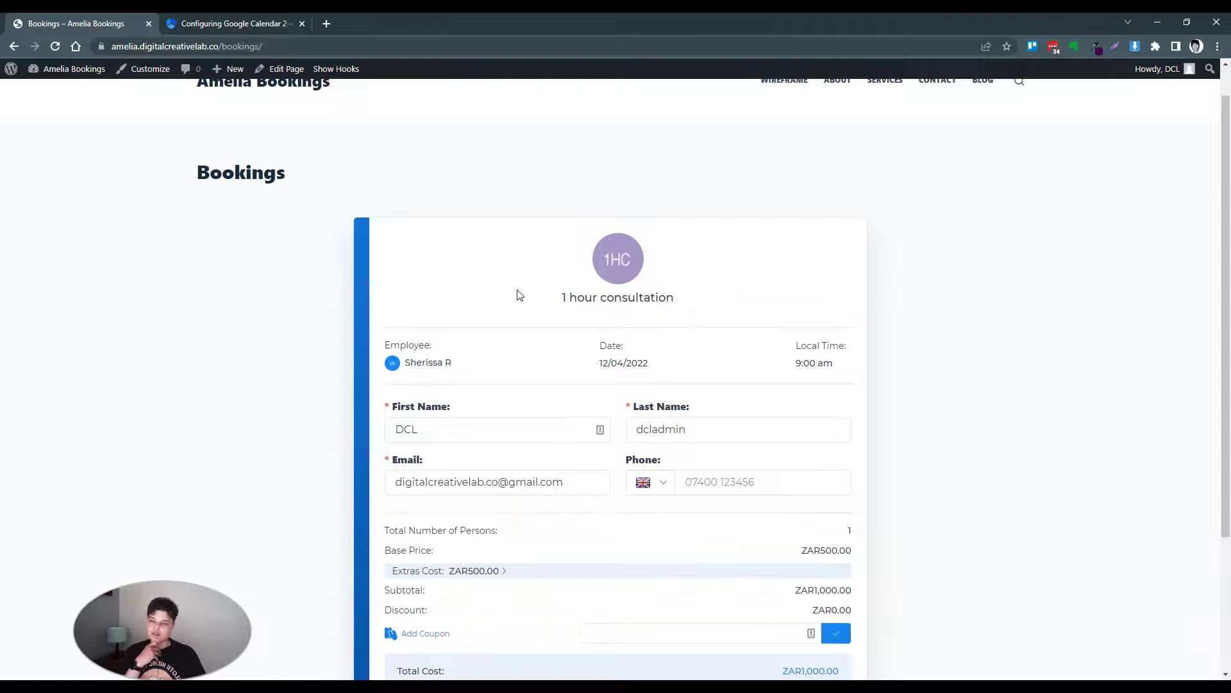
pyautogui.click(527, 292)
pyautogui.scroll(-2, 541, 321)
pyautogui.click(590, 320)
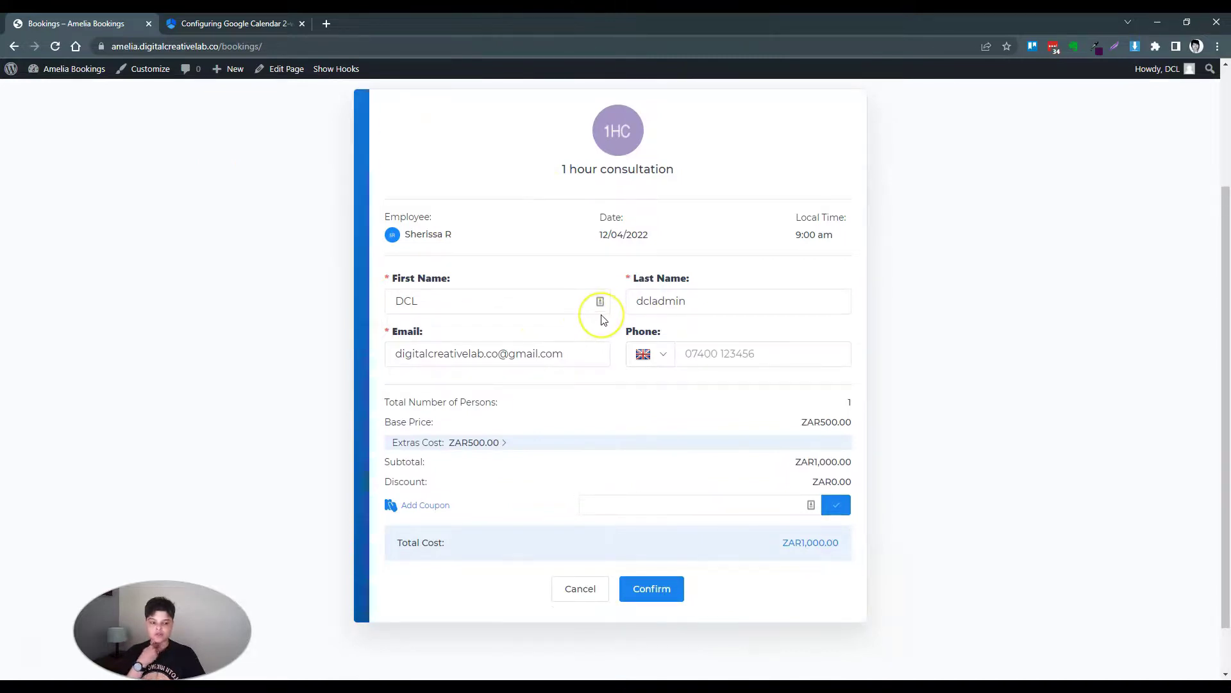
pyautogui.scroll(-1, 603, 319)
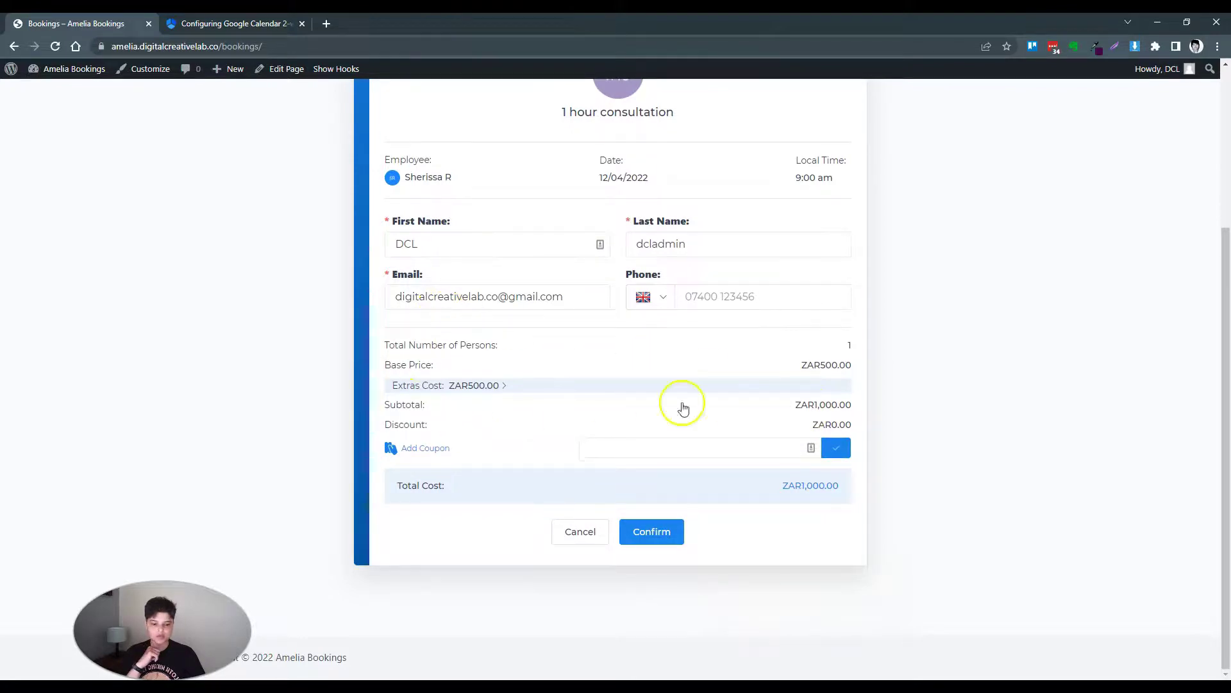
pyautogui.click(649, 532)
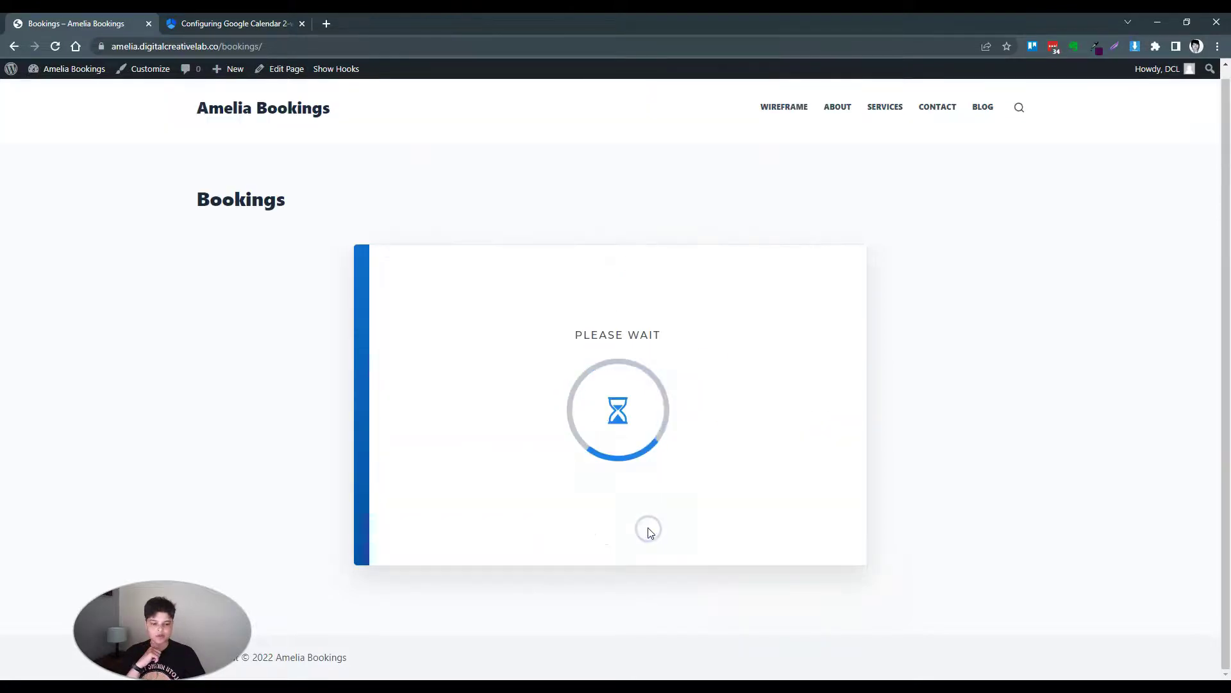
# Step: Add the booking to Google Calendar, then close the calendar event tab
pyautogui.click(608, 459)
pyautogui.click(603, 497)
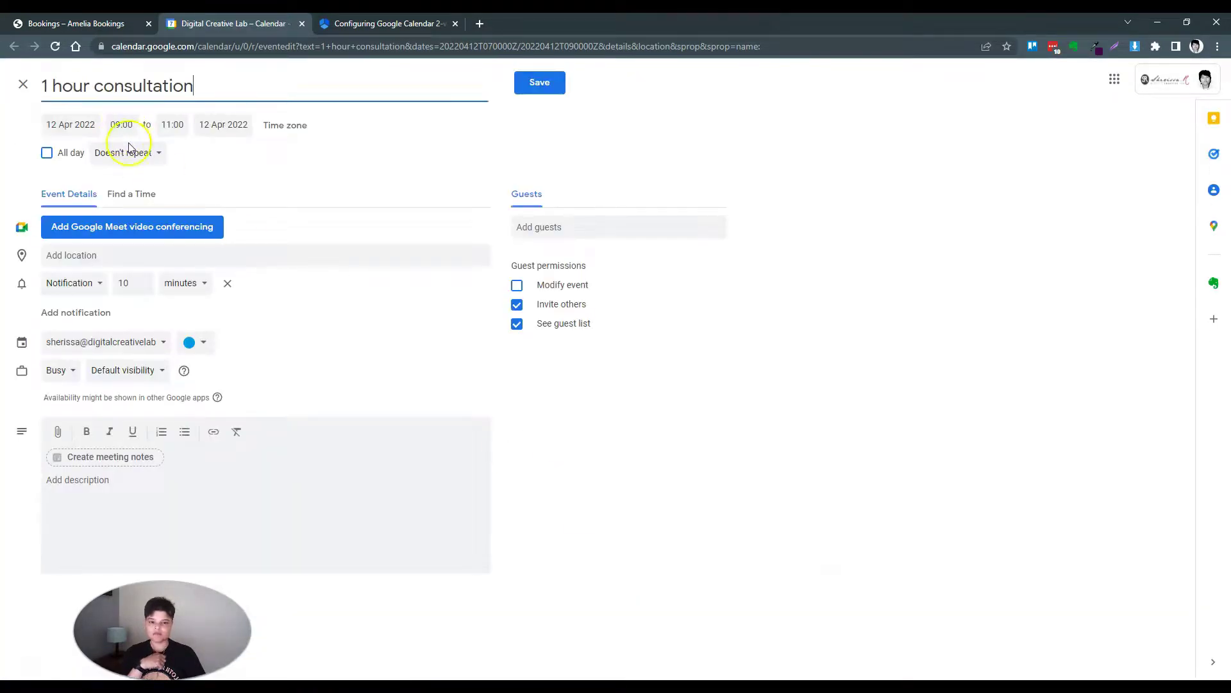
pyautogui.click(301, 23)
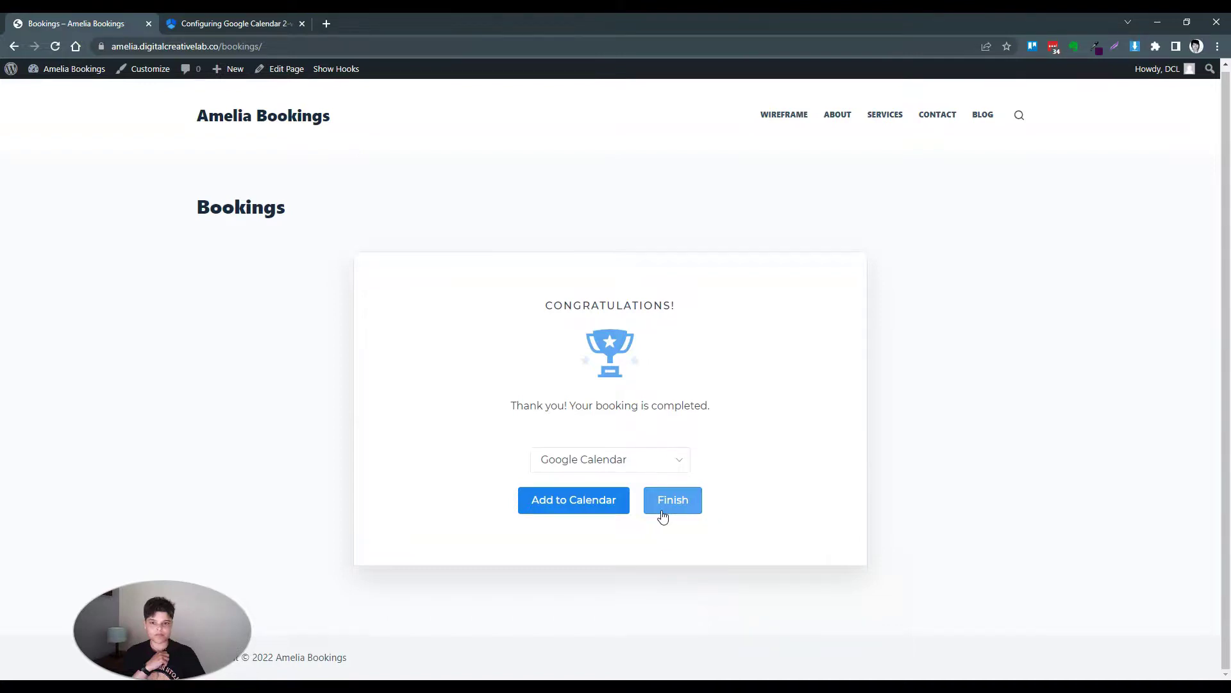
# Step: Open the 1 hour consultation service from Amelia's Services page and review its settings
pyautogui.click(41, 82)
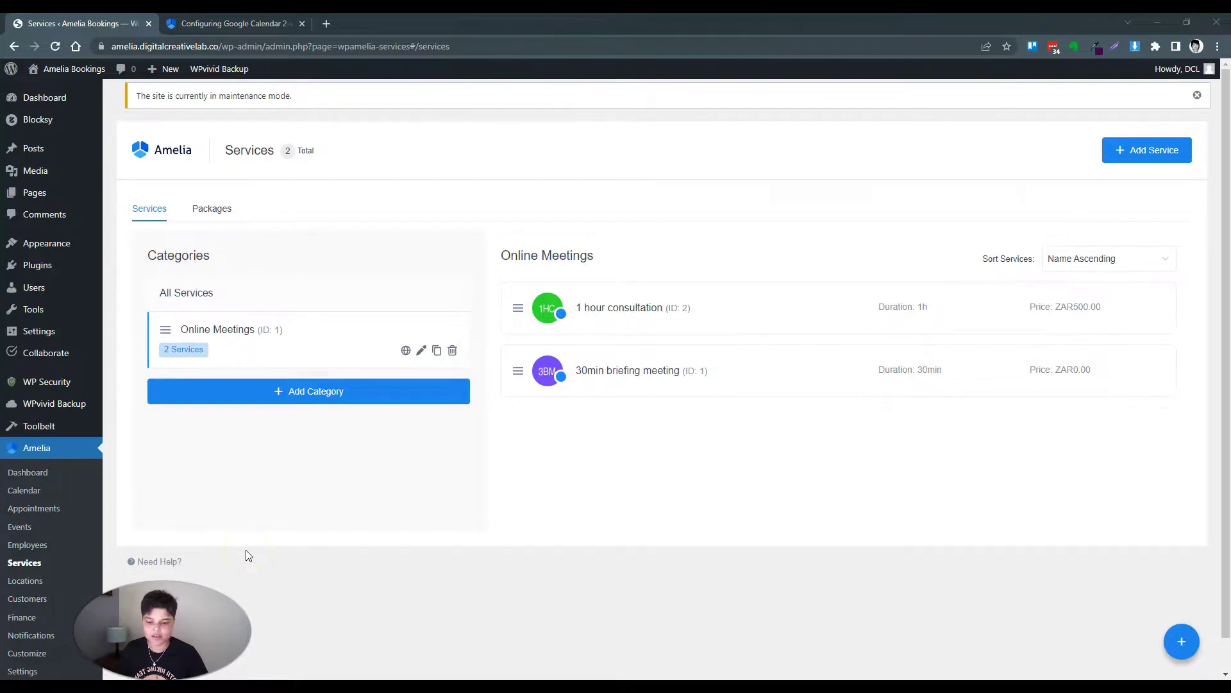
pyautogui.click(584, 312)
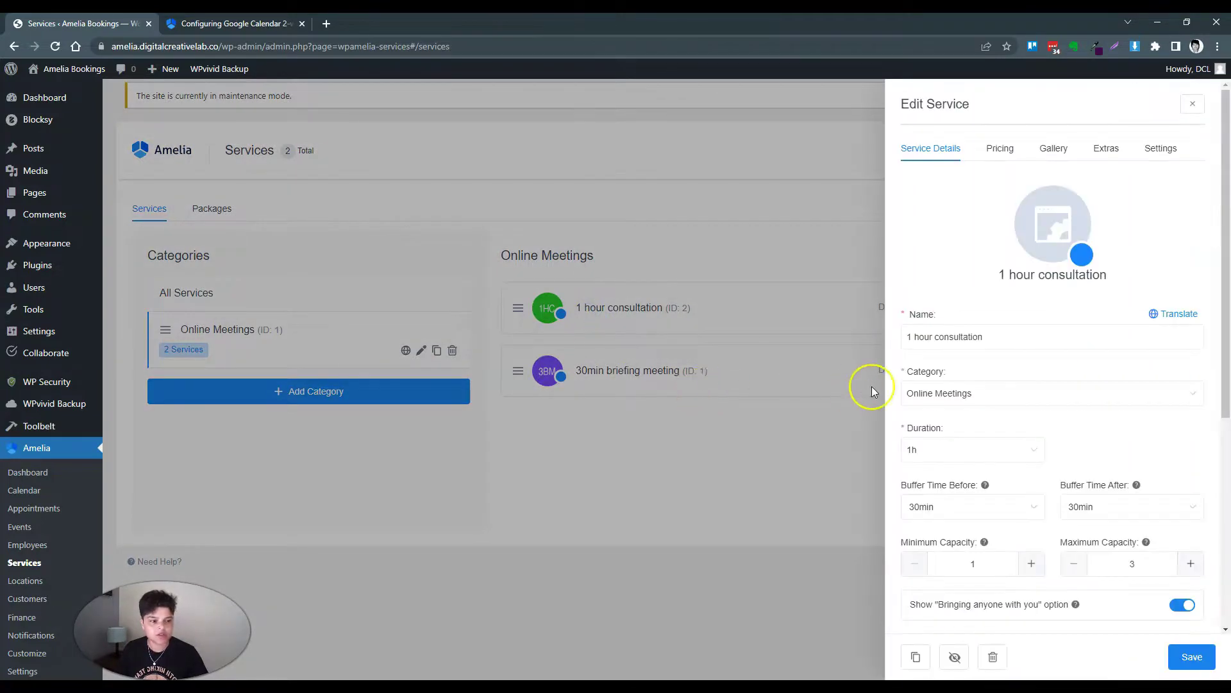
pyautogui.scroll(-5, 1056, 393)
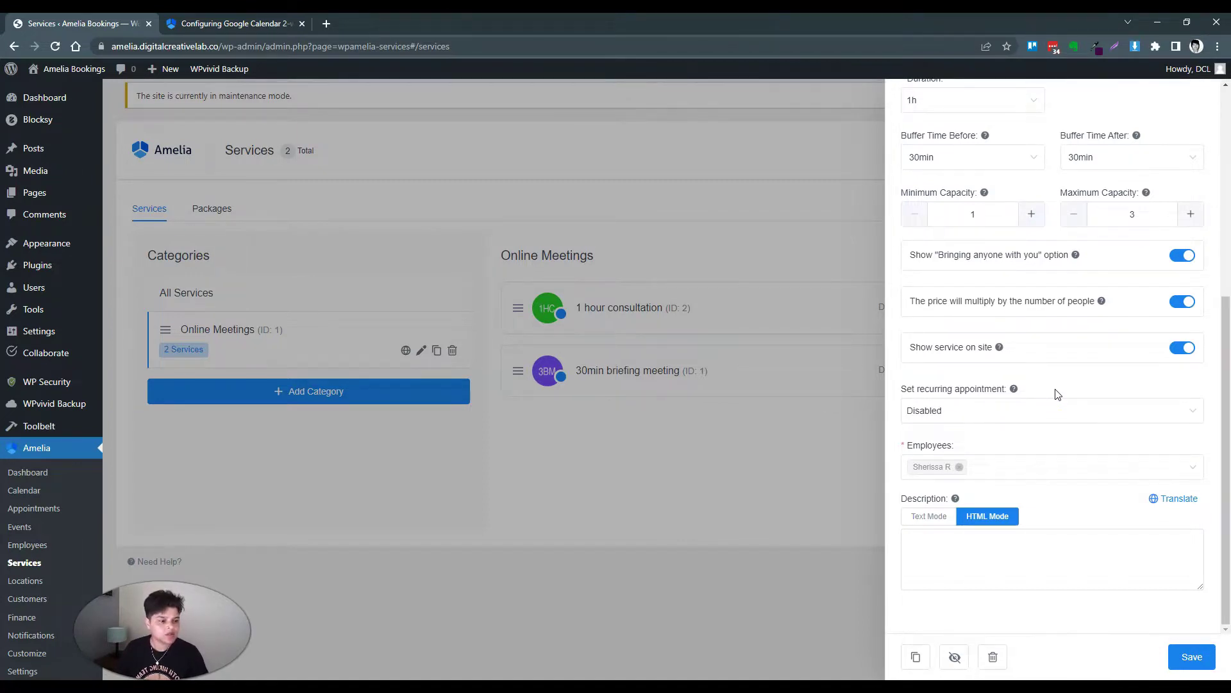
pyautogui.scroll(4, 1057, 394)
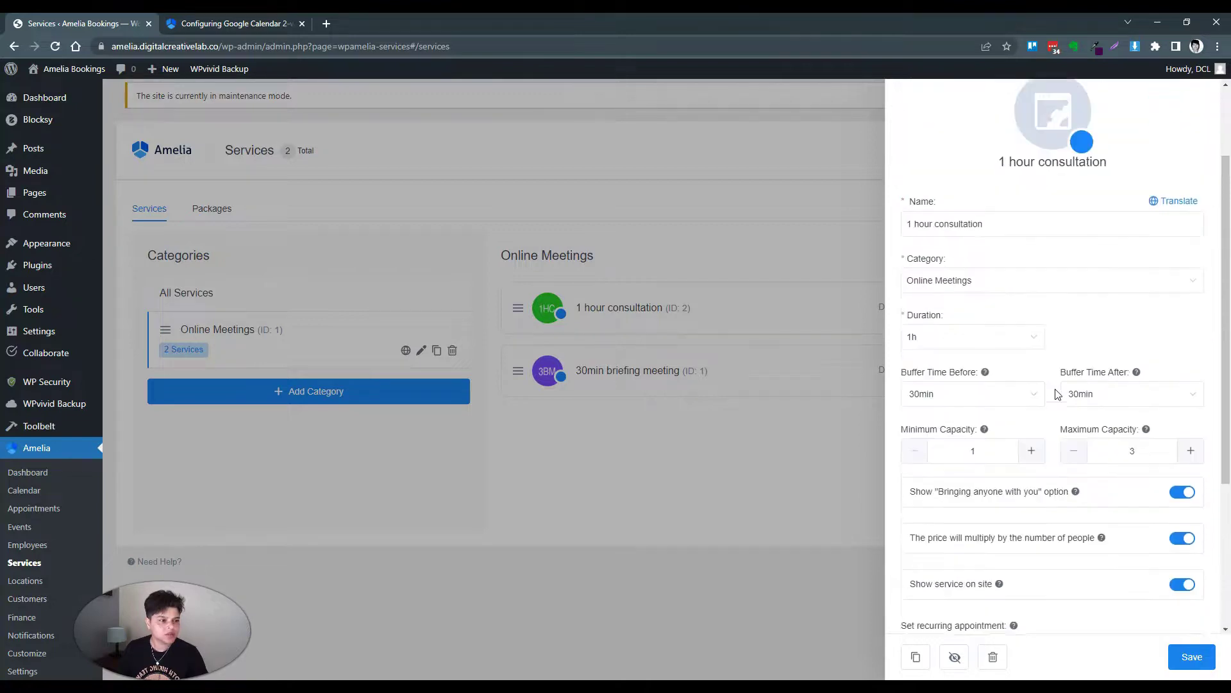
pyautogui.scroll(-4, 1057, 394)
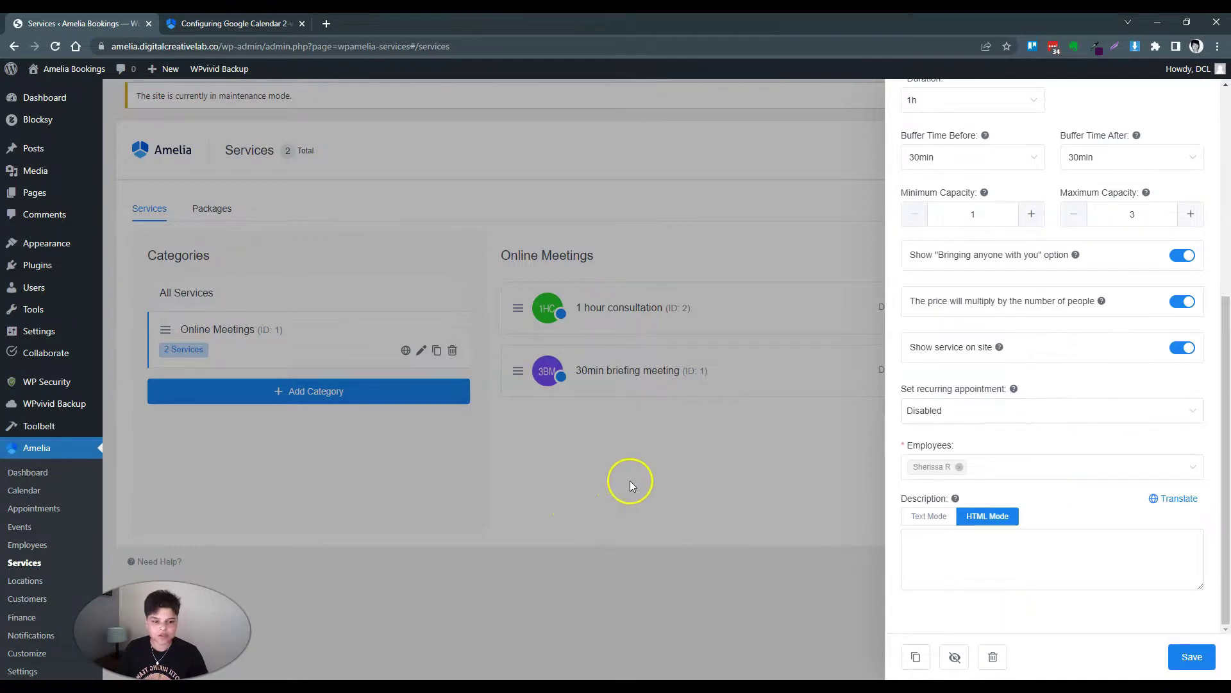
pyautogui.scroll(2, 995, 326)
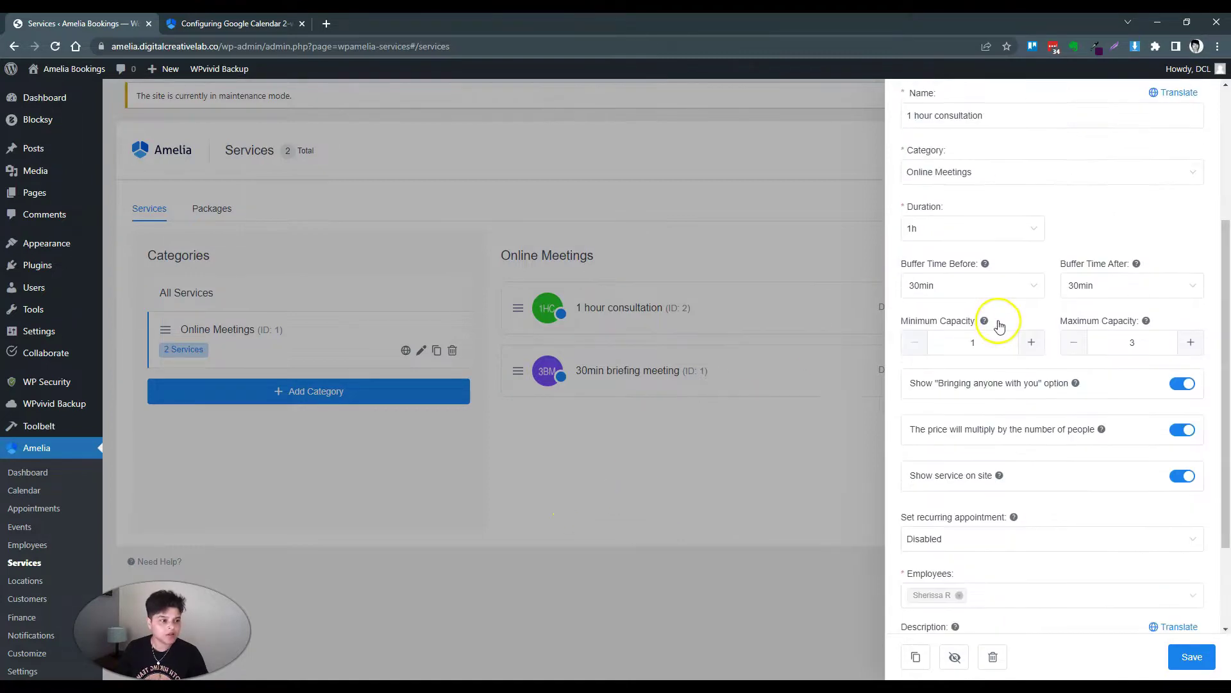
# Step: Clear the 30min buffer times before and after and turn off per-person price multiplying
pyautogui.click(927, 293)
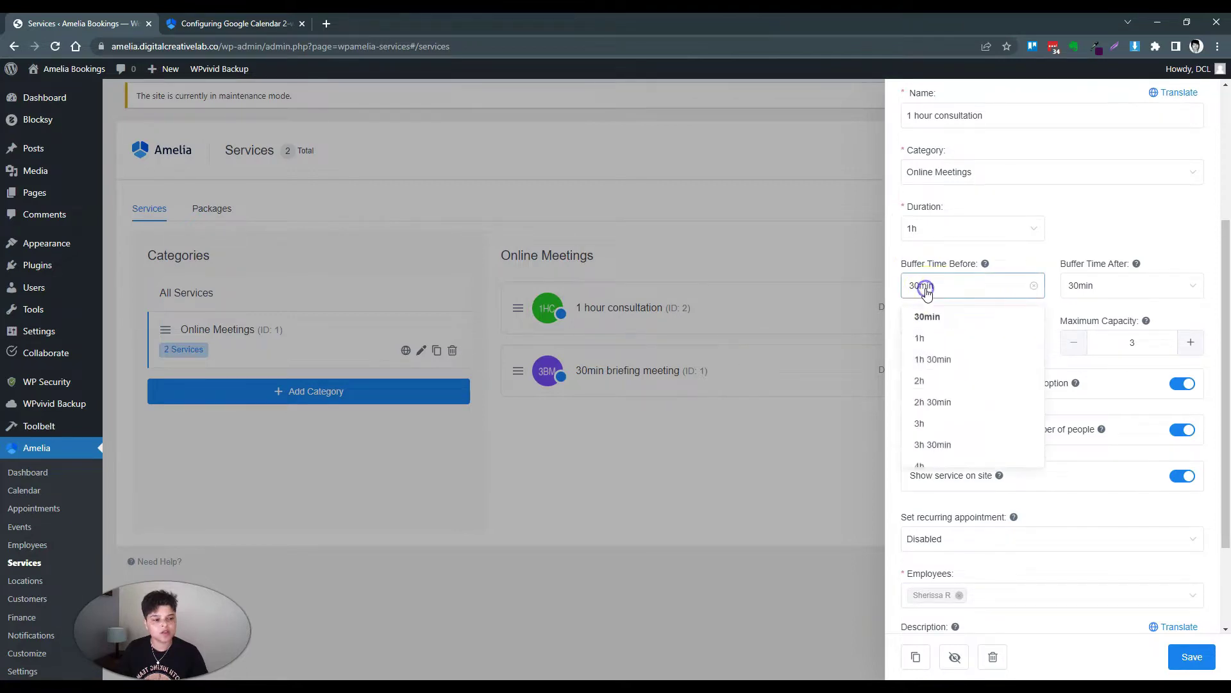
pyautogui.click(988, 285)
pyautogui.click(1031, 290)
pyautogui.click(1088, 286)
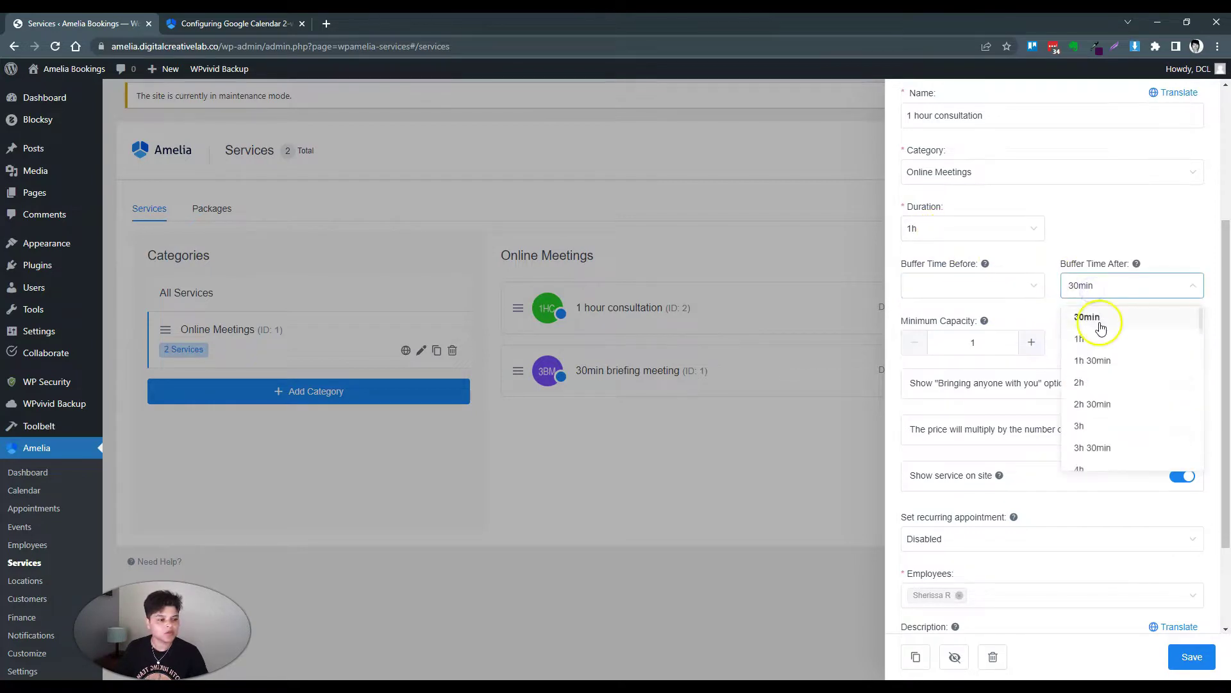
pyautogui.click(1191, 286)
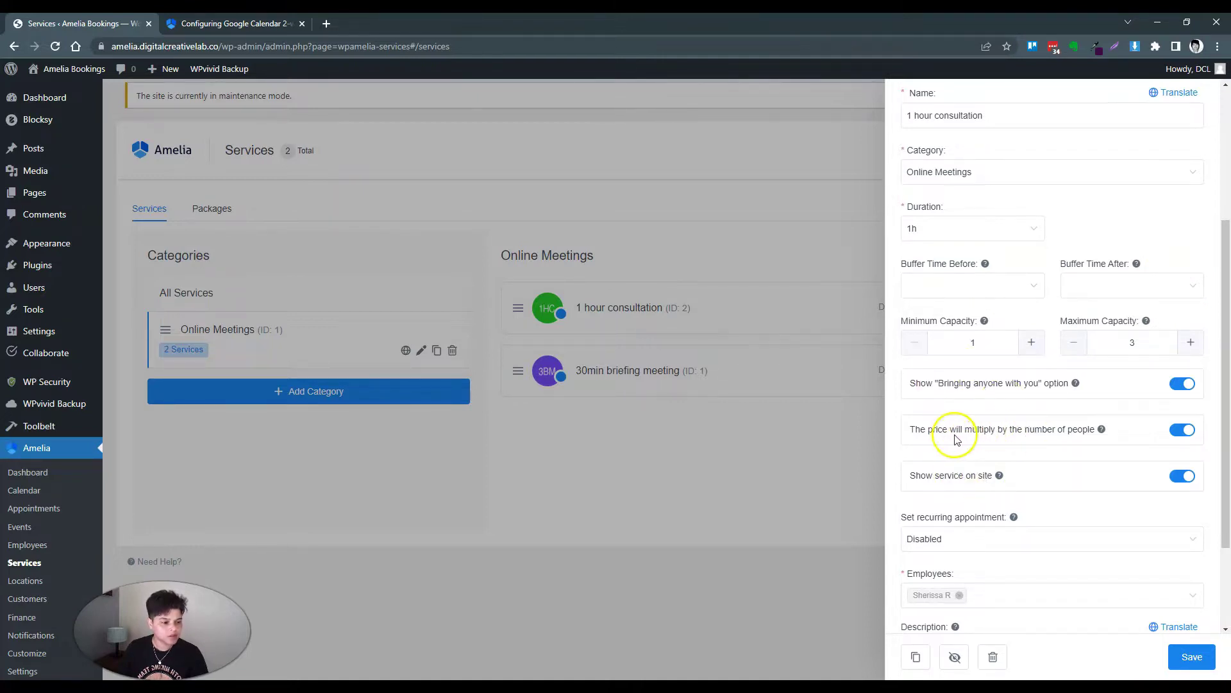
pyautogui.click(1182, 430)
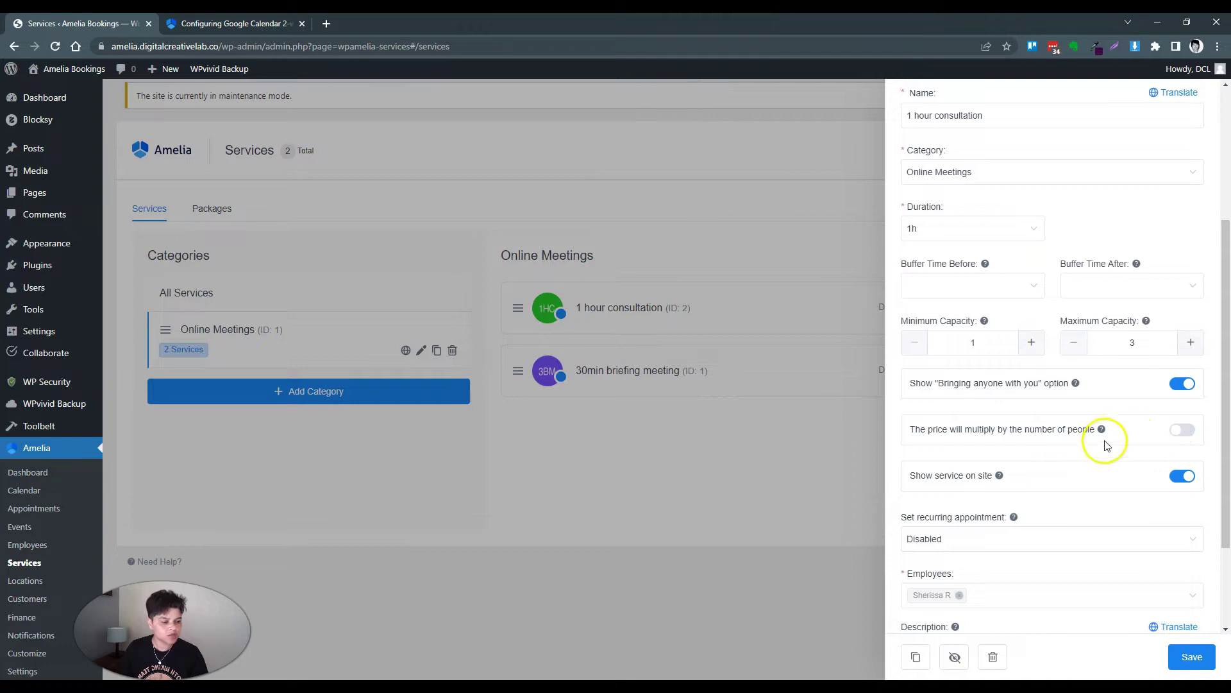
pyautogui.scroll(-2, 1102, 439)
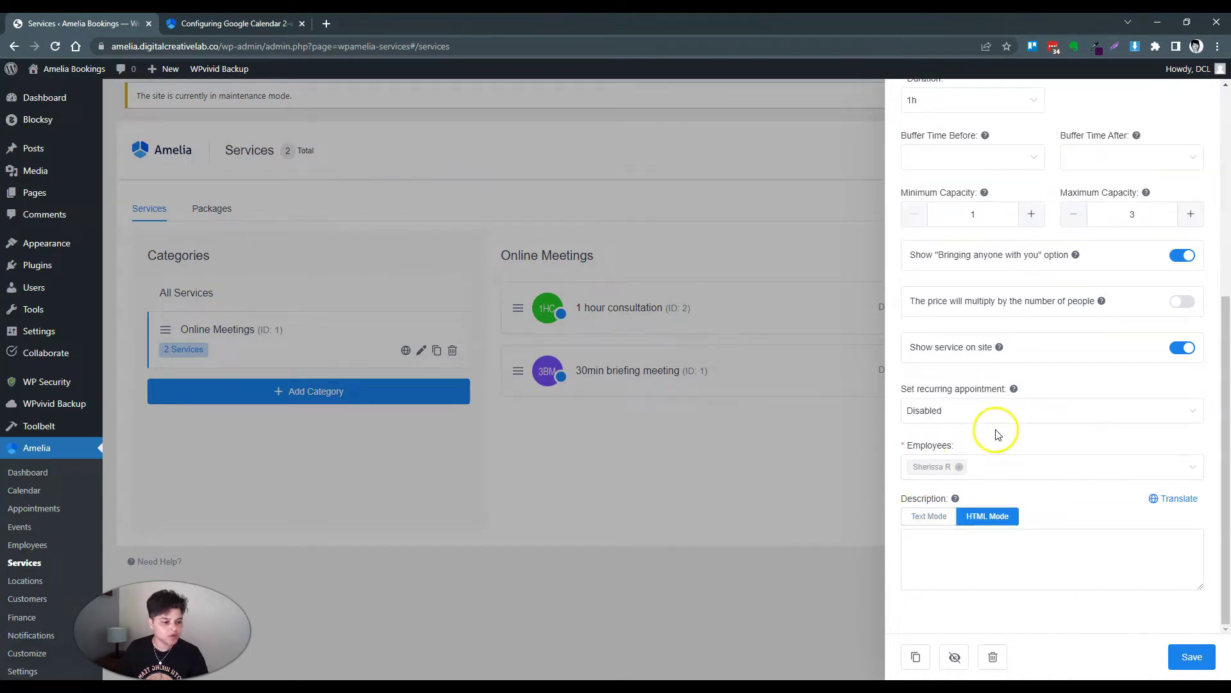
pyautogui.scroll(5, 999, 433)
pyautogui.click(1106, 148)
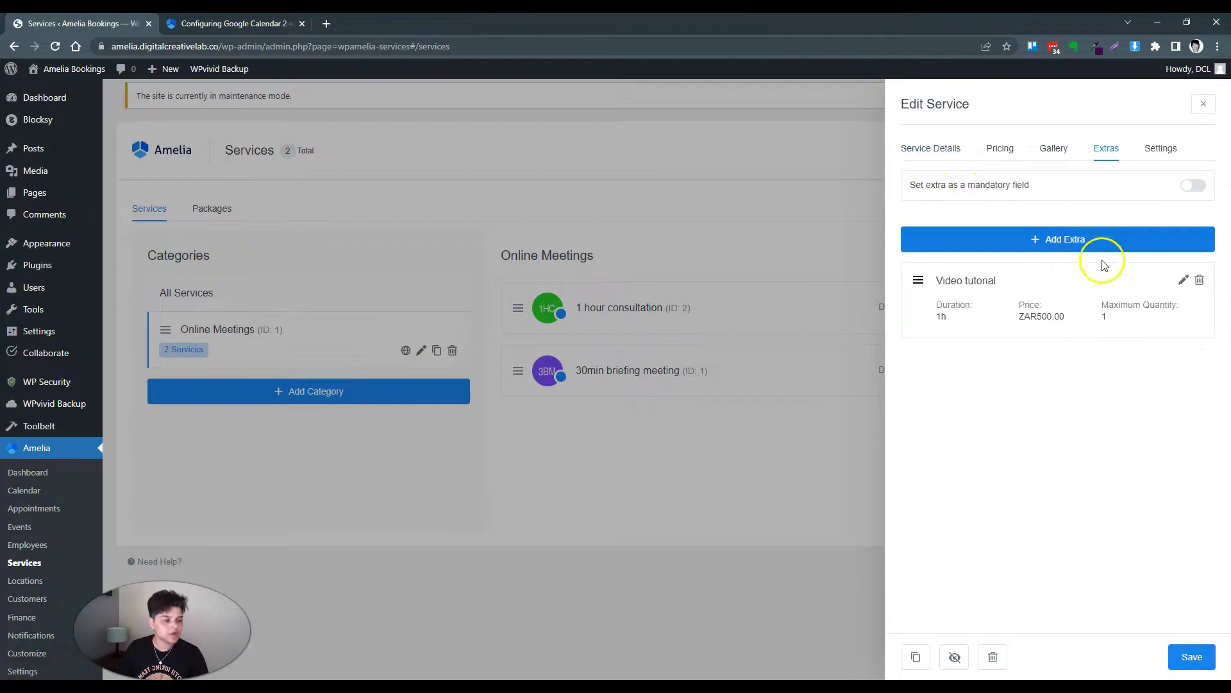
# Step: Clear the Video tutorial extra's 1h duration, save the extra, then save the service
pyautogui.click(1184, 280)
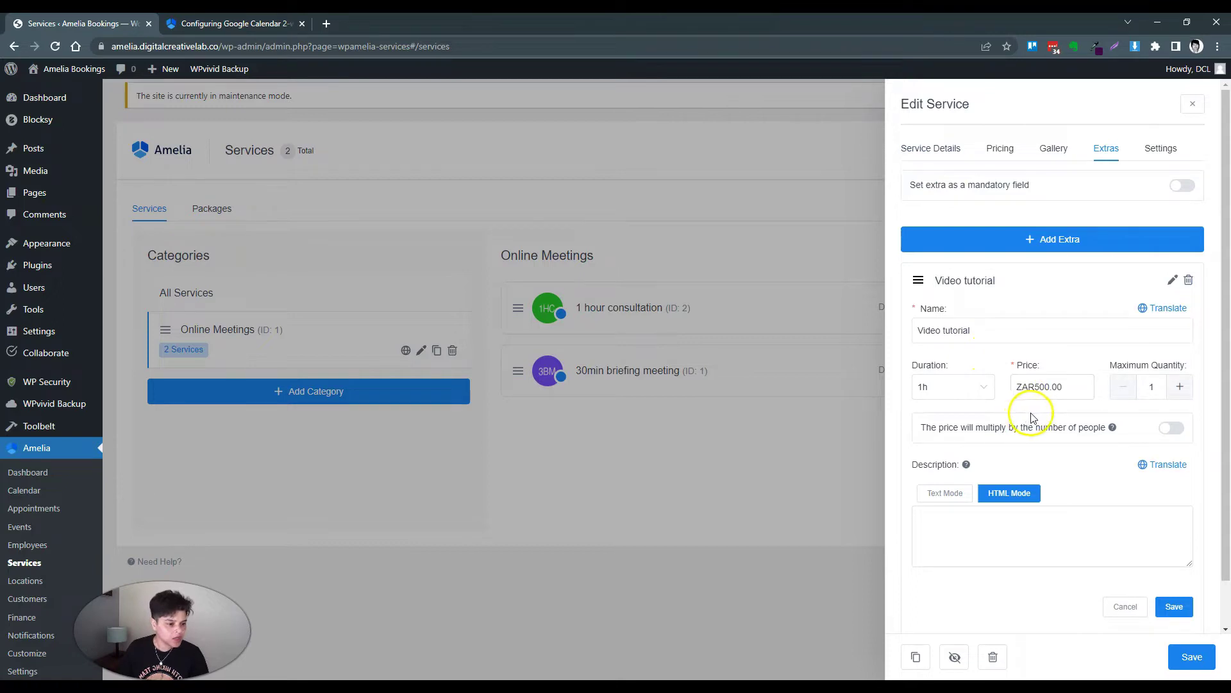
pyautogui.click(984, 388)
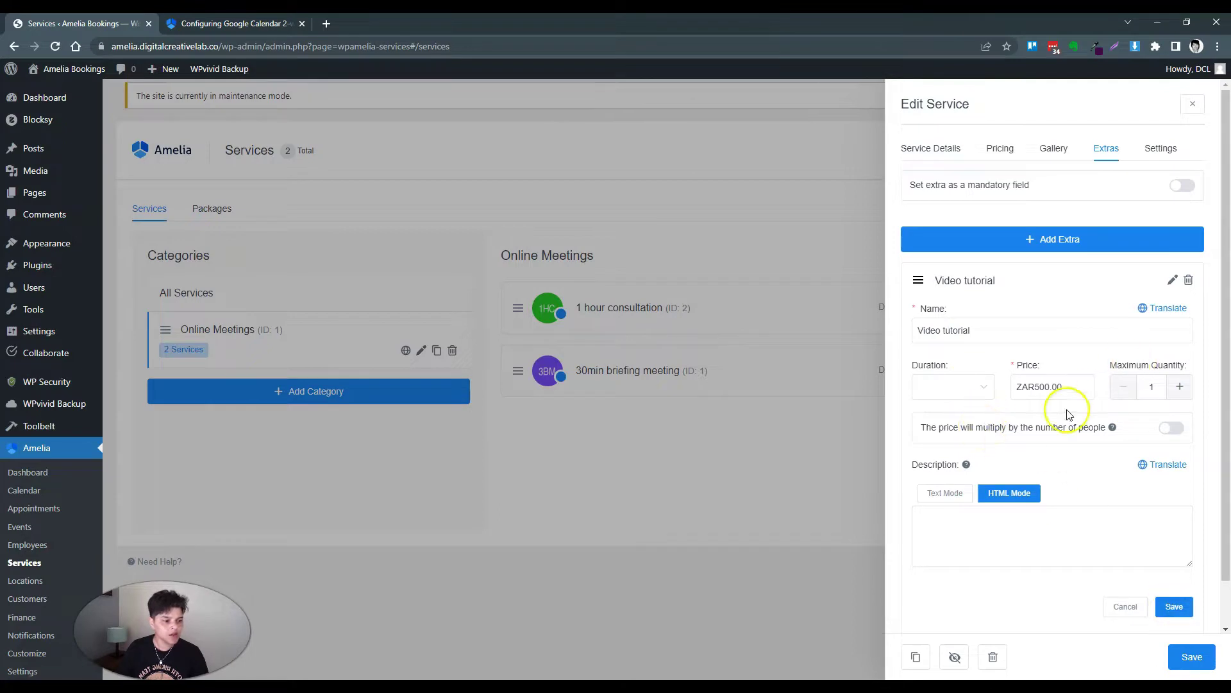
pyautogui.click(1174, 607)
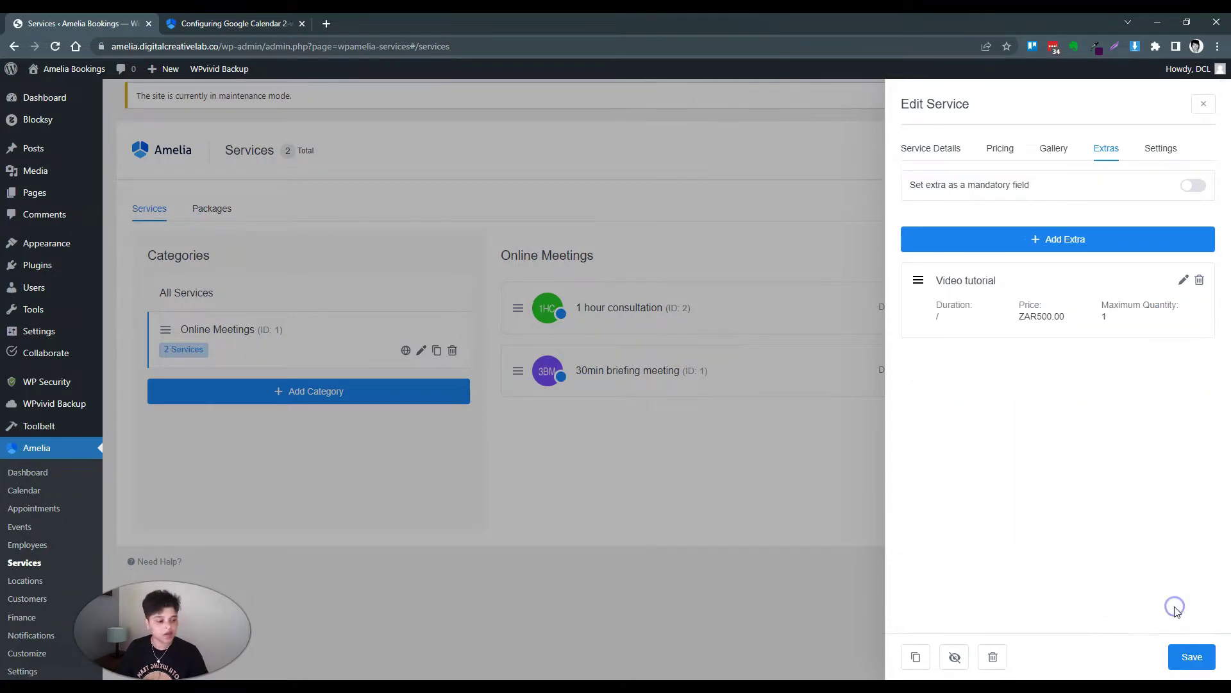
pyautogui.click(1186, 658)
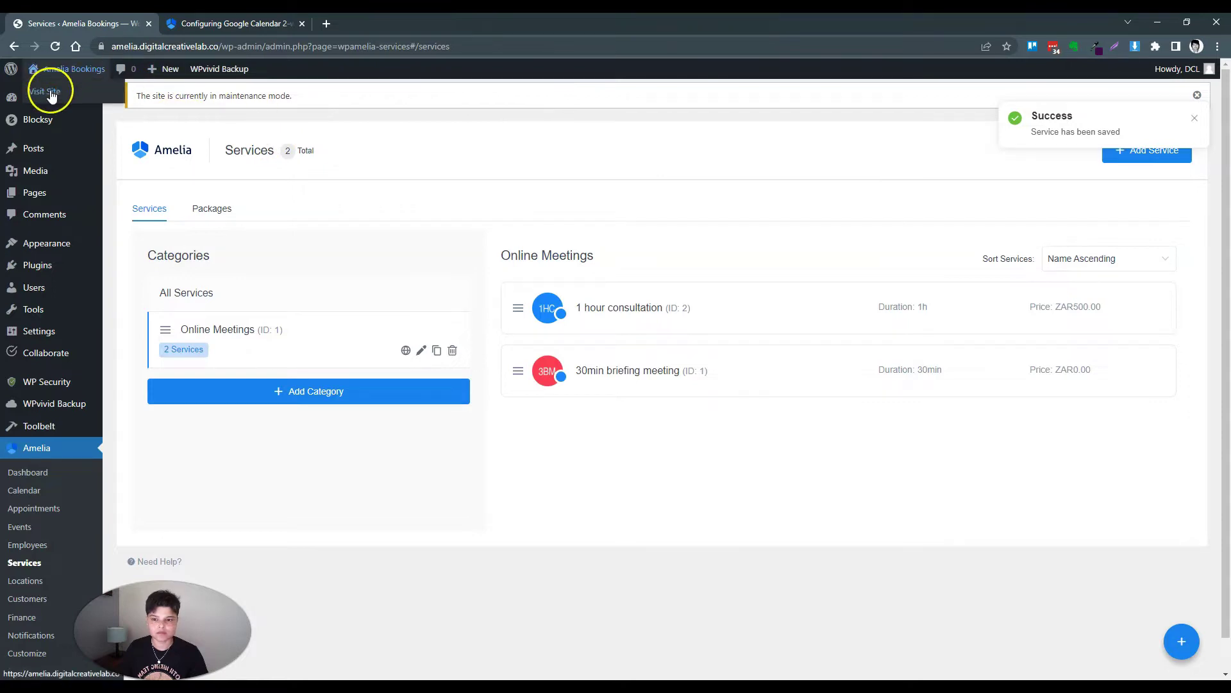
# Step: Open the live site in a new tab and load the /bookings/ page
pyautogui.rightClick(51, 95)
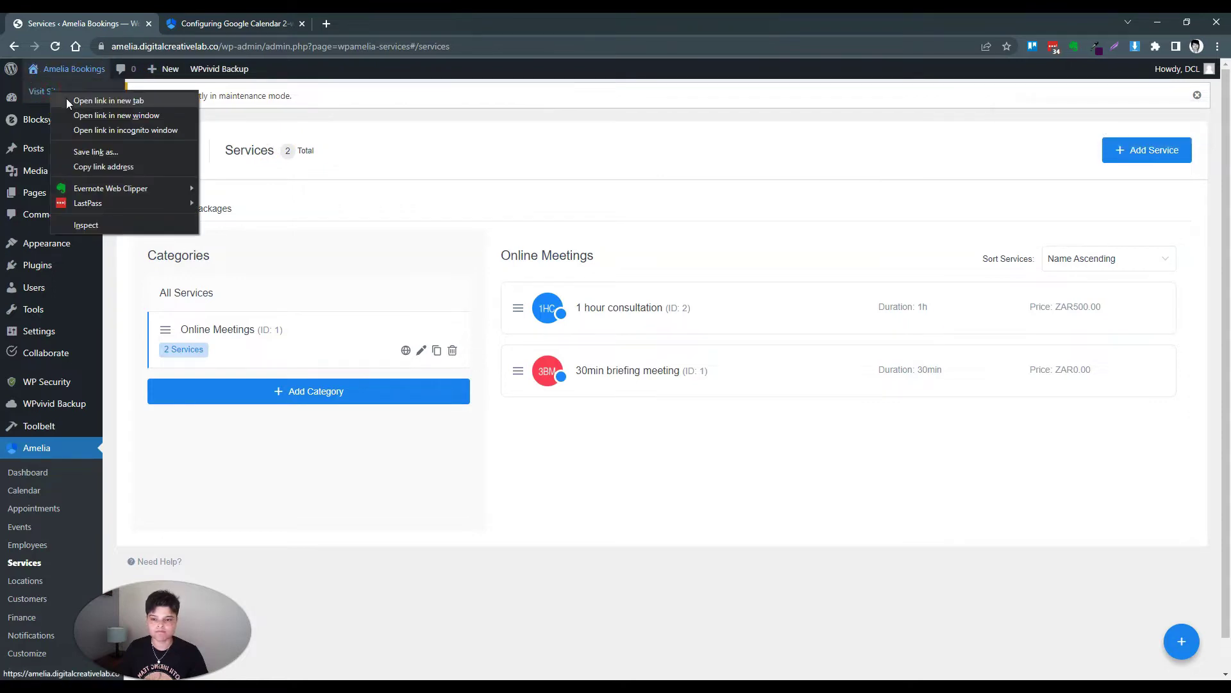
pyautogui.click(67, 100)
pyautogui.click(183, 28)
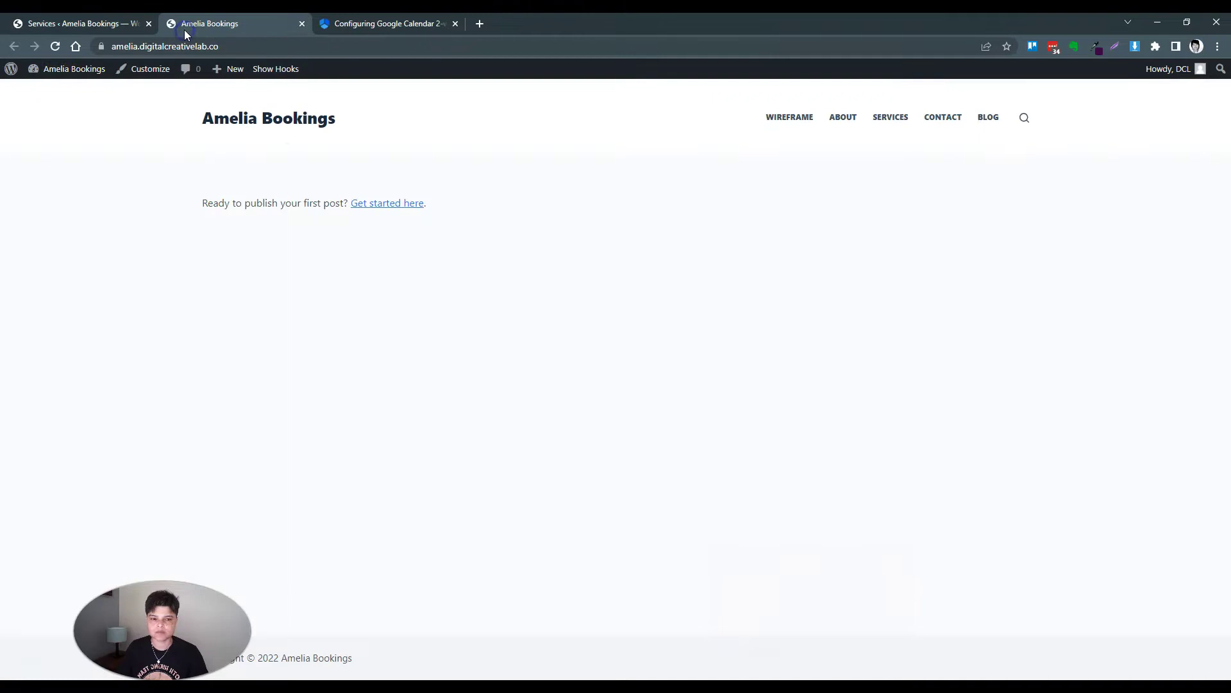
pyautogui.click(252, 48)
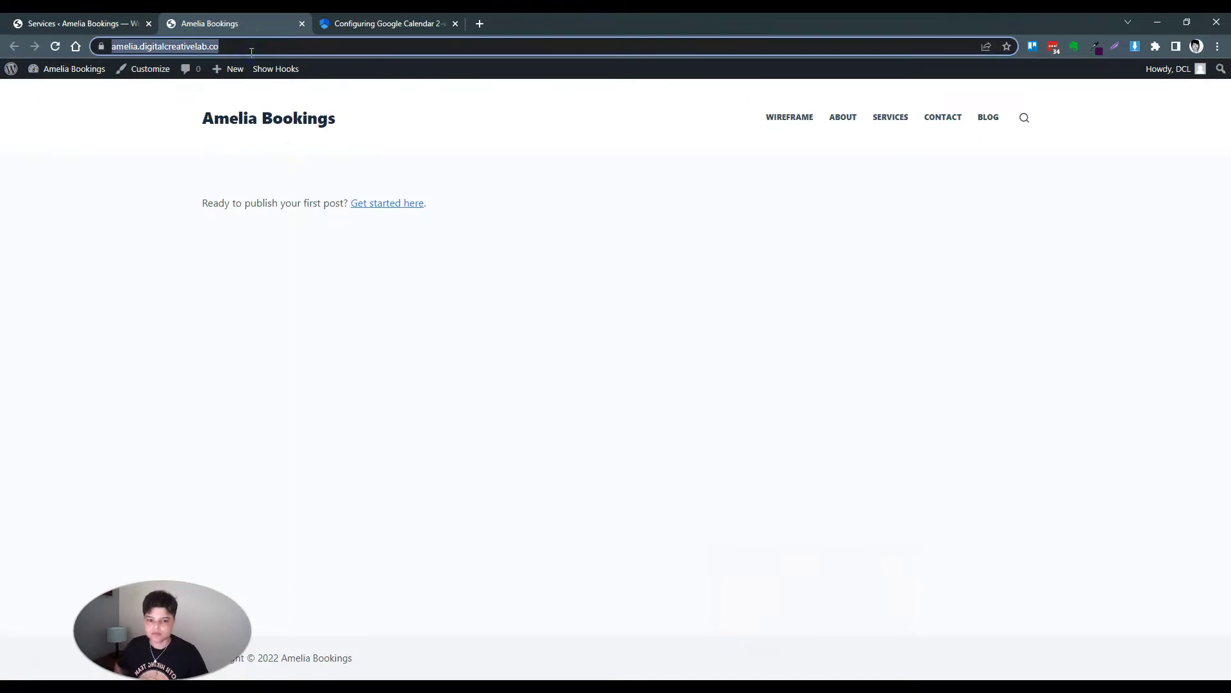
pyautogui.press('End')
pyautogui.write('b')
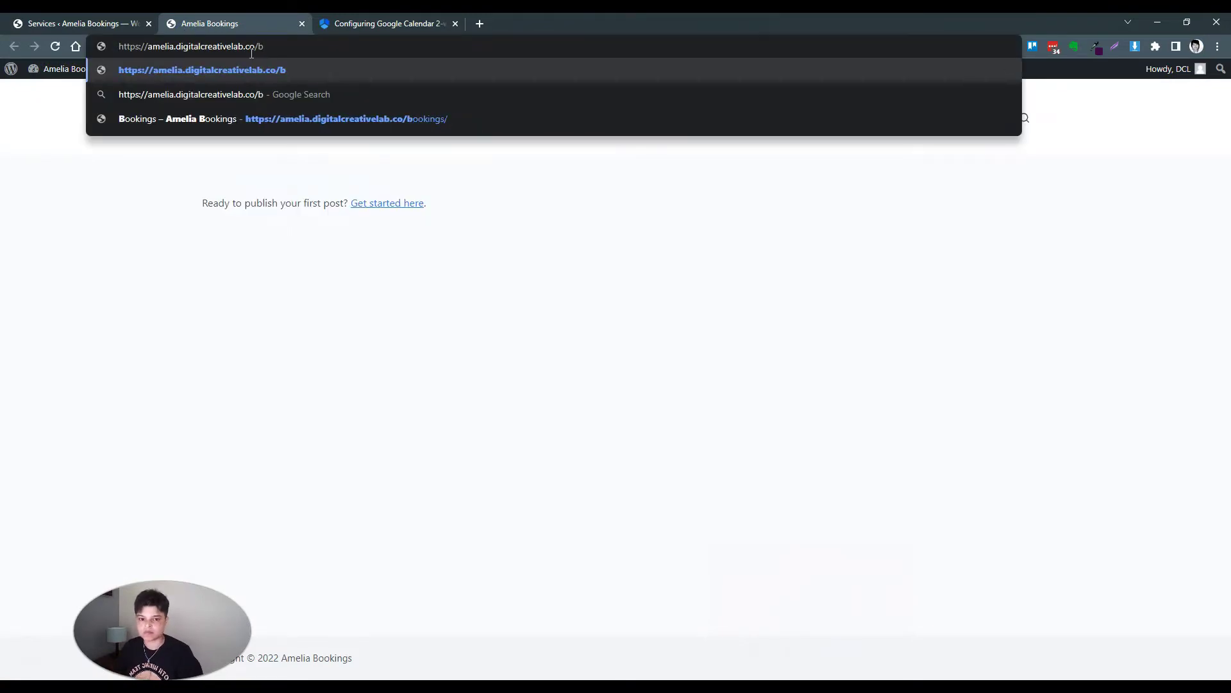
pyautogui.press('Down')
pyautogui.press('Down')
pyautogui.press('Return')
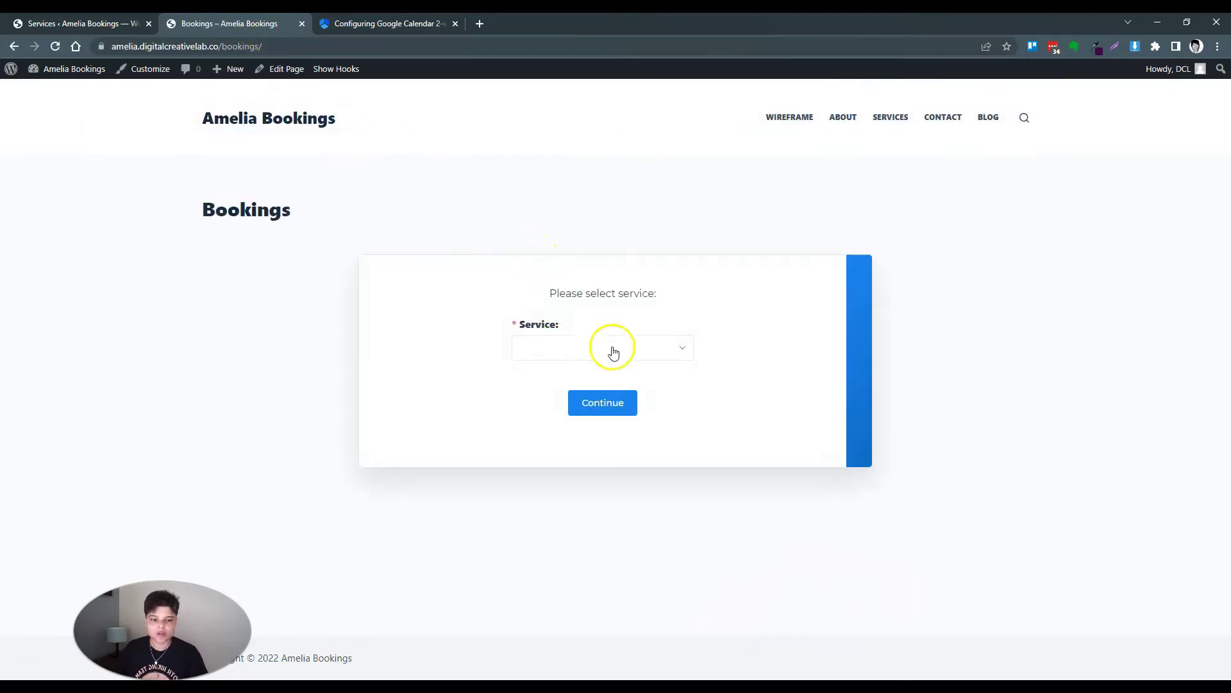
# Step: Choose the 1 hour consultation with 2 additional persons and the Video tutorial extra
pyautogui.click(606, 352)
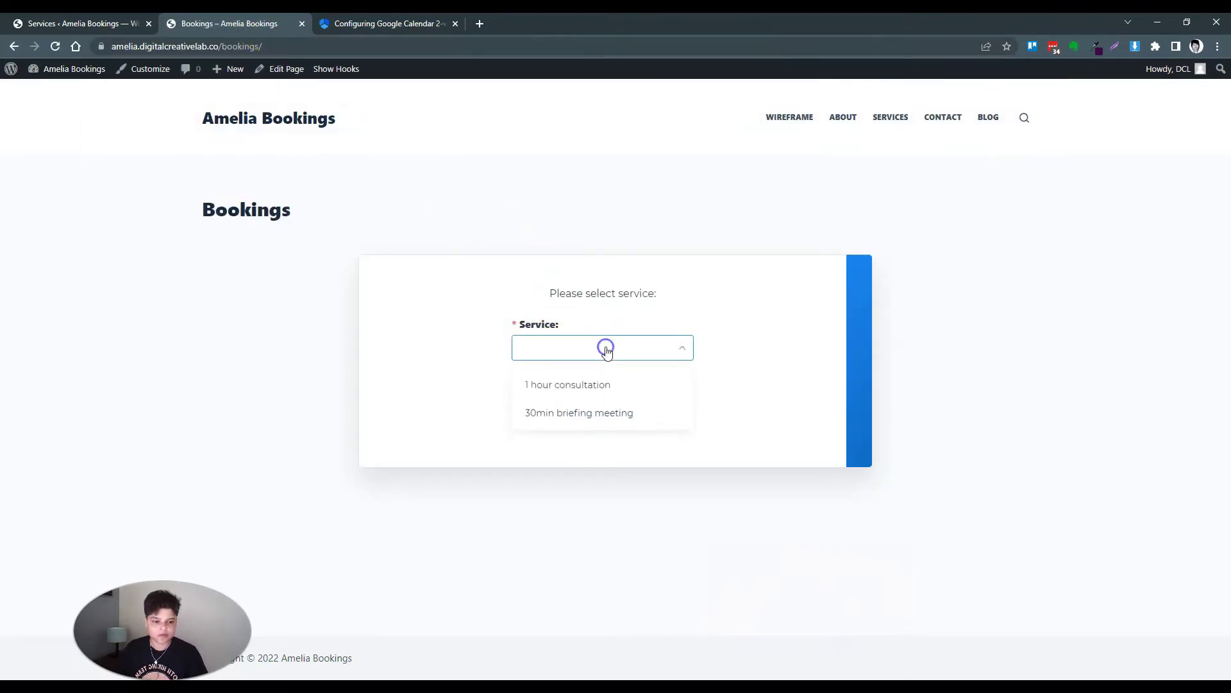
pyautogui.click(567, 385)
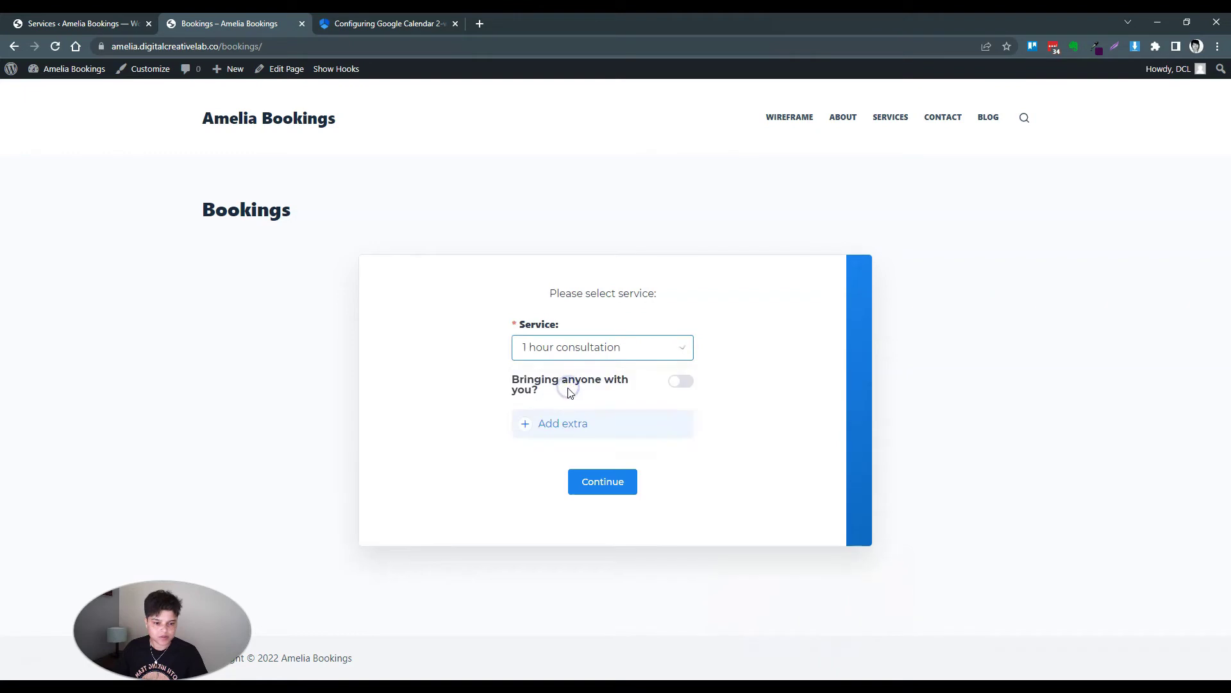
pyautogui.click(672, 385)
pyautogui.click(562, 442)
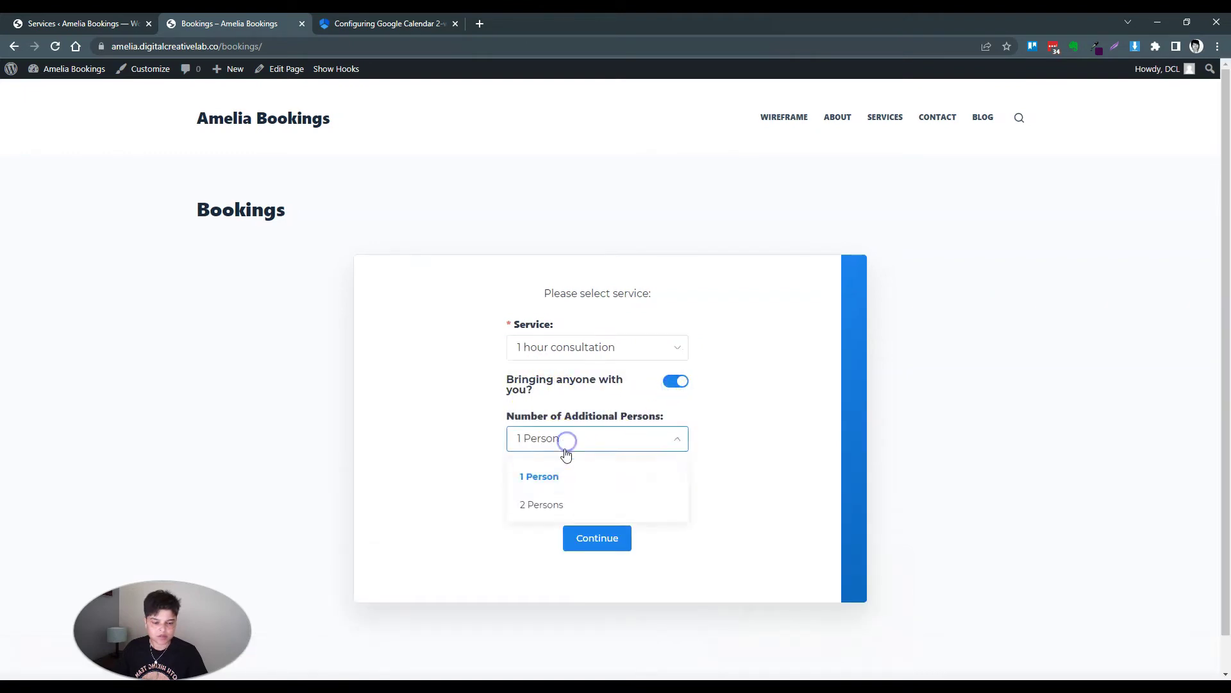
pyautogui.click(551, 506)
pyautogui.click(532, 478)
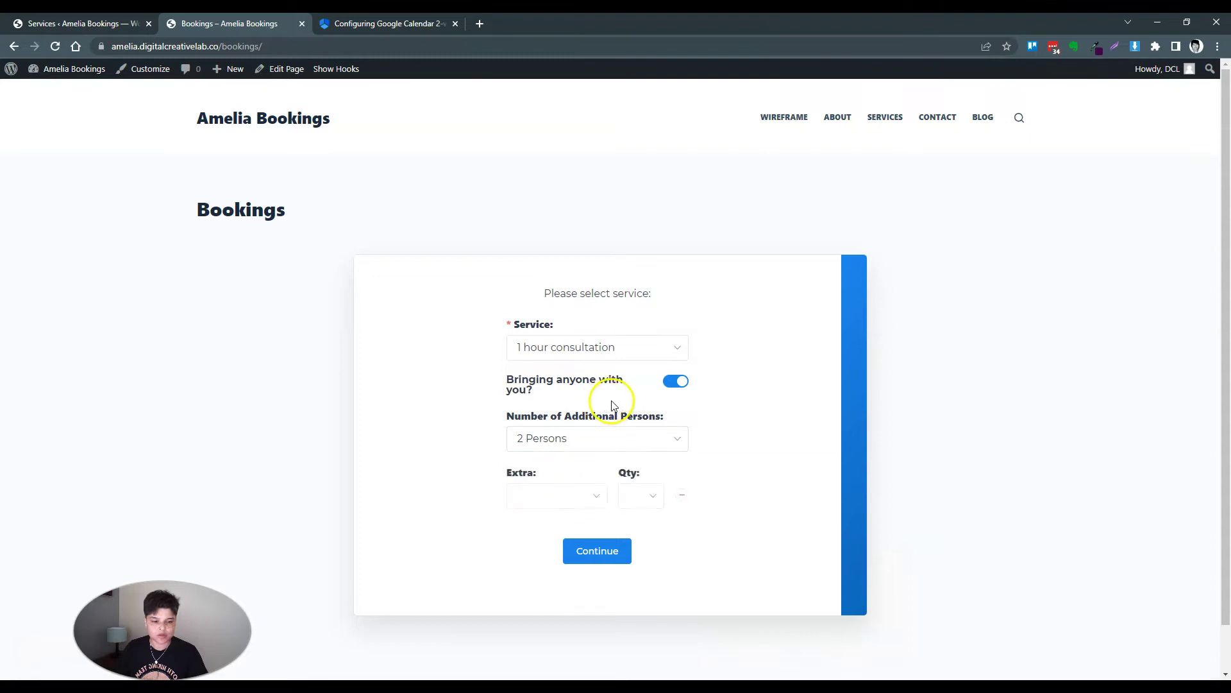
pyautogui.scroll(-1, 611, 405)
pyautogui.click(600, 443)
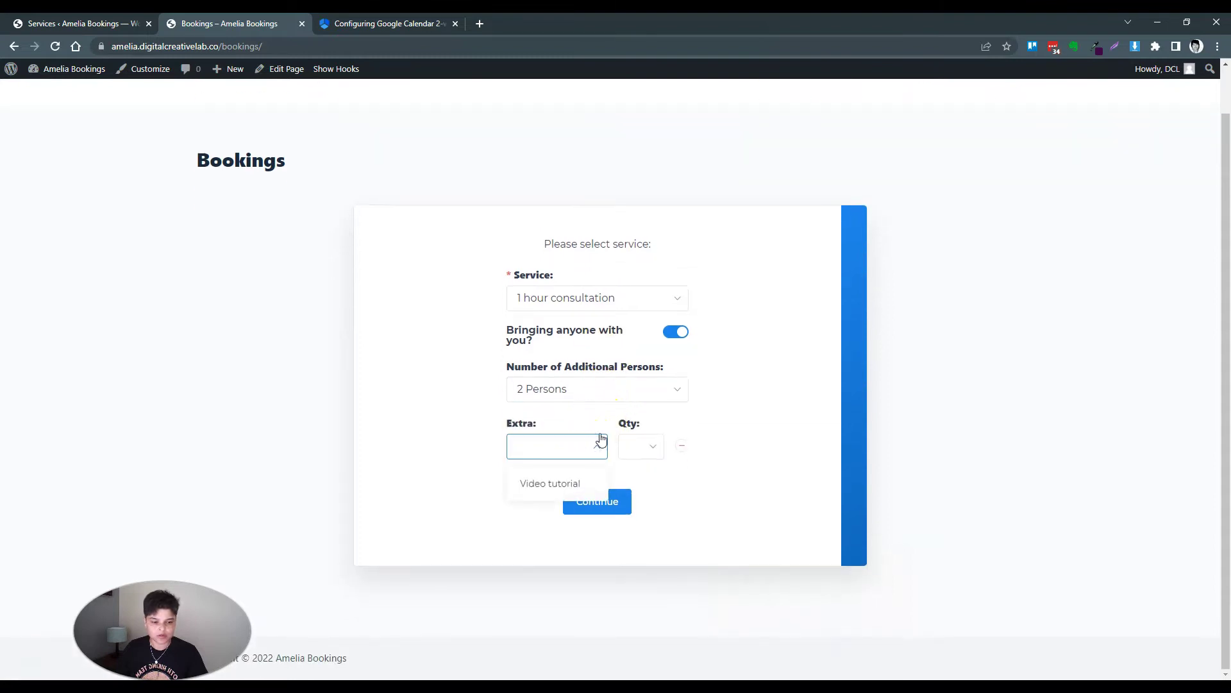
pyautogui.click(577, 485)
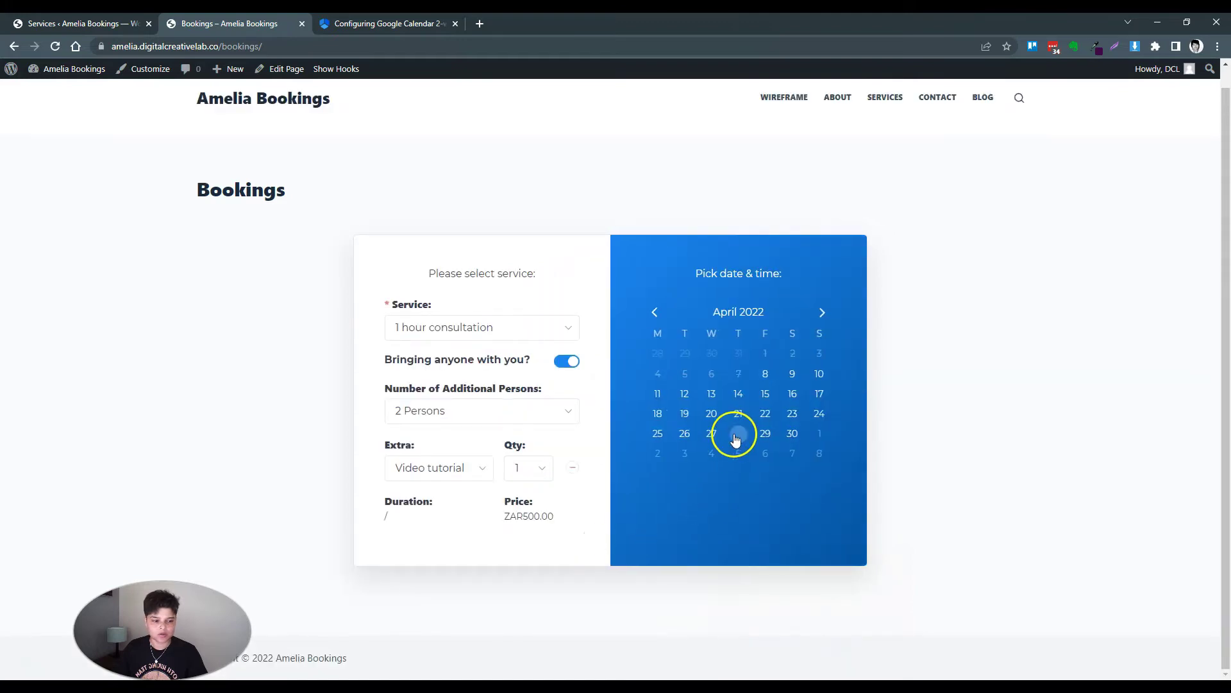
# Step: Pick 28 April at 9:30–10:30 am, continue to details, then go back to date and time
pyautogui.click(738, 435)
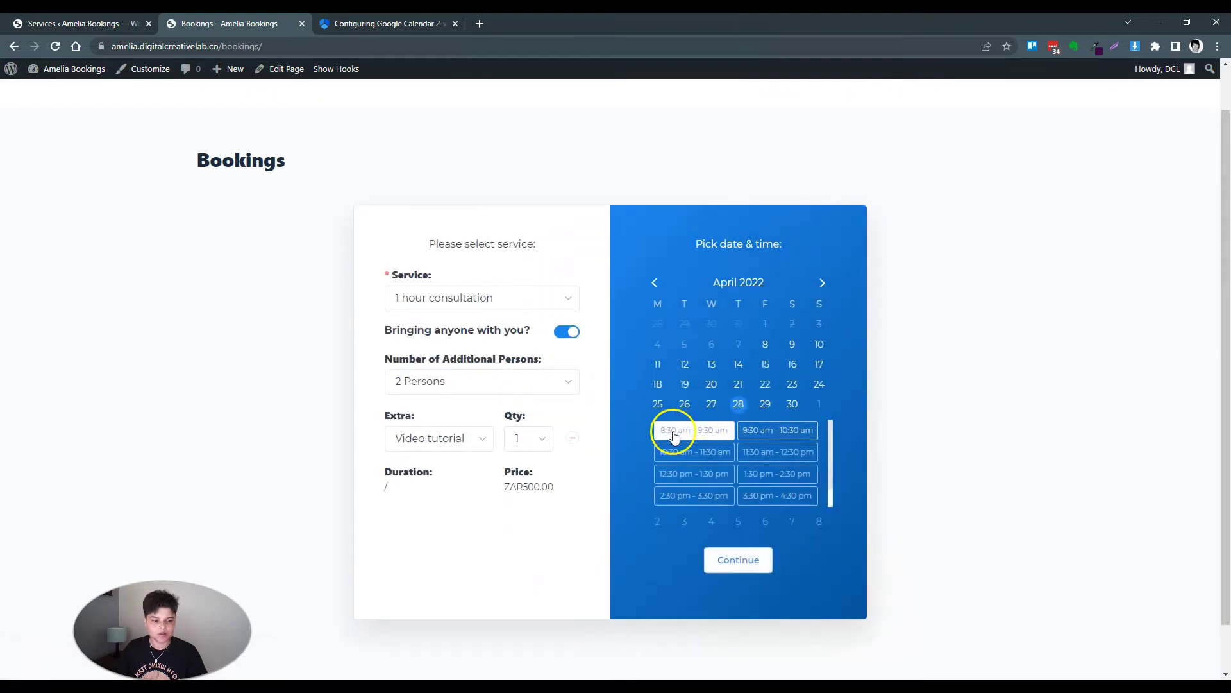
pyautogui.click(773, 438)
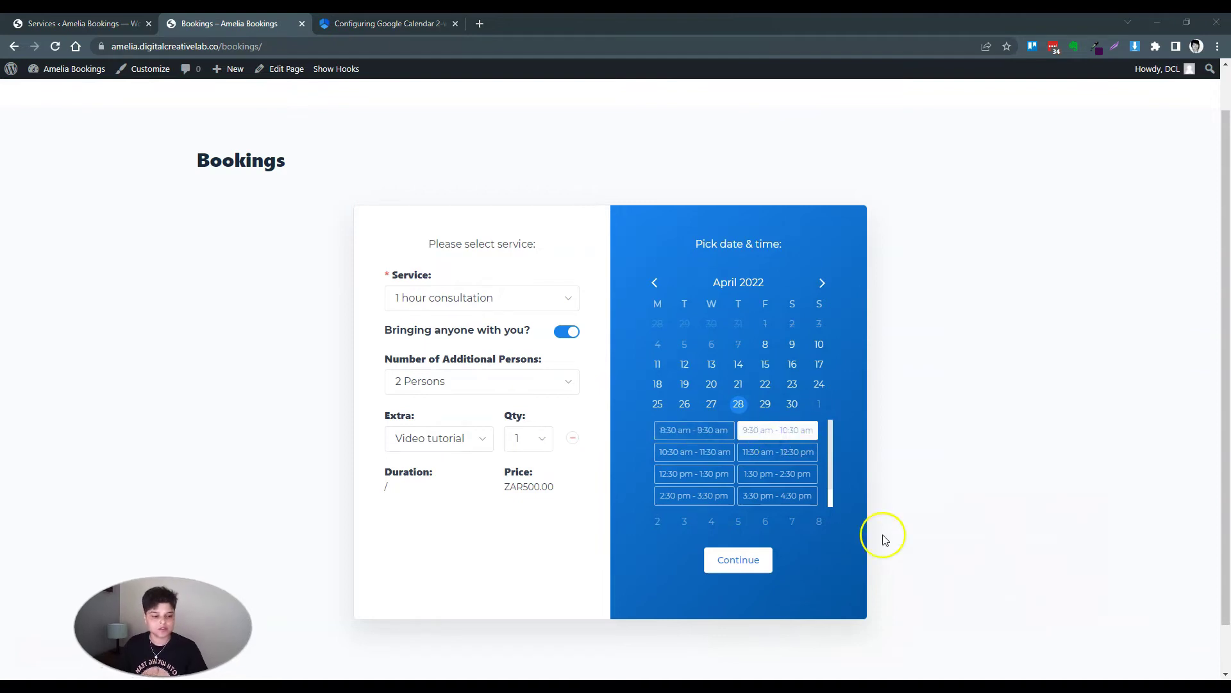
pyautogui.click(745, 565)
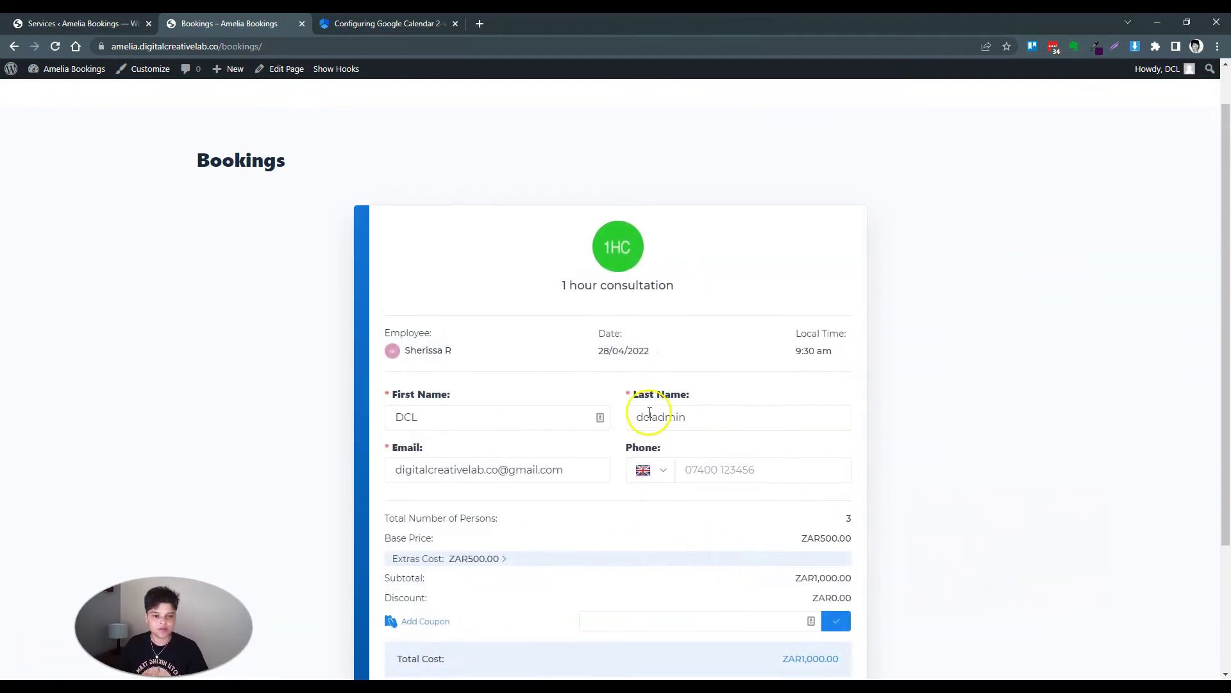
pyautogui.scroll(-3, 587, 359)
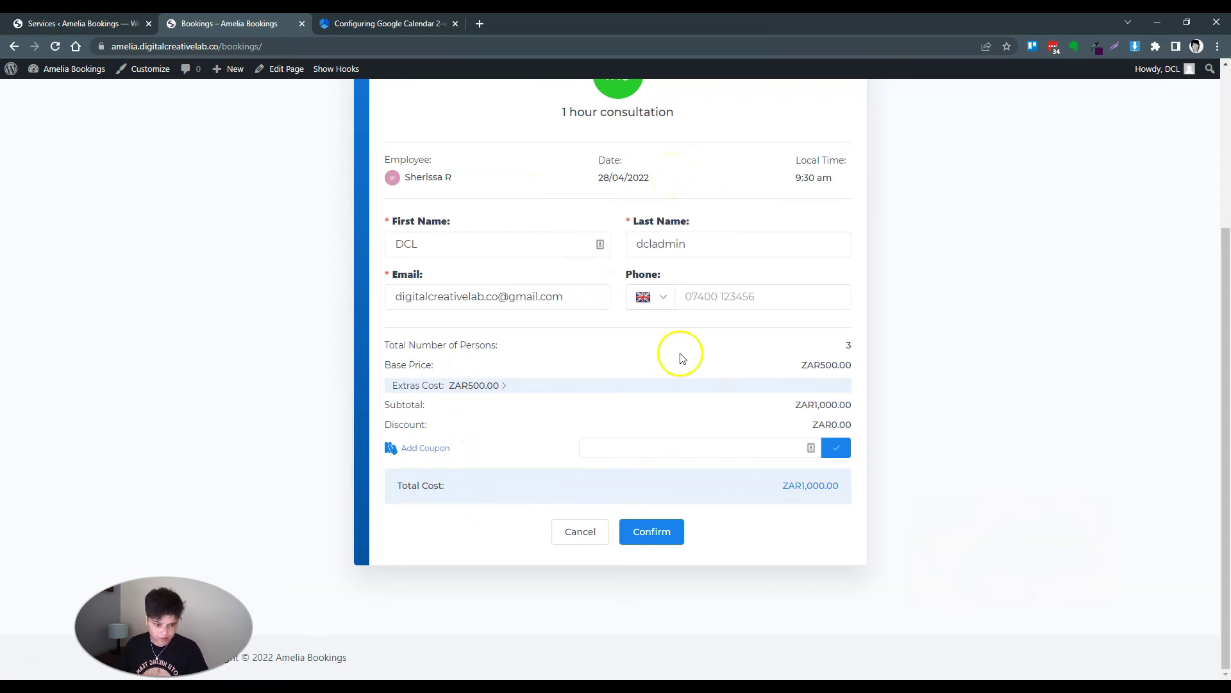
pyautogui.click(581, 540)
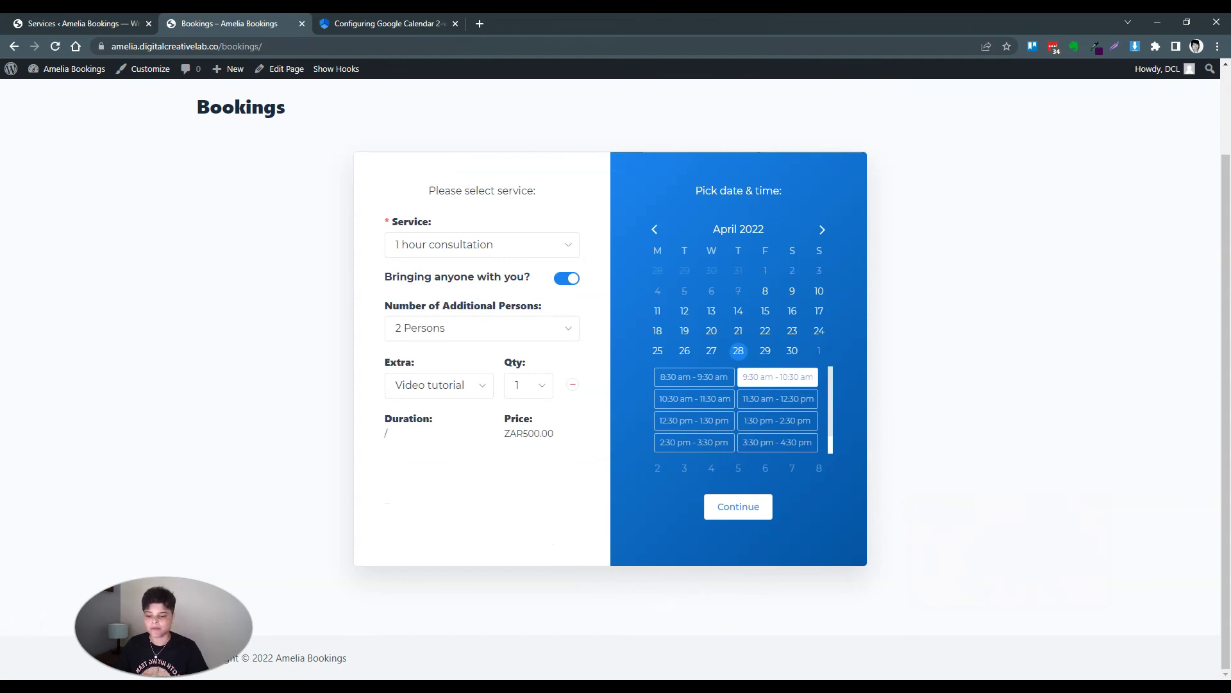